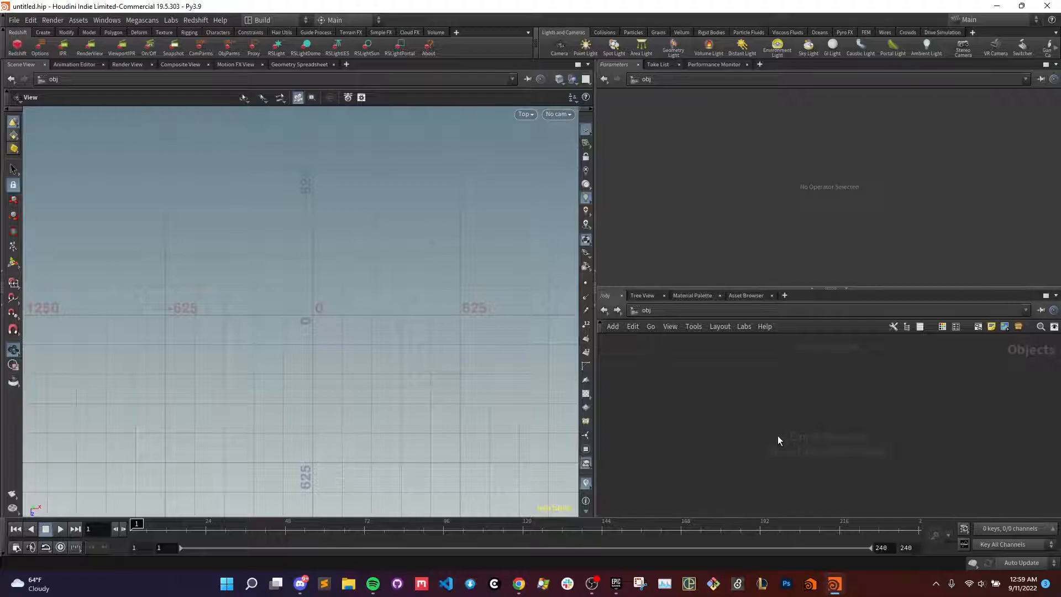
- Create a Geometry object in the obj network and enter it
{"action": "key", "text": "Tab"}
{"action": "key", "text": "Tab"}
{"action": "type", "text": "geo"}
{"action": "key", "text": "Return"}
{"action": "left_click", "coordinate": [733, 412]}
{"action": "double_click", "coordinate": [733, 412]}
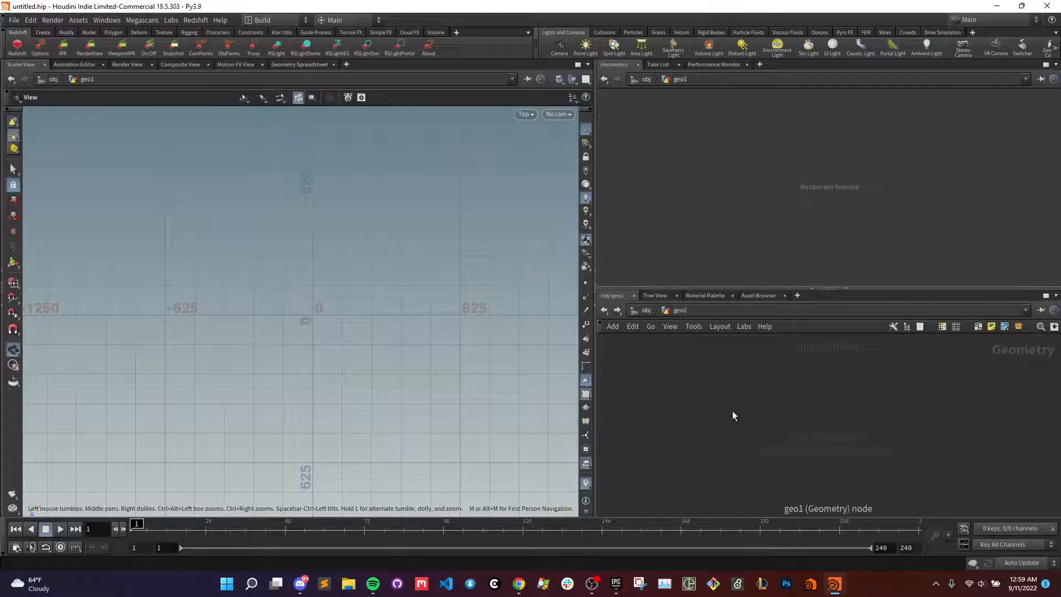
- Add a Grid node to the empty geometry network and place it with room below for another node
{"action": "key", "text": "Tab"}
{"action": "type", "text": "grid"}
{"action": "key", "text": "Return"}
{"action": "left_click", "coordinate": [732, 411]}
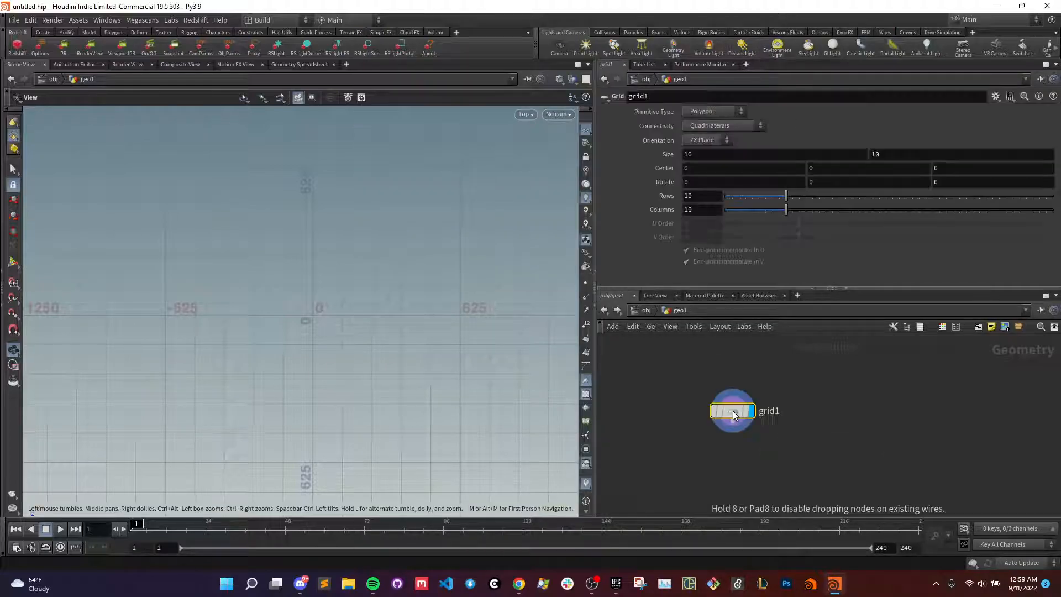
{"action": "left_click", "coordinate": [701, 173]}
{"action": "key", "text": "f"}
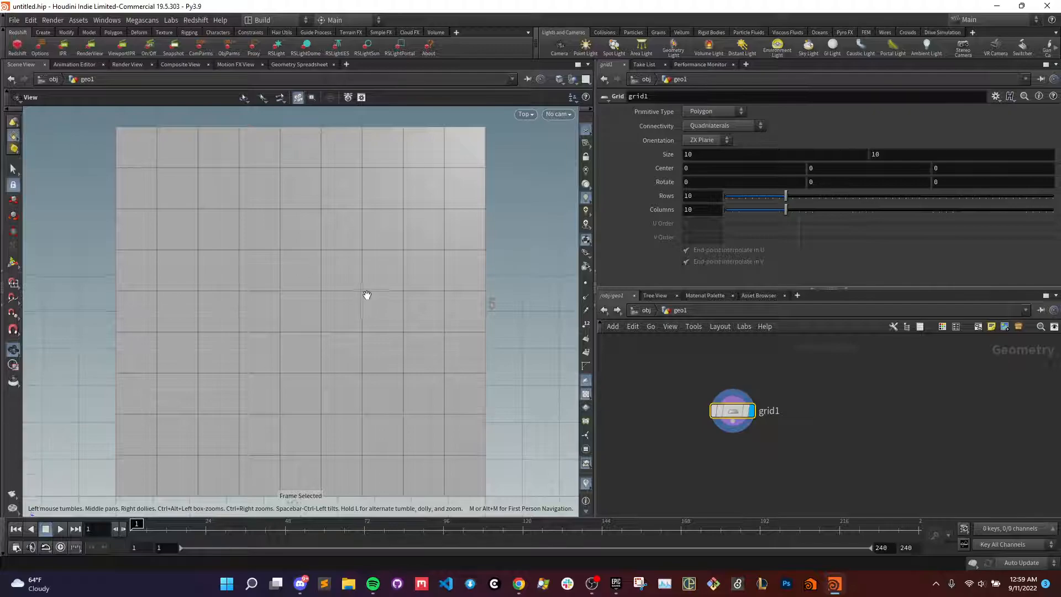
{"action": "scroll", "coordinate": [376, 301], "scroll_direction": "down", "scroll_amount": 3}
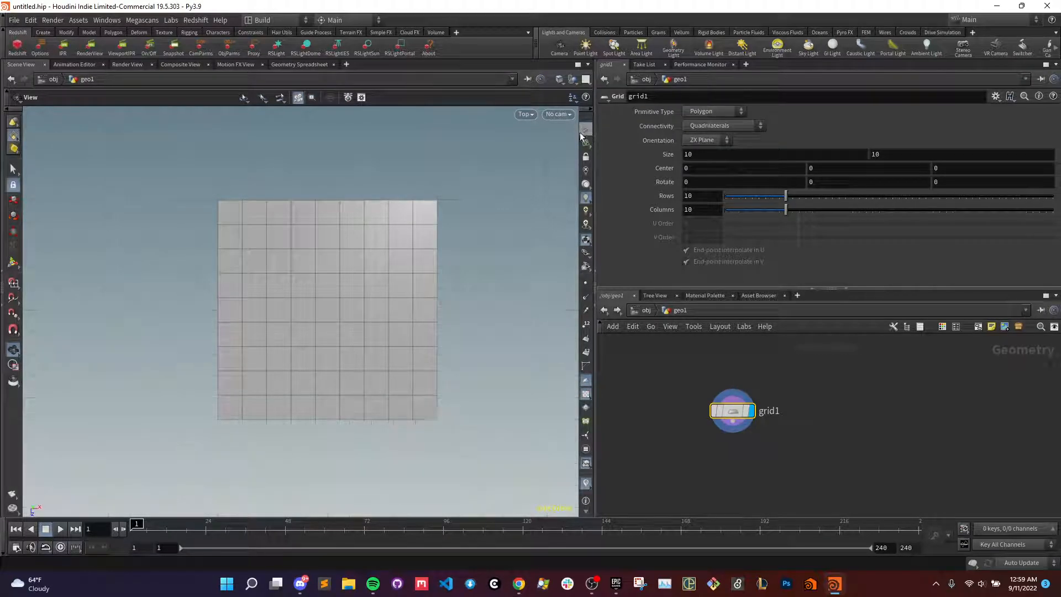
{"action": "left_click_drag", "start_coordinate": [737, 410], "coordinate": [737, 393]}
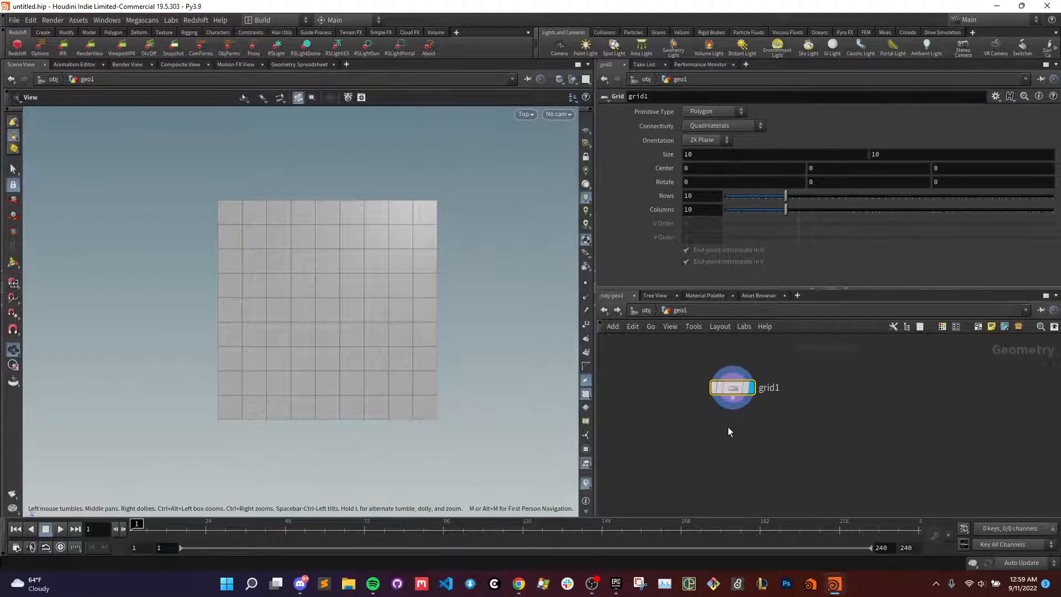
- Add an Attribute from Map node below the grid, feed the grid into it and display its result
{"action": "key", "text": "Tab"}
{"action": "type", "text": "attr fro"}
{"action": "key", "text": "Down"}
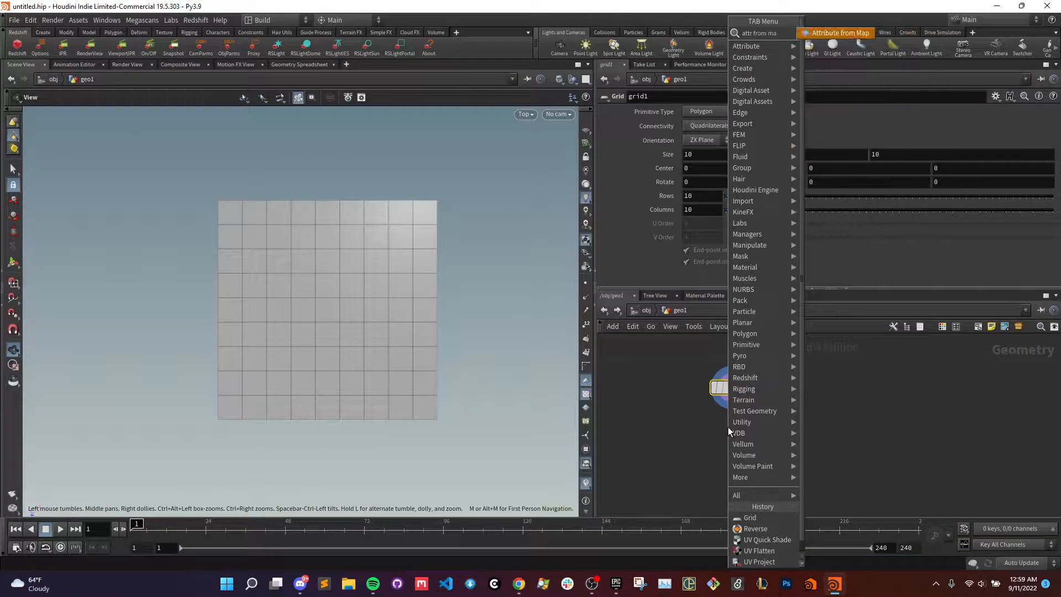
{"action": "key", "text": "Return"}
{"action": "left_click", "coordinate": [727, 427]}
{"action": "left_click_drag", "start_coordinate": [733, 426], "coordinate": [731, 458]}
{"action": "left_click", "coordinate": [733, 397]}
{"action": "left_click", "coordinate": [728, 447]}
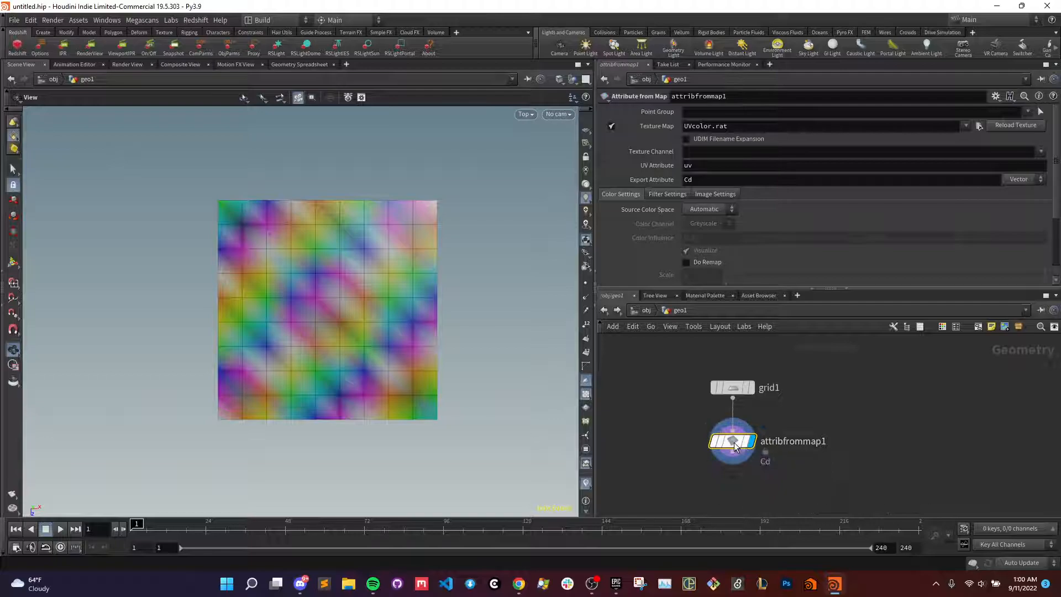
- Load warm_water_cove_drumming.jpg as the texture map of the Attribute from Map node
{"action": "left_click", "coordinate": [1041, 111]}
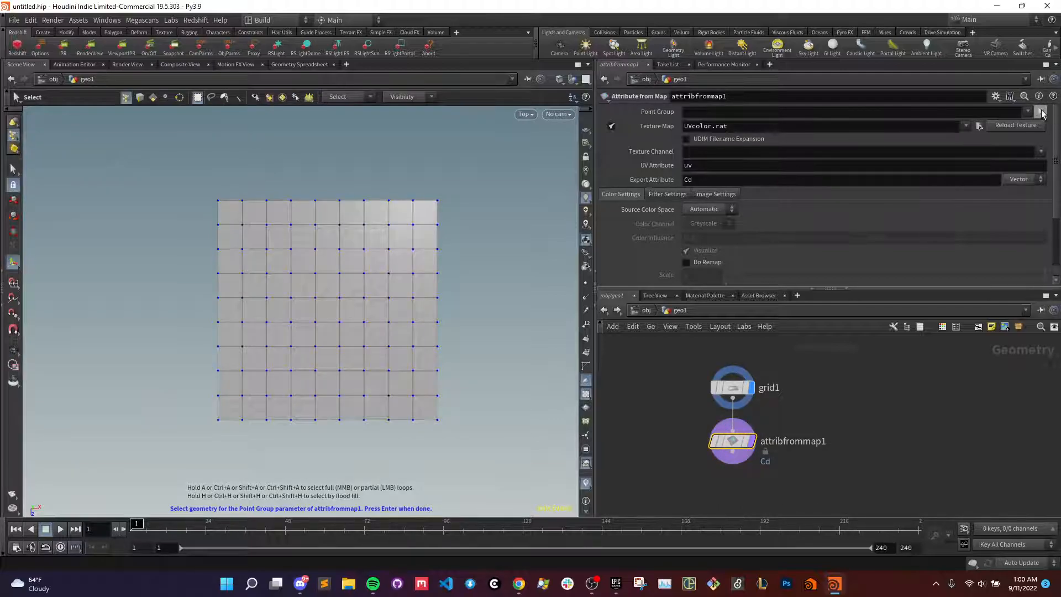
{"action": "left_click", "coordinate": [979, 126]}
{"action": "double_click", "coordinate": [817, 170]}
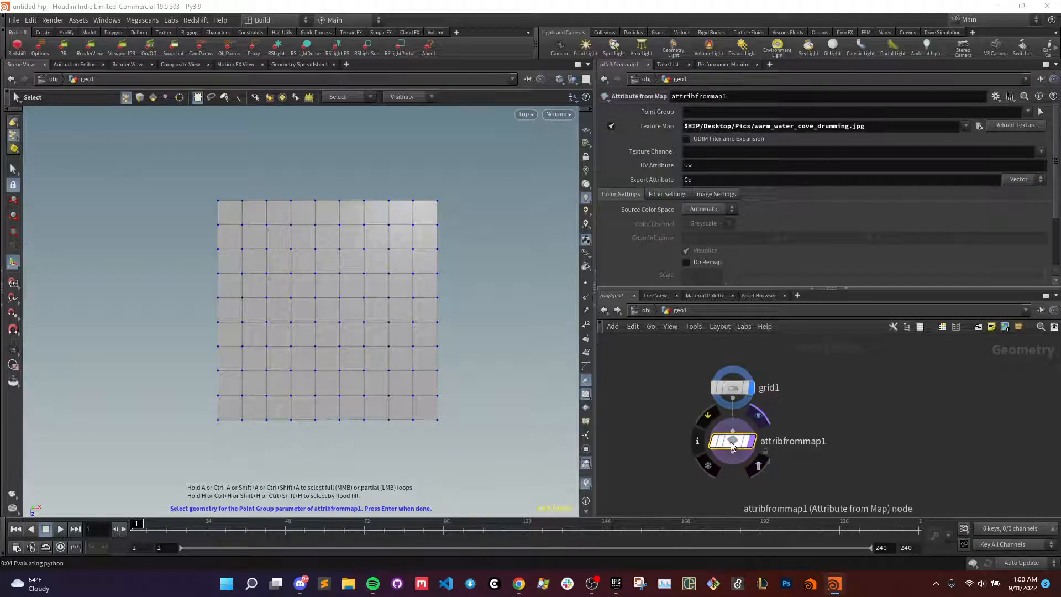
- Display the Attribute from Map result and set the grid's rows and columns to 200
{"action": "left_click", "coordinate": [752, 419]}
{"action": "left_click", "coordinate": [732, 388]}
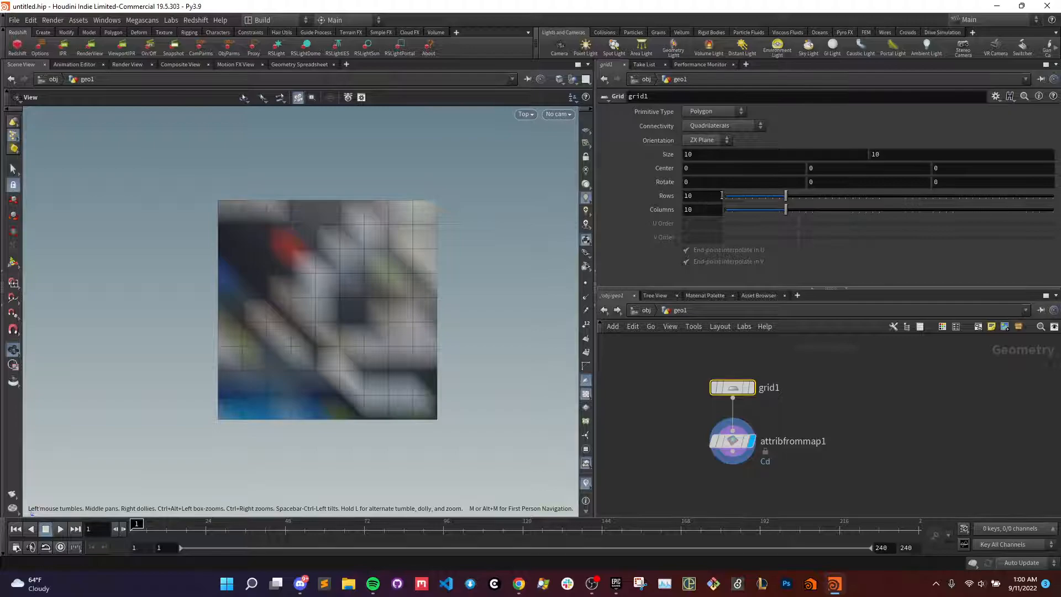
{"action": "left_click_drag", "start_coordinate": [785, 197], "coordinate": [1053, 196]}
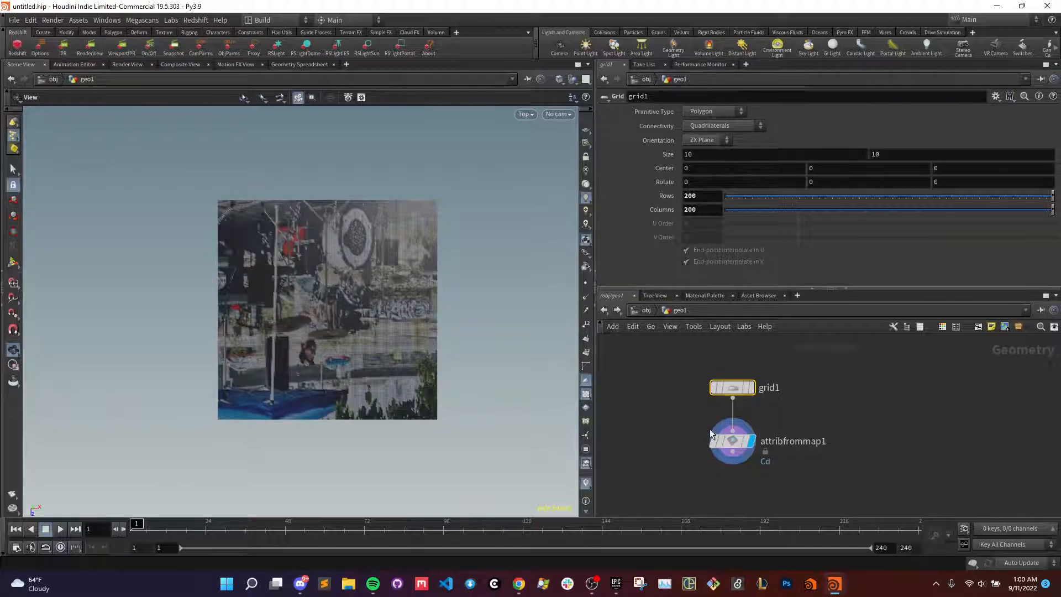
- Enable Invert V in the Attribute from Map node's image settings to turn the picture upright
{"action": "left_click", "coordinate": [737, 443]}
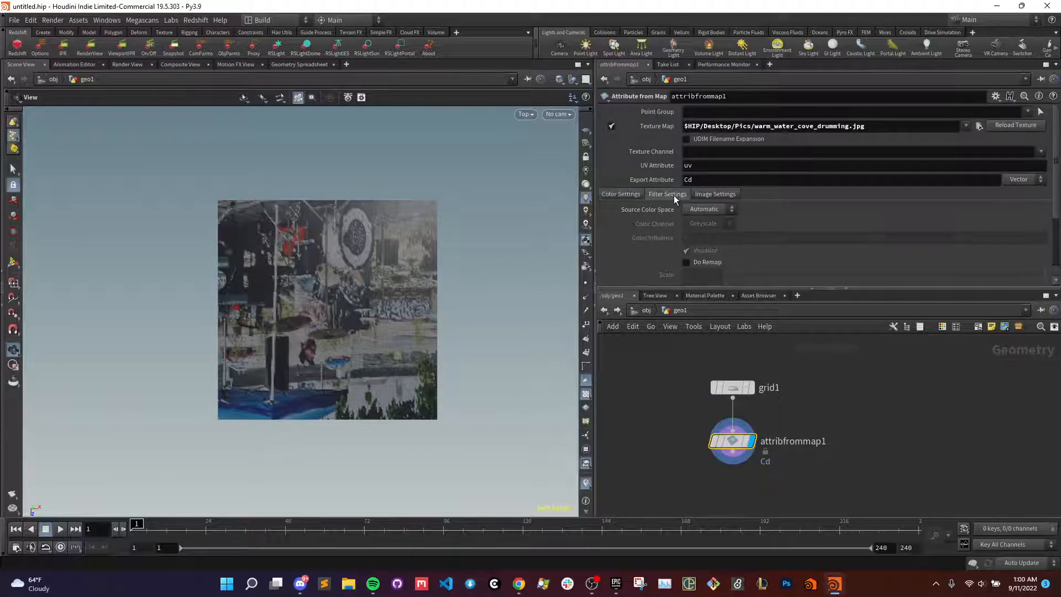
{"action": "left_click", "coordinate": [714, 194]}
{"action": "left_click", "coordinate": [687, 220]}
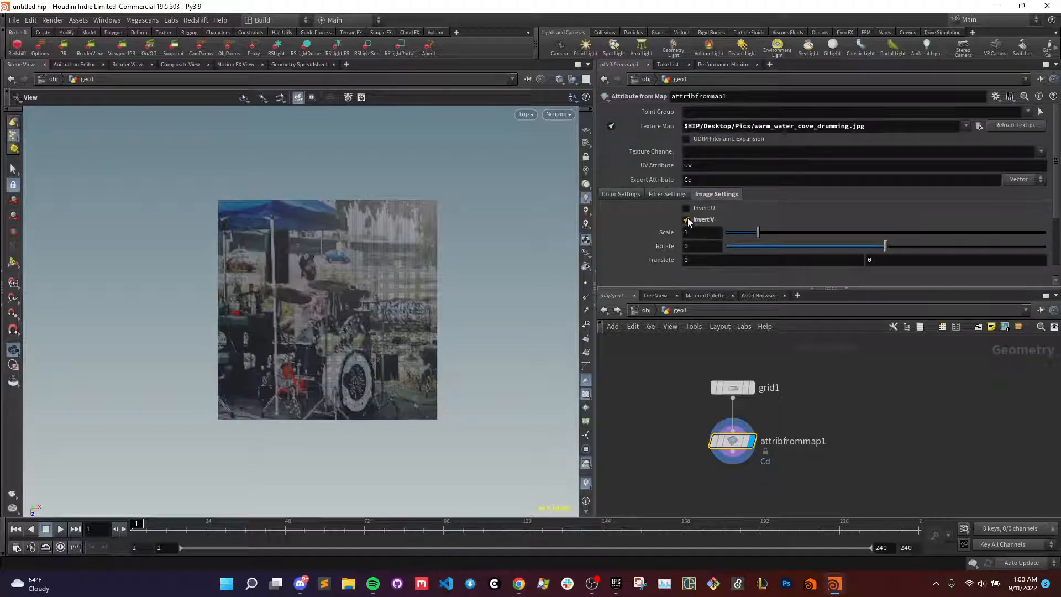
- Check the Attribute from Map node's geometry information and examine the mapped picture's point detail up close
{"action": "scroll", "coordinate": [331, 321], "scroll_direction": "up", "scroll_amount": 5}
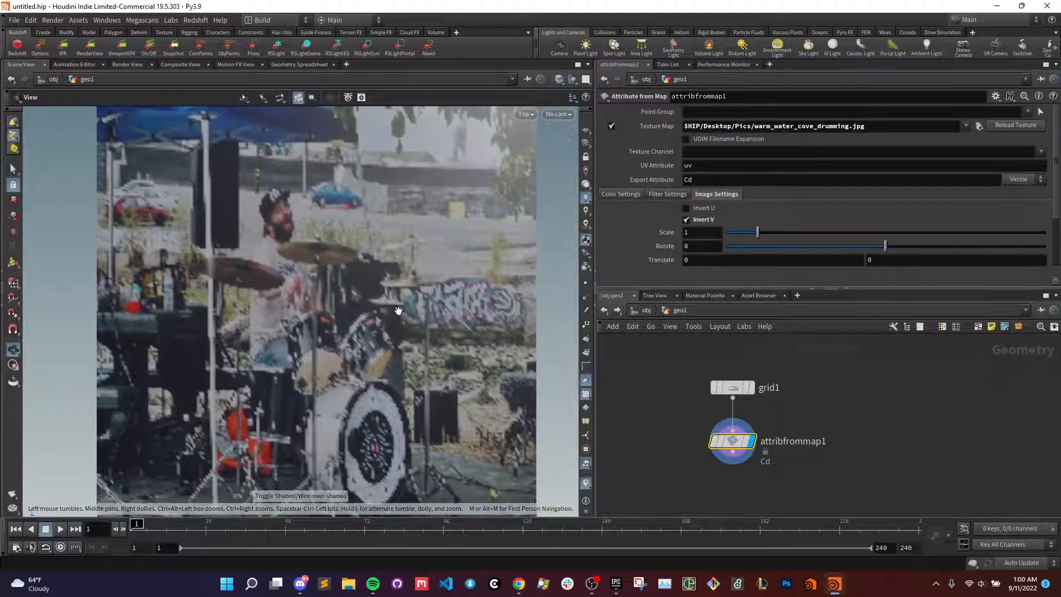
{"action": "scroll", "coordinate": [399, 311], "scroll_direction": "down", "scroll_amount": 2}
{"action": "middle_click", "coordinate": [736, 447]}
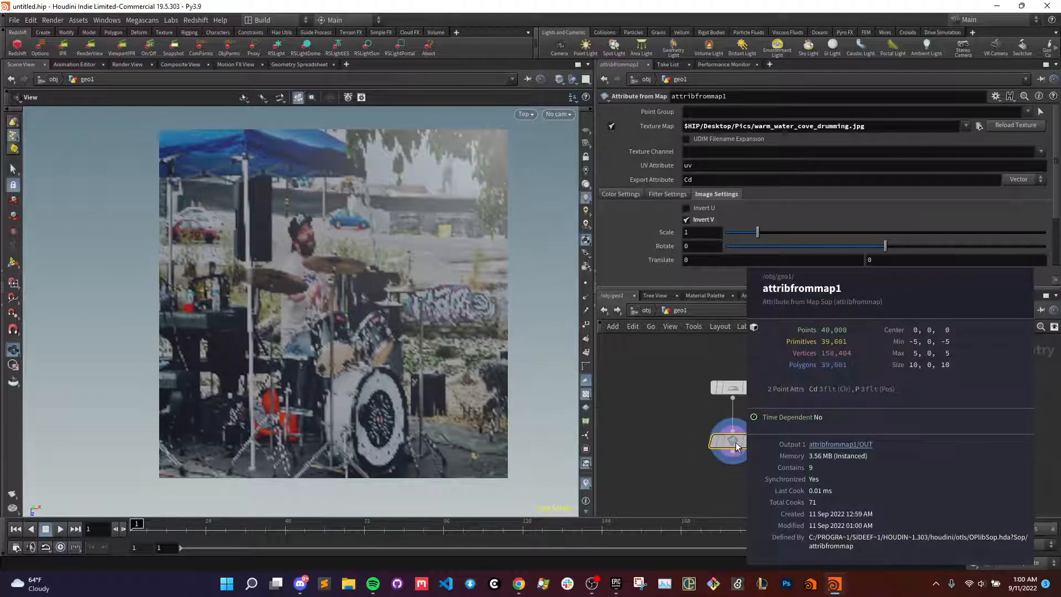
{"action": "scroll", "coordinate": [363, 346], "scroll_direction": "up", "scroll_amount": 5}
{"action": "scroll", "coordinate": [366, 341], "scroll_direction": "down", "scroll_amount": 3}
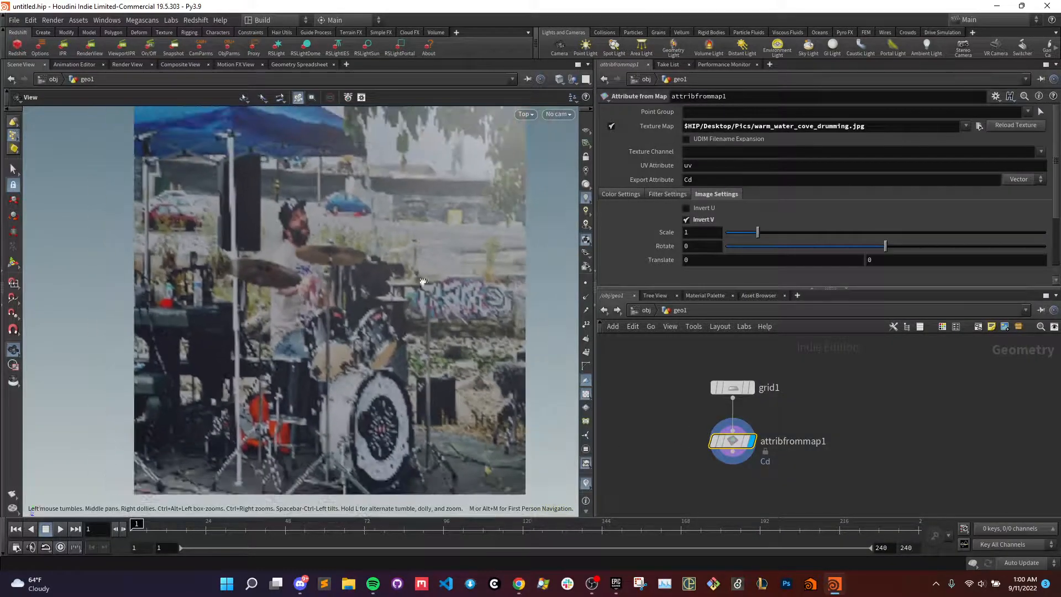
{"action": "scroll", "coordinate": [290, 290], "scroll_direction": "up", "scroll_amount": 5}
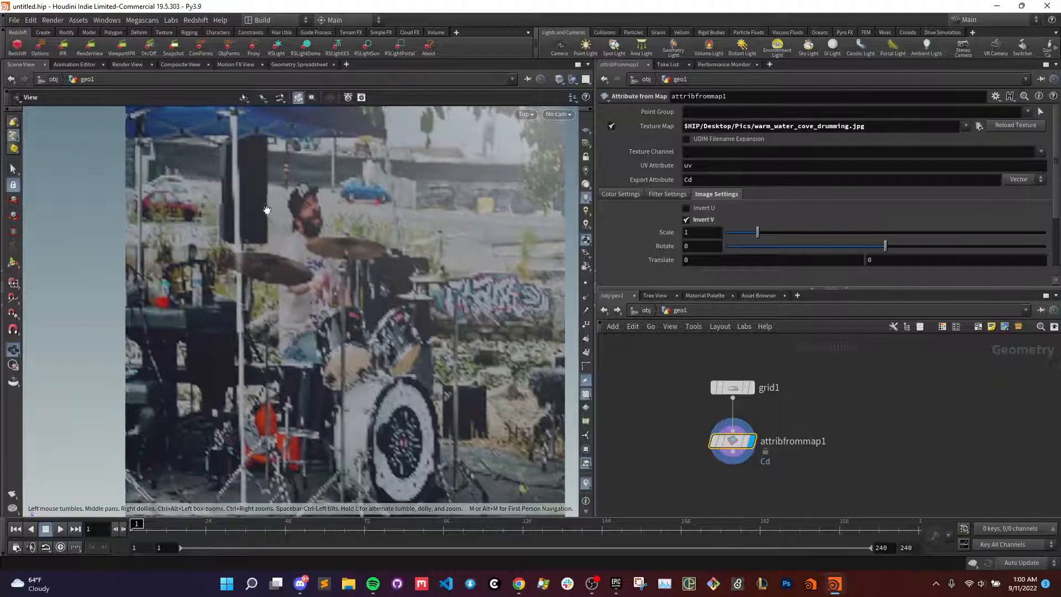
{"action": "scroll", "coordinate": [330, 248], "scroll_direction": "down", "scroll_amount": 4}
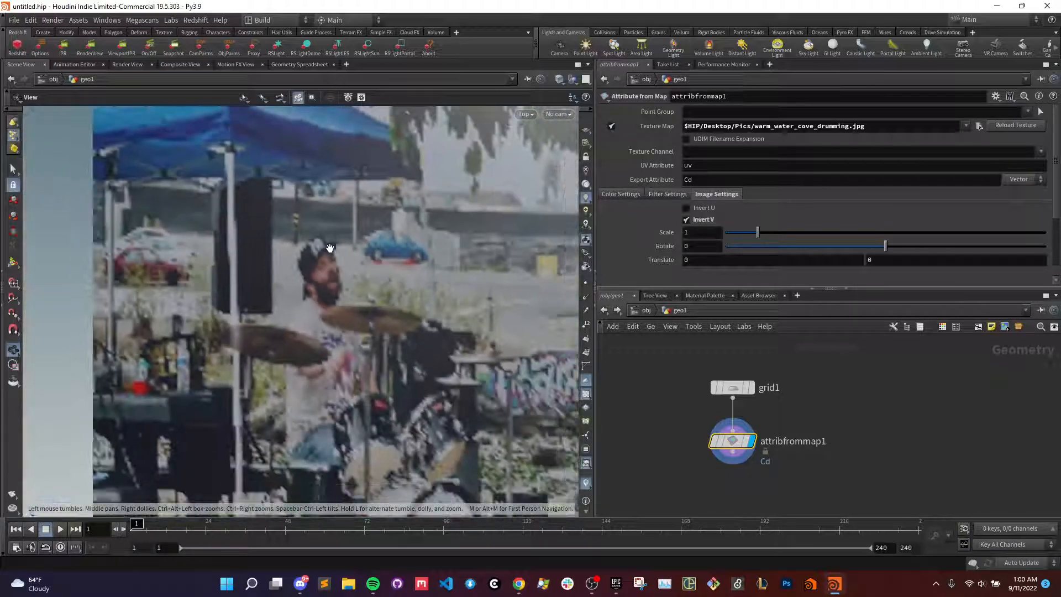
{"action": "key", "text": "shift+w"}
{"action": "scroll", "coordinate": [327, 267], "scroll_direction": "up", "scroll_amount": 5}
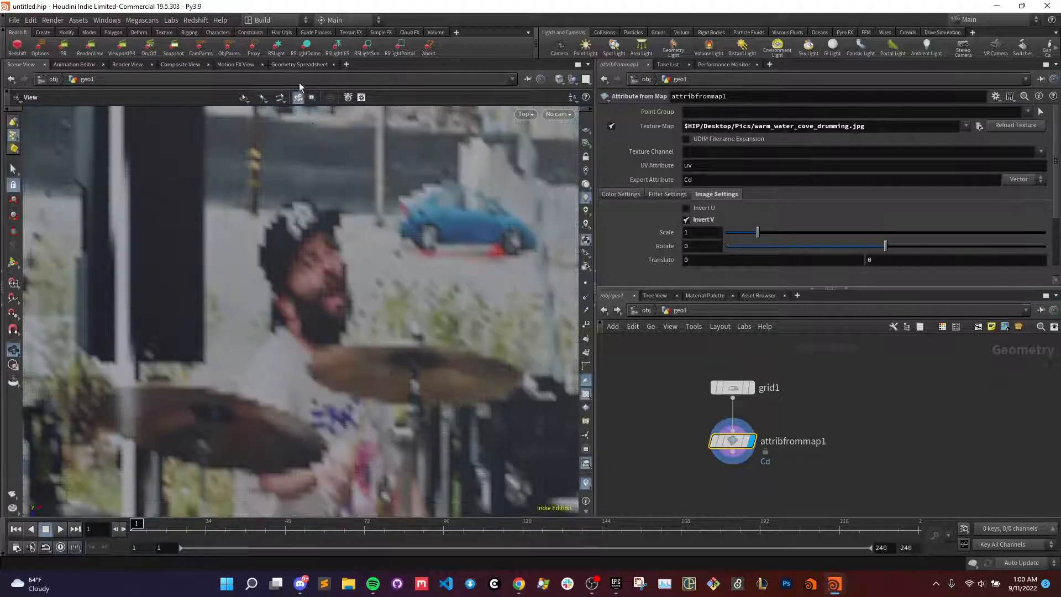
- Review the points' Cd color values in the geometry spreadsheet and return to the scene view
{"action": "left_click", "coordinate": [290, 65]}
{"action": "left_click", "coordinate": [100, 99]}
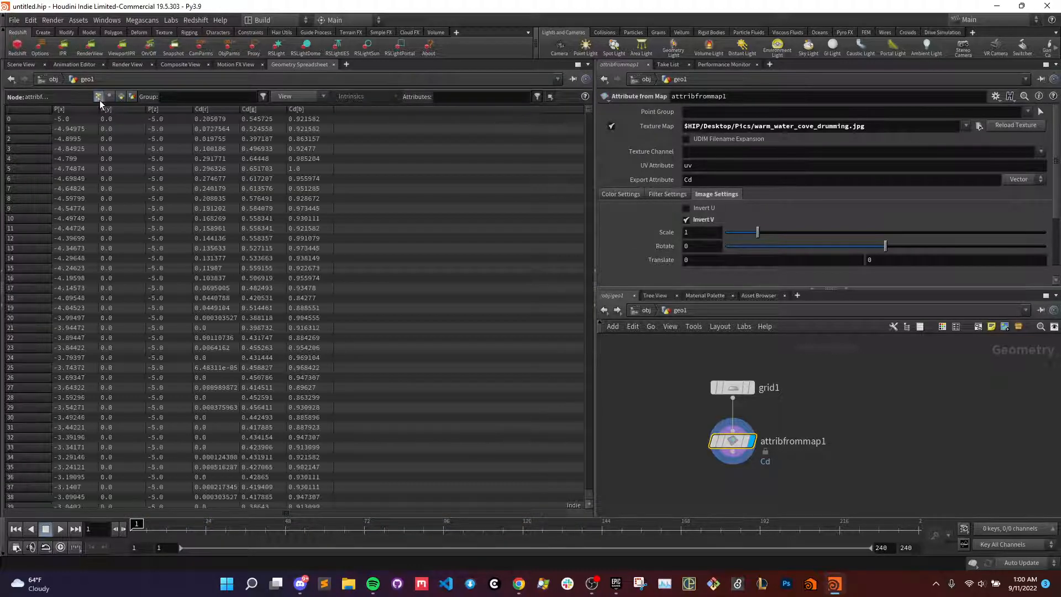
{"action": "scroll", "coordinate": [548, 153], "scroll_direction": "down", "scroll_amount": 1}
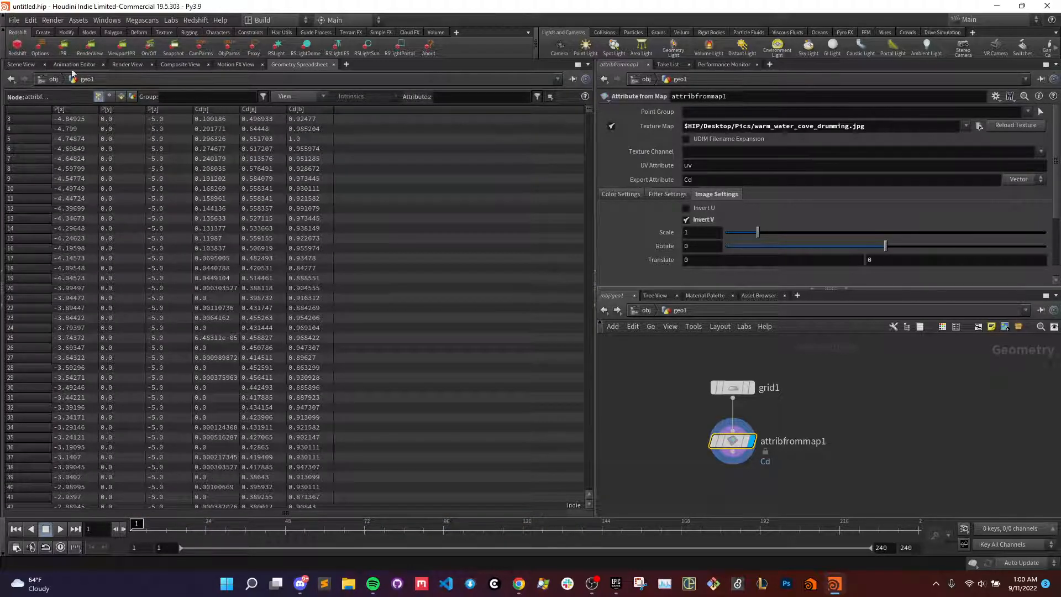
{"action": "left_click", "coordinate": [20, 65]}
{"action": "scroll", "coordinate": [354, 308], "scroll_direction": "down", "scroll_amount": 3}
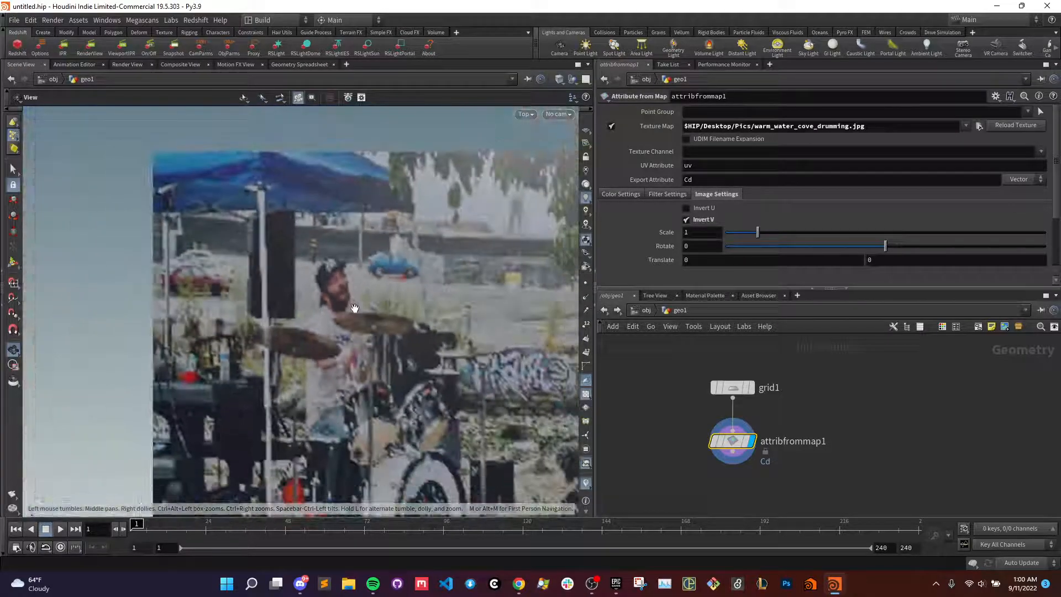
{"action": "scroll", "coordinate": [354, 308], "scroll_direction": "down", "scroll_amount": 2}
{"action": "scroll", "coordinate": [352, 309], "scroll_direction": "up", "scroll_amount": 4}
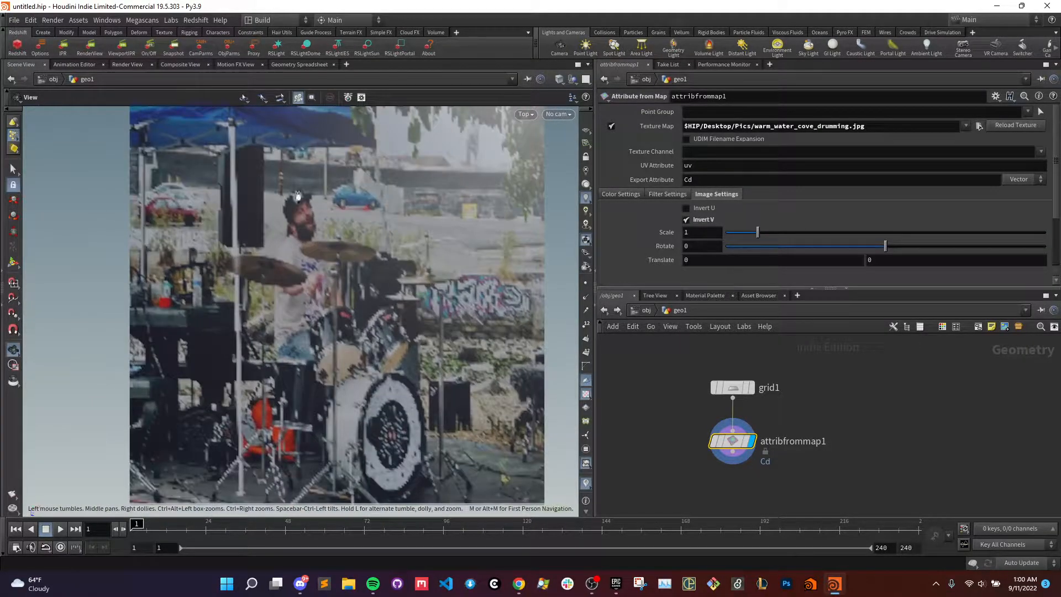
{"action": "scroll", "coordinate": [257, 181], "scroll_direction": "down", "scroll_amount": 2}
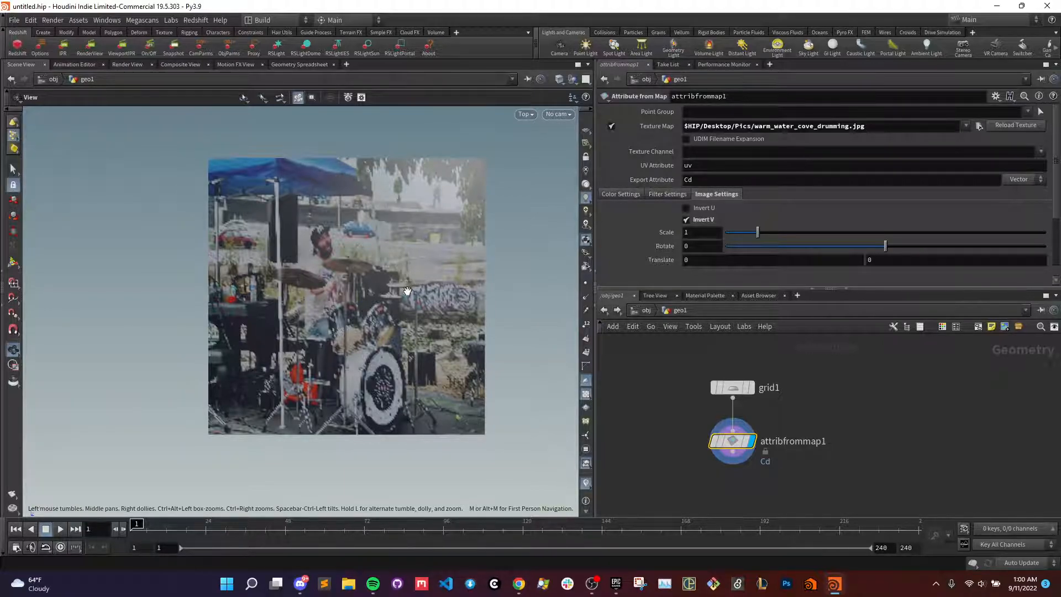
{"action": "scroll", "coordinate": [407, 290], "scroll_direction": "up", "scroll_amount": 4}
{"action": "scroll", "coordinate": [350, 339], "scroll_direction": "down", "scroll_amount": 2}
{"action": "scroll", "coordinate": [350, 339], "scroll_direction": "down", "scroll_amount": 1}
{"action": "middle_click_drag", "start_coordinate": [350, 339], "coordinate": [306, 358]}
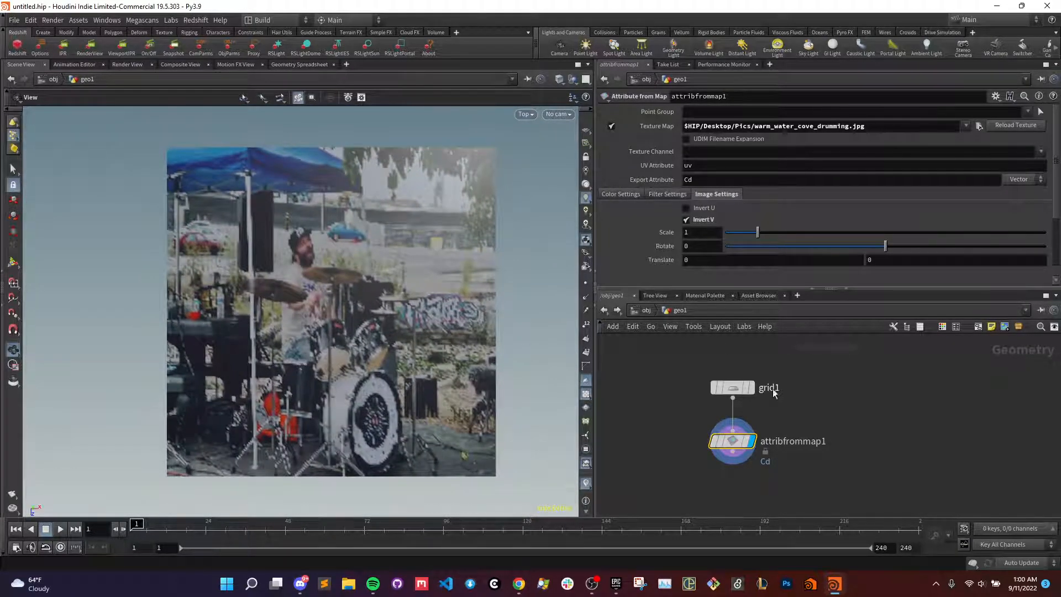
{"action": "scroll", "coordinate": [260, 270], "scroll_direction": "up", "scroll_amount": 1}
{"action": "scroll", "coordinate": [260, 271], "scroll_direction": "down", "scroll_amount": 1}
{"action": "middle_click_drag", "start_coordinate": [335, 318], "coordinate": [331, 324]}
{"action": "scroll", "coordinate": [330, 313], "scroll_direction": "up", "scroll_amount": 2}
{"action": "scroll", "coordinate": [329, 313], "scroll_direction": "down", "scroll_amount": 1}
{"action": "scroll", "coordinate": [307, 296], "scroll_direction": "down", "scroll_amount": 1}
{"action": "scroll", "coordinate": [316, 314], "scroll_direction": "up", "scroll_amount": 2}
{"action": "scroll", "coordinate": [330, 330], "scroll_direction": "down", "scroll_amount": 2}
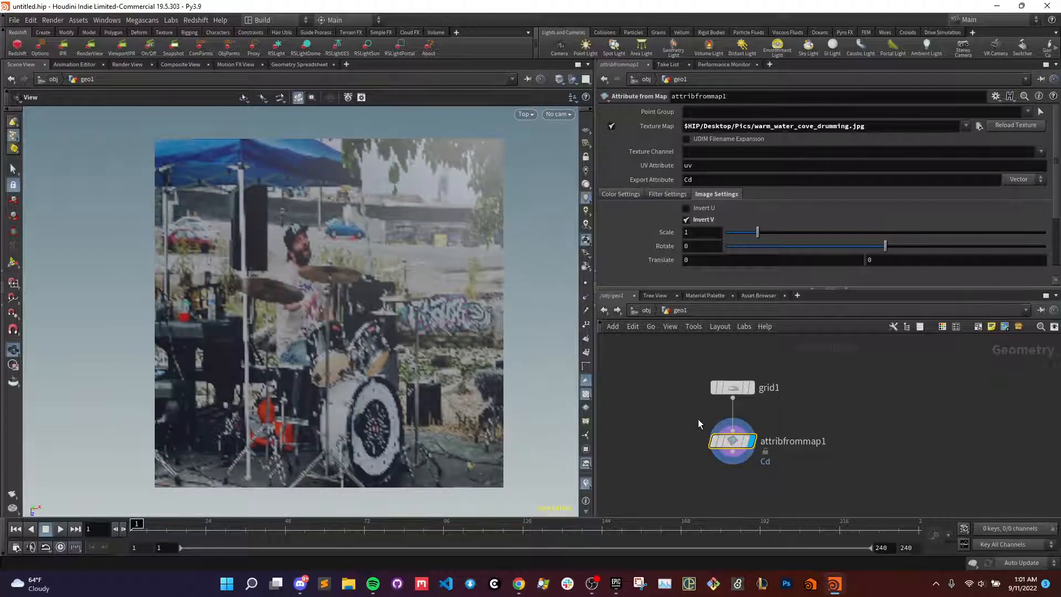
{"action": "scroll", "coordinate": [375, 281], "scroll_direction": "down", "scroll_amount": 1}
{"action": "scroll", "coordinate": [357, 337], "scroll_direction": "up", "scroll_amount": 2}
{"action": "scroll", "coordinate": [359, 336], "scroll_direction": "down", "scroll_amount": 2}
{"action": "middle_click_drag", "start_coordinate": [360, 336], "coordinate": [367, 352]}
{"action": "scroll", "coordinate": [365, 348], "scroll_direction": "up", "scroll_amount": 2}
{"action": "scroll", "coordinate": [354, 343], "scroll_direction": "down", "scroll_amount": 2}
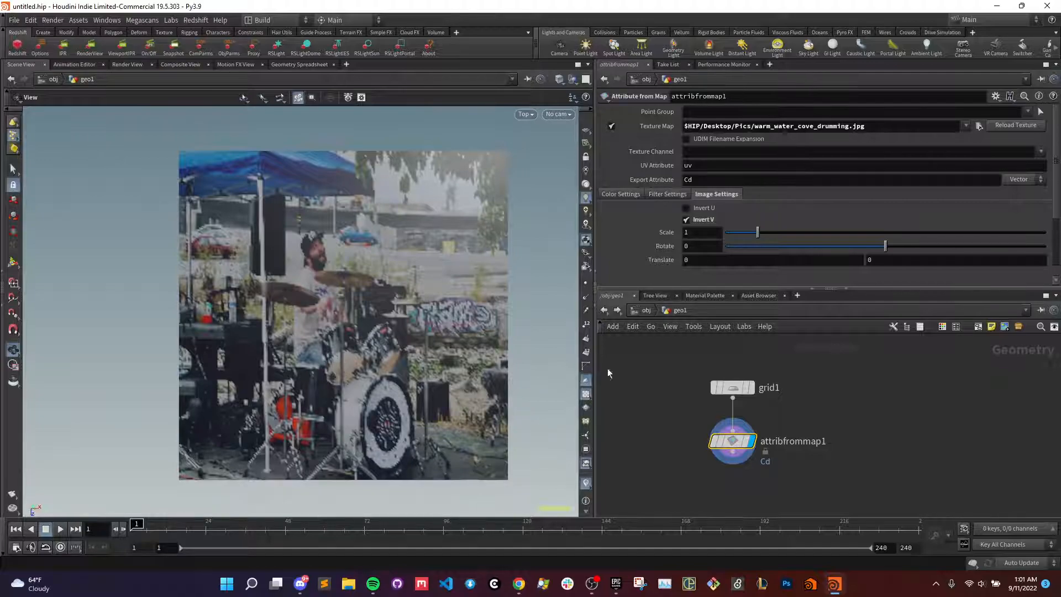
{"action": "left_click_drag", "start_coordinate": [800, 442], "coordinate": [712, 378]}
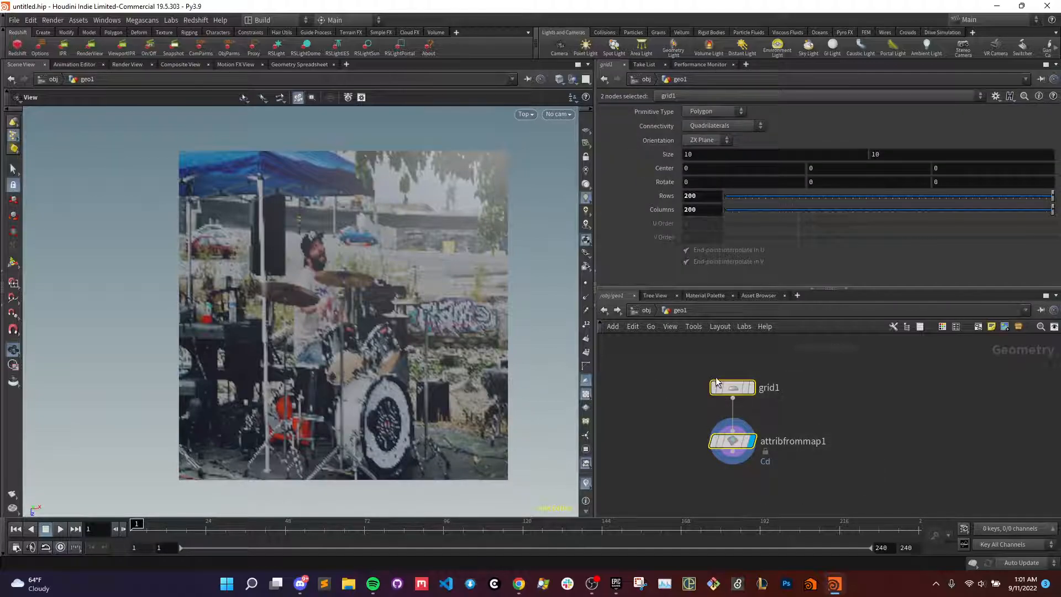
{"action": "key", "text": "Delete"}
{"action": "key", "text": "Tab"}
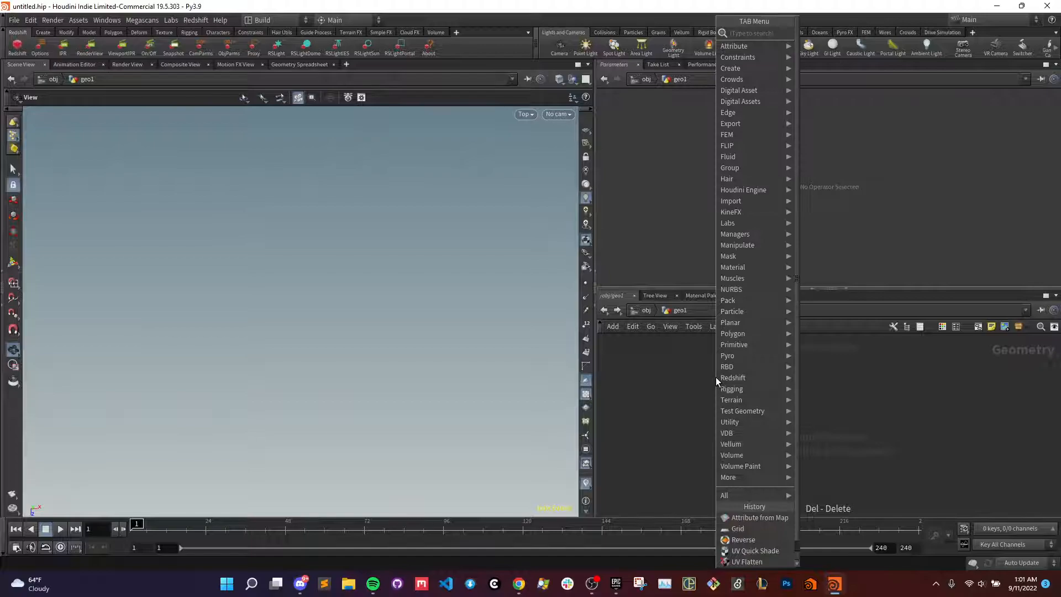
{"action": "type", "text": "file"}
{"action": "key", "text": "Return"}
{"action": "left_click", "coordinate": [716, 381]}
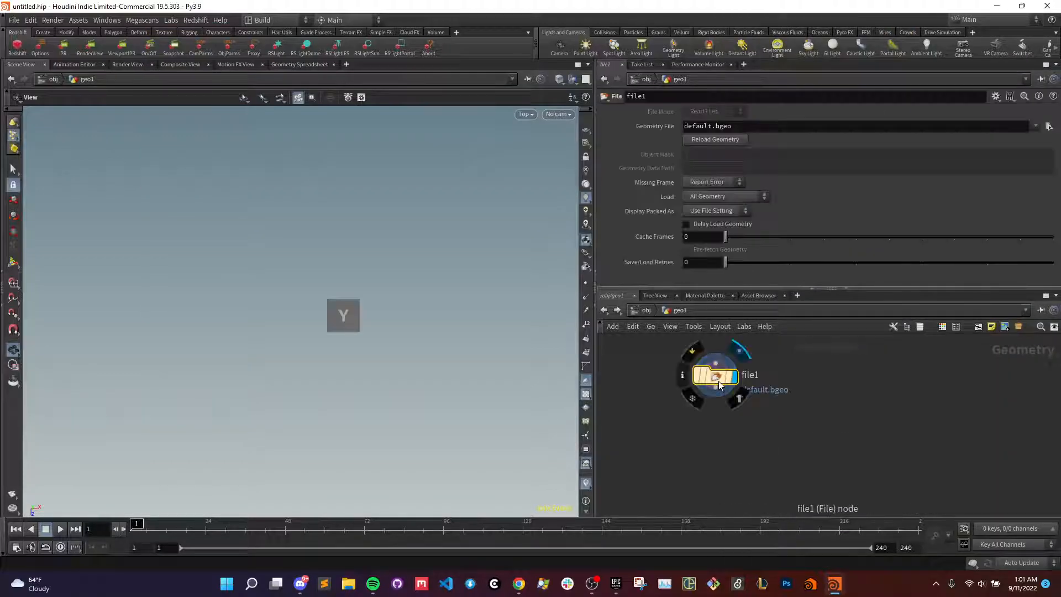
{"action": "key", "text": "ctrl+z"}
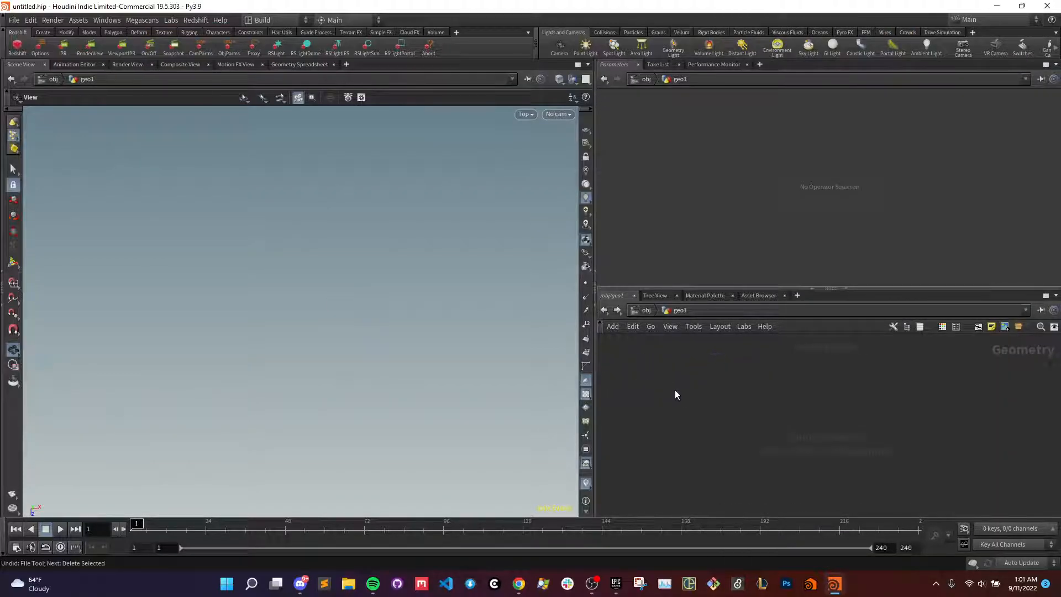
{"action": "key", "text": "ctrl+z"}
{"action": "scroll", "coordinate": [382, 338], "scroll_direction": "up", "scroll_amount": 6}
{"action": "scroll", "coordinate": [361, 347], "scroll_direction": "down", "scroll_amount": 4}
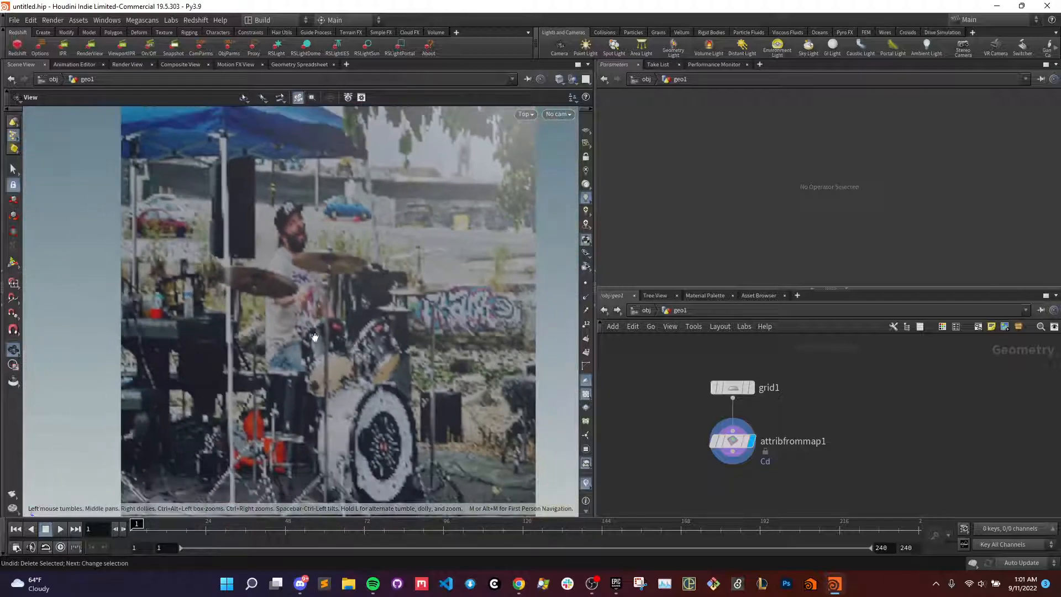
{"action": "middle_click_drag", "start_coordinate": [309, 338], "coordinate": [333, 301]}
{"action": "scroll", "coordinate": [333, 301], "scroll_direction": "up", "scroll_amount": 4}
{"action": "scroll", "coordinate": [331, 301], "scroll_direction": "down", "scroll_amount": 6}
{"action": "scroll", "coordinate": [353, 342], "scroll_direction": "up", "scroll_amount": 5}
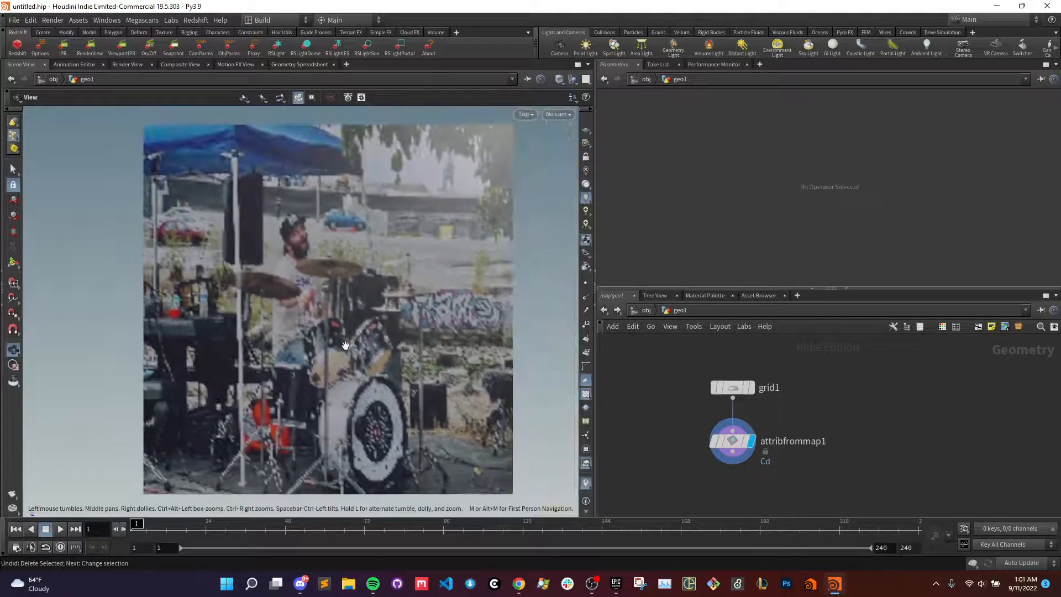
{"action": "scroll", "coordinate": [314, 346], "scroll_direction": "down", "scroll_amount": 3}
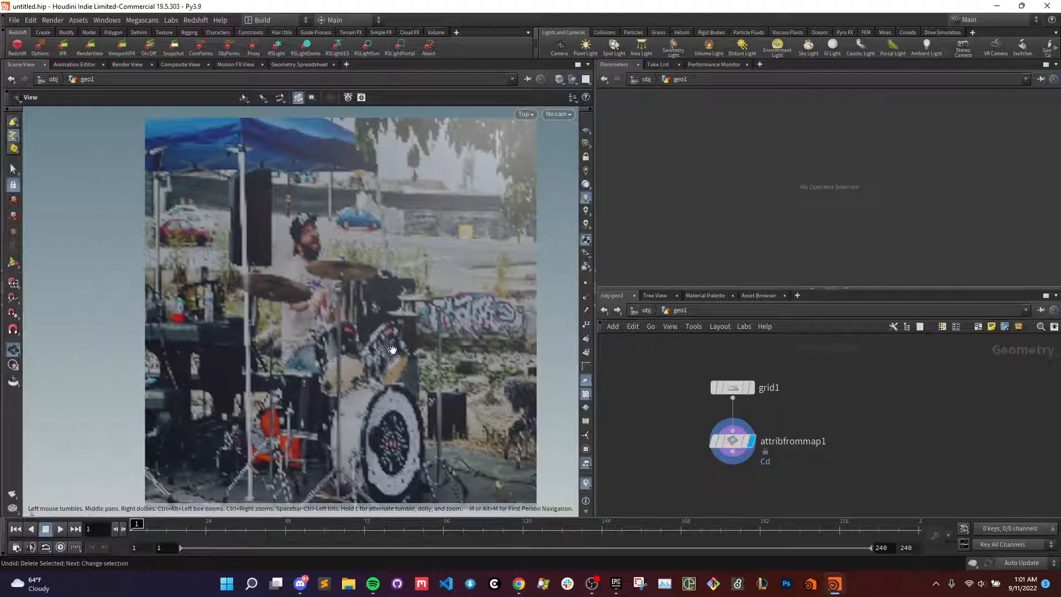
{"action": "middle_click_drag", "start_coordinate": [392, 350], "coordinate": [362, 340]}
- Delete the grid and Attribute from Map nodes from the network
{"action": "left_click_drag", "start_coordinate": [813, 483], "coordinate": [691, 377]}
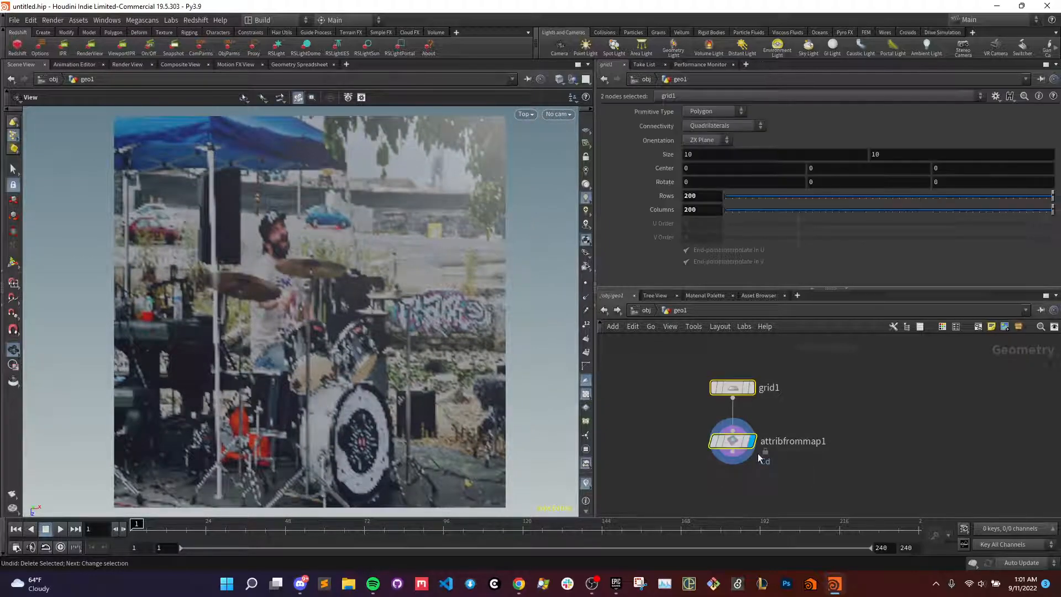
{"action": "scroll", "coordinate": [229, 221], "scroll_direction": "down", "scroll_amount": 1}
{"action": "middle_click_drag", "start_coordinate": [321, 288], "coordinate": [314, 297]}
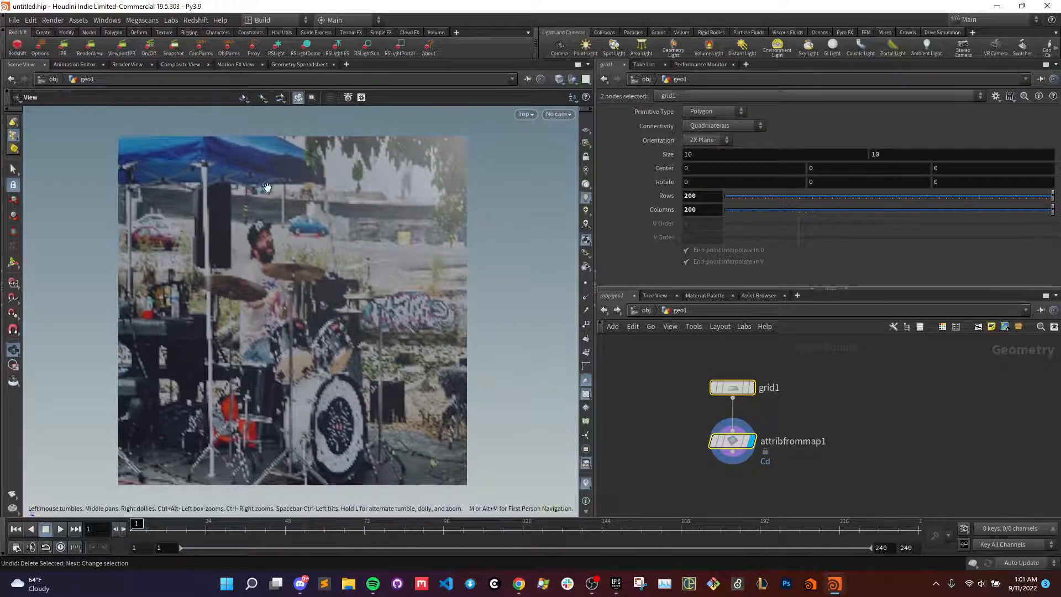
{"action": "key", "text": "Delete"}
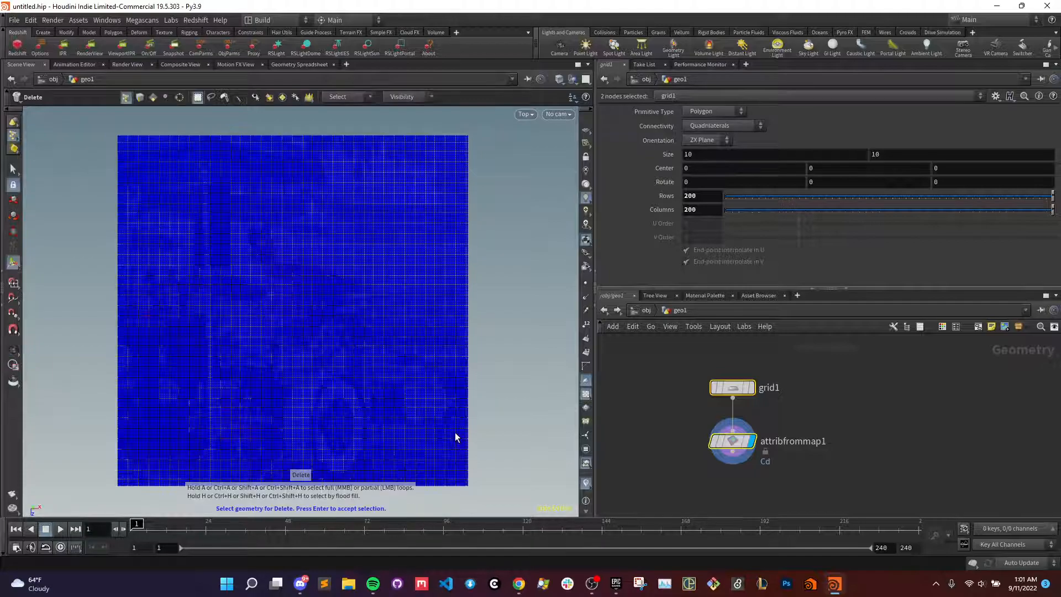
{"action": "left_click_drag", "start_coordinate": [874, 487], "coordinate": [617, 345]}
{"action": "key", "text": "Delete"}
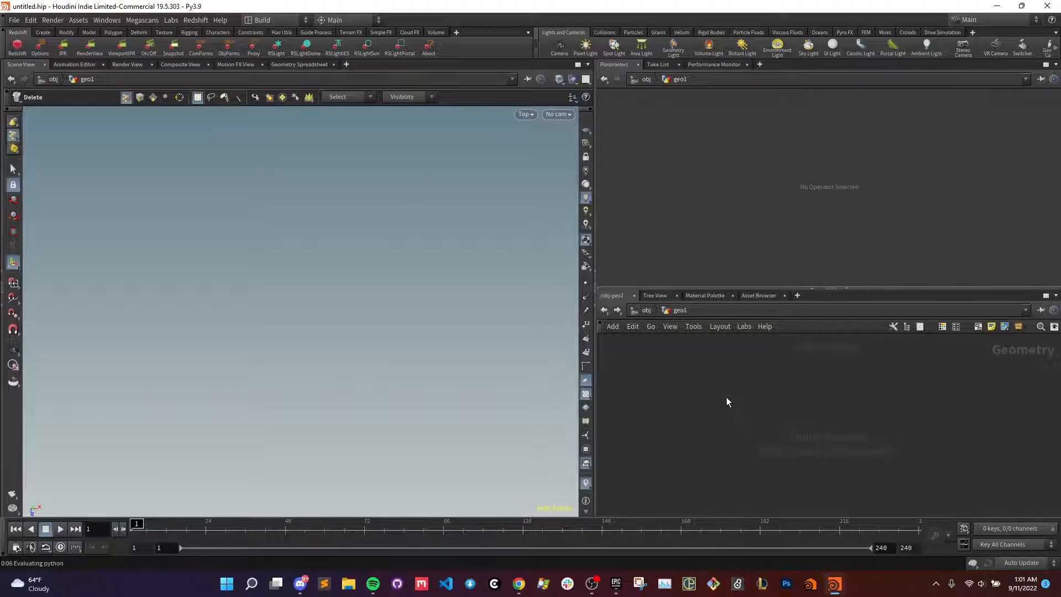
- Add a File node and load warm_water_cove_drumming.jpg as its geometry file
{"action": "key", "text": "Tab"}
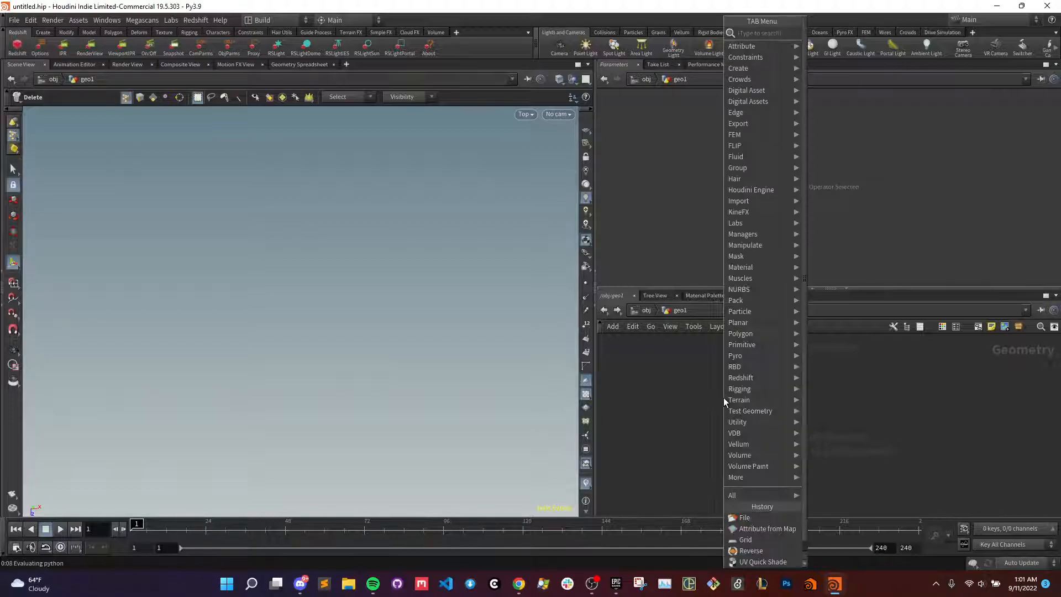
{"action": "type", "text": "file"}
{"action": "key", "text": "Return"}
{"action": "left_click", "coordinate": [724, 396]}
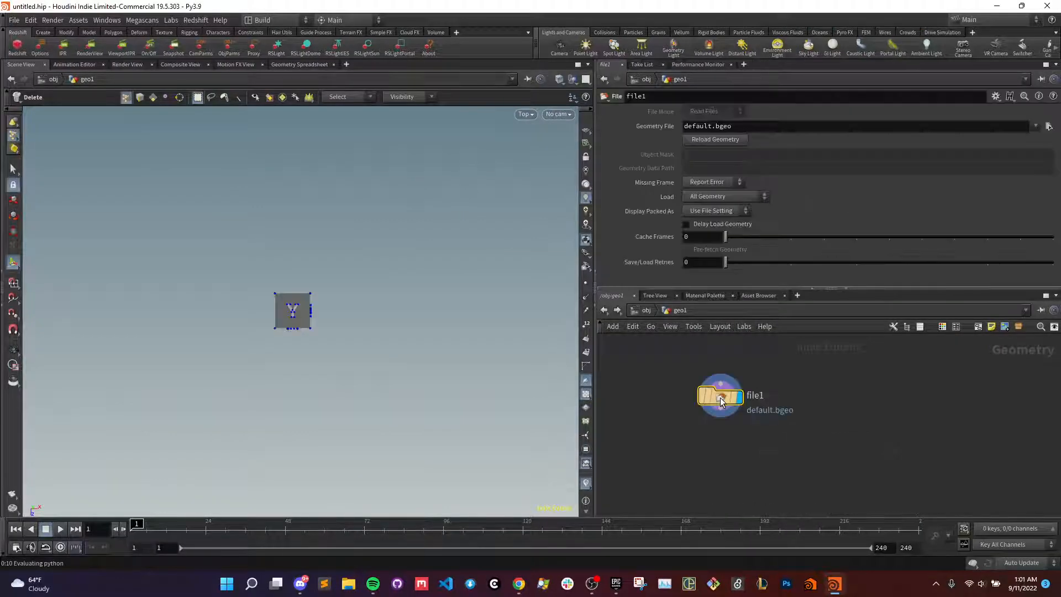
{"action": "left_click", "coordinate": [1048, 126]}
{"action": "double_click", "coordinate": [805, 171]}
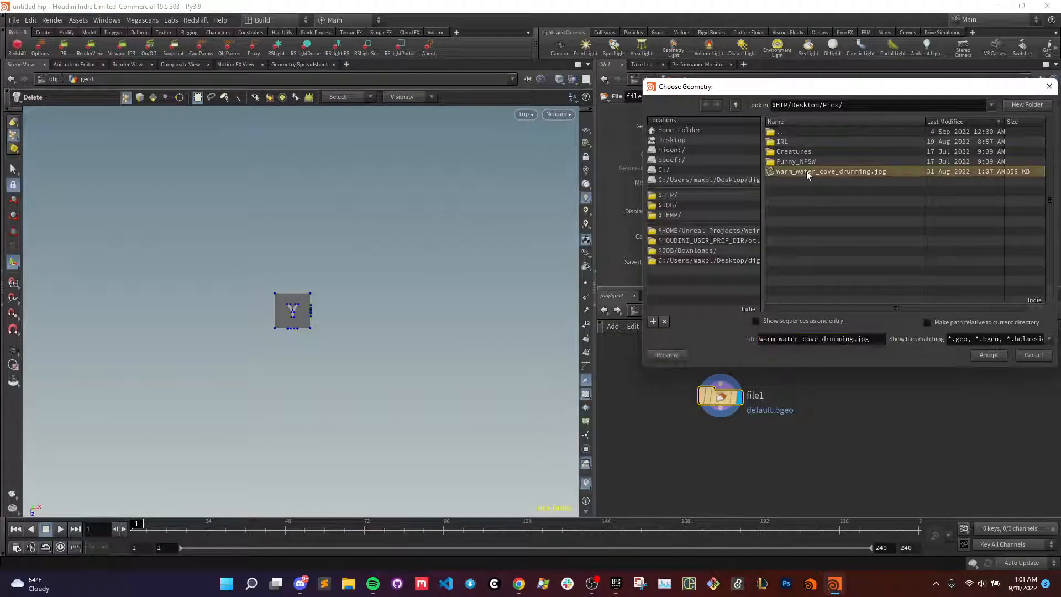
{"action": "key", "text": "space+h"}
{"action": "mouse_move", "coordinate": [359, 335]}
{"action": "right_mouse_down", "text": "alt"}
{"action": "mouse_move", "coordinate": [334, 338]}
{"action": "mouse_move", "coordinate": [349, 332]}
{"action": "right_mouse_up", "text": "alt"}
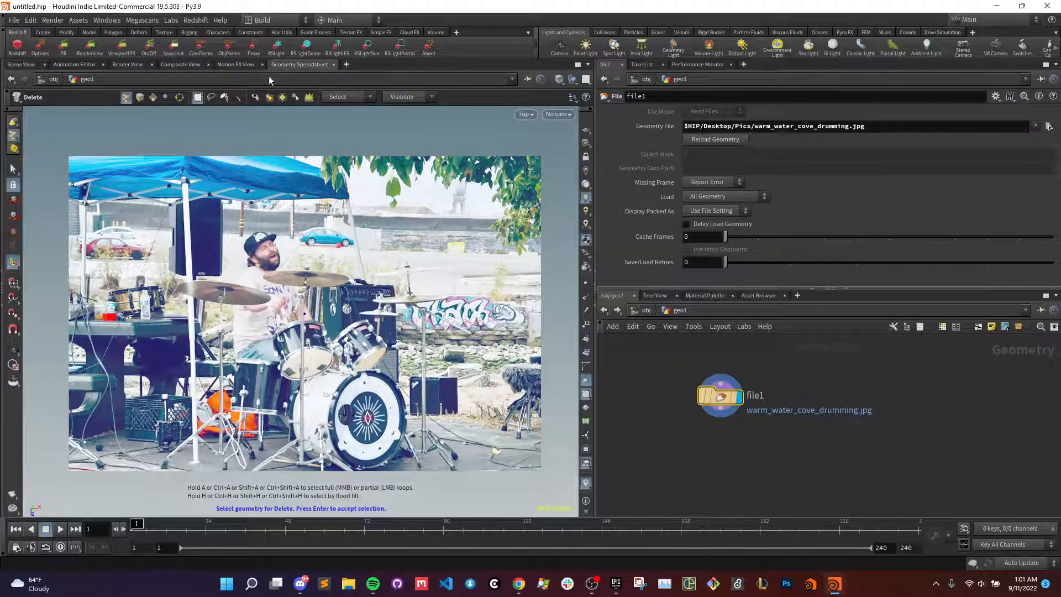
- Review the imported image's primitive and detail attributes in the geometry spreadsheet and return to the scene view
{"action": "left_click", "coordinate": [285, 64]}
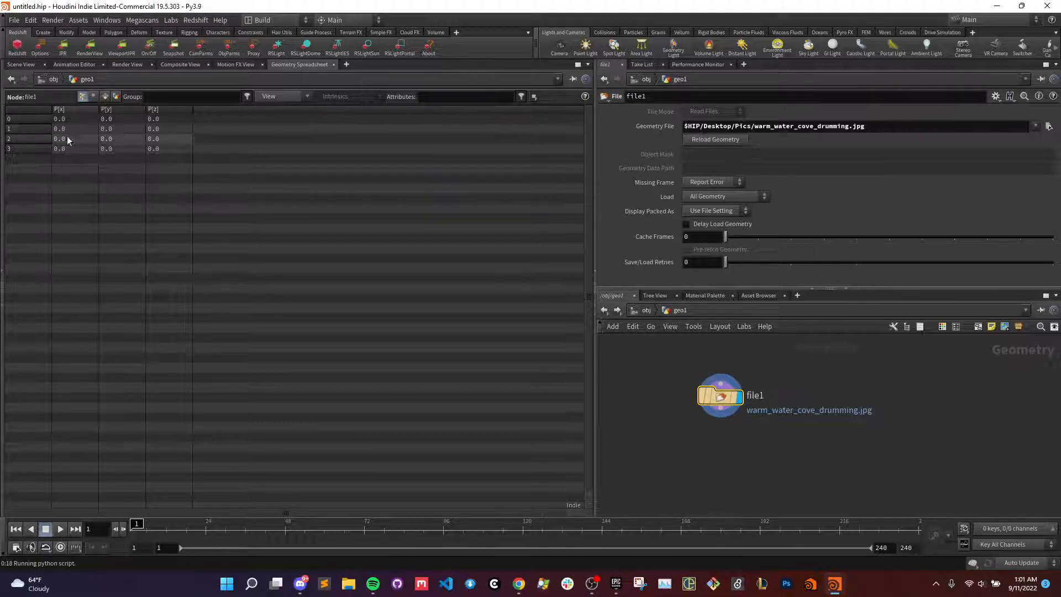
{"action": "left_click", "coordinate": [105, 96]}
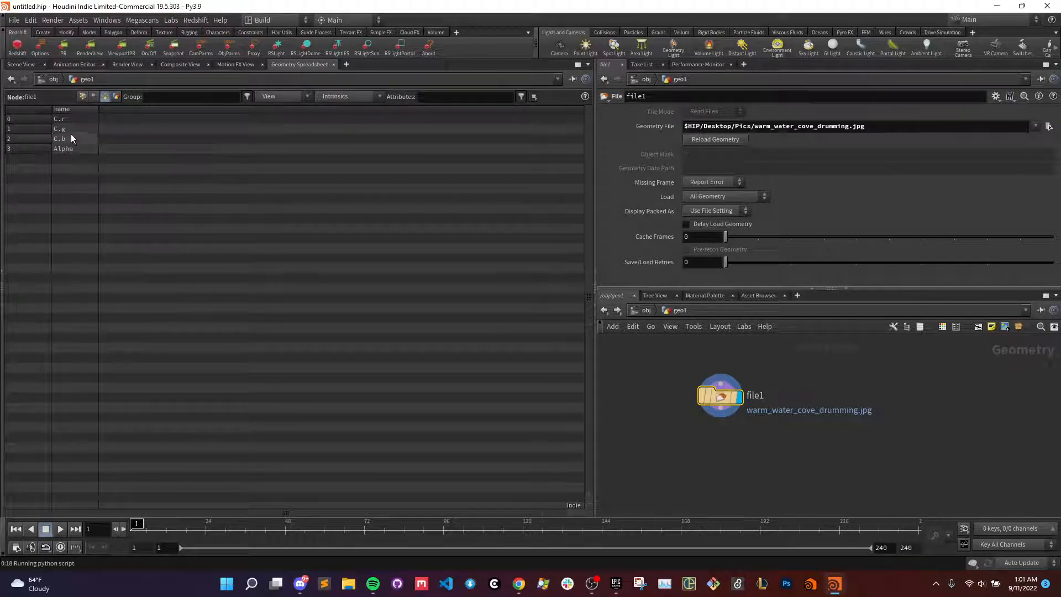
{"action": "left_click", "coordinate": [117, 98]}
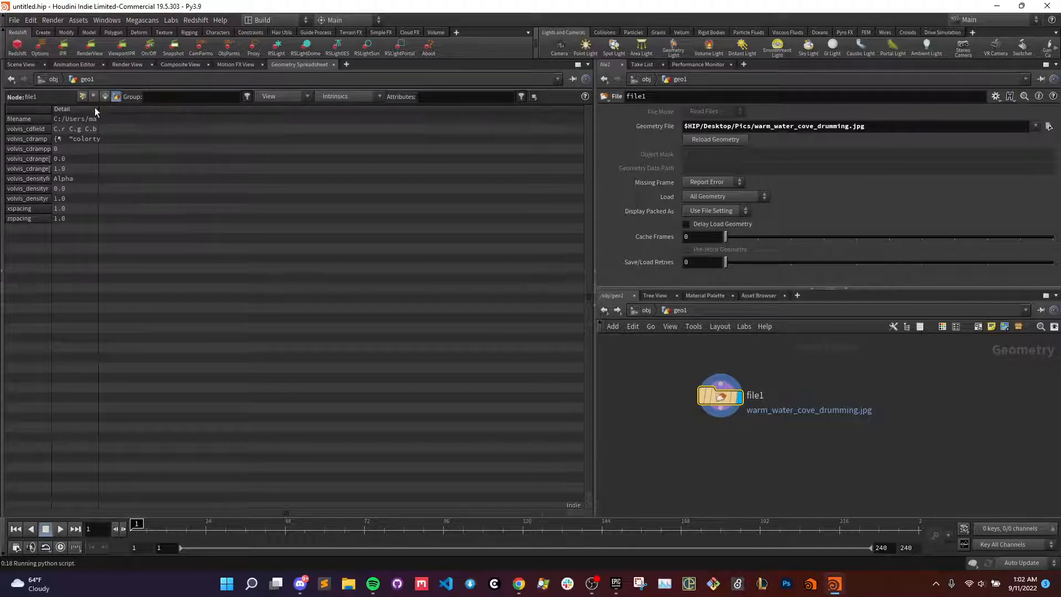
{"action": "left_click_drag", "start_coordinate": [97, 110], "coordinate": [220, 110]}
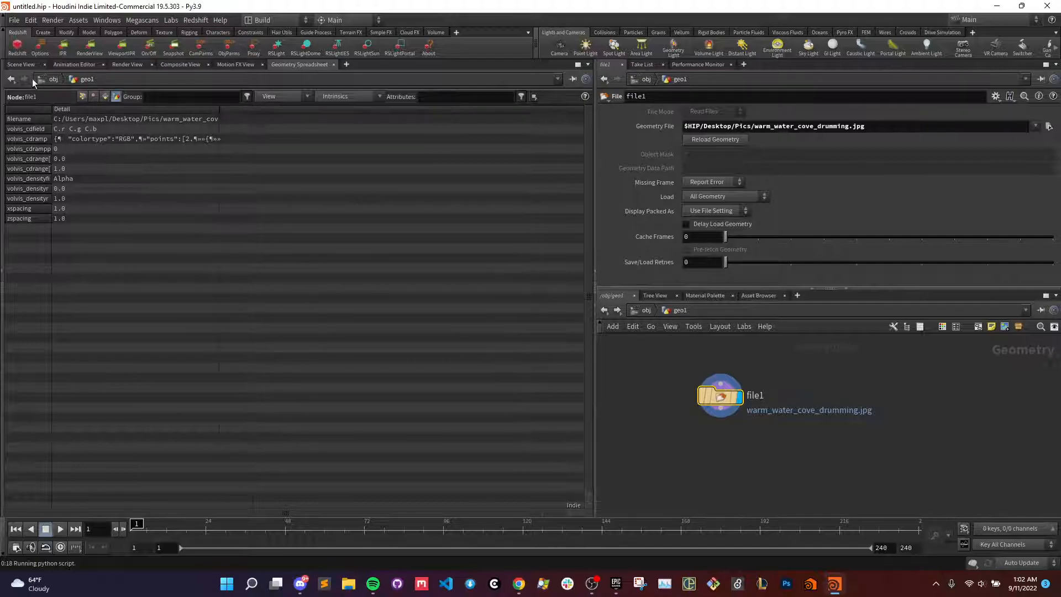
{"action": "left_click", "coordinate": [16, 64]}
- Delete the File node, add a COP2 Network node in its place and enter it
{"action": "left_click_drag", "start_coordinate": [784, 470], "coordinate": [655, 379]}
{"action": "key", "text": "Delete"}
{"action": "key", "text": "Tab"}
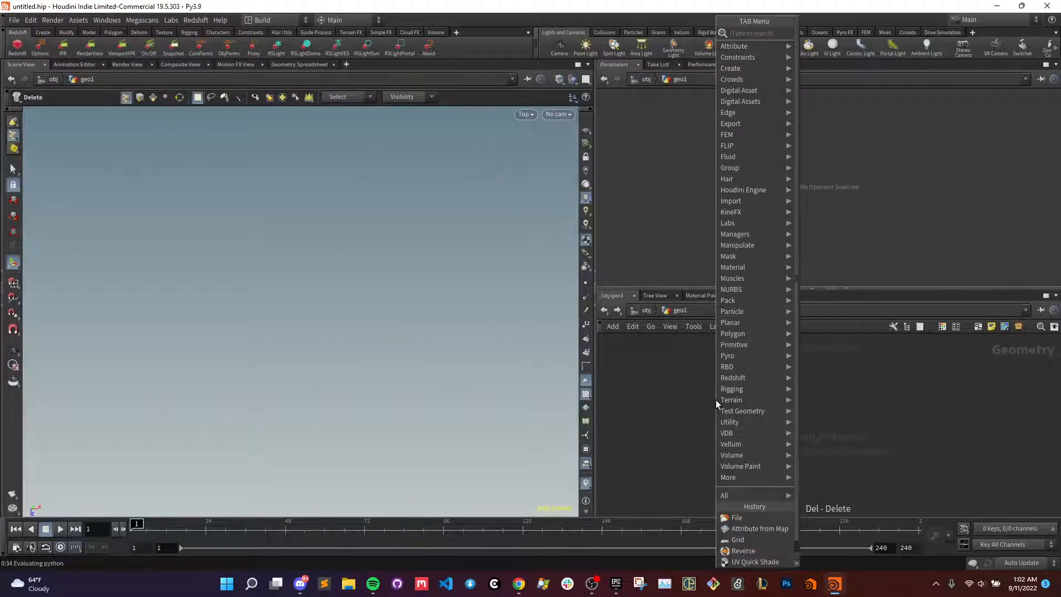
{"action": "type", "text": "grid"}
{"action": "key", "text": "Return"}
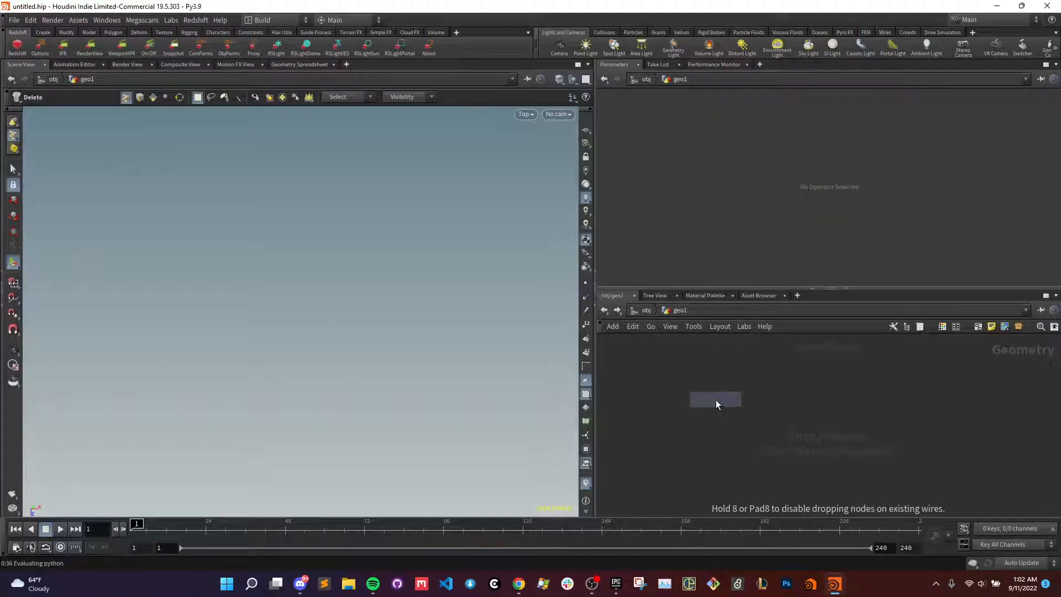
{"action": "left_click", "coordinate": [715, 399]}
{"action": "double_click", "coordinate": [719, 402]}
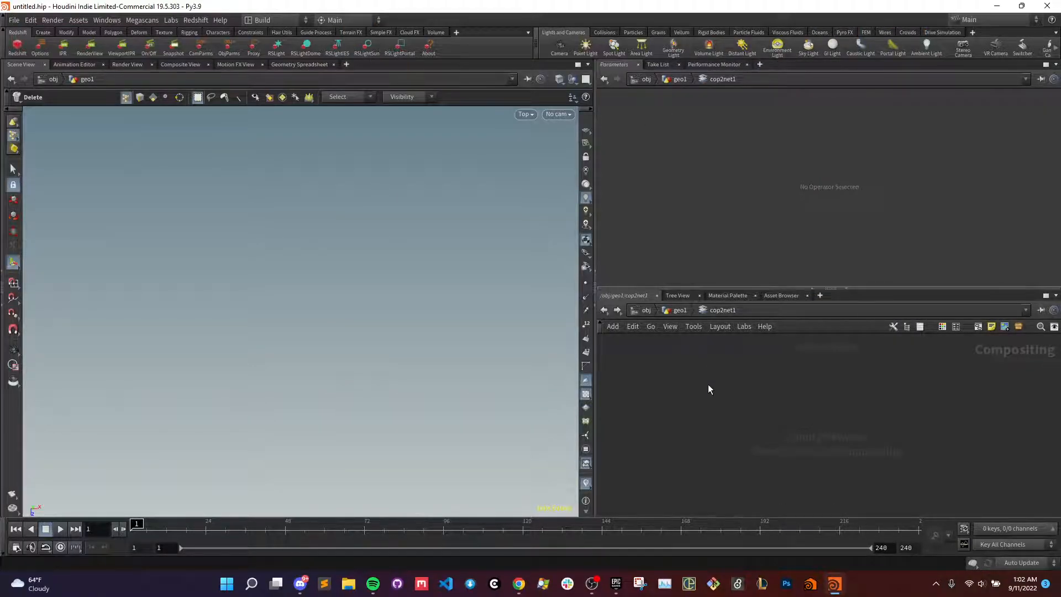
- Load warm_water_cove_drumming.jpg with a File node inside the COP2 Network and return to geo1
{"action": "key", "text": "Tab"}
{"action": "left_click", "coordinate": [708, 383]}
{"action": "left_click", "coordinate": [742, 384]}
{"action": "left_click", "coordinate": [1031, 130]}
{"action": "double_click", "coordinate": [784, 173]}
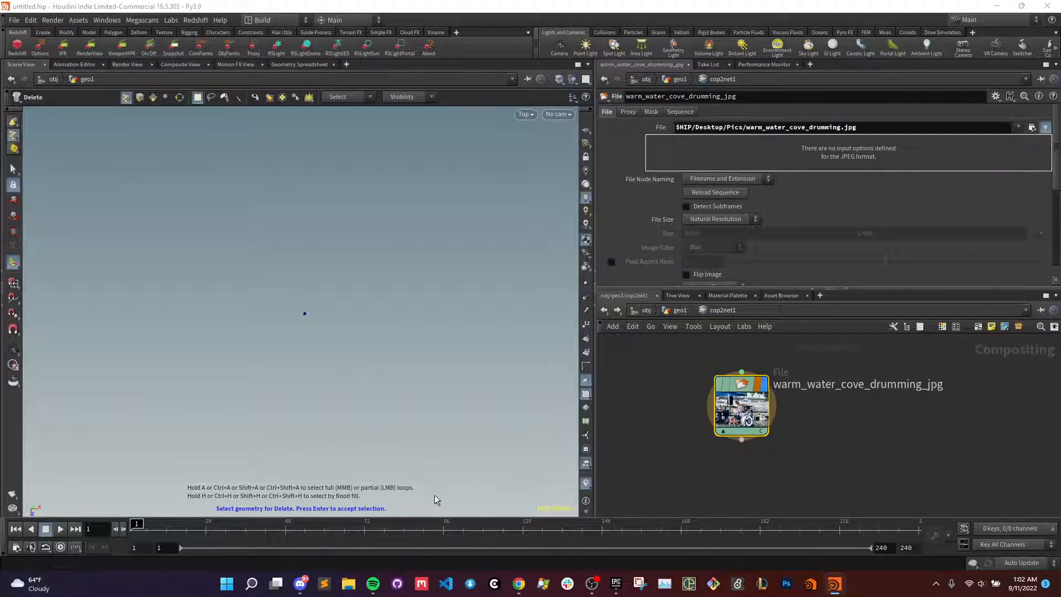
{"action": "left_click", "coordinate": [679, 310]}
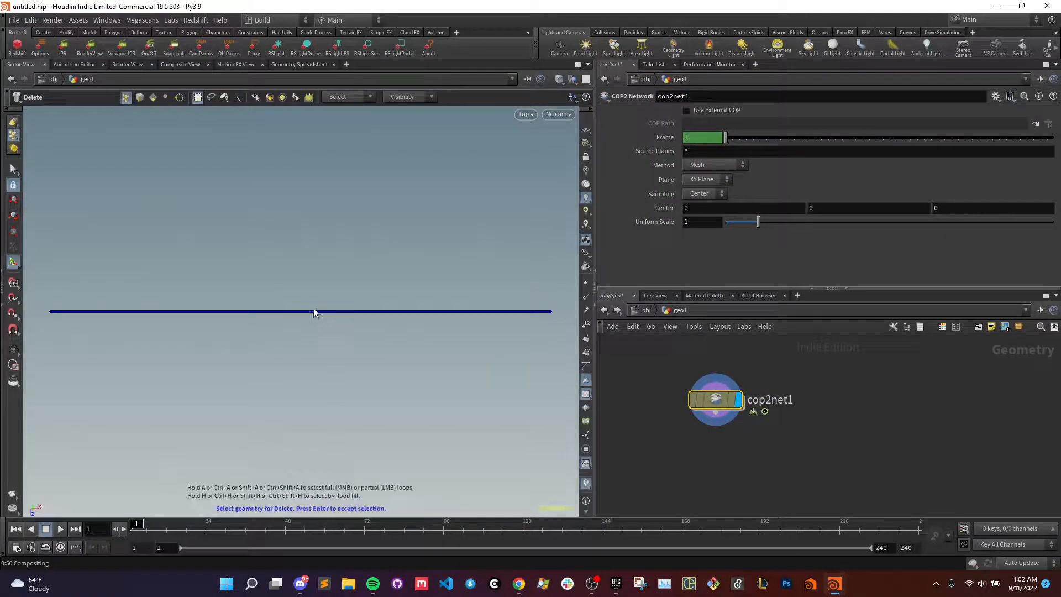
- Examine the COP2 Network's image mesh in the perspective view and check the node's geometry information
{"action": "key", "text": "space+3"}
{"action": "key", "text": "space+2"}
{"action": "key", "text": "space+3"}
{"action": "key", "text": "space+2"}
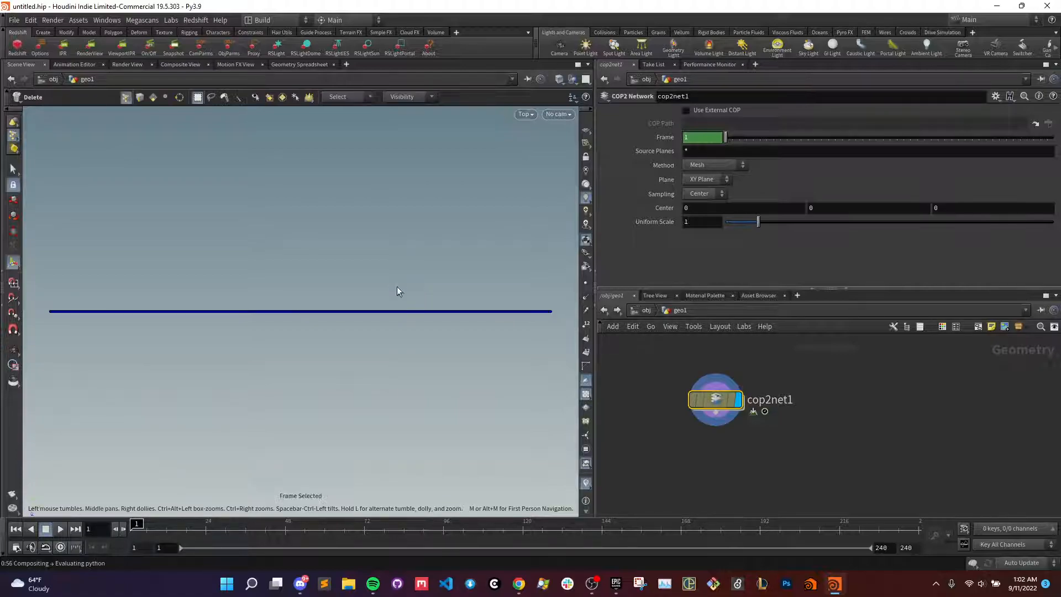
{"action": "key", "text": "space+1"}
{"action": "left_click_drag", "start_coordinate": [324, 371], "coordinate": [305, 441]}
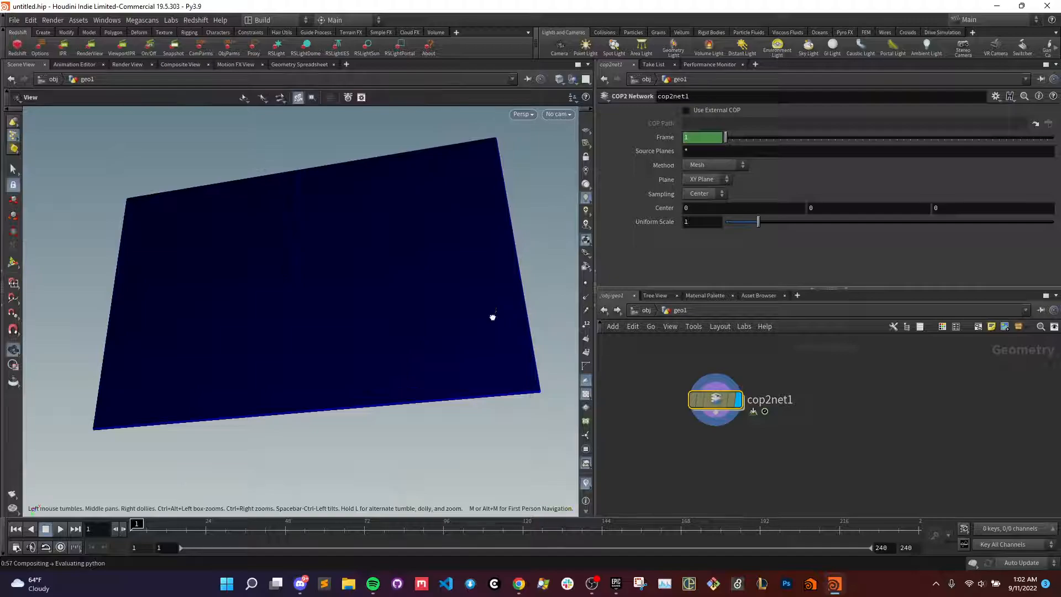
{"action": "left_click_drag", "start_coordinate": [492, 312], "coordinate": [519, 360]}
{"action": "left_click_drag", "start_coordinate": [398, 282], "coordinate": [391, 254]}
{"action": "key", "text": "Delete"}
{"action": "left_click_drag", "start_coordinate": [379, 318], "coordinate": [373, 273]}
{"action": "left_click_drag", "start_coordinate": [396, 330], "coordinate": [386, 217]}
{"action": "left_click", "coordinate": [387, 218]}
{"action": "middle_click", "coordinate": [711, 397]}
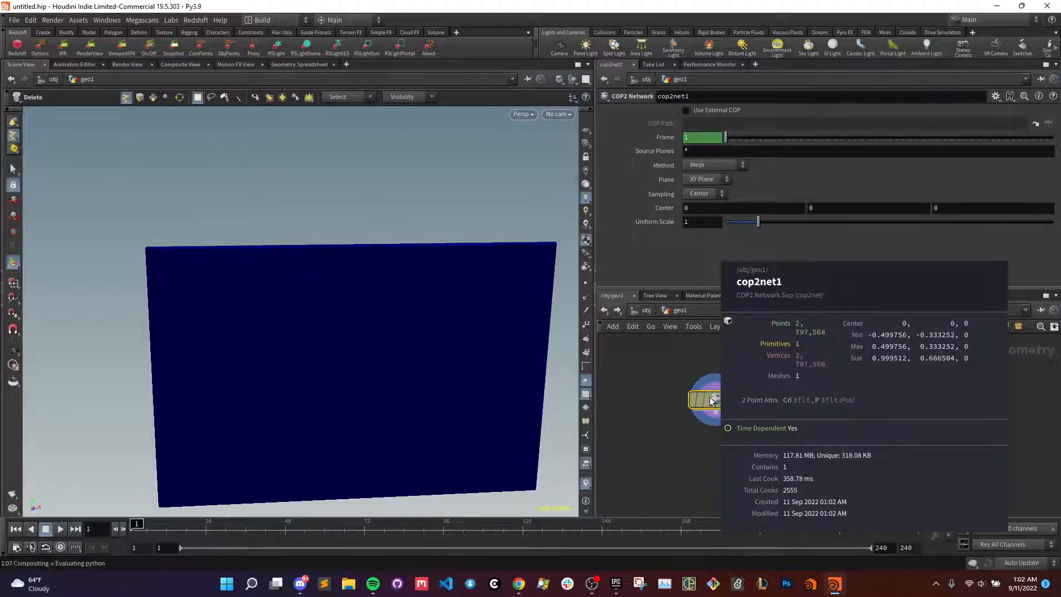
- Inspect the photo inside the COP2 Network in the composite view and return to geo1
{"action": "double_click", "coordinate": [710, 399]}
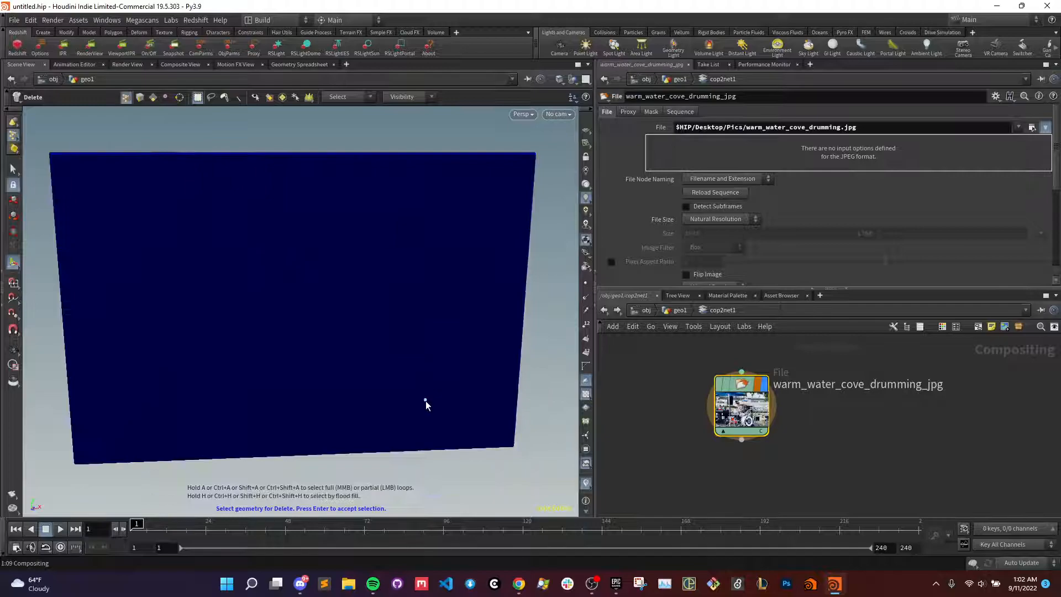
{"action": "left_click", "coordinate": [178, 65]}
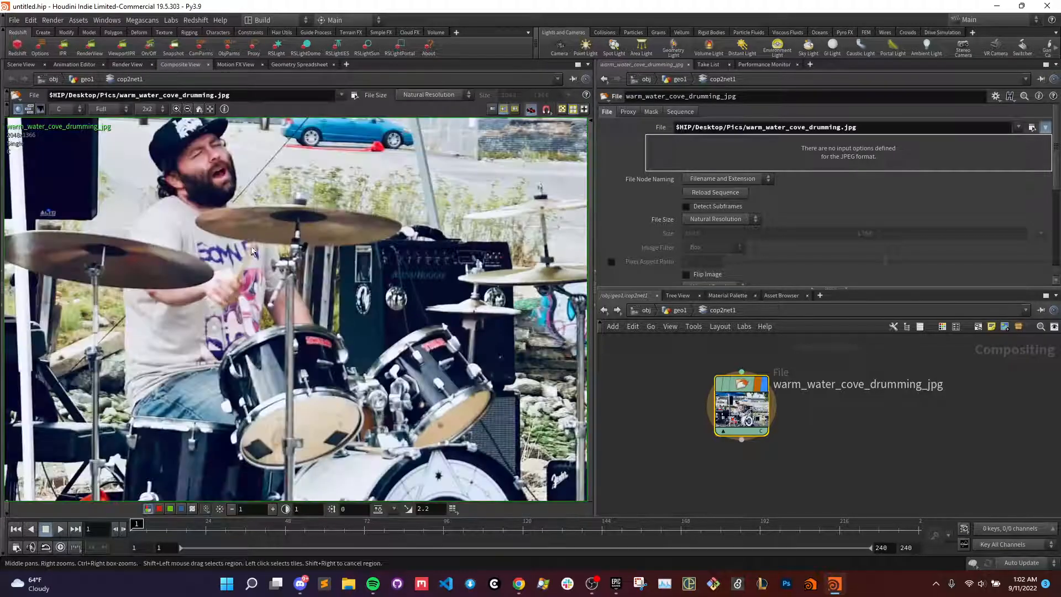
{"action": "left_click", "coordinate": [21, 64]}
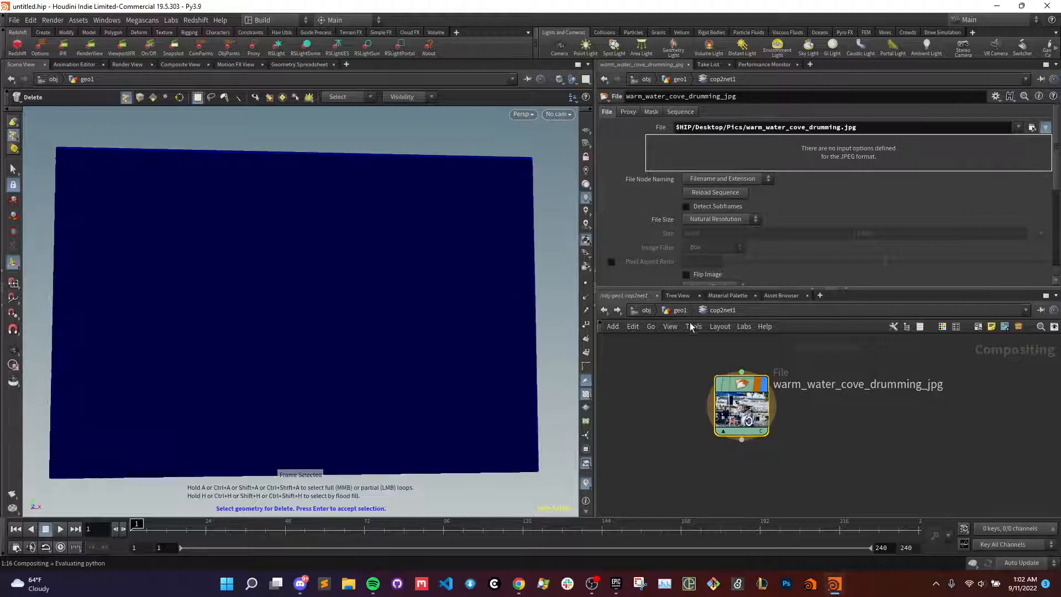
{"action": "left_click", "coordinate": [674, 311]}
- Add a Null node wired below the COP2 Network, set its display flag and align it beneath the network node
{"action": "key", "text": "Tab"}
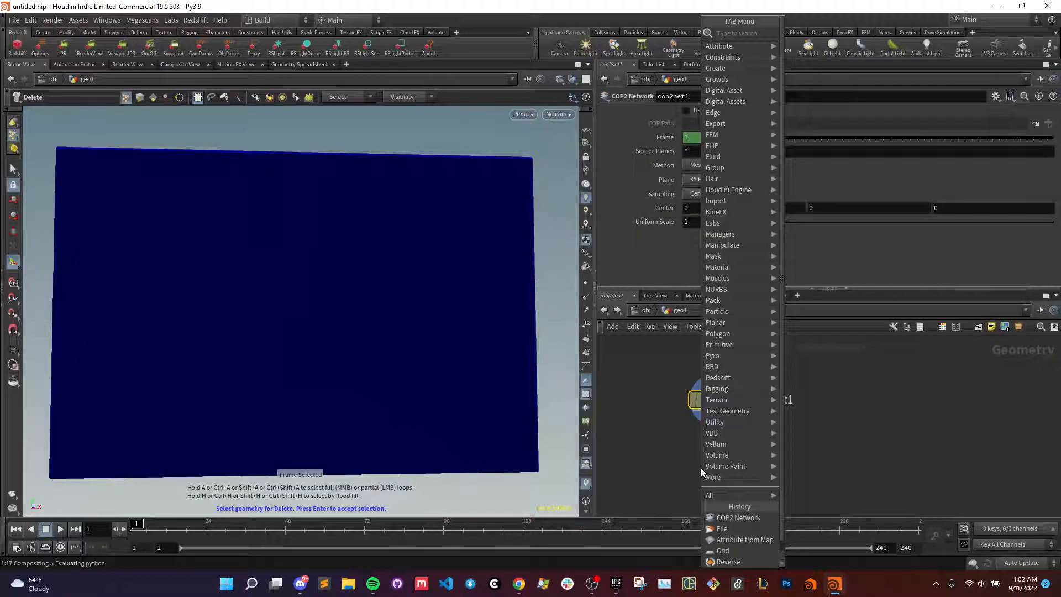
{"action": "type", "text": "null"}
{"action": "key", "text": "Return"}
{"action": "left_click", "coordinate": [701, 468]}
{"action": "left_click_drag", "start_coordinate": [716, 414], "coordinate": [700, 452]}
{"action": "left_click", "coordinate": [701, 452]}
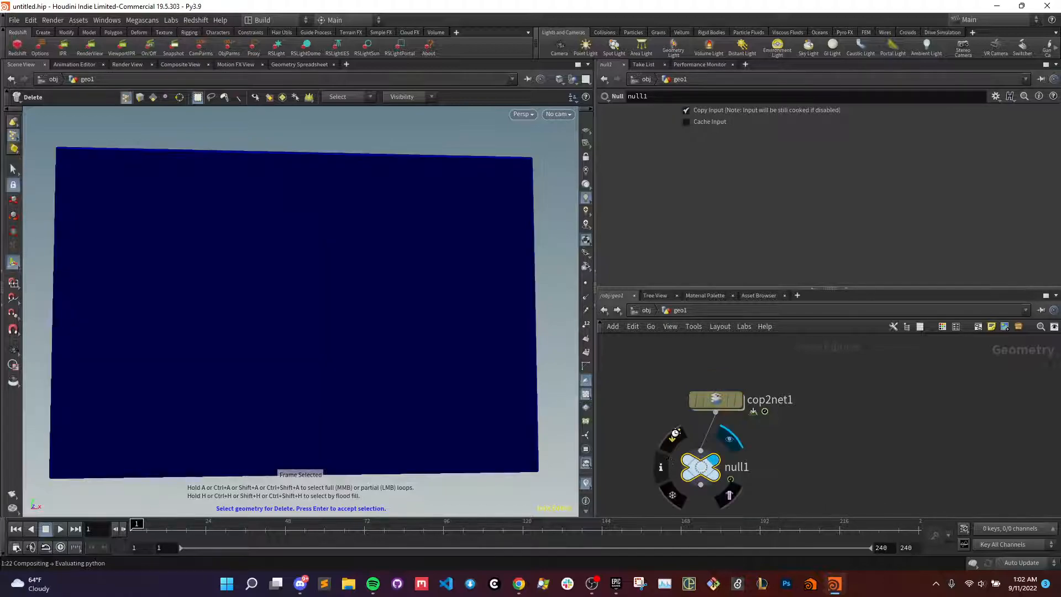
{"action": "left_click_drag", "start_coordinate": [702, 474], "coordinate": [717, 472]}
- Check the Null node's geometry information and examine its image mesh from several angles in the viewport
{"action": "left_click", "coordinate": [721, 408]}
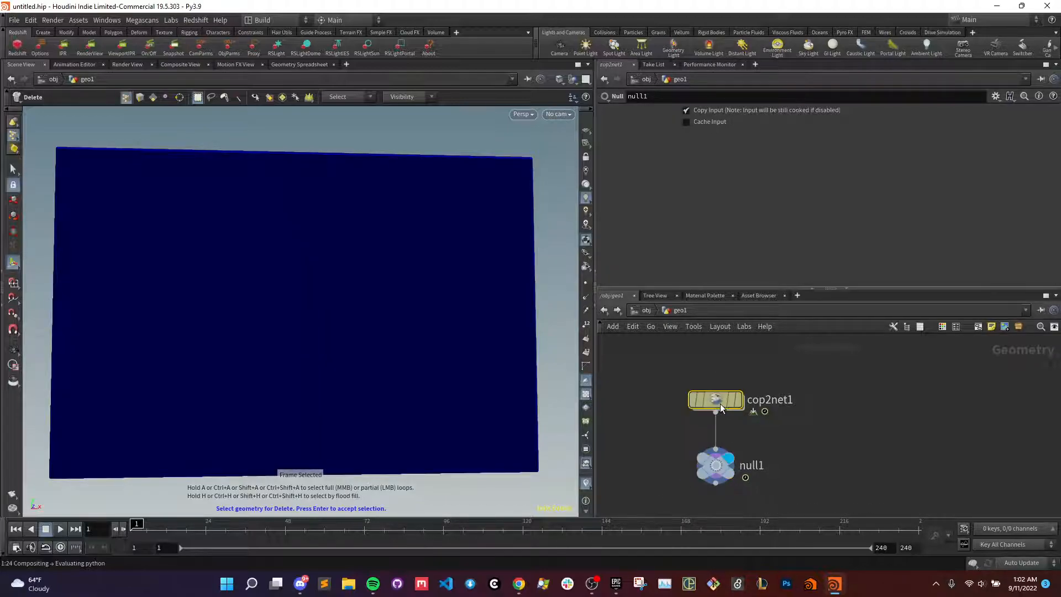
{"action": "middle_click", "coordinate": [713, 474]}
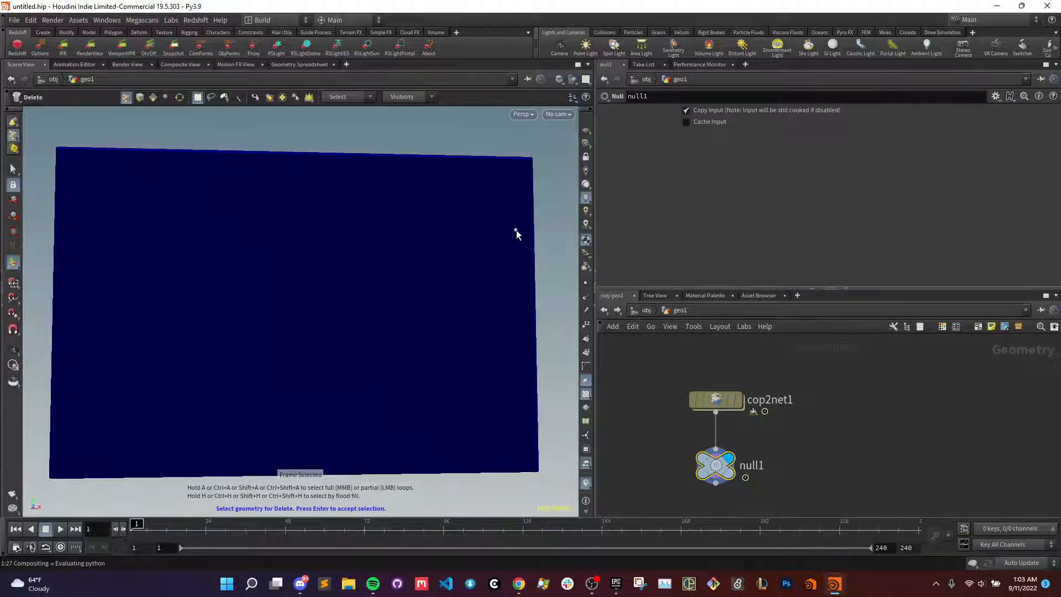
{"action": "key", "text": "Escape"}
{"action": "left_click_drag", "start_coordinate": [436, 348], "coordinate": [357, 325]}
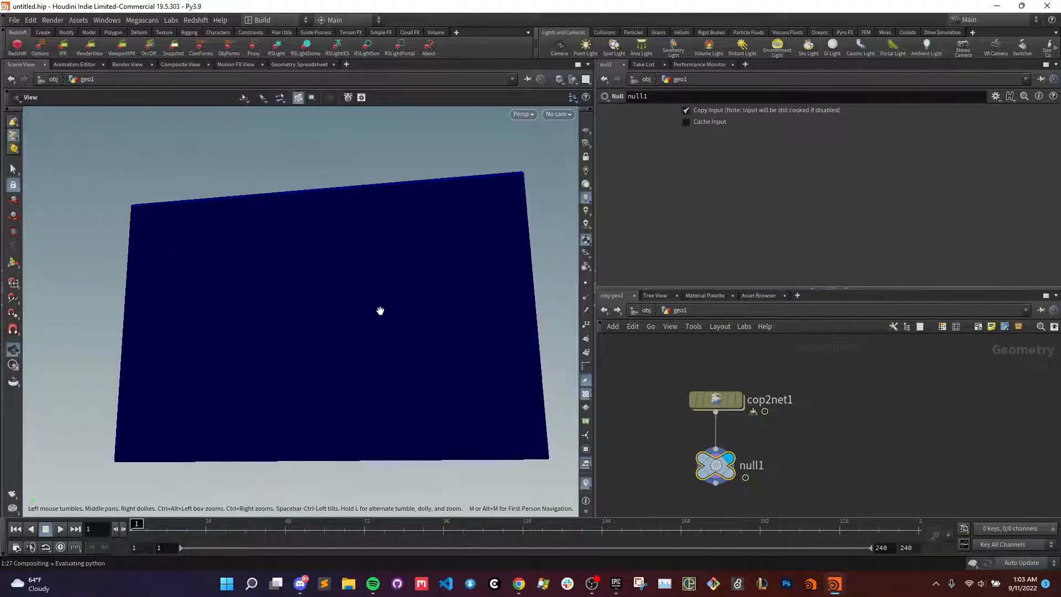
{"action": "left_click_drag", "start_coordinate": [426, 289], "coordinate": [257, 360]}
{"action": "key", "text": "Delete"}
{"action": "left_click_drag", "start_coordinate": [347, 211], "coordinate": [508, 284]}
{"action": "left_click_drag", "start_coordinate": [826, 490], "coordinate": [715, 388]}
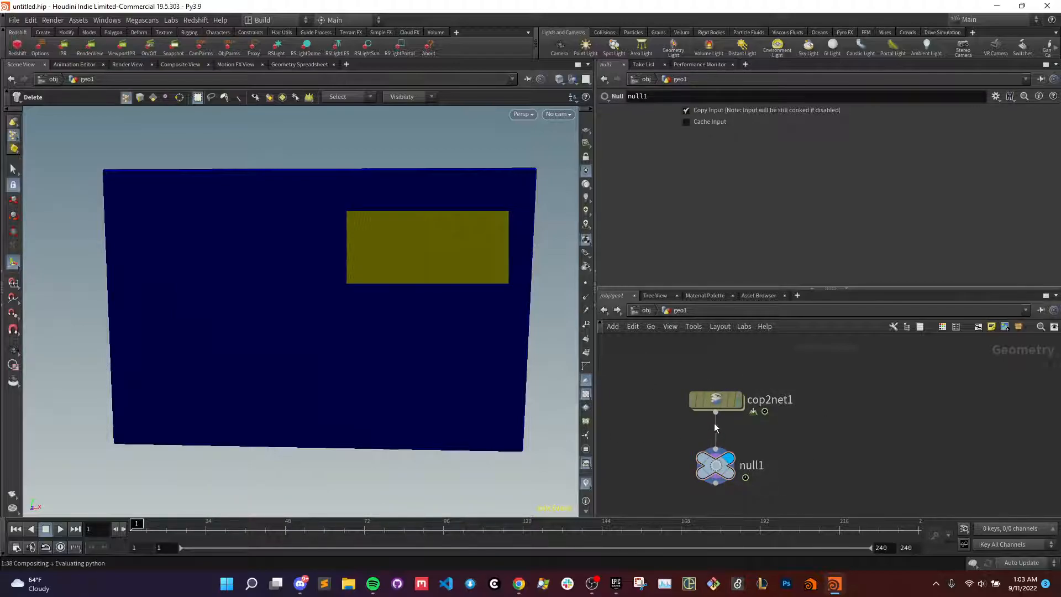
- Display the COP2 Network node and leave the Delete tool's selection mode to show the colored photo mesh
{"action": "left_click", "coordinate": [738, 399]}
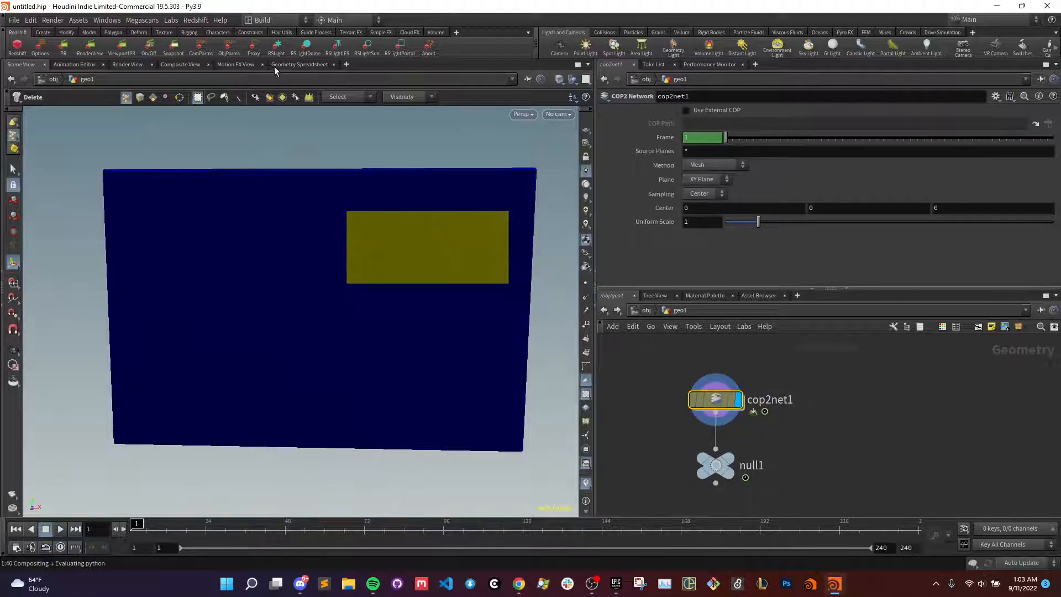
{"action": "left_click", "coordinate": [287, 65]}
{"action": "left_click", "coordinate": [21, 64]}
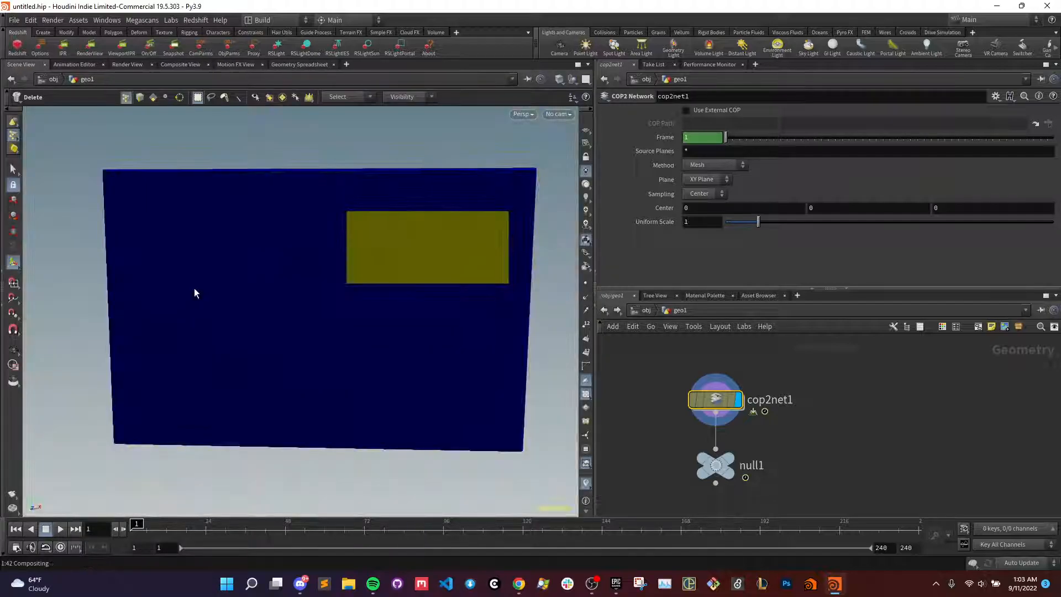
{"action": "key", "text": "Escape"}
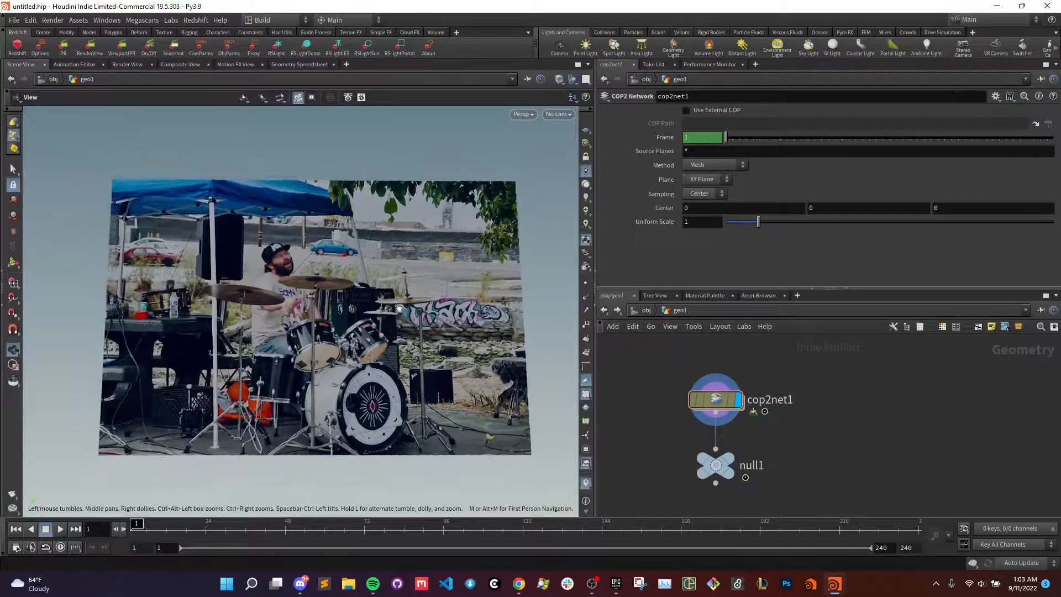
- Display the Null node and examine the drumming photo's point detail up close
{"action": "mouse_move", "coordinate": [730, 464]}
{"action": "left_click", "coordinate": [744, 438]}
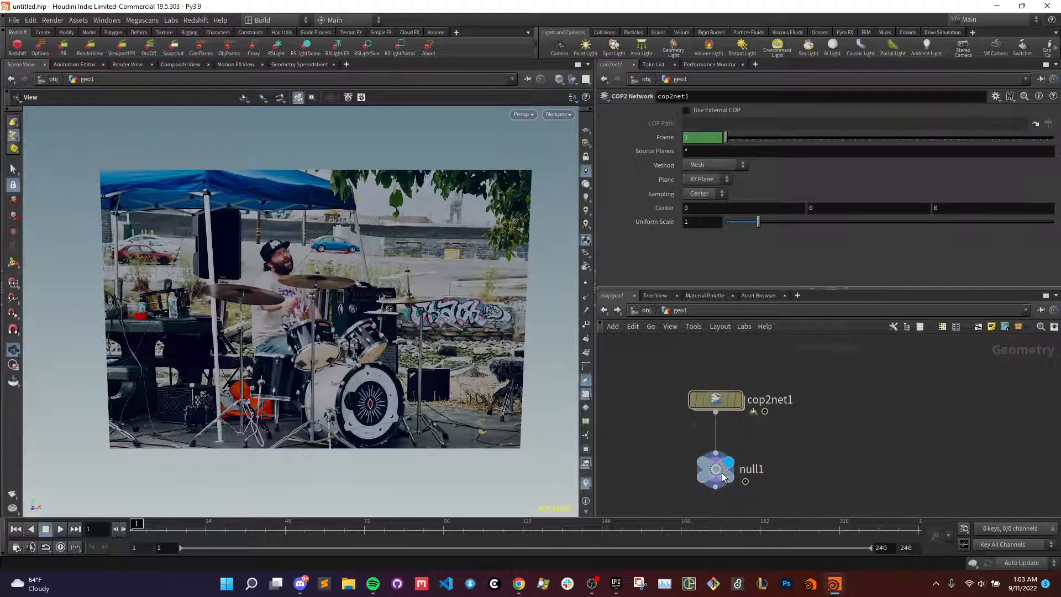
{"action": "scroll", "coordinate": [343, 321], "scroll_direction": "up", "scroll_amount": 10}
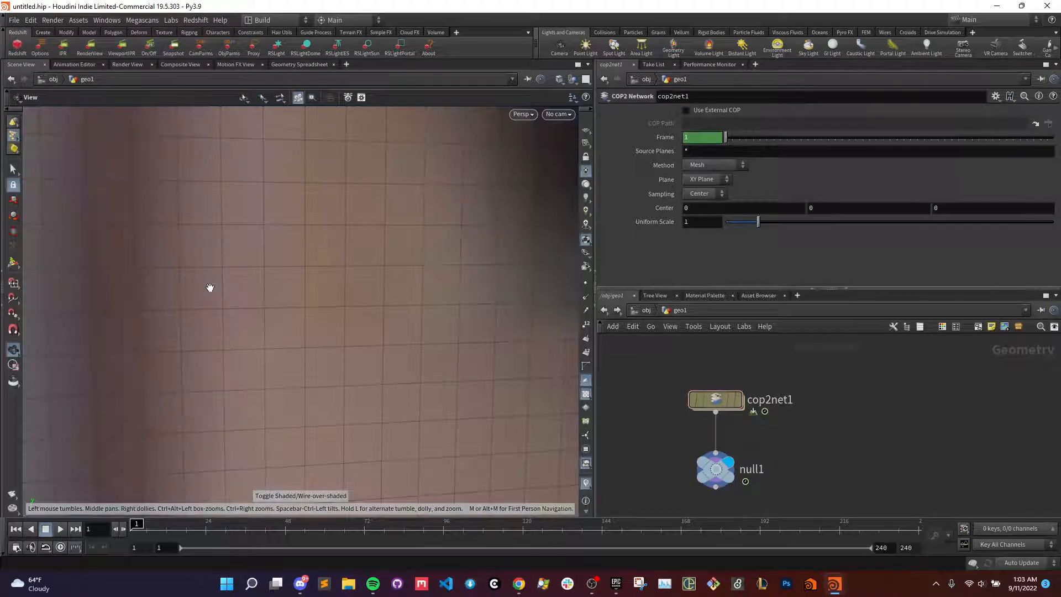
{"action": "scroll", "coordinate": [210, 288], "scroll_direction": "down", "scroll_amount": 10}
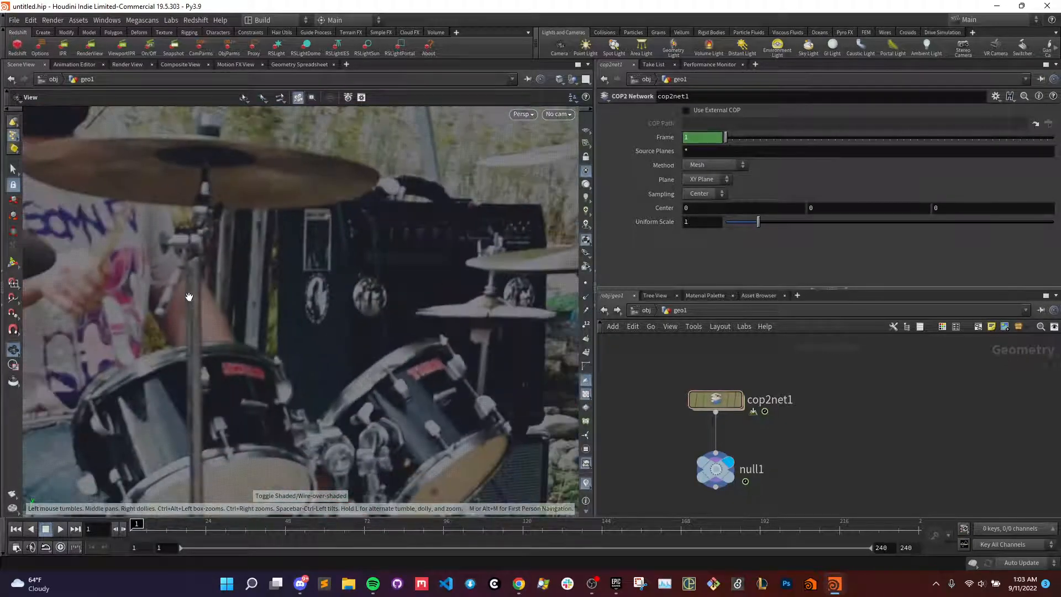
- Inspect the drummer and drum kit up close, and frame the whole photo mesh in perspective
{"action": "scroll", "coordinate": [294, 233], "scroll_direction": "down", "scroll_amount": 3}
{"action": "scroll", "coordinate": [276, 265], "scroll_direction": "up", "scroll_amount": 10}
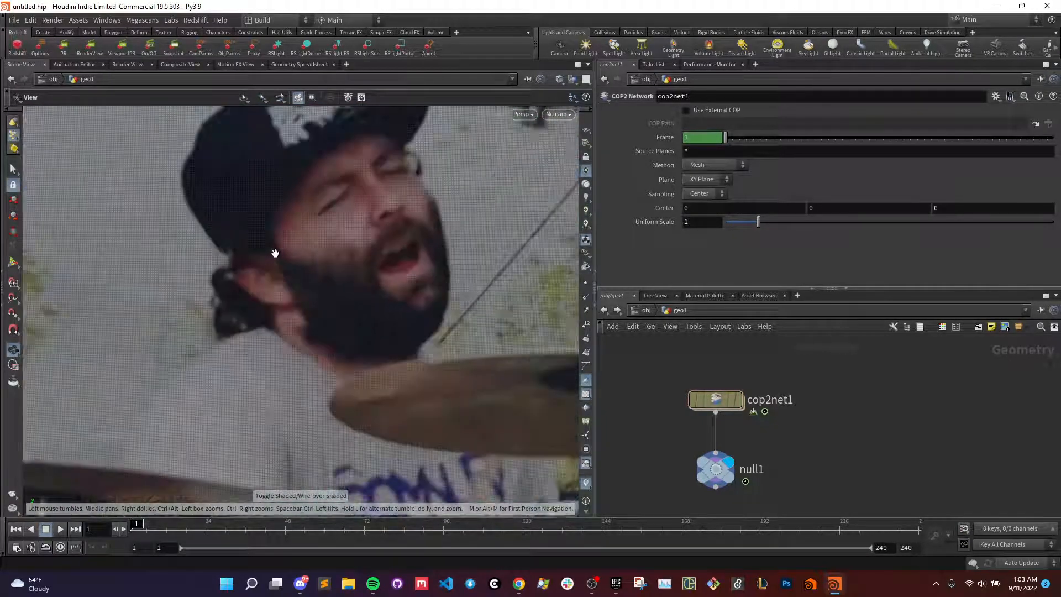
{"action": "scroll", "coordinate": [356, 291], "scroll_direction": "down", "scroll_amount": 4}
{"action": "scroll", "coordinate": [361, 296], "scroll_direction": "down", "scroll_amount": 10}
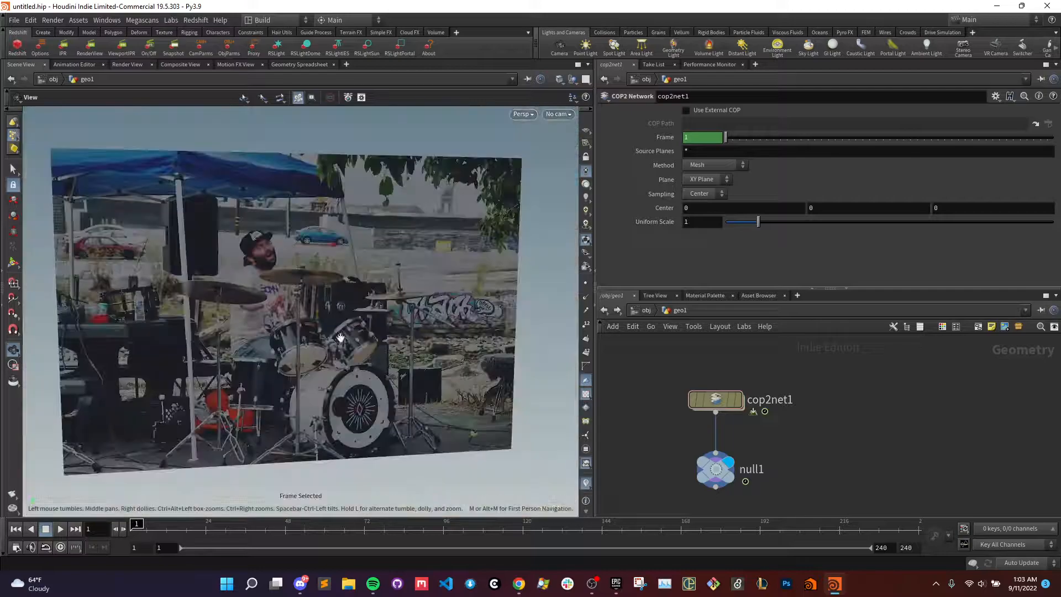
{"action": "key", "text": "f"}
{"action": "middle_click_drag", "start_coordinate": [296, 344], "coordinate": [319, 341]}
- Switch the viewport from perspective to the Front view and frame the photo mesh
{"action": "key", "text": "space+3"}
{"action": "key", "text": "space+1"}
{"action": "key", "text": "space+3"}
{"action": "key", "text": "space+1"}
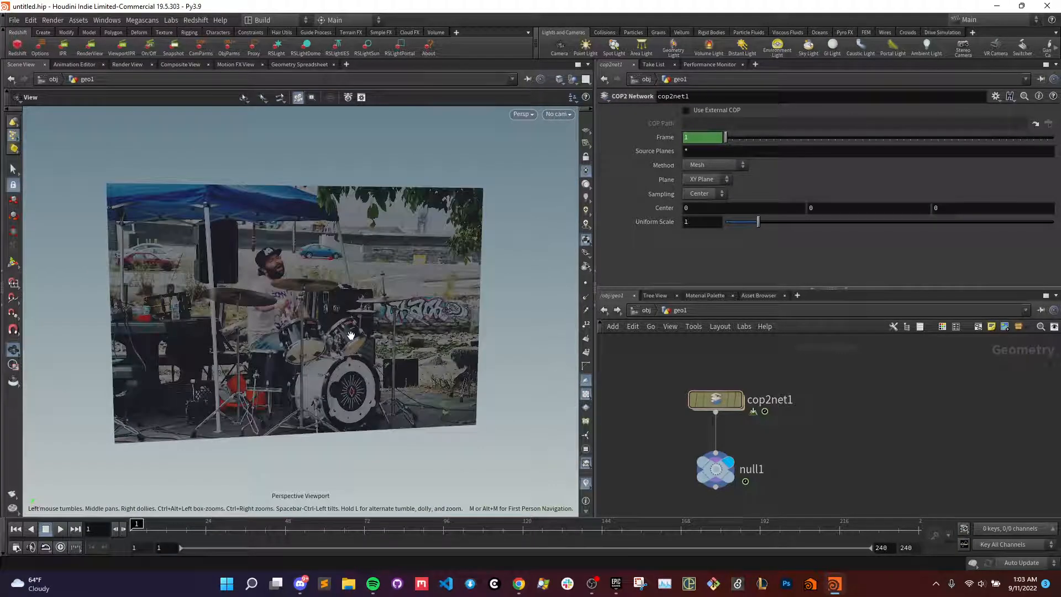
{"action": "key", "text": "space+3"}
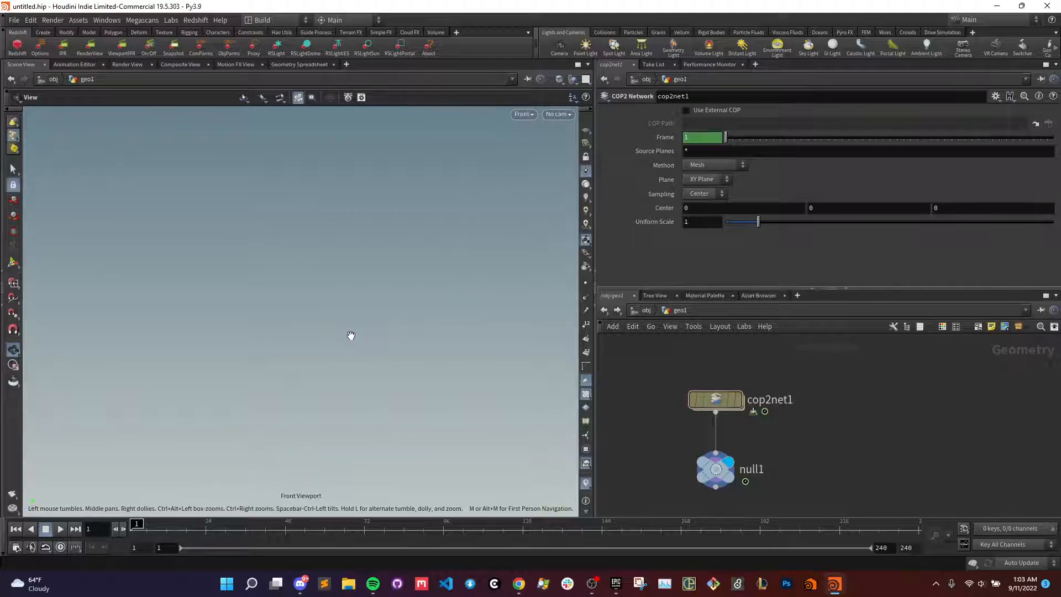
{"action": "key", "text": "f"}
{"action": "scroll", "coordinate": [382, 350], "scroll_direction": "down", "scroll_amount": 1}
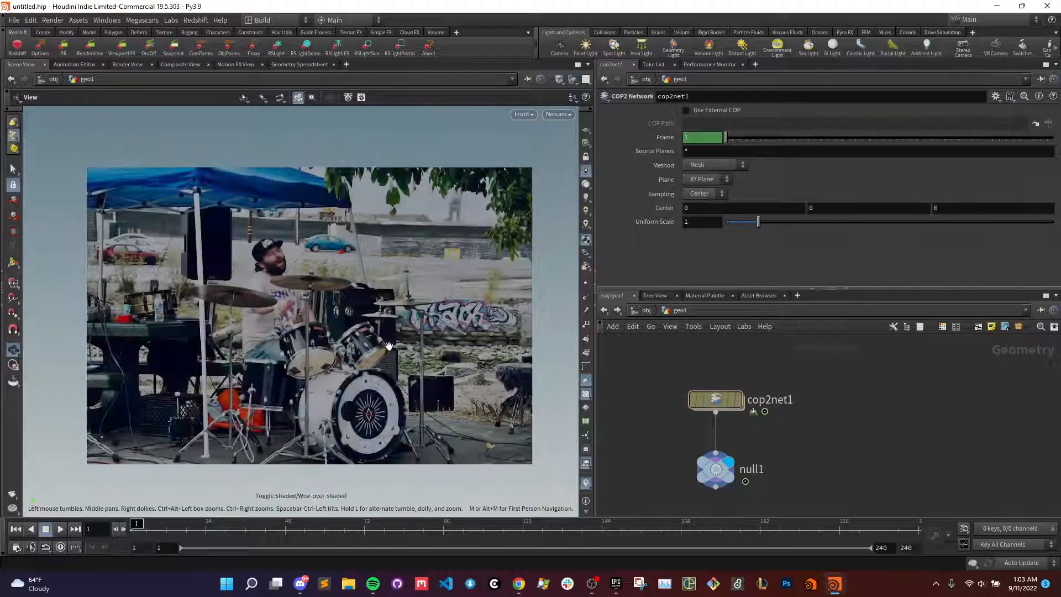
{"action": "scroll", "coordinate": [381, 350], "scroll_direction": "down", "scroll_amount": 1}
- Check the Null node's geometry information and examine the photo mesh from the front
{"action": "middle_click", "coordinate": [717, 474]}
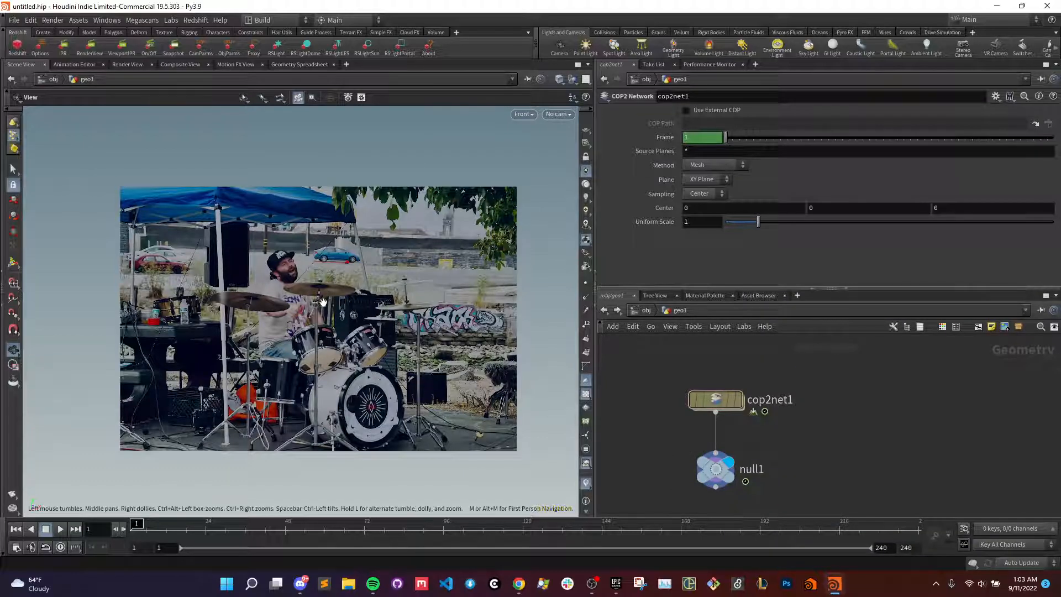
{"action": "scroll", "coordinate": [349, 363], "scroll_direction": "down", "scroll_amount": 2}
{"action": "scroll", "coordinate": [349, 363], "scroll_direction": "up", "scroll_amount": 1}
{"action": "scroll", "coordinate": [309, 318], "scroll_direction": "down", "scroll_amount": 1}
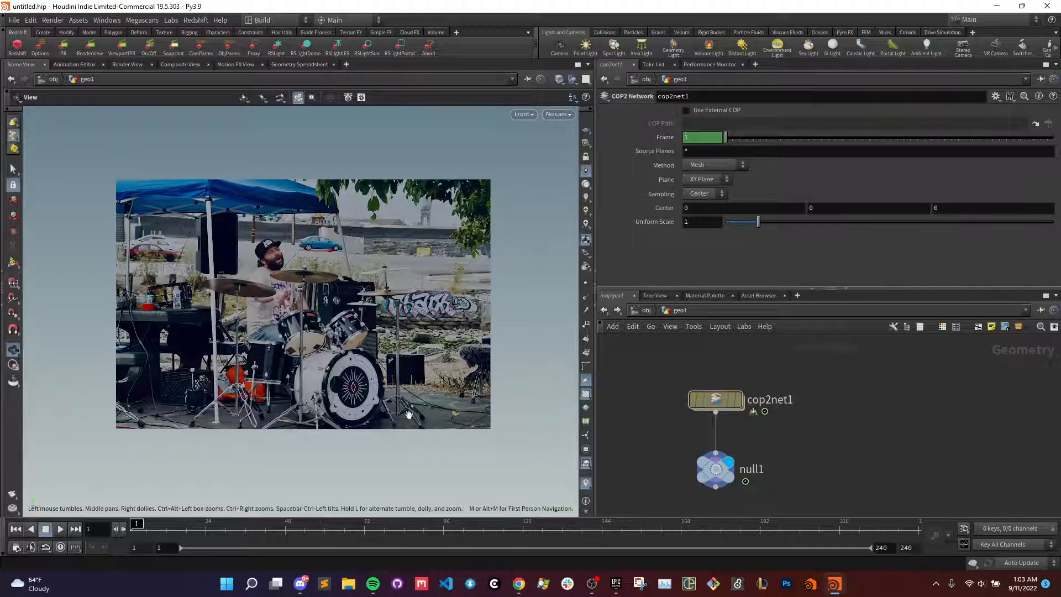
- Delete the COP2 Network node and the Null node below it
{"action": "left_click_drag", "start_coordinate": [809, 513], "coordinate": [738, 426]}
{"action": "left_click_drag", "start_coordinate": [829, 498], "coordinate": [693, 405]}
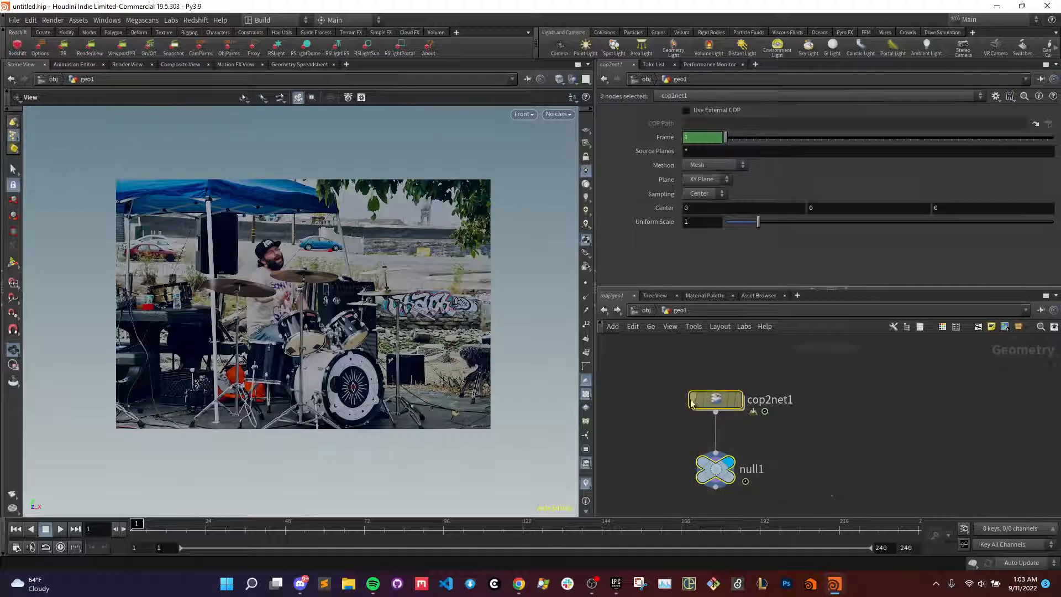
{"action": "left_click_drag", "start_coordinate": [653, 373], "coordinate": [817, 490]}
{"action": "left_click", "coordinate": [661, 359]}
{"action": "left_click_drag", "start_coordinate": [662, 360], "coordinate": [801, 485]}
{"action": "left_click", "coordinate": [801, 485]}
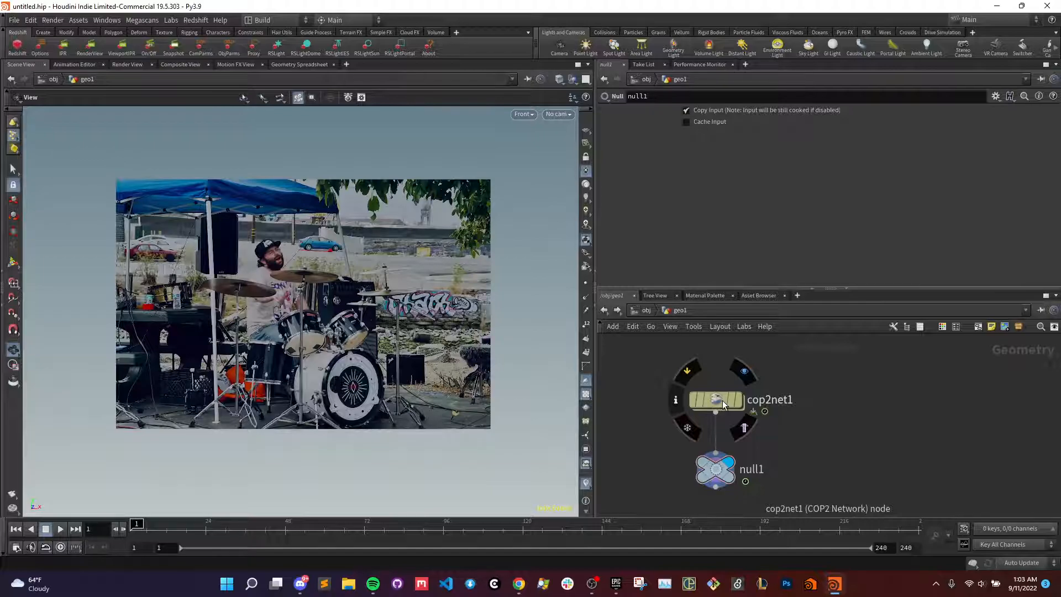
{"action": "left_click_drag", "start_coordinate": [699, 413], "coordinate": [671, 389]}
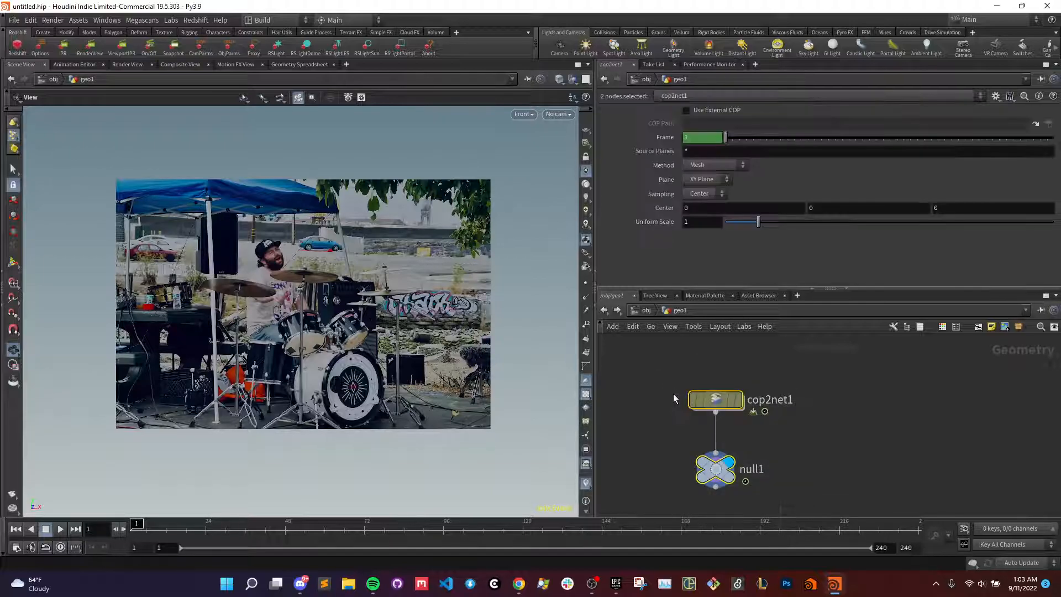
{"action": "left_click_drag", "start_coordinate": [823, 492], "coordinate": [625, 377]}
{"action": "key", "text": "Delete"}
- Add a Grid node to the empty geometry network
{"action": "key", "text": "Tab"}
{"action": "key", "text": "Tab"}
{"action": "type", "text": "grid"}
{"action": "key", "text": "Return"}
{"action": "left_click", "coordinate": [734, 409]}
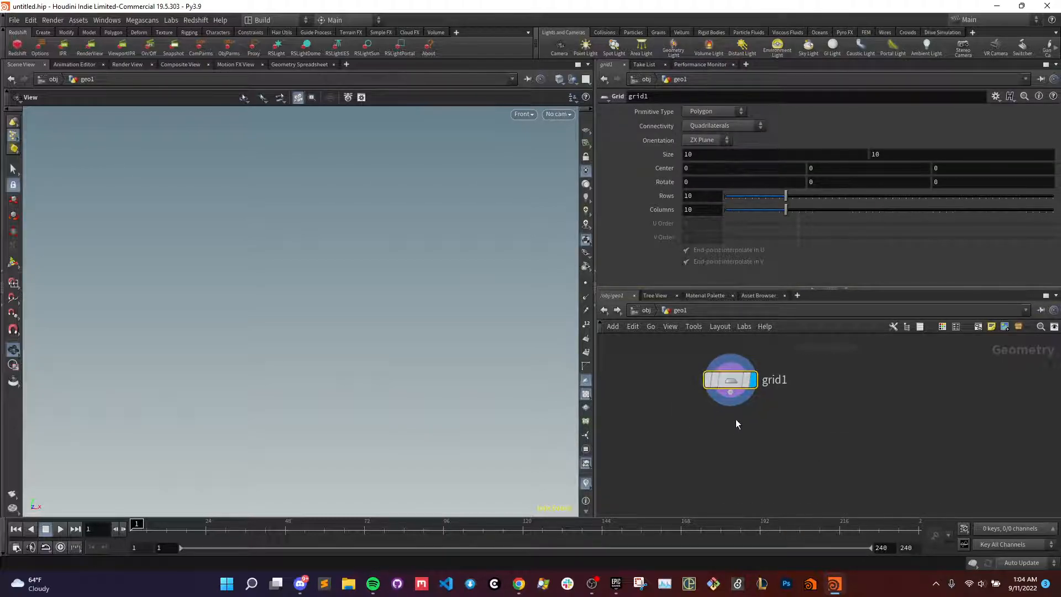
- Set the grid's orientation to XY Plane, frame it in the Front view and nudge its node slightly
{"action": "key", "text": "Tab"}
{"action": "key", "text": "Escape"}
{"action": "left_click", "coordinate": [707, 141]}
{"action": "left_click", "coordinate": [699, 151]}
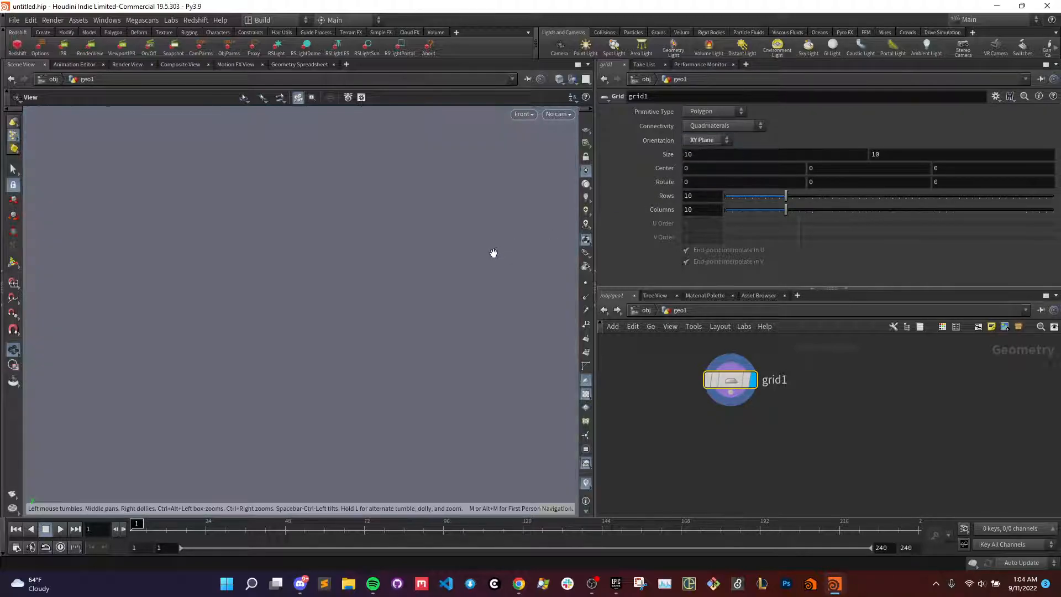
{"action": "key", "text": "f"}
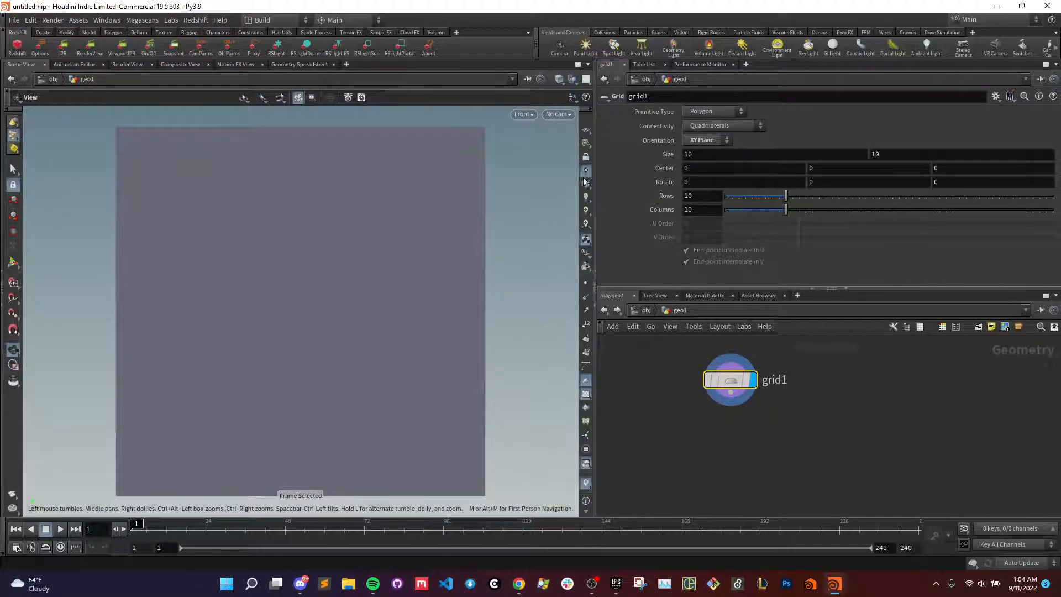
{"action": "scroll", "coordinate": [509, 309], "scroll_direction": "down", "scroll_amount": 3}
{"action": "mouse_move", "coordinate": [731, 383]}
{"action": "mouse_move", "coordinate": [730, 382]}
{"action": "left_mouse_down"}
{"action": "mouse_move", "coordinate": [783, 402]}
{"action": "mouse_move", "coordinate": [771, 409]}
{"action": "mouse_move", "coordinate": [772, 434]}
{"action": "mouse_move", "coordinate": [755, 428]}
{"action": "mouse_move", "coordinate": [746, 396]}
{"action": "left_mouse_up"}
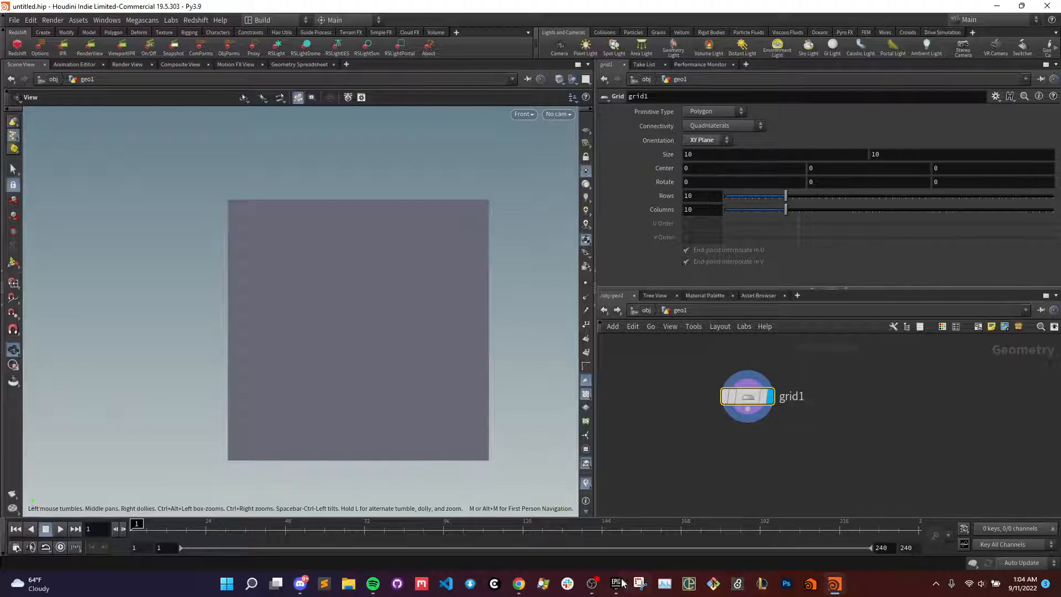
{"action": "left_click", "coordinate": [592, 583]}
{"action": "left_click", "coordinate": [740, 498]}
{"action": "left_click", "coordinate": [739, 498]}
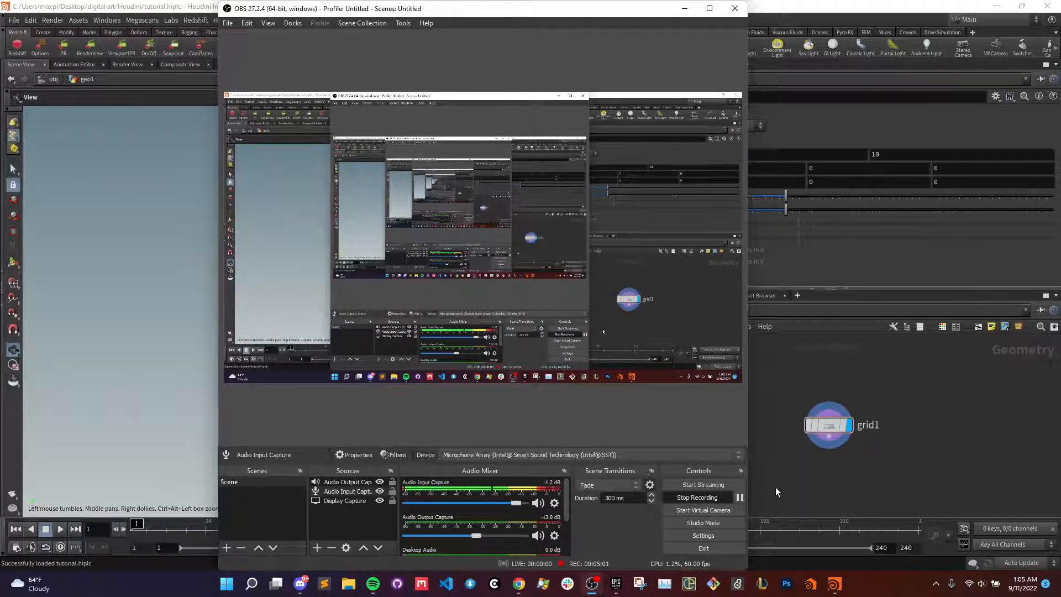
- Return to Houdini and move the grid node aside to free space in the network
{"action": "left_click", "coordinate": [768, 477]}
{"action": "scroll", "coordinate": [788, 466], "scroll_direction": "down", "scroll_amount": 2}
{"action": "left_click_drag", "start_coordinate": [798, 442], "coordinate": [707, 445]}
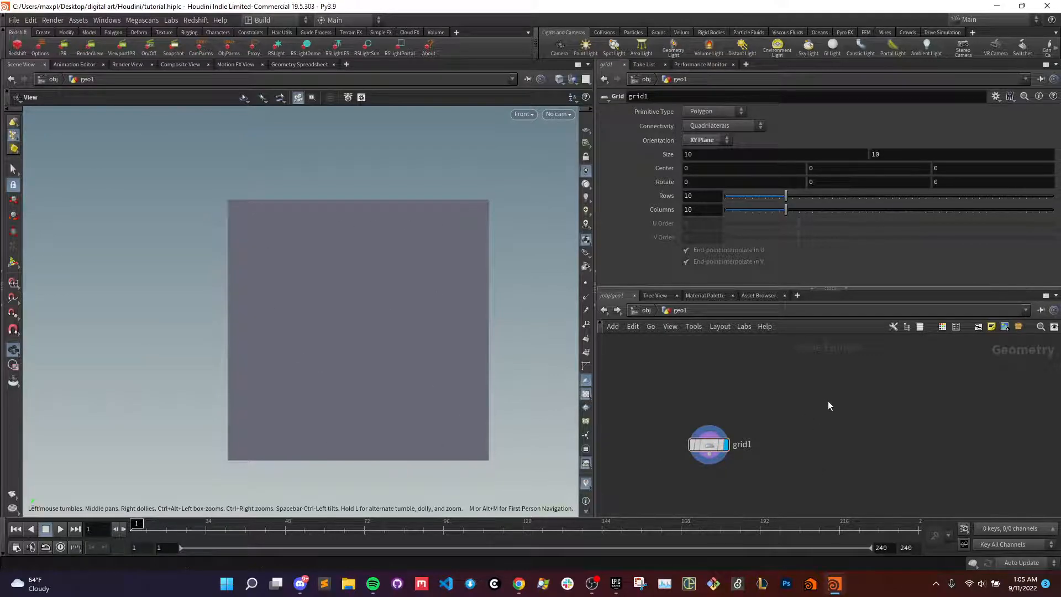
- Add a COP2 Network node above the grid node and enter it
{"action": "key", "text": "Tab"}
{"action": "type", "text": "circle"}
{"action": "key", "text": "Return"}
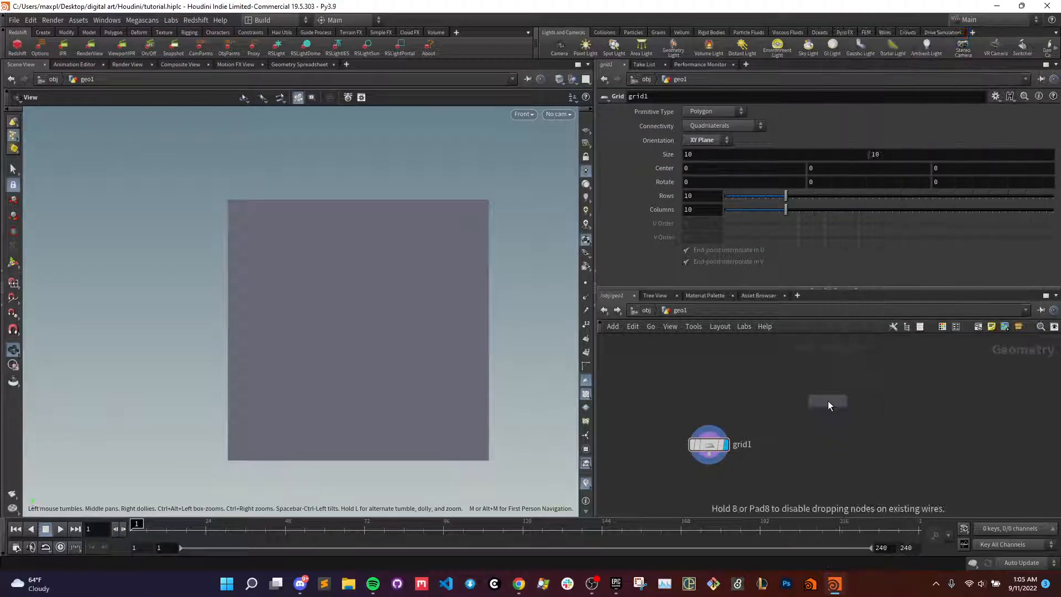
{"action": "left_click", "coordinate": [828, 400]}
{"action": "double_click", "coordinate": [817, 390]}
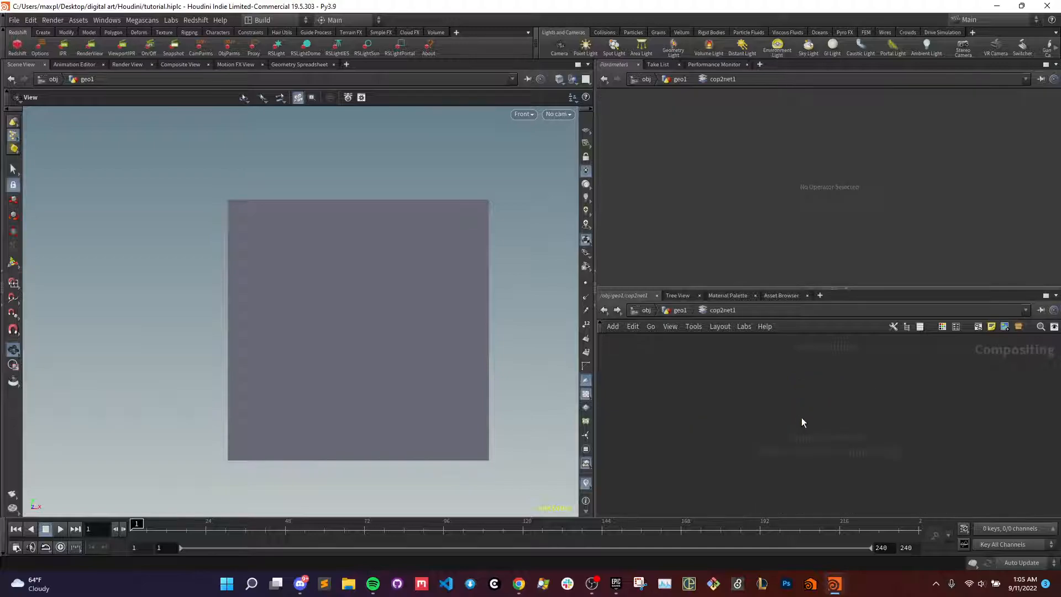
- Try a File node pointing to warm_water_cove_drumming.jpg inside the COP2 Network, and delete that network from geo1
{"action": "key", "text": "Tab"}
{"action": "type", "text": "file"}
{"action": "key", "text": "Return"}
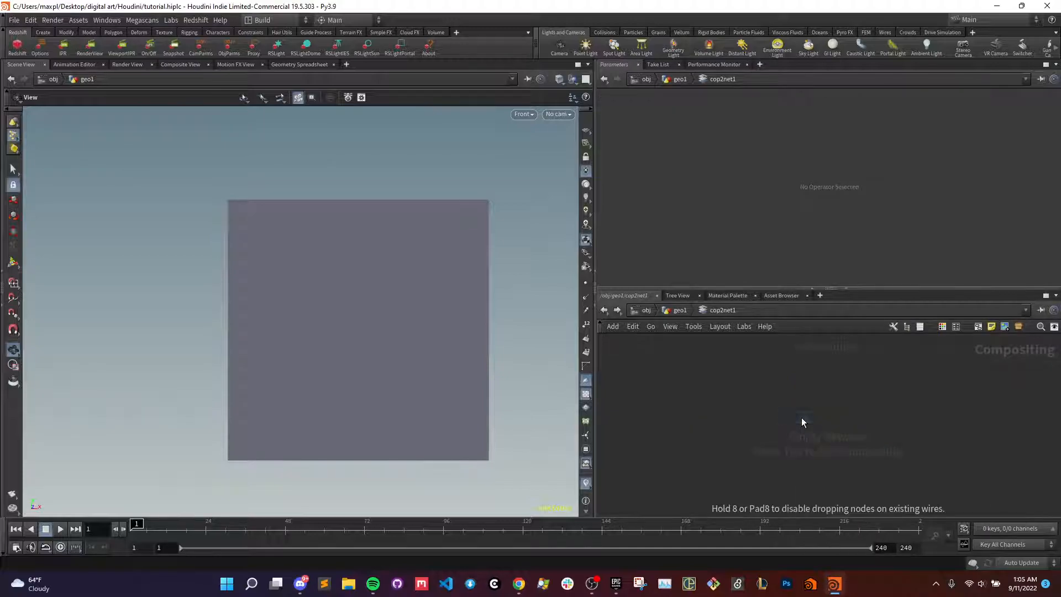
{"action": "left_click", "coordinate": [802, 416]}
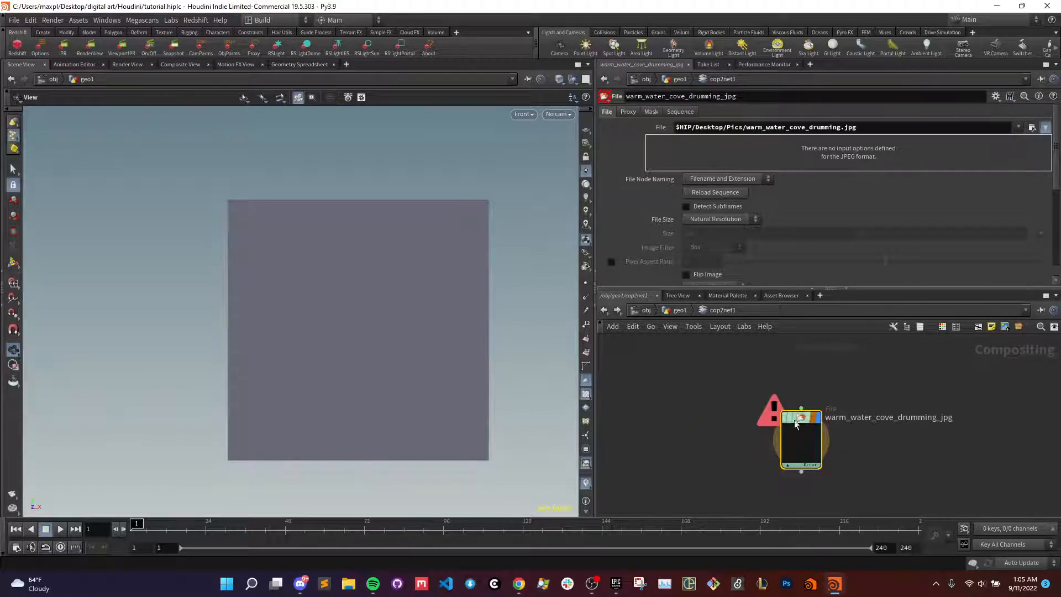
{"action": "left_click", "coordinate": [1031, 128]}
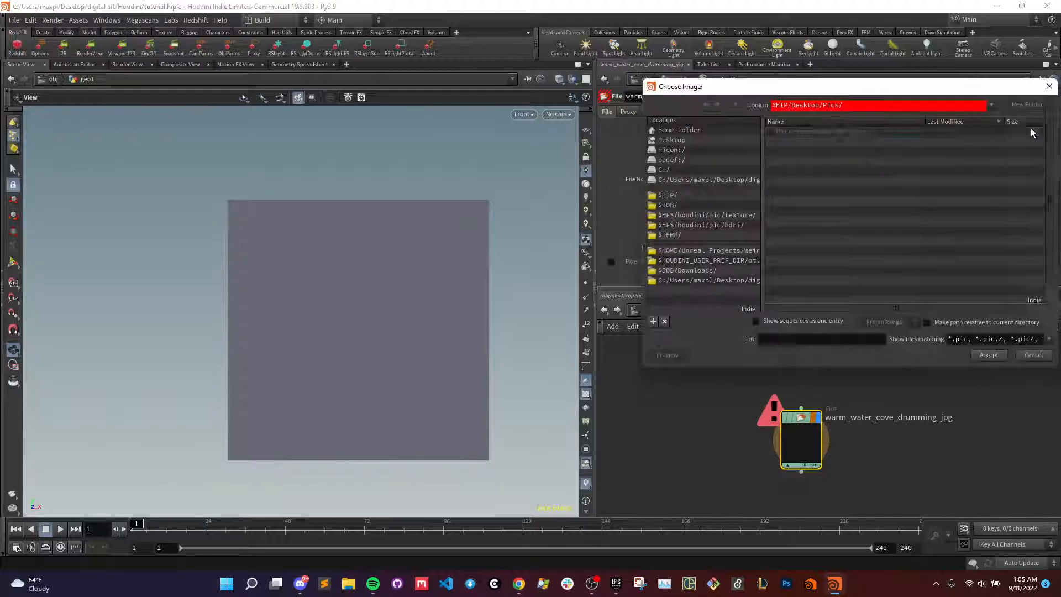
{"action": "left_click", "coordinate": [1033, 355]}
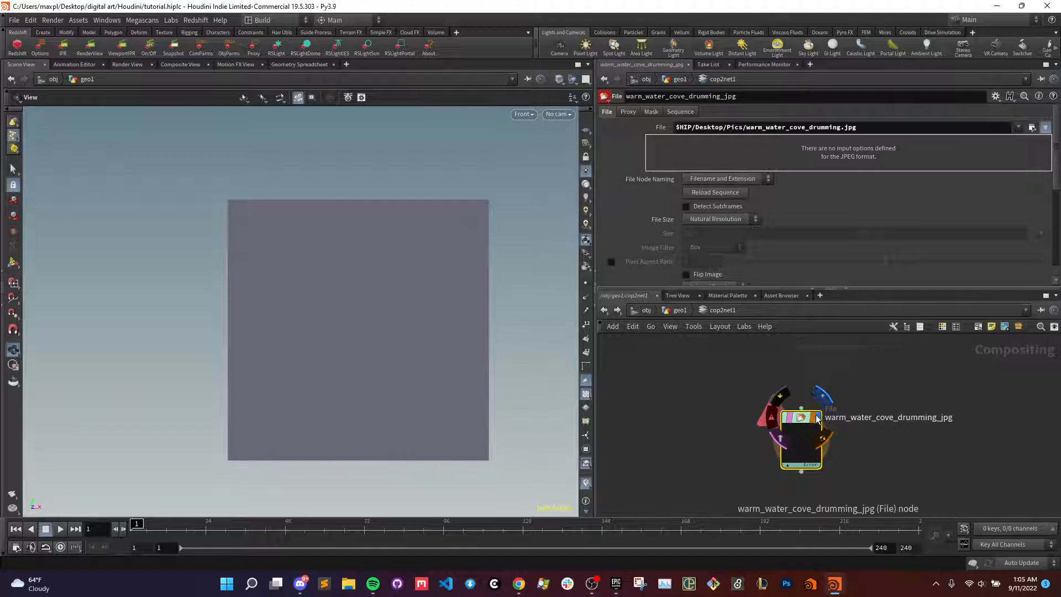
{"action": "left_click", "coordinate": [677, 312]}
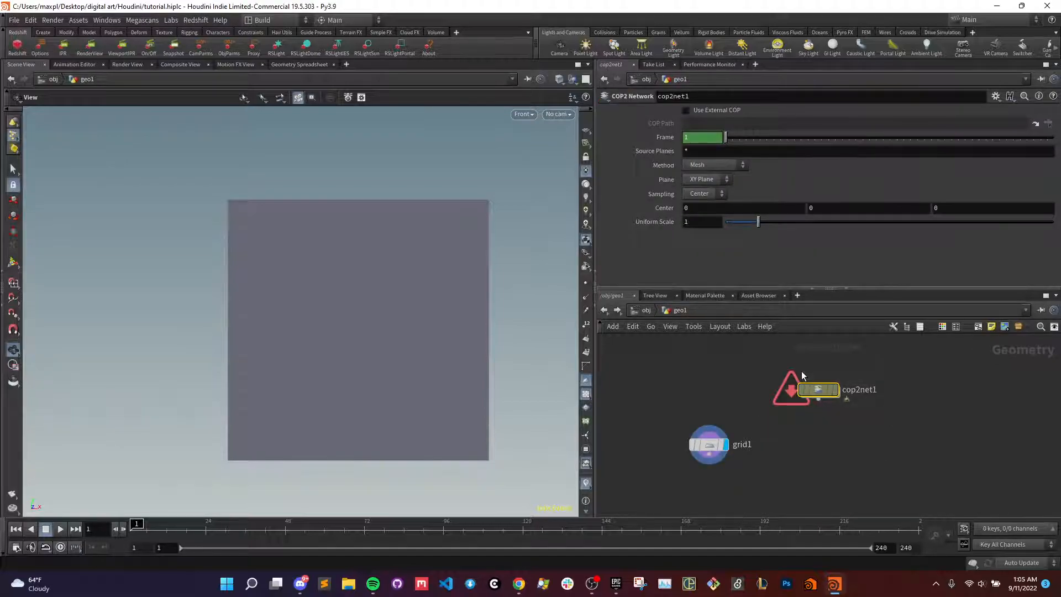
{"action": "key", "text": "Delete"}
- Add a new COP2 Network node beside the grid node and place a File node inside it
{"action": "key", "text": "Tab"}
{"action": "type", "text": "coo"}
{"action": "key", "text": "Return"}
{"action": "left_click", "coordinate": [849, 424]}
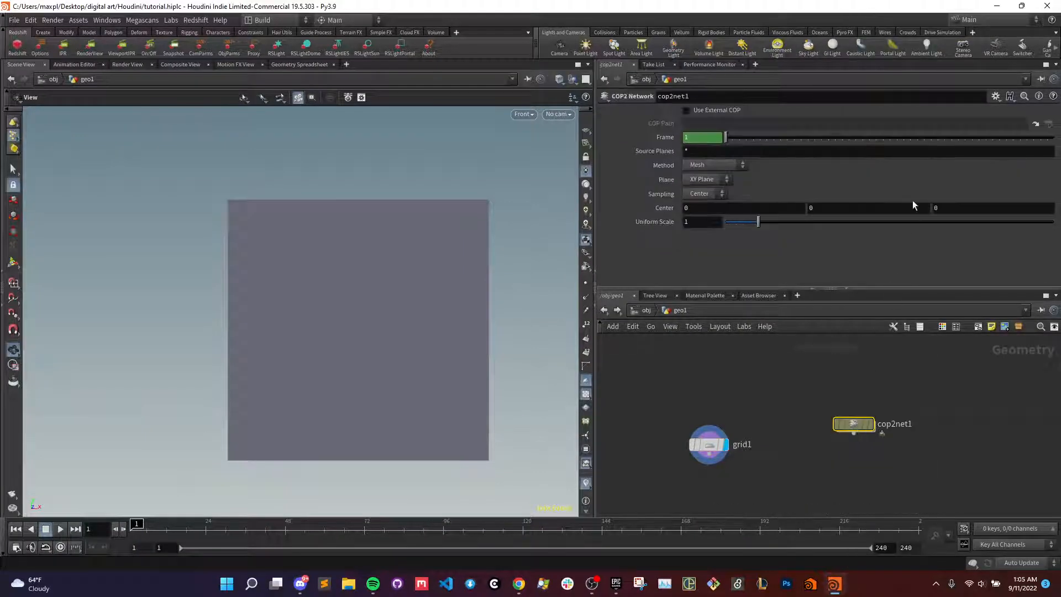
{"action": "double_click", "coordinate": [854, 424]}
{"action": "key", "text": "Tab"}
{"action": "type", "text": "fi"}
{"action": "key", "text": "Return"}
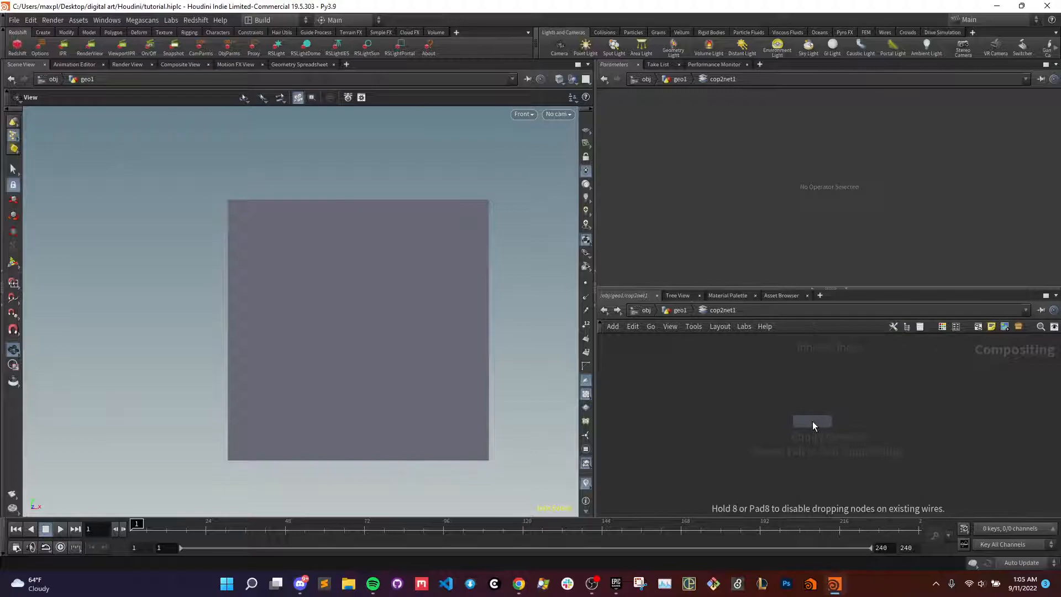
{"action": "left_click", "coordinate": [813, 422]}
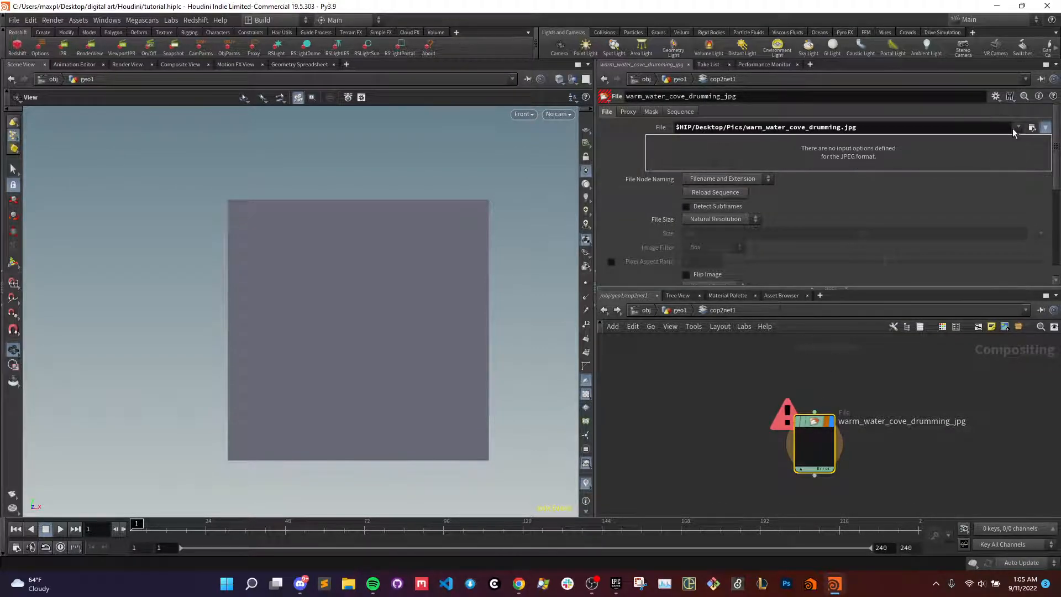
- Load warm_water_cove_drumming.jpg from the Desktop's Pics folder into the File node
{"action": "left_click", "coordinate": [1031, 128]}
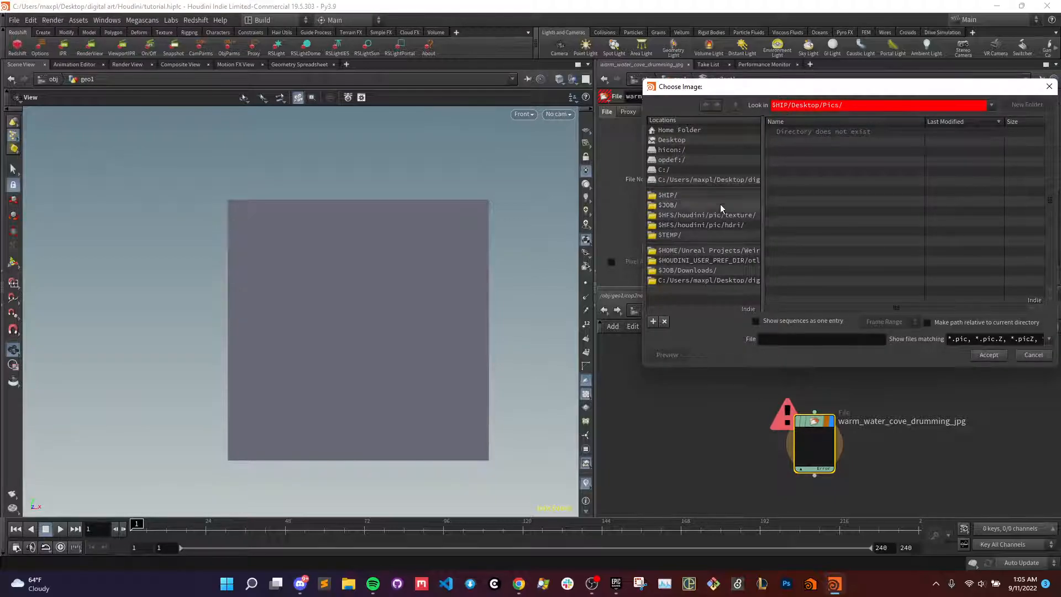
{"action": "left_click", "coordinate": [675, 195]}
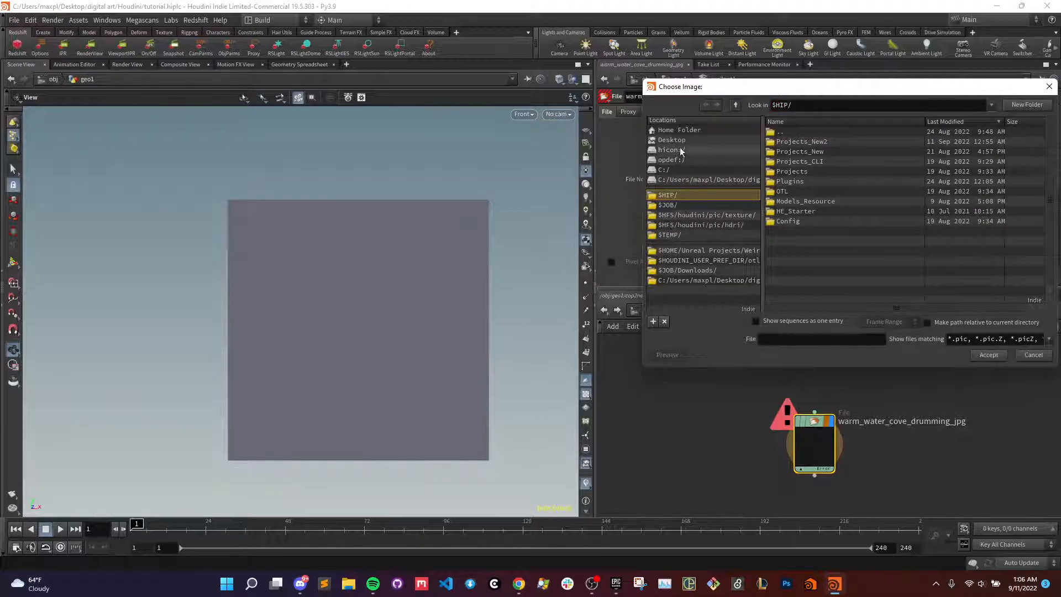
{"action": "left_click", "coordinate": [705, 140]}
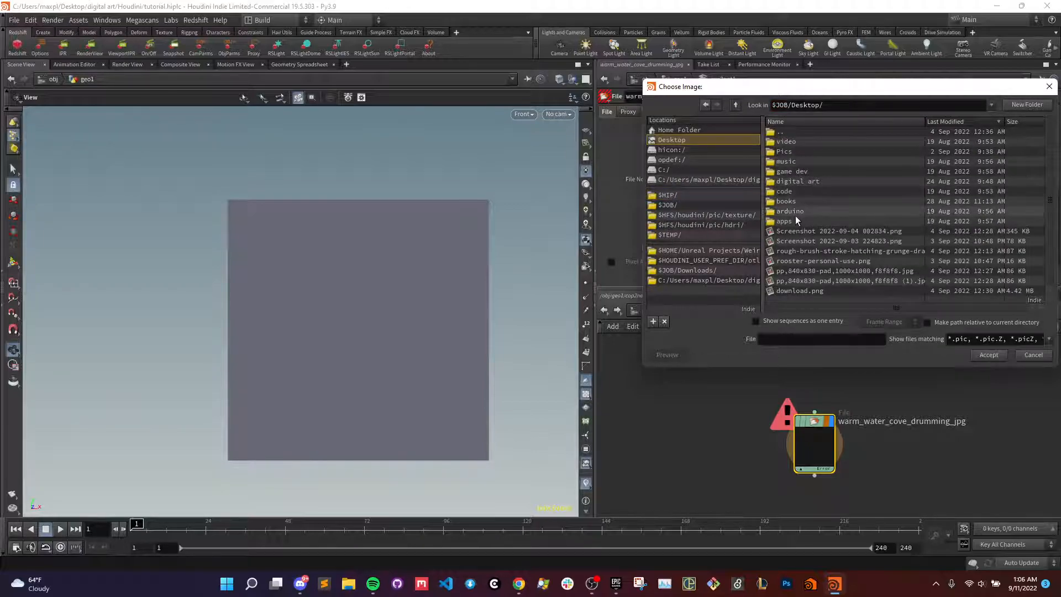
{"action": "double_click", "coordinate": [787, 152]}
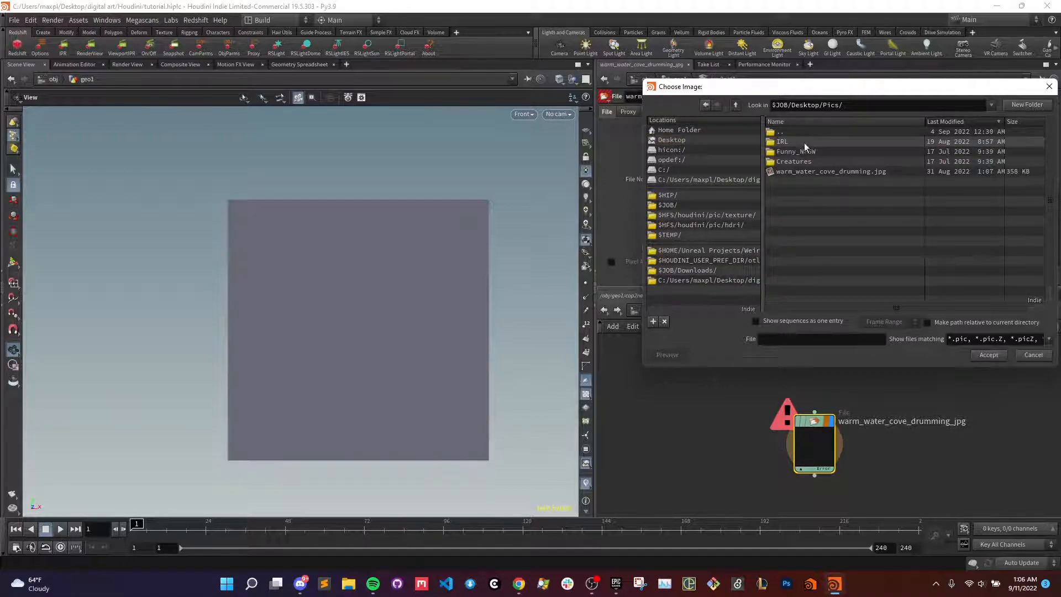
{"action": "double_click", "coordinate": [798, 172]}
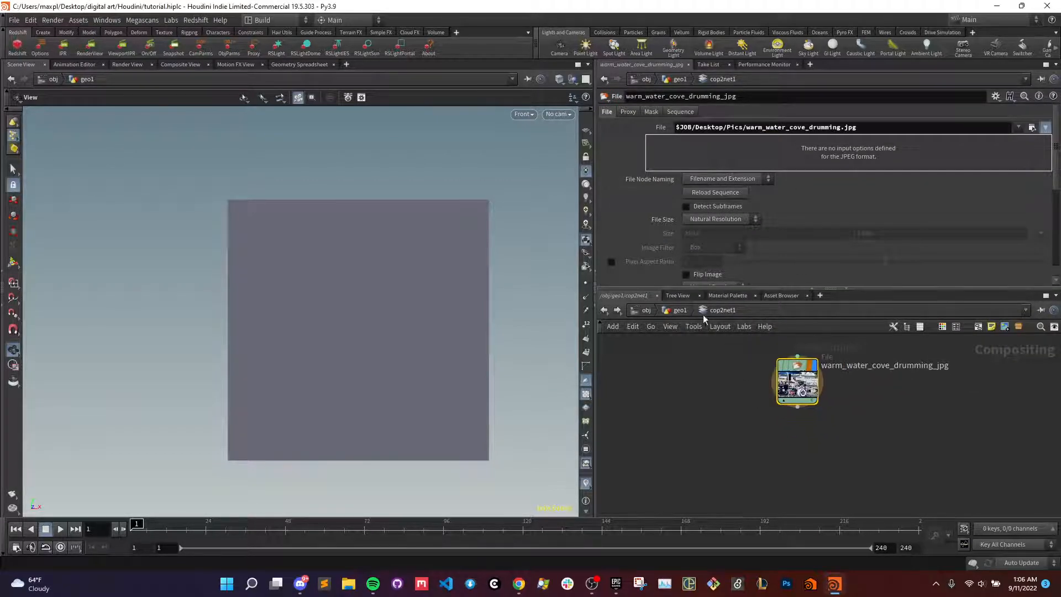
- Return to geo1 and arrange the COP2 Network node above and beside the grid node
{"action": "left_click", "coordinate": [684, 311]}
{"action": "left_click_drag", "start_coordinate": [854, 414], "coordinate": [824, 374]}
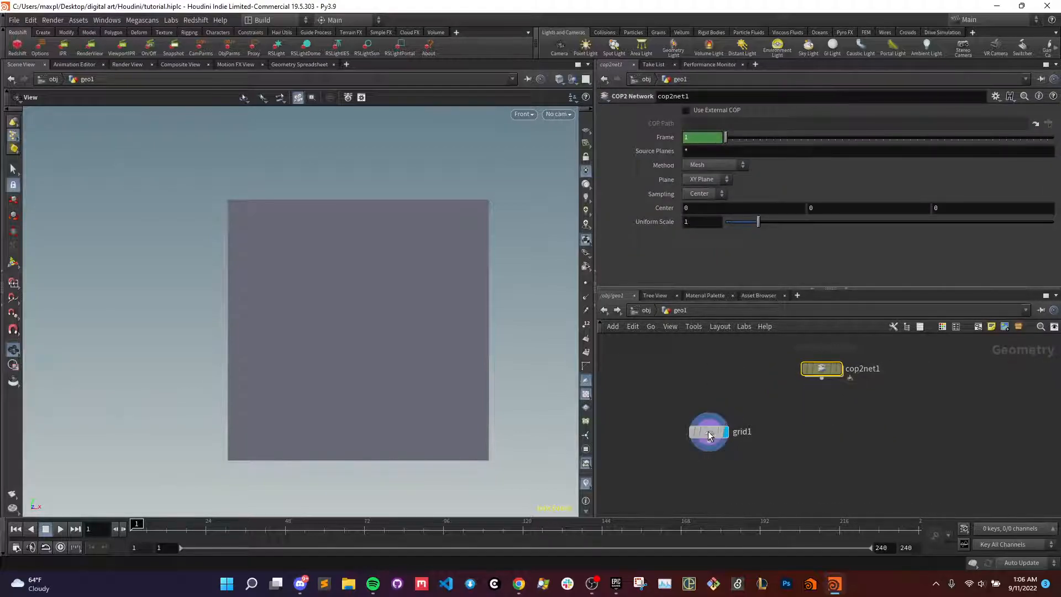
{"action": "left_click_drag", "start_coordinate": [709, 432], "coordinate": [714, 440]}
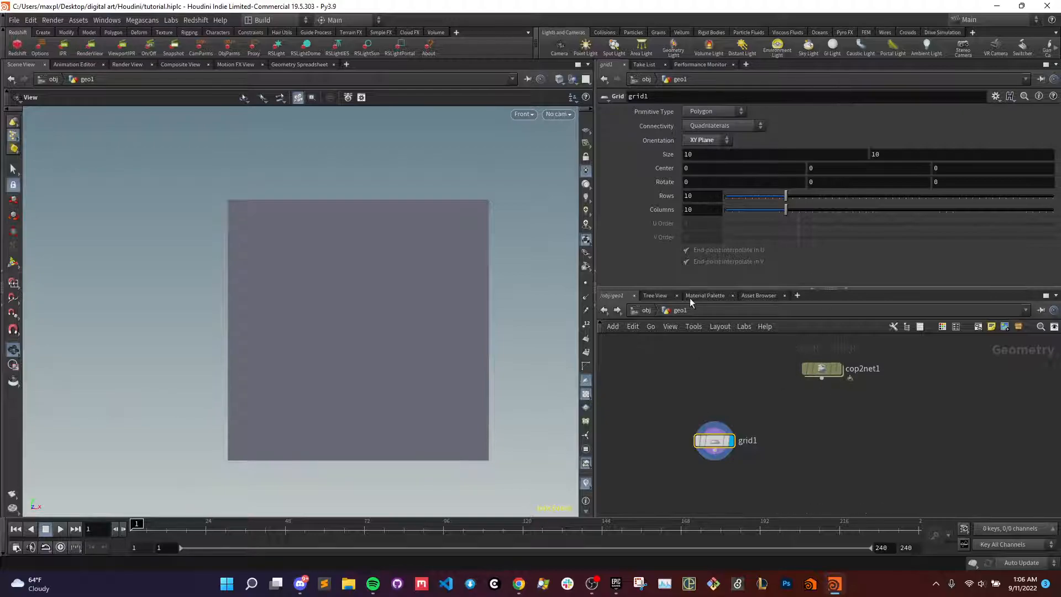
- Try the partial channel expression ch("../cop2net1/ as the first Size value of the grid
{"action": "double_click", "coordinate": [706, 155]}
{"action": "type", "text": "ch"}
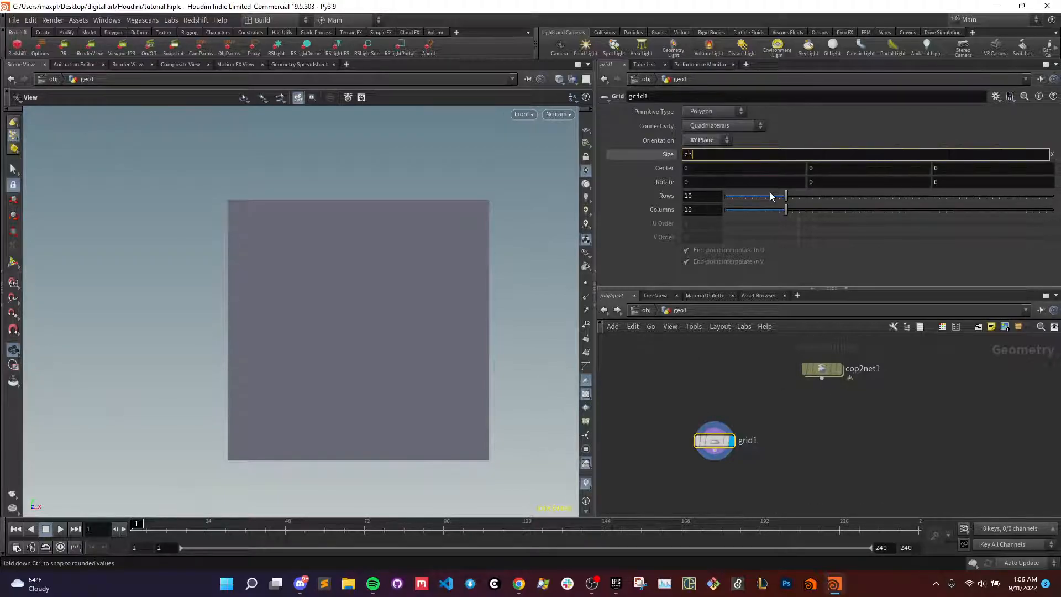
{"action": "type", "text": "(\"../cop2net1/"}
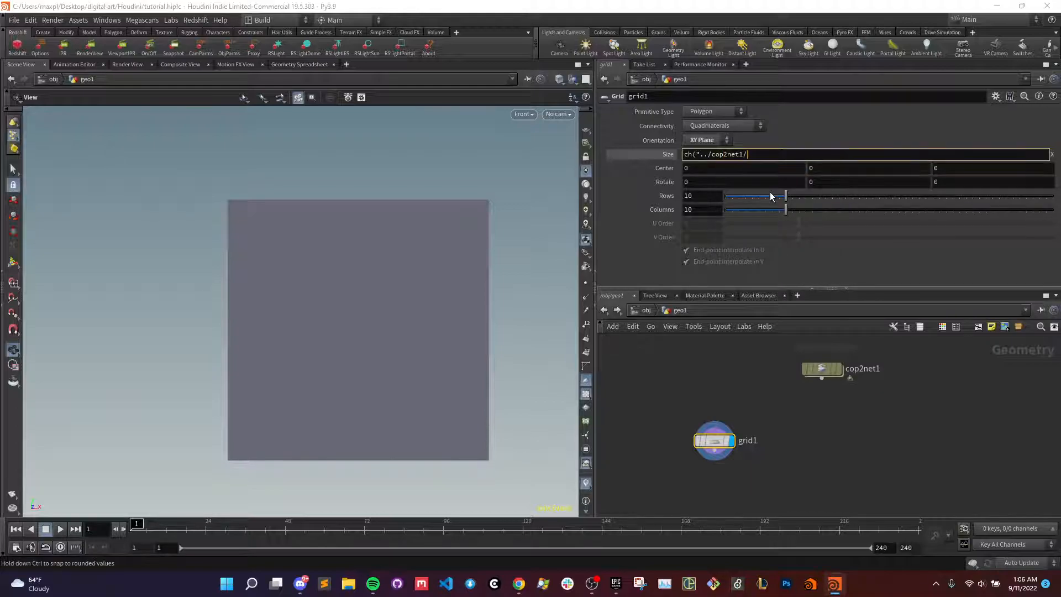
{"action": "key", "text": "Return"}
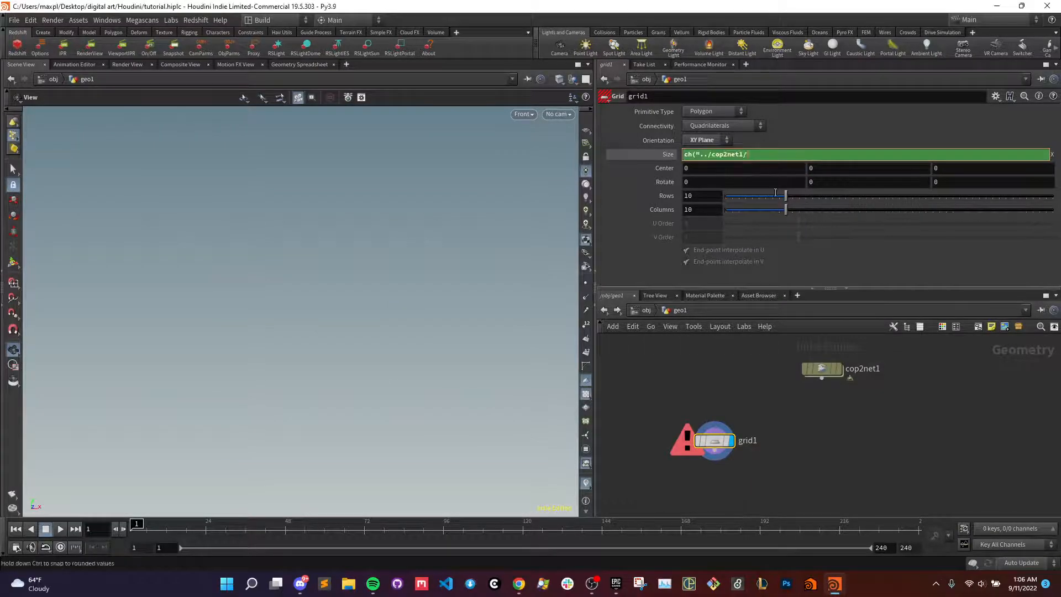
- Inside cop2net1, copy the Size parameter of the warm_water_cove_drumming_jpg File node
{"action": "double_click", "coordinate": [822, 362]}
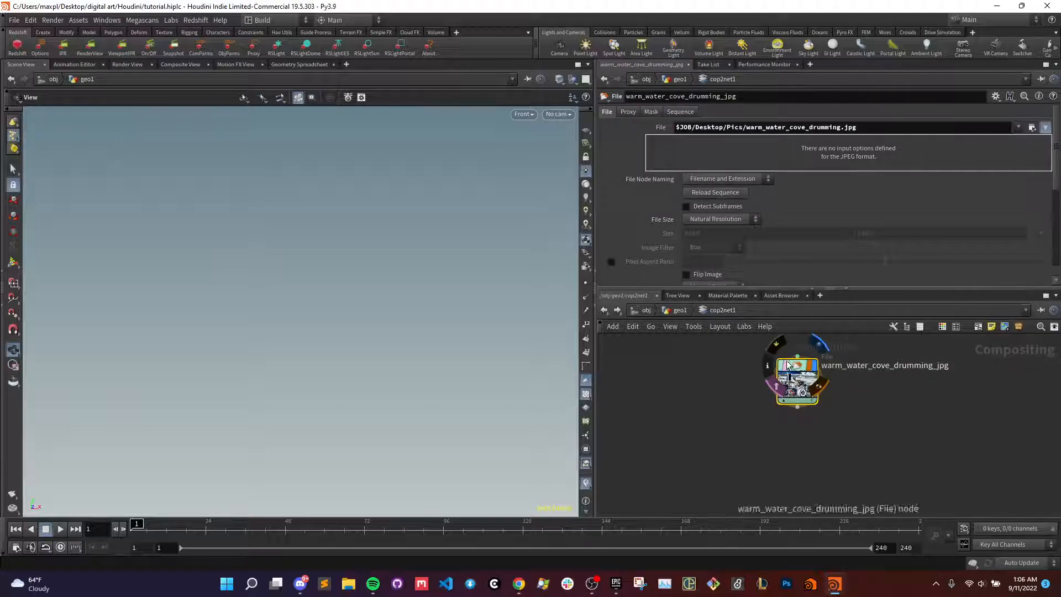
{"action": "scroll", "coordinate": [689, 198], "scroll_direction": "down", "scroll_amount": 3}
{"action": "scroll", "coordinate": [691, 204], "scroll_direction": "down", "scroll_amount": 2}
{"action": "scroll", "coordinate": [695, 214], "scroll_direction": "up", "scroll_amount": 5}
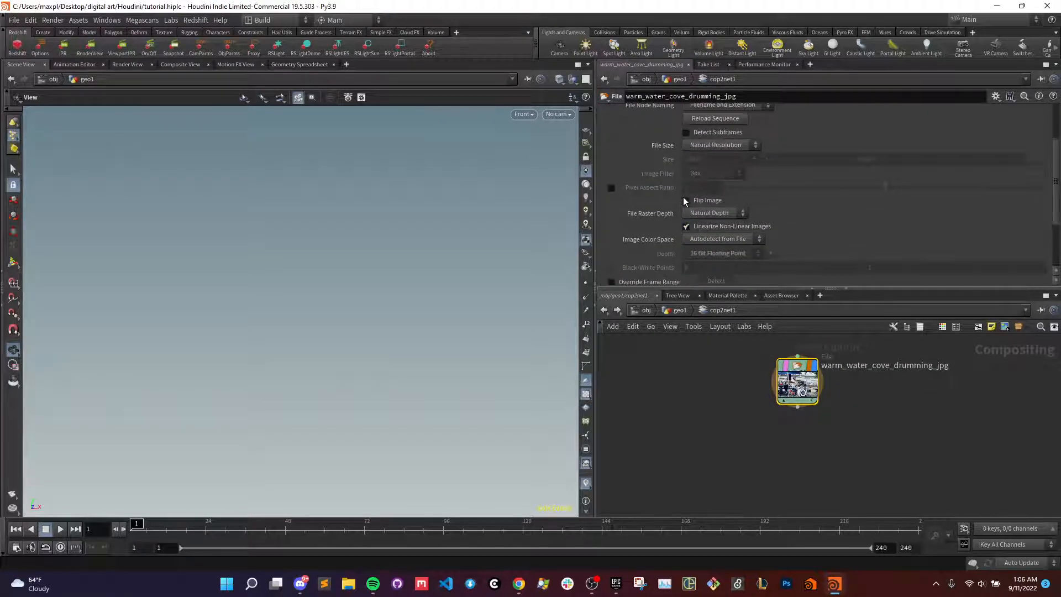
{"action": "right_click", "coordinate": [667, 235]}
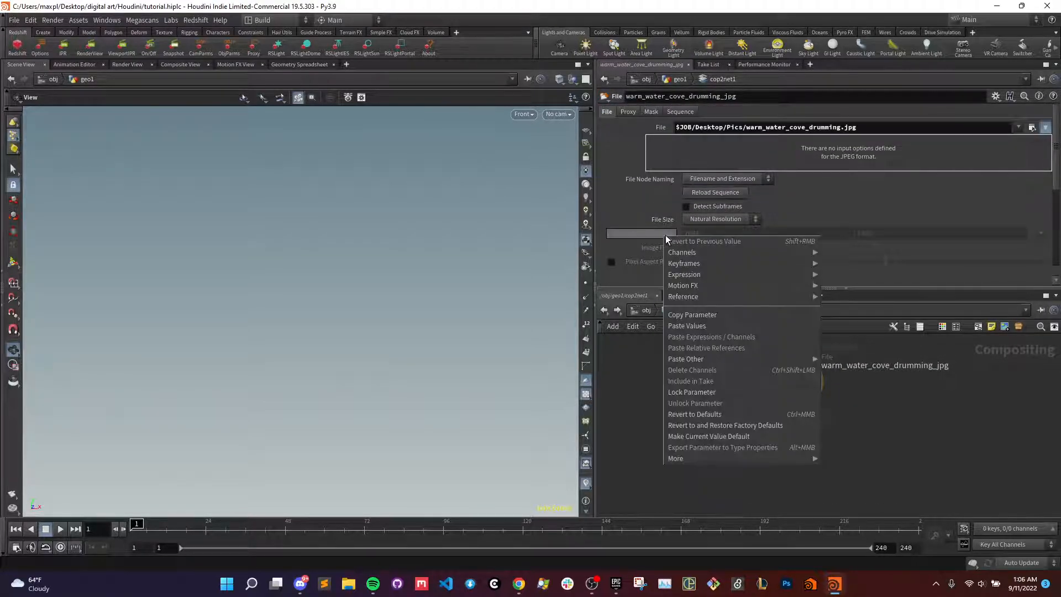
{"action": "left_click", "coordinate": [679, 320]}
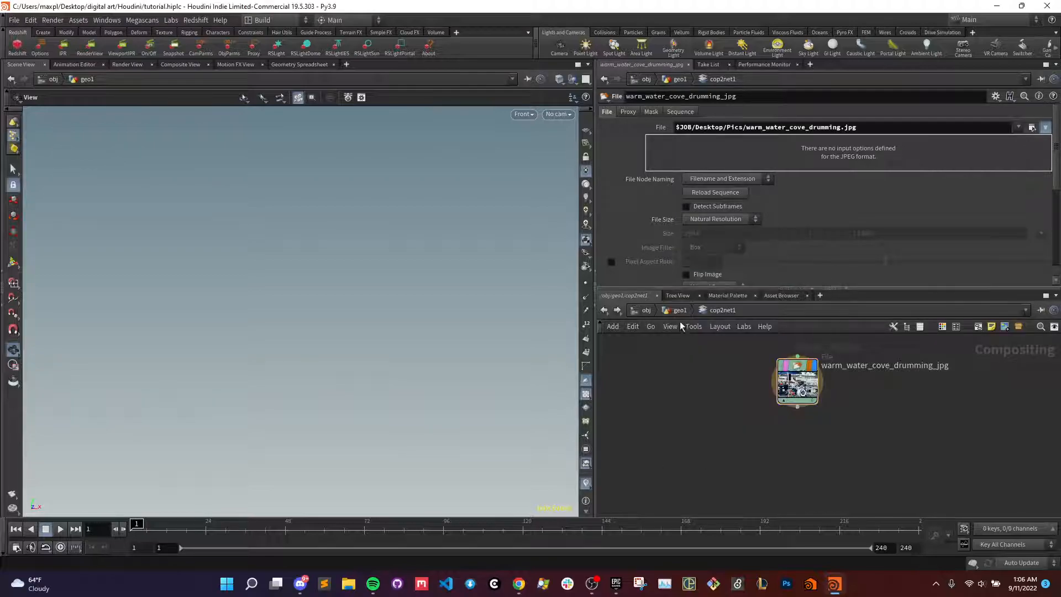
- Return to geo1 and link both of the grid's Size values to the copied image size with relative references
{"action": "left_click", "coordinate": [678, 311]}
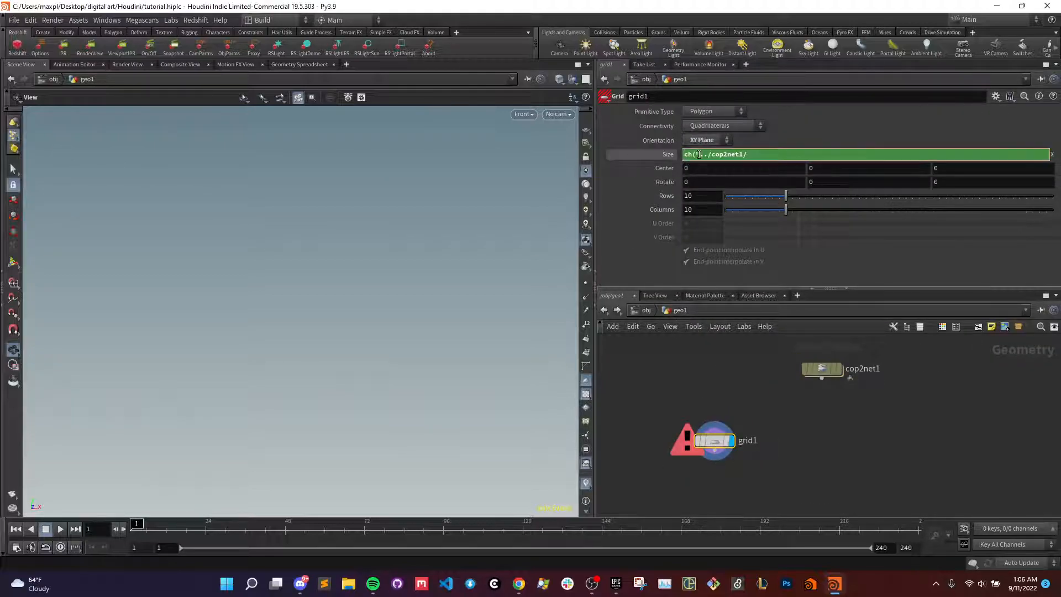
{"action": "right_click", "coordinate": [742, 157]}
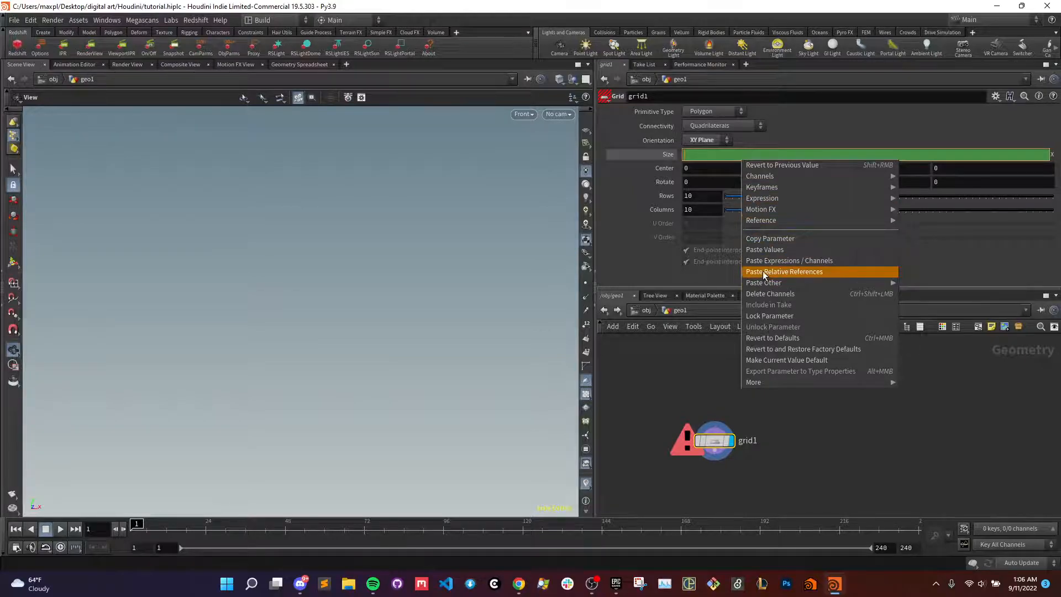
{"action": "left_click", "coordinate": [766, 272]}
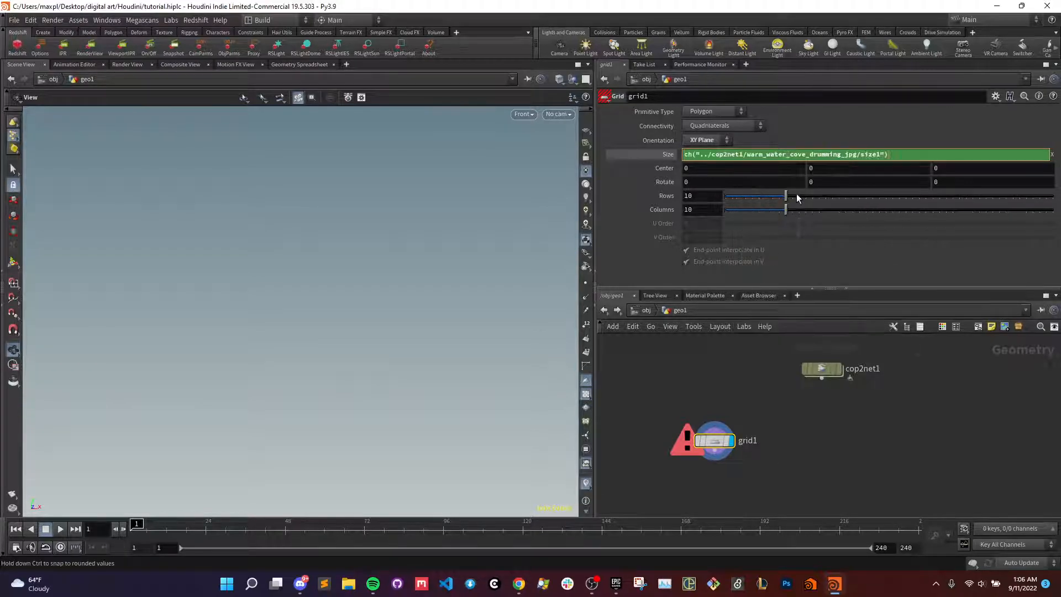
{"action": "left_click", "coordinate": [881, 155]}
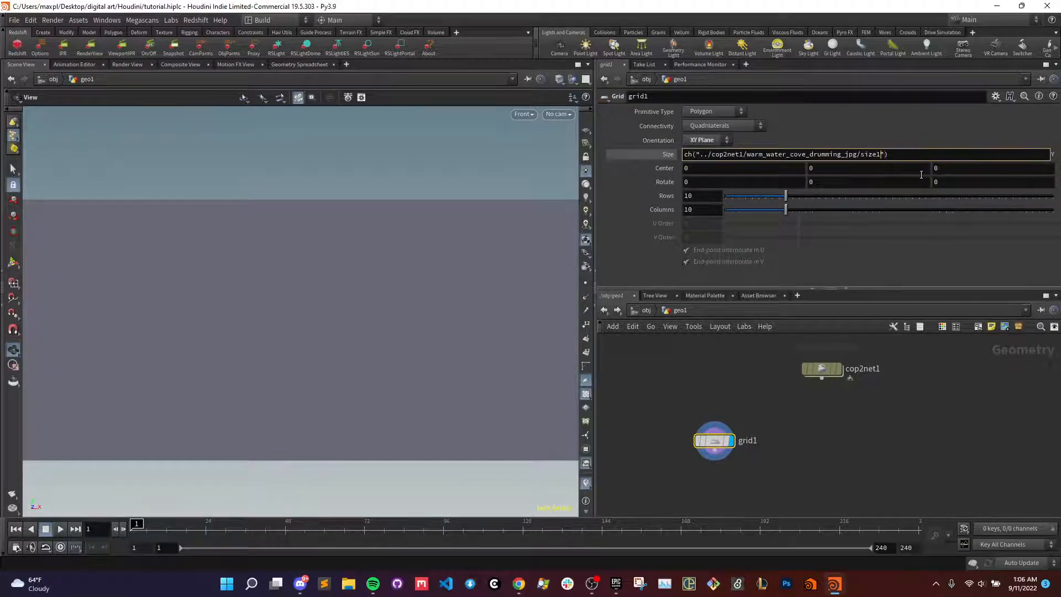
{"action": "key", "text": "Return"}
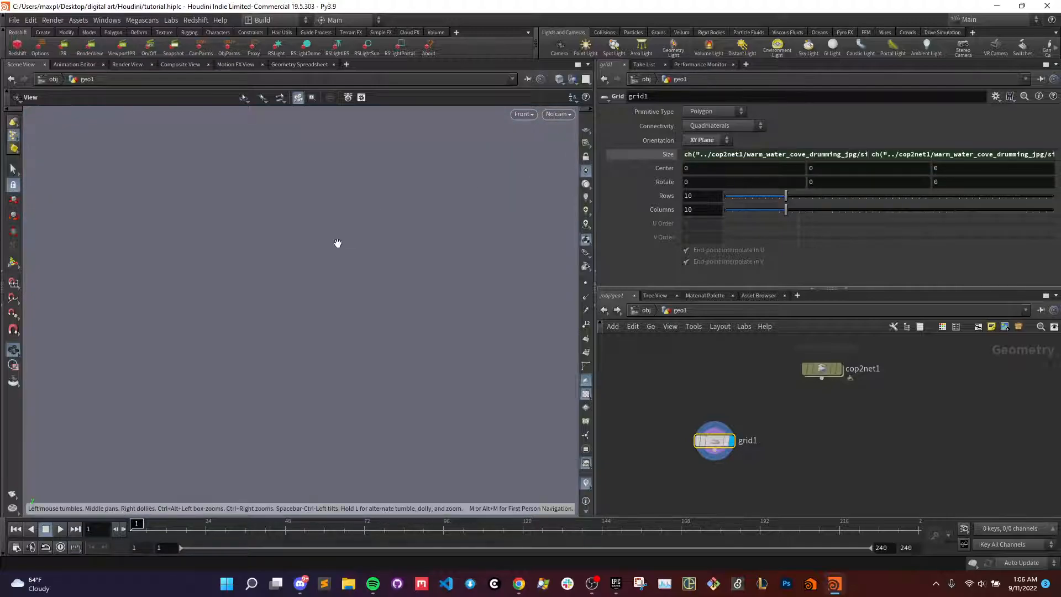
{"action": "key", "text": "f"}
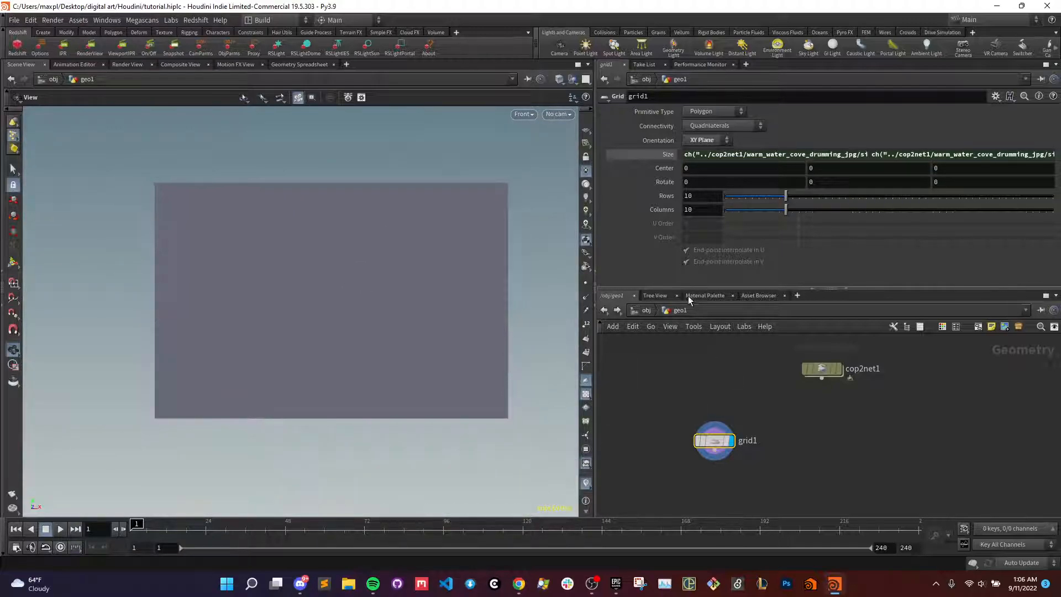
- Set the grid's rows and columns to 2 and inspect its geometry in the Geometry Spreadsheet
{"action": "key", "text": "l"}
{"action": "key", "text": "Tab"}
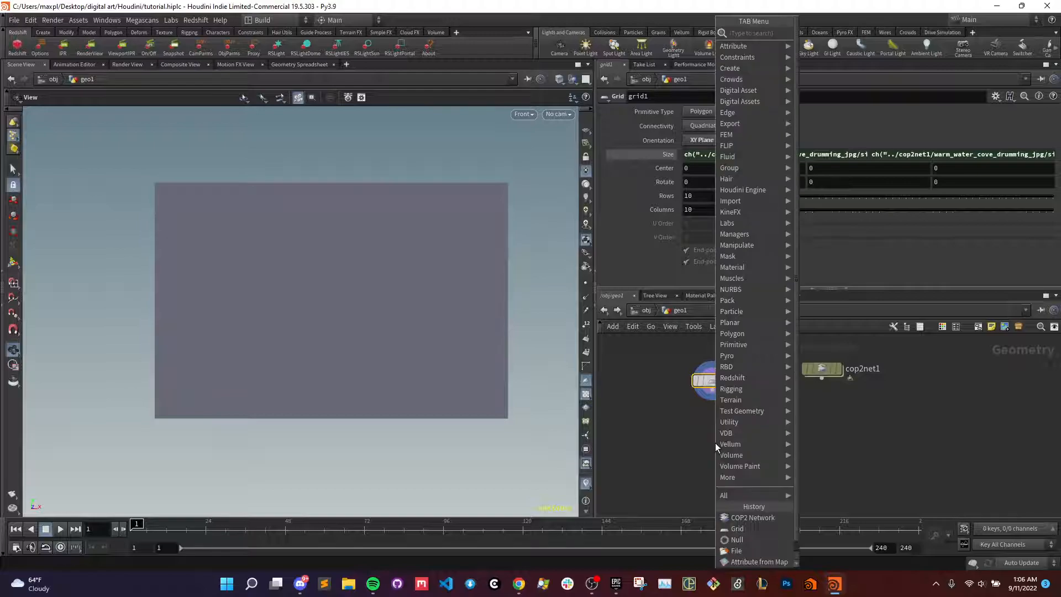
{"action": "key", "text": "Escape"}
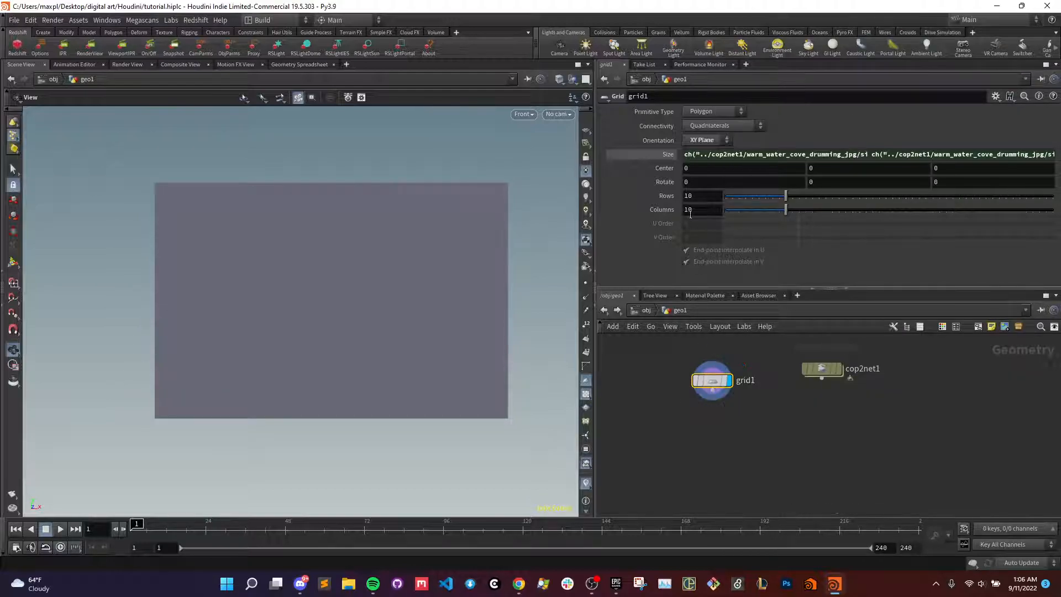
{"action": "key", "text": "Tab"}
{"action": "type", "text": "2"}
{"action": "key", "text": "Return"}
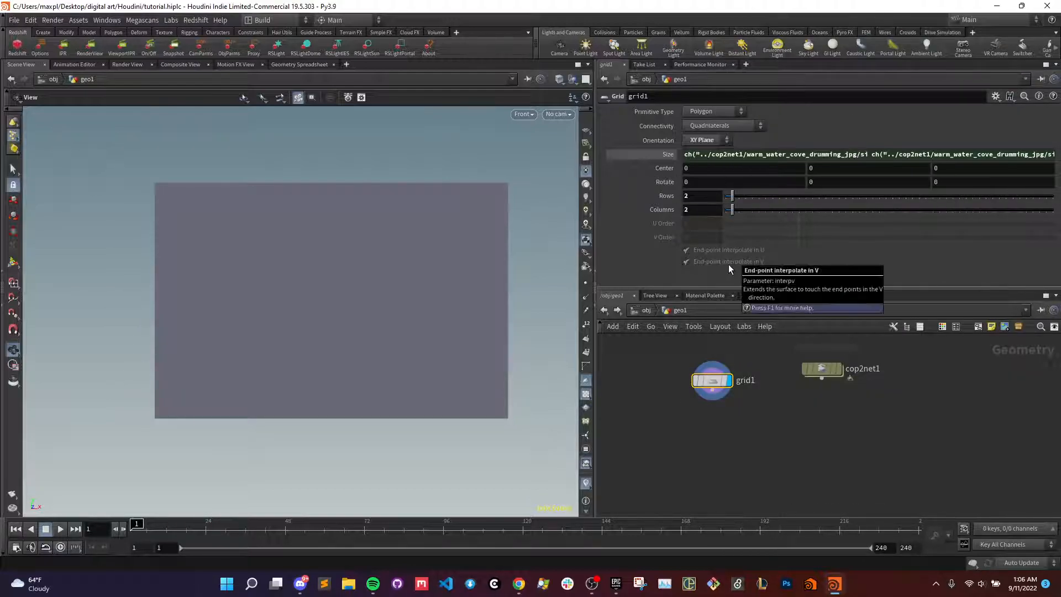
{"action": "left_click", "coordinate": [283, 66]}
{"action": "left_click", "coordinate": [84, 96]}
{"action": "left_click", "coordinate": [104, 97]}
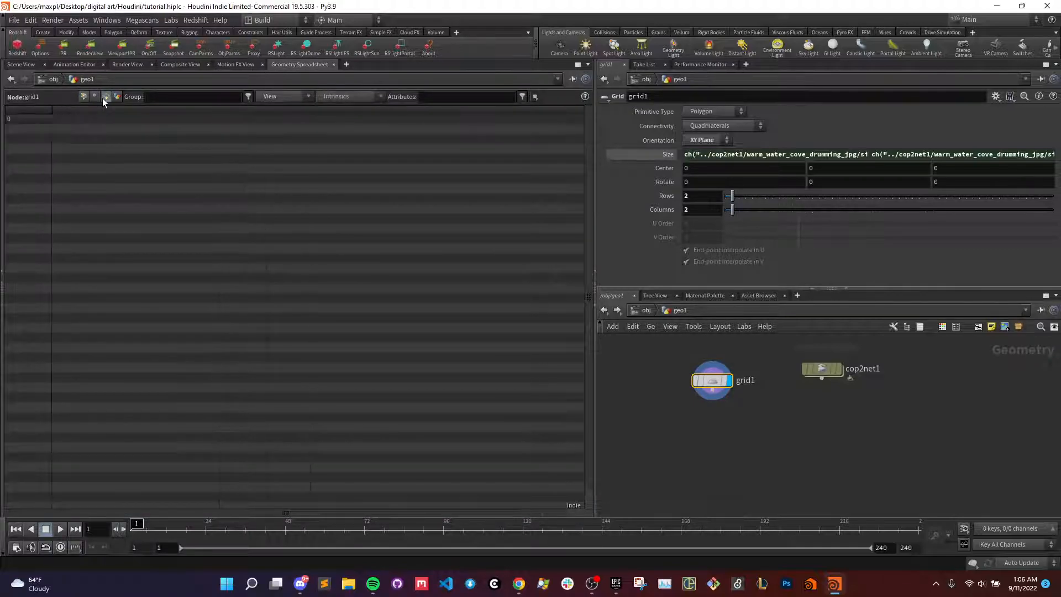
{"action": "left_click", "coordinate": [21, 64]}
- Add a Labs Quick Material node below the grid, wired to its output, and display its result
{"action": "key", "text": "Tab"}
{"action": "key", "text": "Escape"}
{"action": "key", "text": "Tab"}
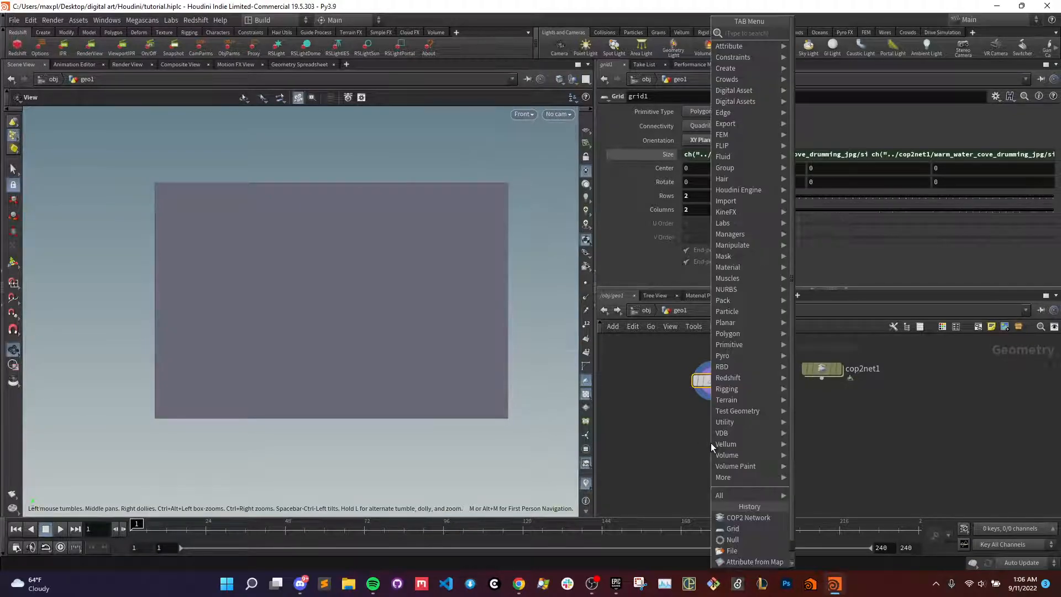
{"action": "type", "text": "quicks"}
{"action": "key", "text": "Return"}
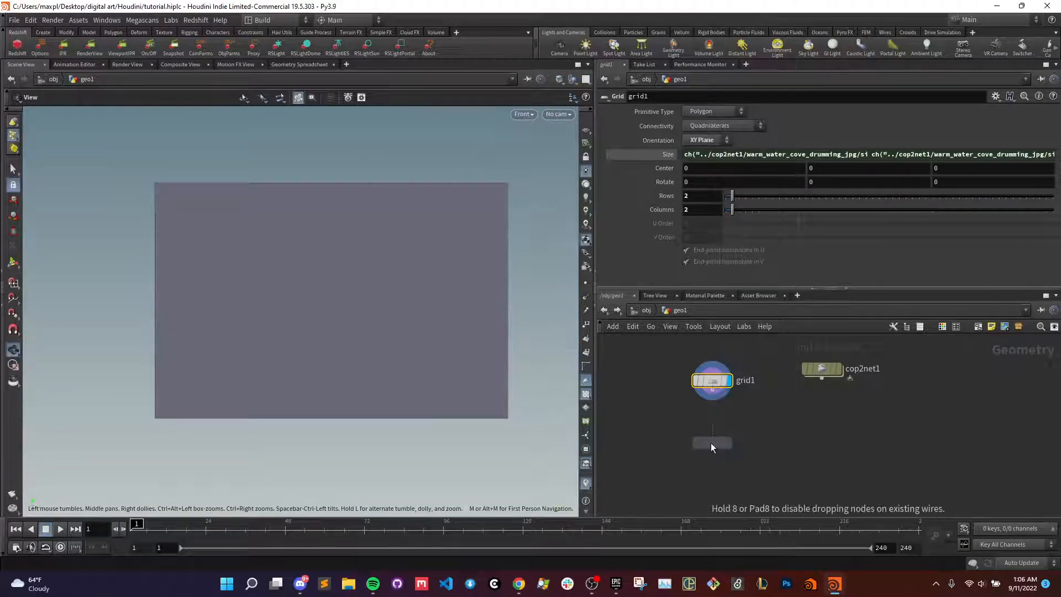
{"action": "left_click", "coordinate": [710, 443]}
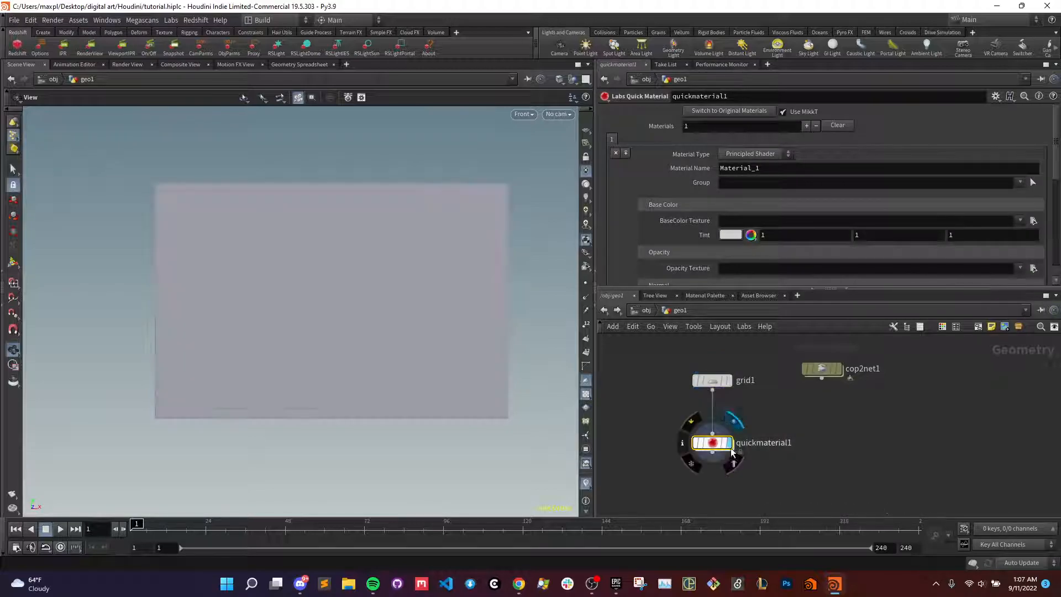
{"action": "left_click_drag", "start_coordinate": [733, 454], "coordinate": [747, 444]}
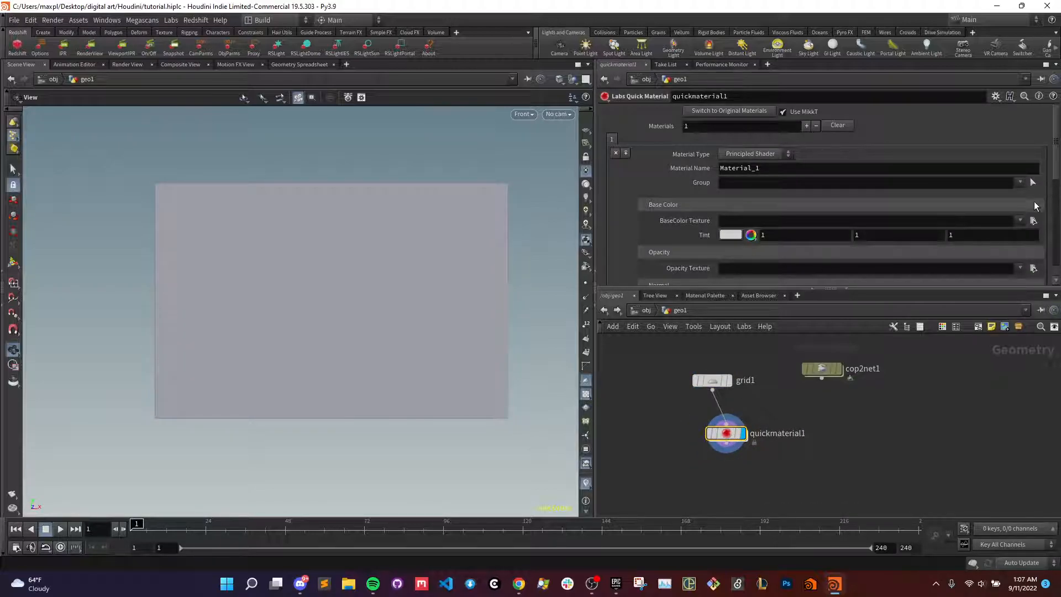
- Load warm_water_cove_drumming.jpg as the Quick Material's BaseColor texture, view the grid from the front and save the scene
{"action": "left_click", "coordinate": [1033, 220]}
{"action": "double_click", "coordinate": [853, 172]}
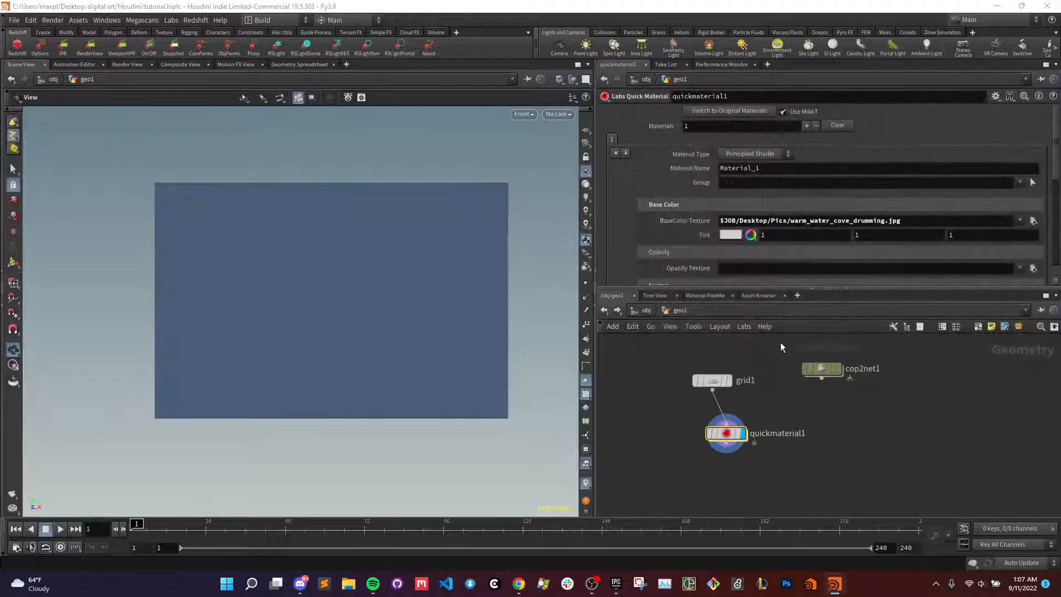
{"action": "left_click_drag", "start_coordinate": [727, 434], "coordinate": [740, 430]}
{"action": "key", "text": "space+3"}
{"action": "key", "text": "space+3"}
{"action": "key", "text": "space+1"}
{"action": "key", "text": "space+3"}
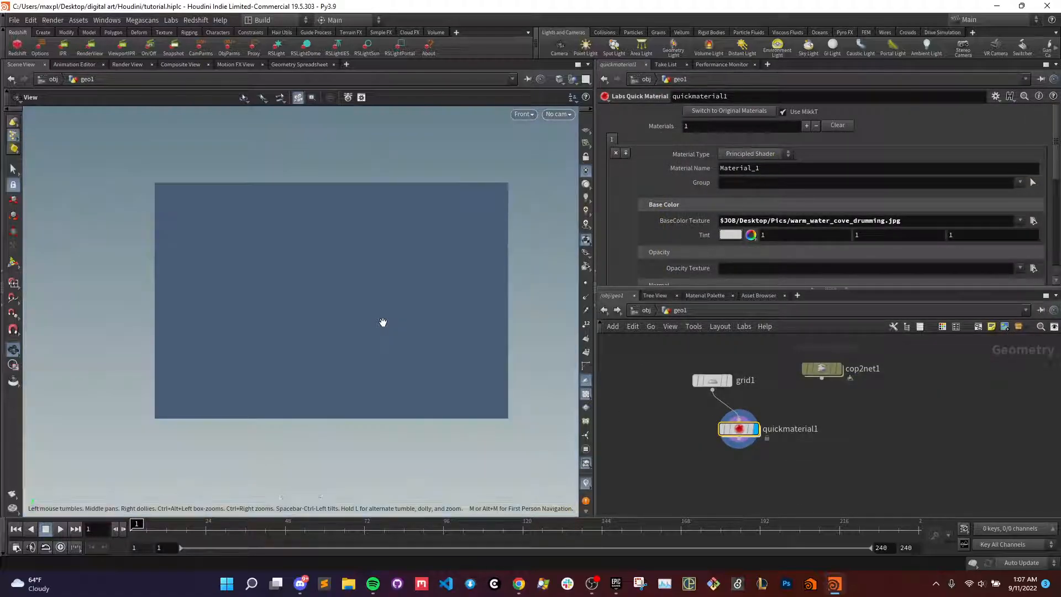
{"action": "key", "text": "h"}
{"action": "key", "text": "ctrl+s"}
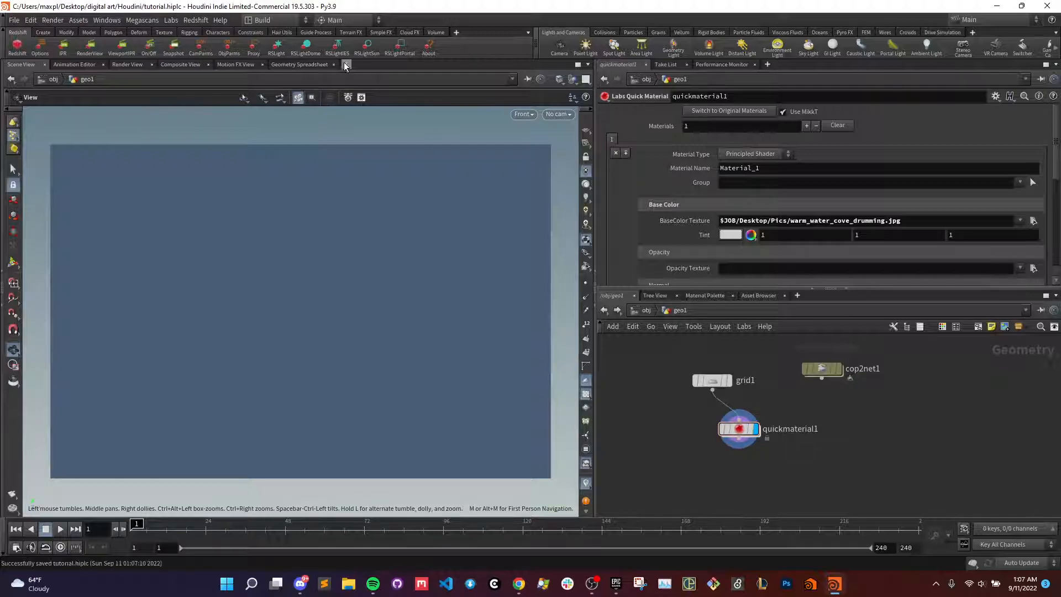
- Open an additional Scene View pane and look at the grid in perspective
{"action": "left_click", "coordinate": [347, 65]}
{"action": "mouse_move", "coordinate": [381, 85]}
{"action": "mouse_move", "coordinate": [448, 243]}
{"action": "mouse_move", "coordinate": [444, 197]}
{"action": "left_click", "coordinate": [511, 198]}
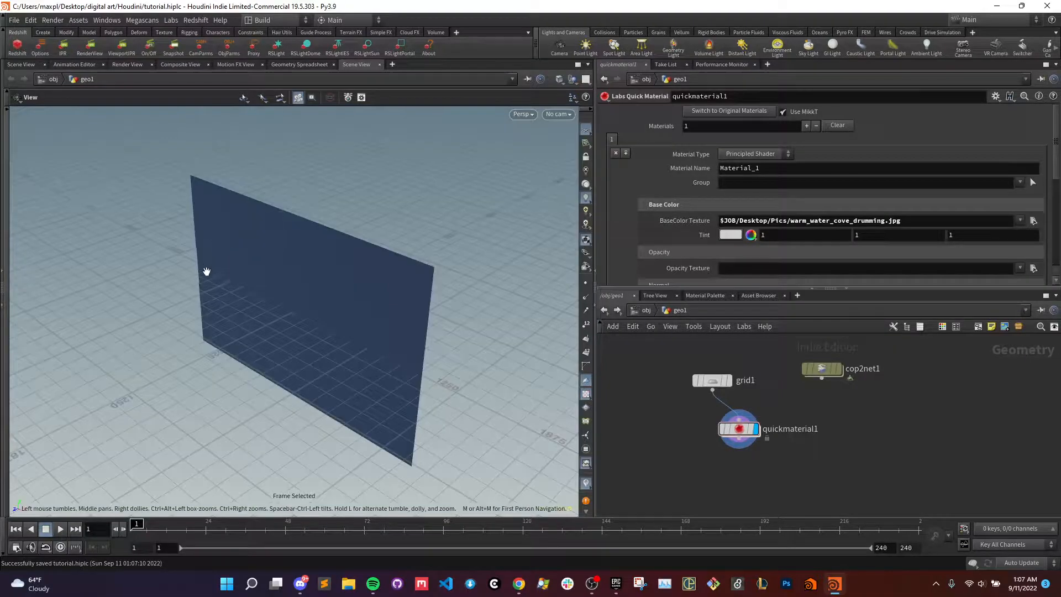
{"action": "left_click_drag", "start_coordinate": [208, 272], "coordinate": [279, 251]}
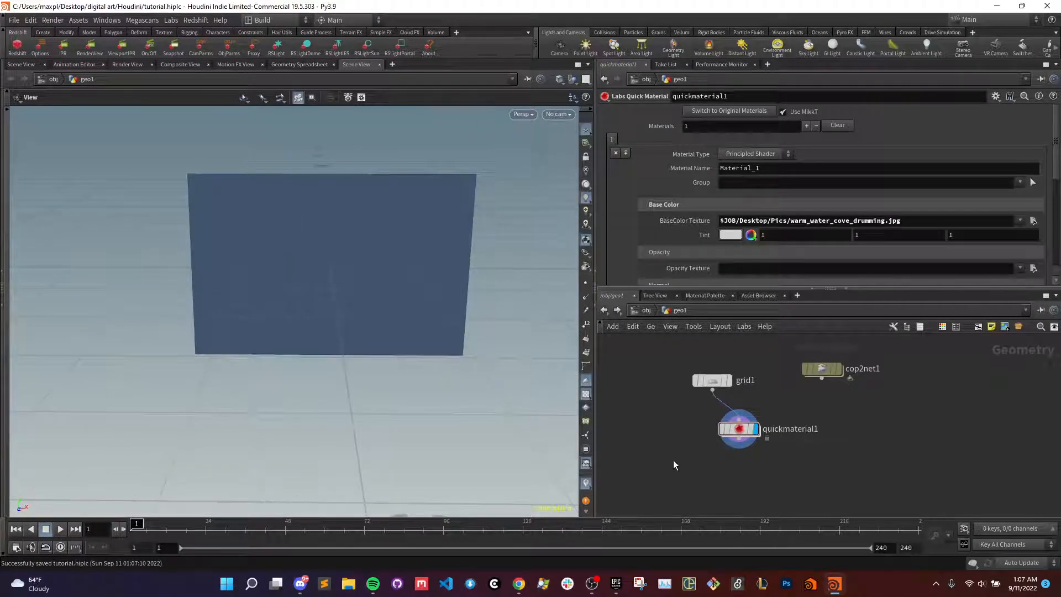
- Place a Null node below the Quick Material node
{"action": "key", "text": "Tab"}
{"action": "type", "text": "null"}
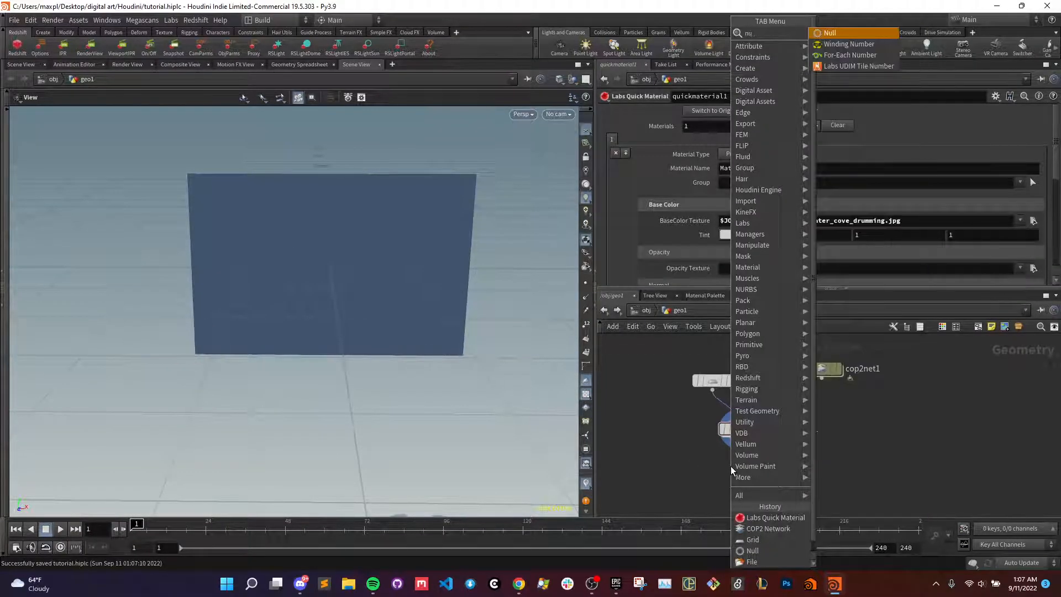
{"action": "key", "text": "Return"}
{"action": "left_click", "coordinate": [735, 461]}
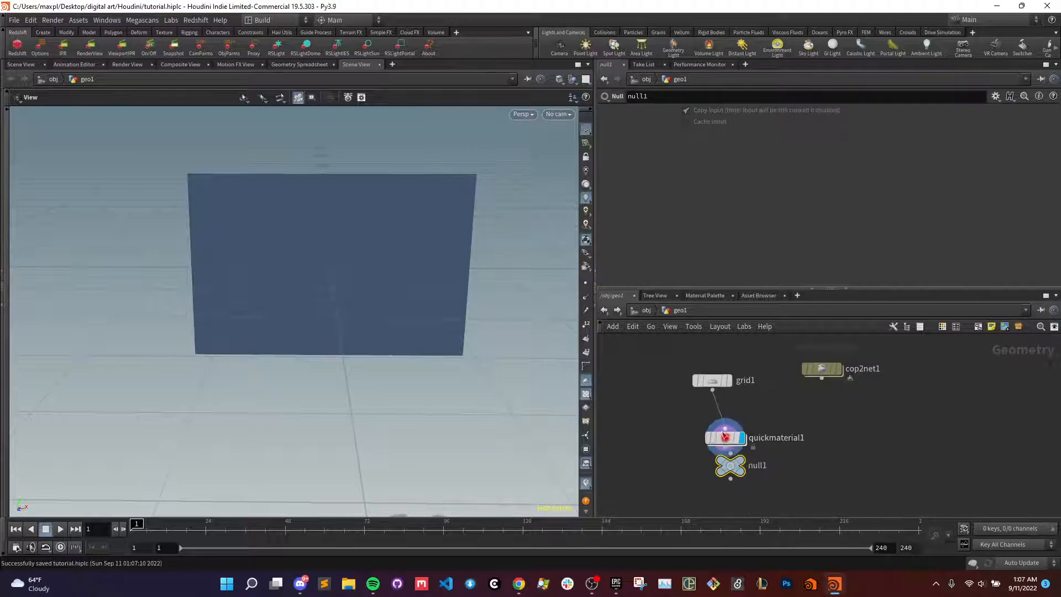
- Insert a UV Project node between the grid and the Quick Material node, spacing out the nodes below it
{"action": "key", "text": "Tab"}
{"action": "type", "text": "uv project"}
{"action": "key", "text": "Return"}
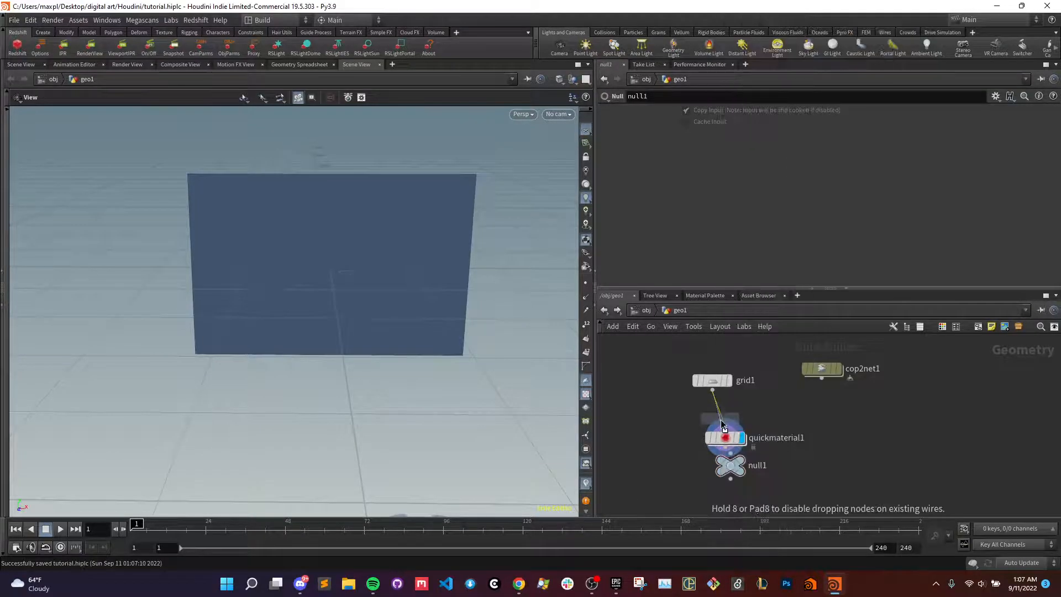
{"action": "left_click", "coordinate": [720, 420]}
{"action": "left_click_drag", "start_coordinate": [729, 477], "coordinate": [730, 496]}
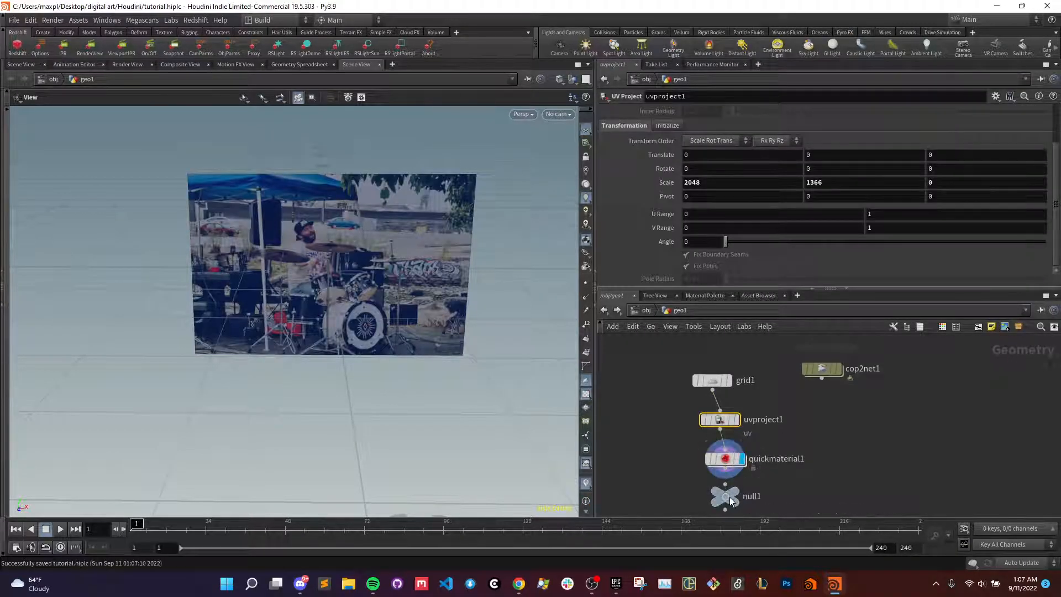
- Delete the Null node and switch to the front view of the textured grid
{"action": "key", "text": "Delete"}
{"action": "key", "text": "space+3"}
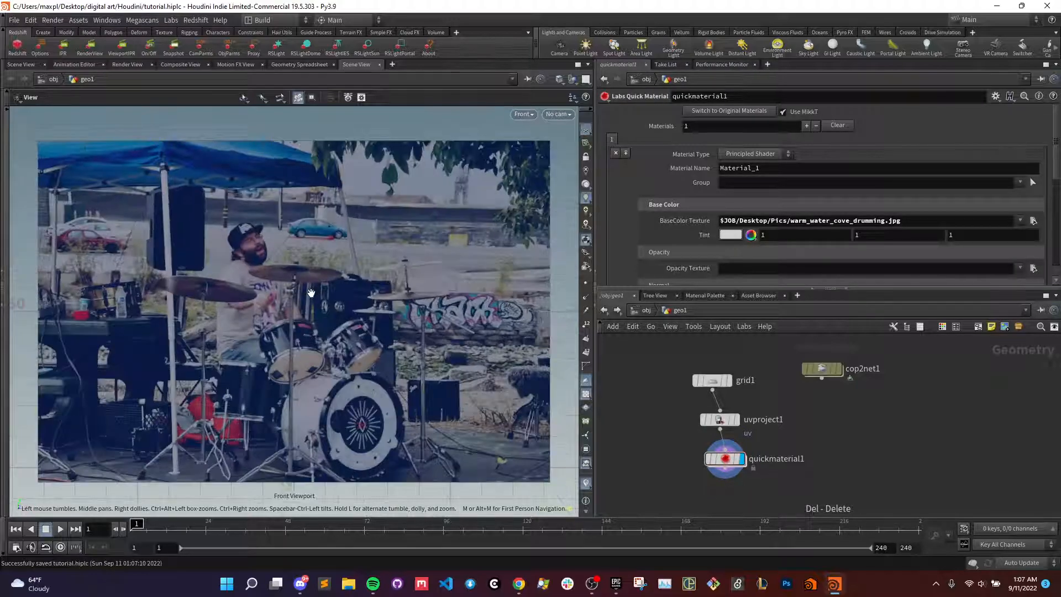
{"action": "scroll", "coordinate": [292, 310], "scroll_direction": "down", "scroll_amount": 3}
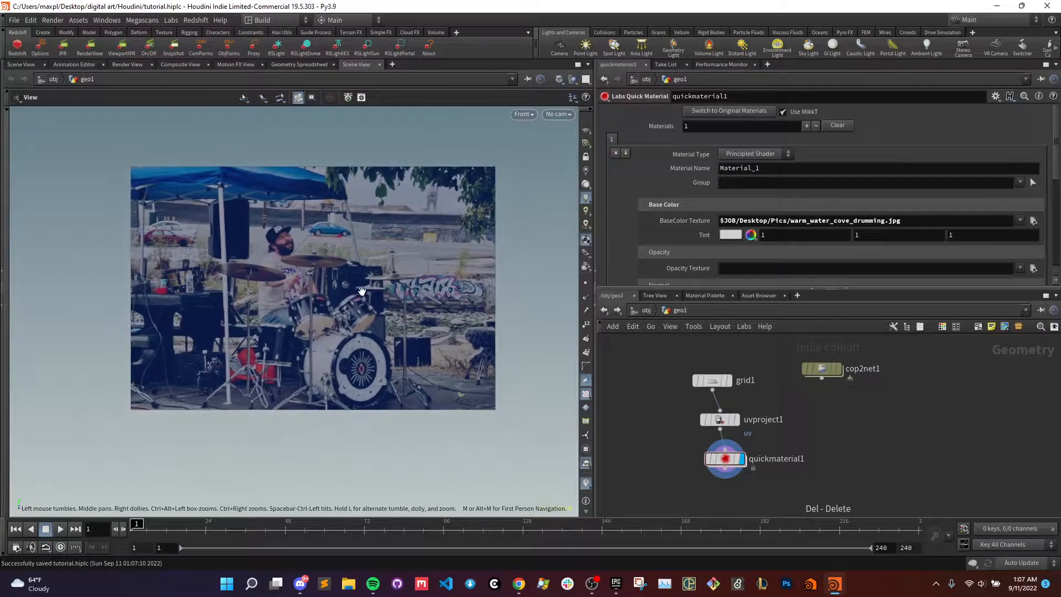
{"action": "scroll", "coordinate": [293, 287], "scroll_direction": "up", "scroll_amount": 3}
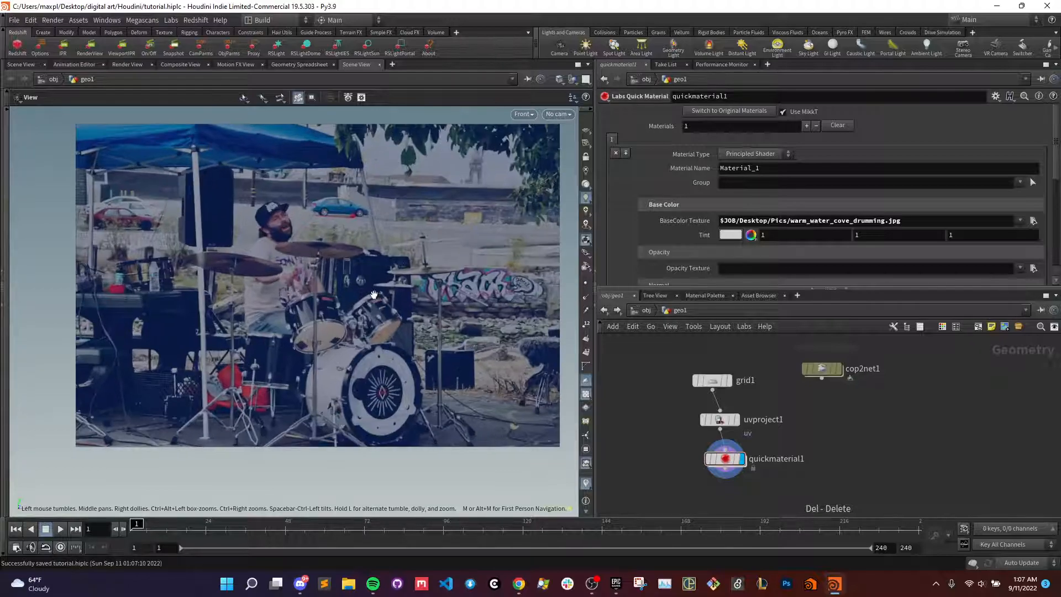
- Line up the UV Project node under the grid and offset the Quick Material node to one side
{"action": "left_click_drag", "start_coordinate": [725, 463], "coordinate": [782, 464]}
{"action": "left_click_drag", "start_coordinate": [720, 423], "coordinate": [713, 414]}
{"action": "mouse_move", "coordinate": [764, 475]}
{"action": "left_mouse_down"}
{"action": "mouse_move", "coordinate": [746, 467]}
{"action": "mouse_move", "coordinate": [757, 471]}
{"action": "left_mouse_up"}
{"action": "scroll", "coordinate": [719, 475], "scroll_direction": "down", "scroll_amount": 3}
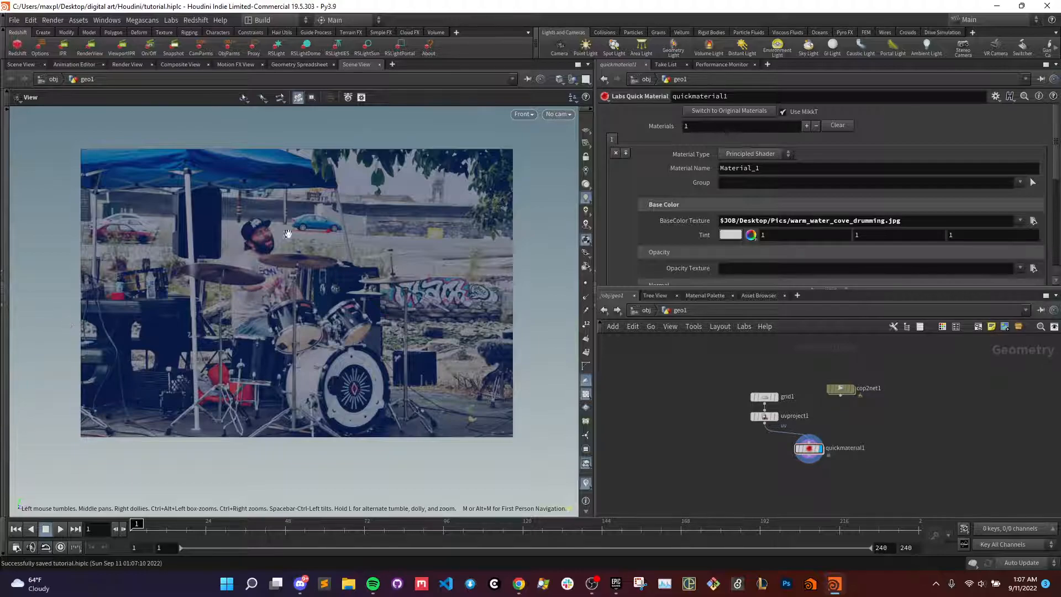
{"action": "left_click_drag", "start_coordinate": [244, 304], "coordinate": [282, 317]}
{"action": "scroll", "coordinate": [282, 317], "scroll_direction": "up", "scroll_amount": 1}
{"action": "scroll", "coordinate": [211, 301], "scroll_direction": "down", "scroll_amount": 3}
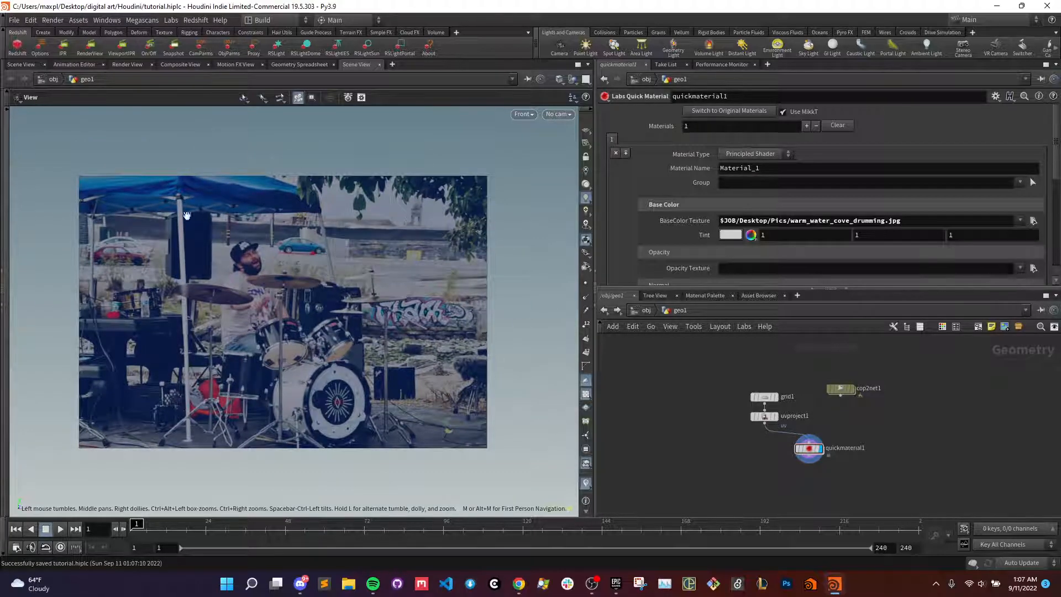
- Examine the drummer, cymbals and drum kit in the textured photo from the front view
{"action": "scroll", "coordinate": [320, 310], "scroll_direction": "down", "scroll_amount": 3}
{"action": "mouse_move", "coordinate": [320, 331]}
{"action": "middle_mouse_down"}
{"action": "mouse_move", "coordinate": [329, 302]}
{"action": "mouse_move", "coordinate": [322, 346]}
{"action": "mouse_move", "coordinate": [312, 333]}
{"action": "middle_mouse_up"}
{"action": "scroll", "coordinate": [328, 302], "scroll_direction": "up", "scroll_amount": 4}
{"action": "scroll", "coordinate": [317, 303], "scroll_direction": "up", "scroll_amount": 1}
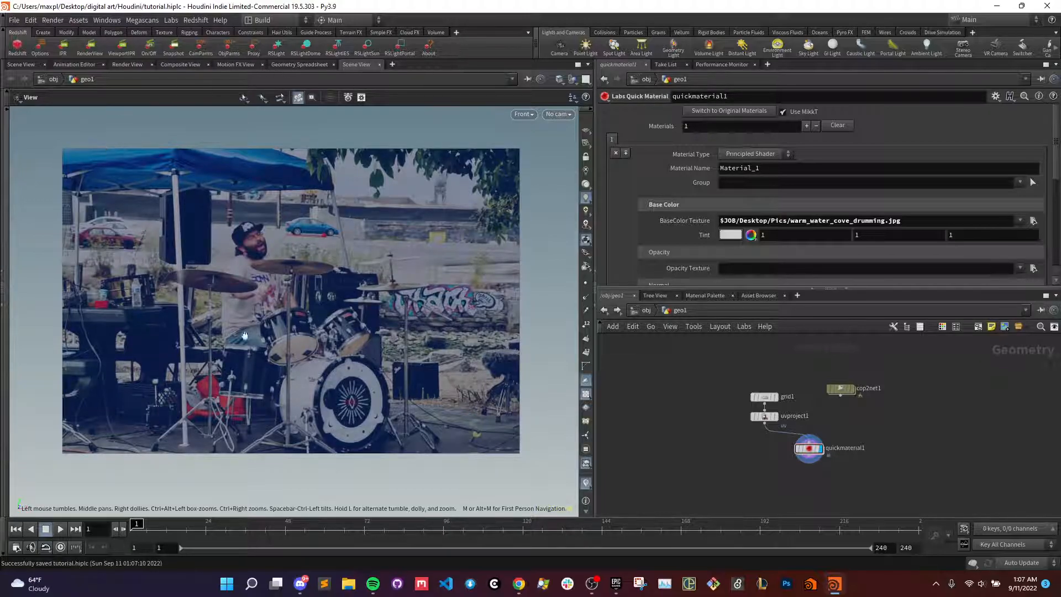
{"action": "scroll", "coordinate": [324, 363], "scroll_direction": "down", "scroll_amount": 4}
{"action": "scroll", "coordinate": [318, 364], "scroll_direction": "up", "scroll_amount": 5}
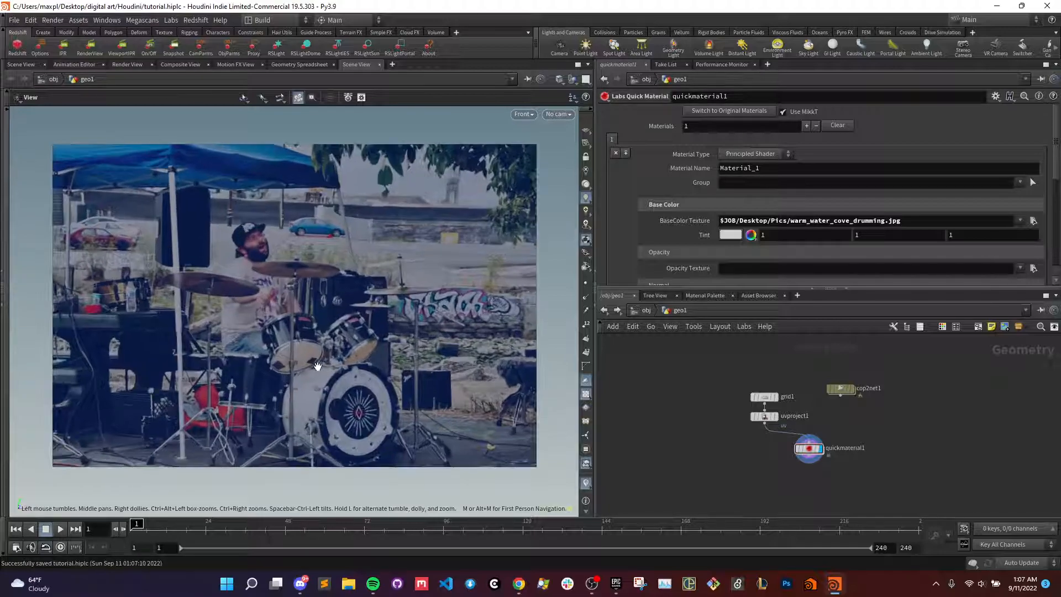
{"action": "middle_click_drag", "start_coordinate": [317, 364], "coordinate": [322, 351]}
{"action": "scroll", "coordinate": [322, 352], "scroll_direction": "down", "scroll_amount": 1}
{"action": "scroll", "coordinate": [322, 352], "scroll_direction": "down", "scroll_amount": 1}
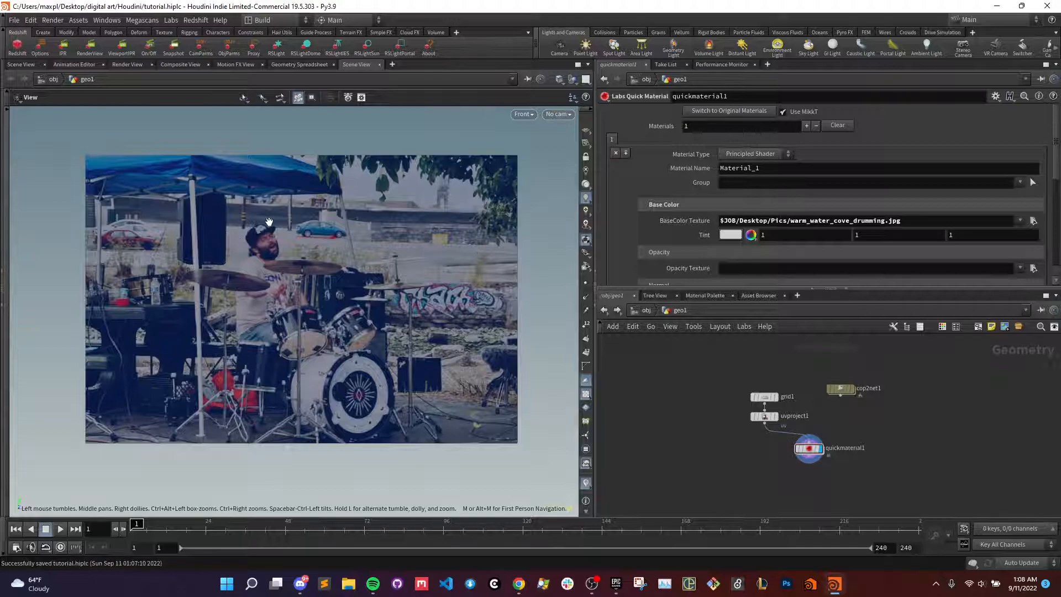
{"action": "scroll", "coordinate": [369, 281], "scroll_direction": "down", "scroll_amount": 1}
{"action": "scroll", "coordinate": [384, 283], "scroll_direction": "up", "scroll_amount": 1}
{"action": "scroll", "coordinate": [384, 283], "scroll_direction": "up", "scroll_amount": 1}
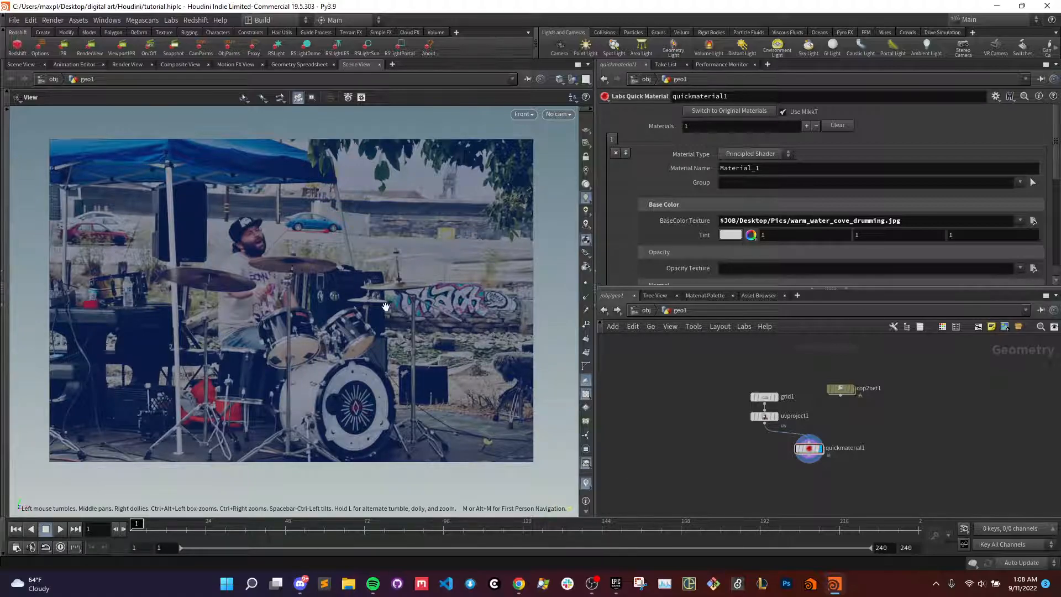
{"action": "scroll", "coordinate": [240, 291], "scroll_direction": "down", "scroll_amount": 1}
{"action": "scroll", "coordinate": [249, 317], "scroll_direction": "up", "scroll_amount": 1}
{"action": "middle_click_drag", "start_coordinate": [251, 325], "coordinate": [252, 337]}
- Move the Quick Material node farther aside from the UV Project node and toggle the viewport's wire-over-shaded display
{"action": "left_click_drag", "start_coordinate": [810, 448], "coordinate": [830, 452]}
{"action": "key", "text": "Tab"}
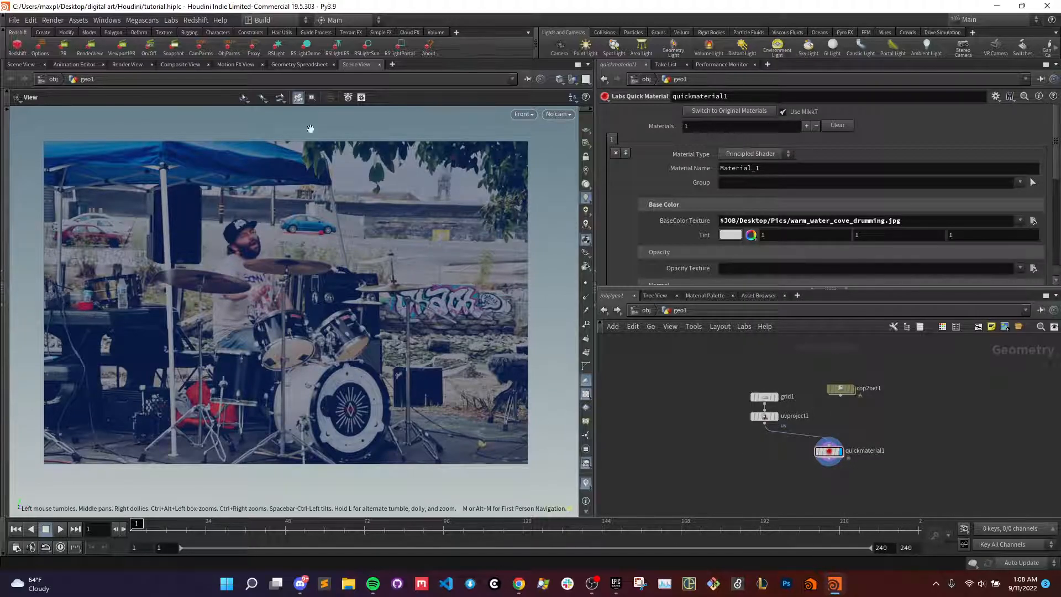
{"action": "scroll", "coordinate": [190, 271], "scroll_direction": "up", "scroll_amount": 1}
{"action": "scroll", "coordinate": [196, 280], "scroll_direction": "down", "scroll_amount": 1}
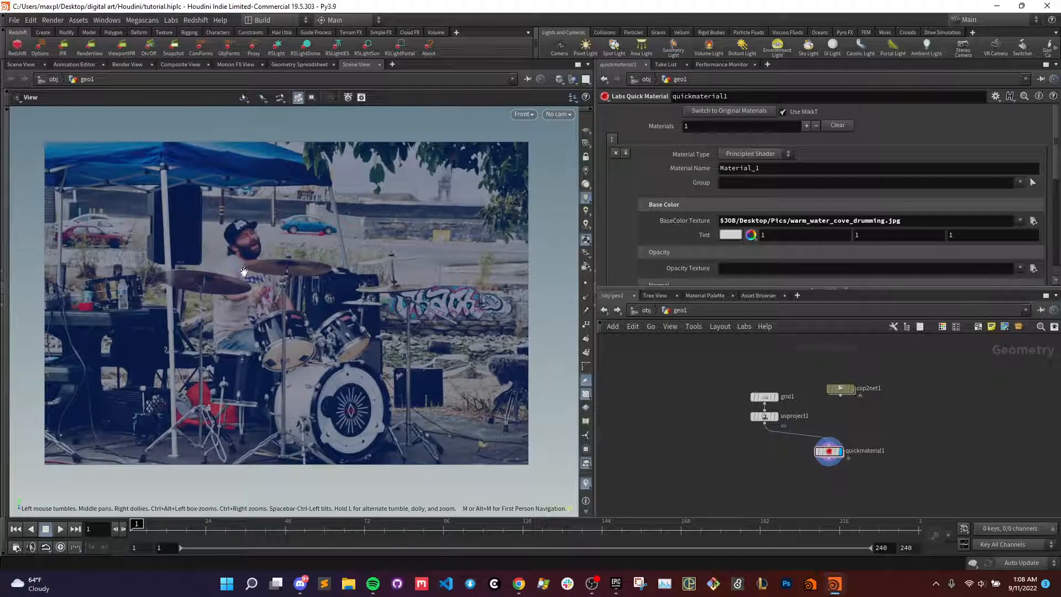
{"action": "scroll", "coordinate": [240, 321], "scroll_direction": "up", "scroll_amount": 3}
{"action": "scroll", "coordinate": [241, 322], "scroll_direction": "down", "scroll_amount": 2}
{"action": "key", "text": "shift+w"}
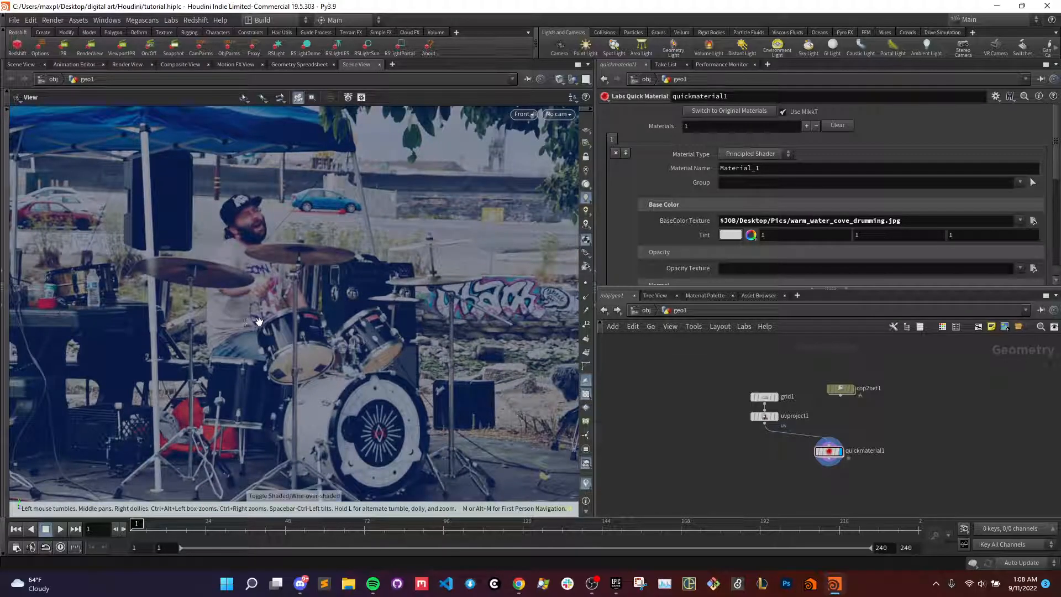
- Inspect the drummer's outline and the drums that overlap it in the photo up close
{"action": "scroll", "coordinate": [295, 318], "scroll_direction": "down", "scroll_amount": 1}
{"action": "scroll", "coordinate": [296, 318], "scroll_direction": "down", "scroll_amount": 2}
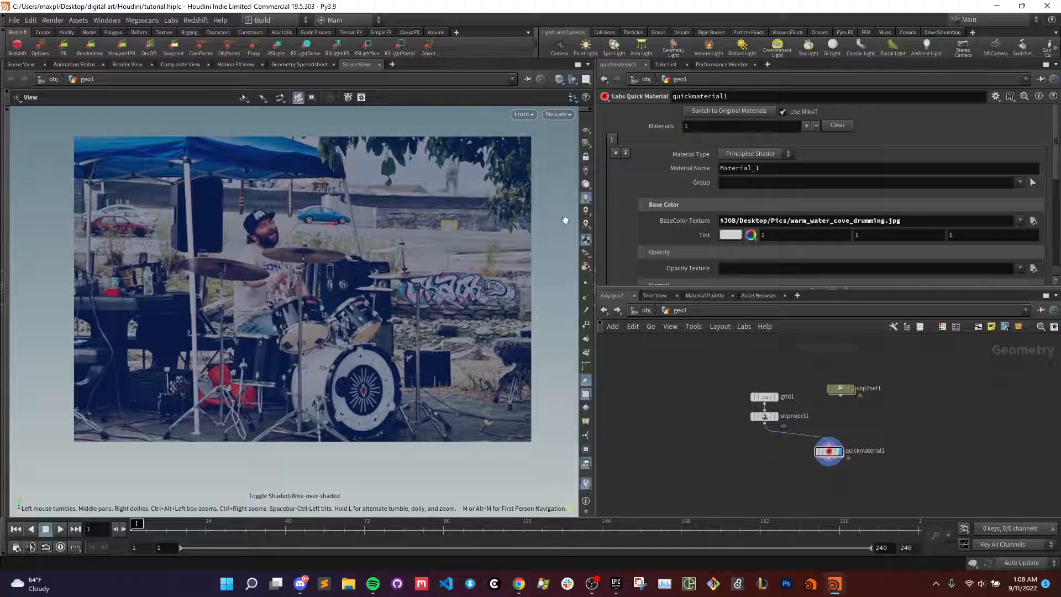
{"action": "scroll", "coordinate": [274, 343], "scroll_direction": "up", "scroll_amount": 5}
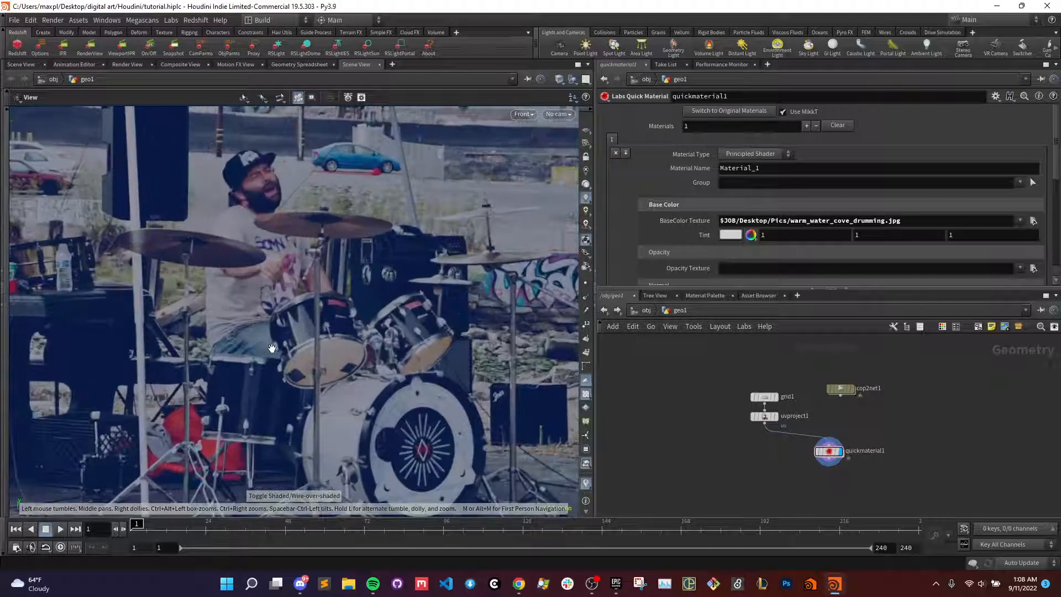
{"action": "scroll", "coordinate": [272, 348], "scroll_direction": "down", "scroll_amount": 2}
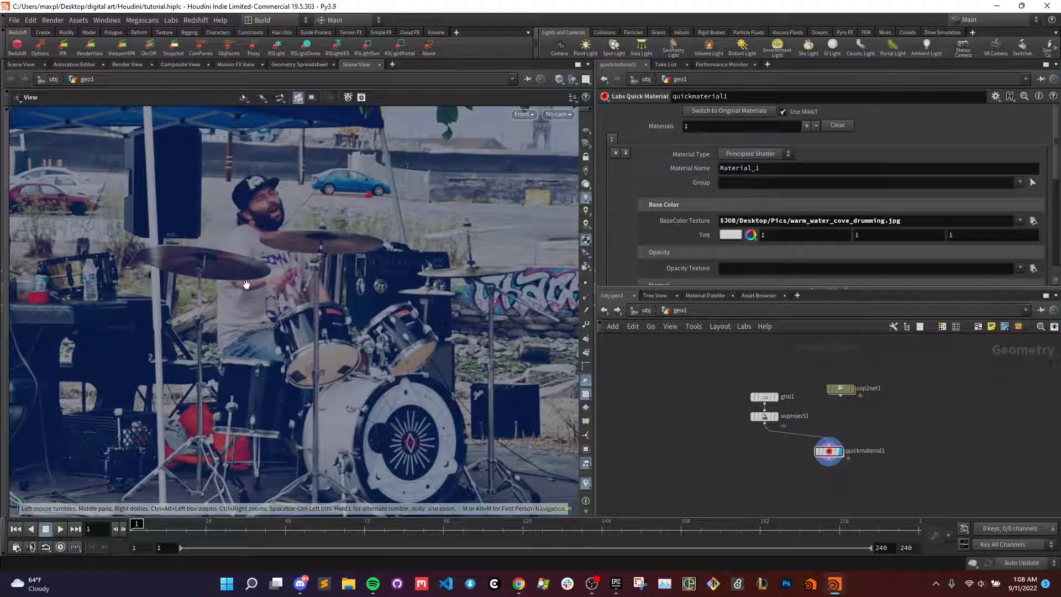
{"action": "scroll", "coordinate": [276, 333], "scroll_direction": "down", "scroll_amount": 2}
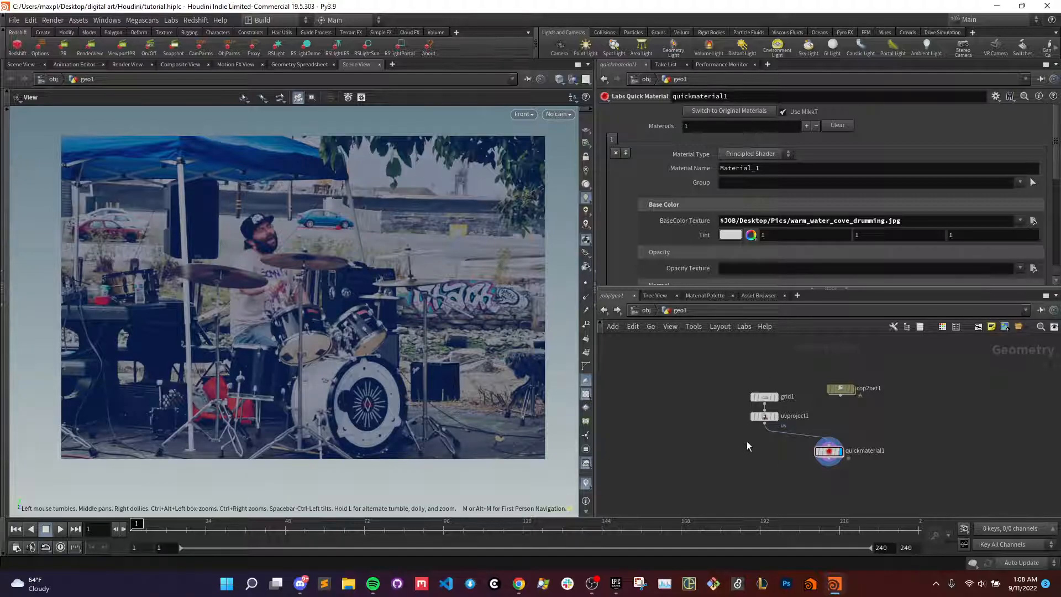
{"action": "scroll", "coordinate": [745, 440], "scroll_direction": "up", "scroll_amount": 2}
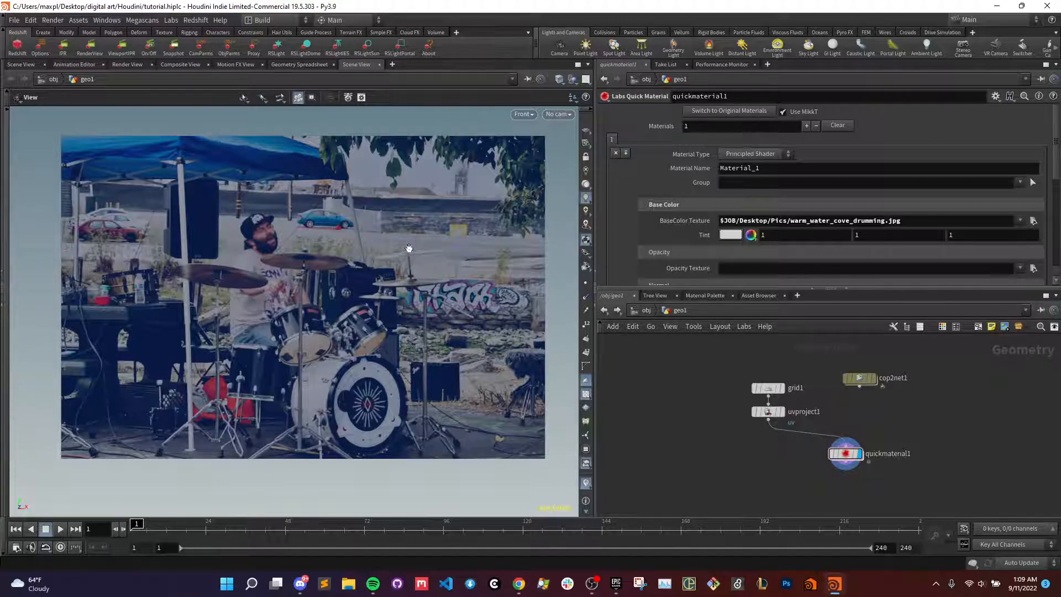
{"action": "scroll", "coordinate": [272, 264], "scroll_direction": "up", "scroll_amount": 3}
{"action": "scroll", "coordinate": [279, 261], "scroll_direction": "down", "scroll_amount": 4}
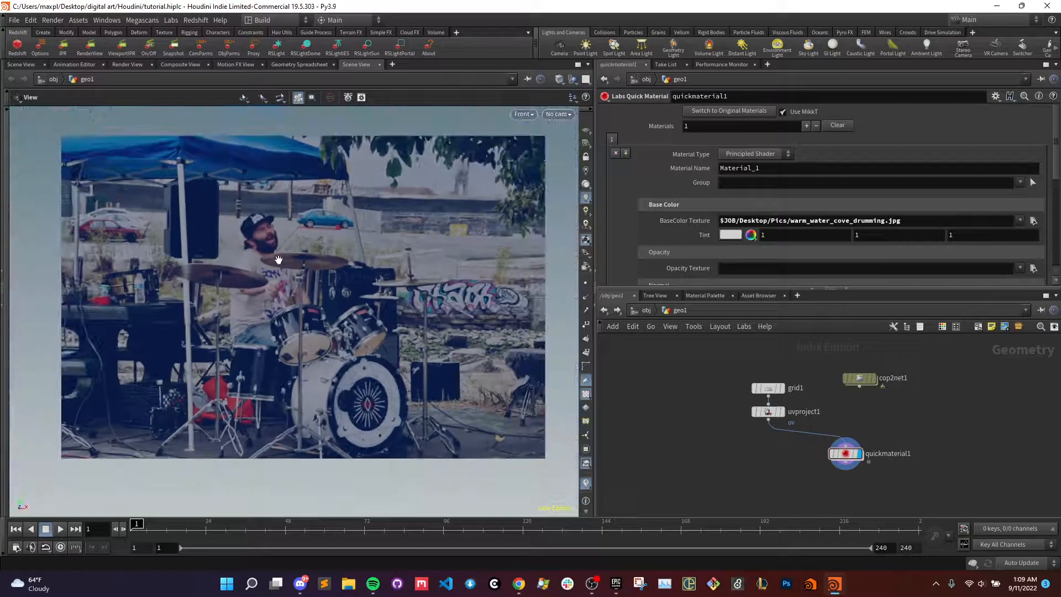
{"action": "scroll", "coordinate": [280, 264], "scroll_direction": "up", "scroll_amount": 1}
{"action": "scroll", "coordinate": [281, 265], "scroll_direction": "down", "scroll_amount": 2}
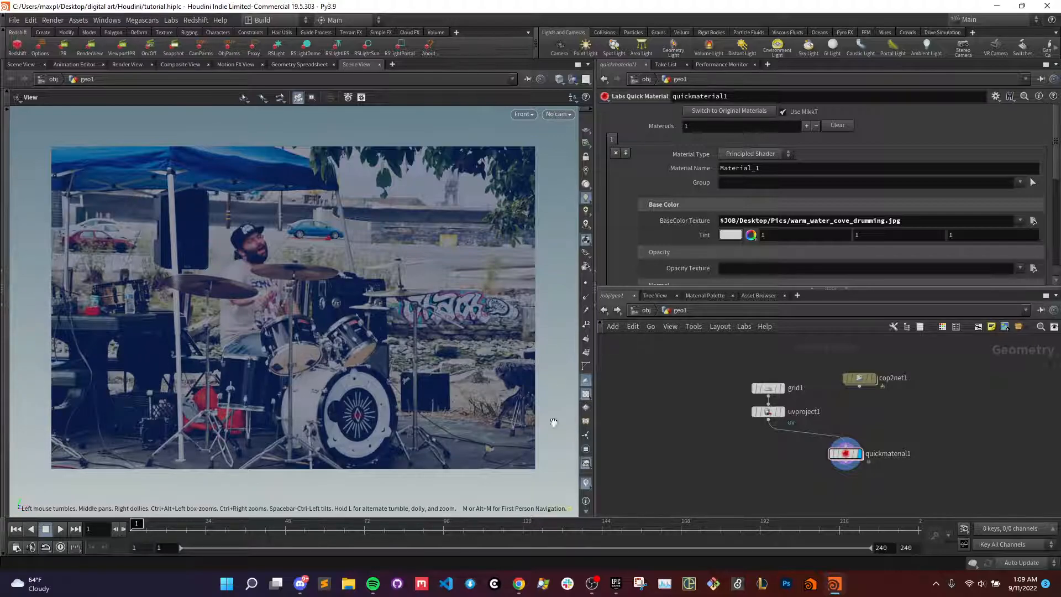
{"action": "scroll", "coordinate": [719, 427], "scroll_direction": "up", "scroll_amount": 3}
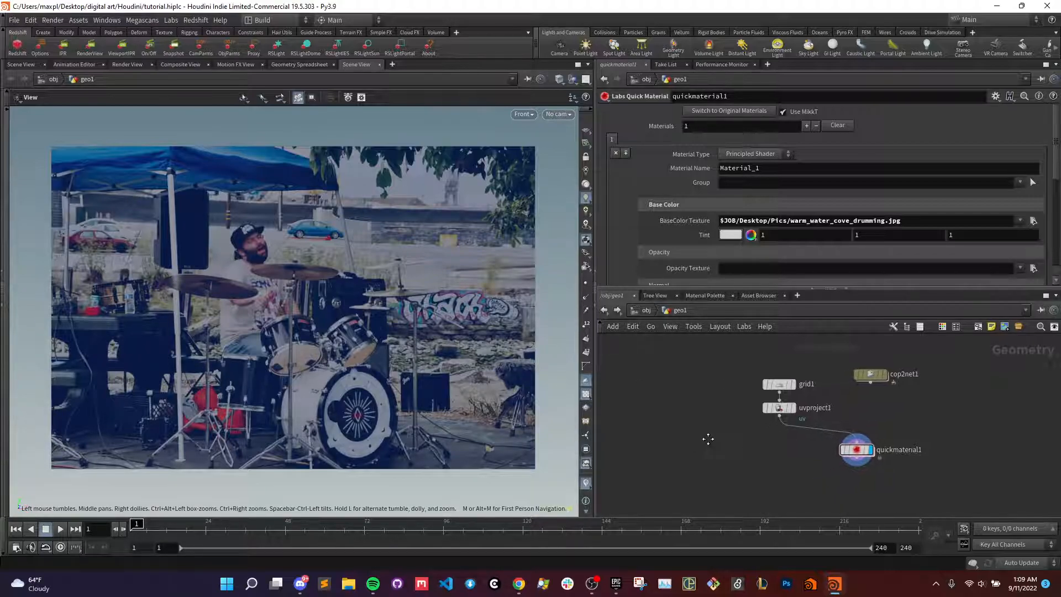
- Place a Curve Polygon node in the empty space beside the UV Project node chain
{"action": "left_click", "coordinate": [831, 403]}
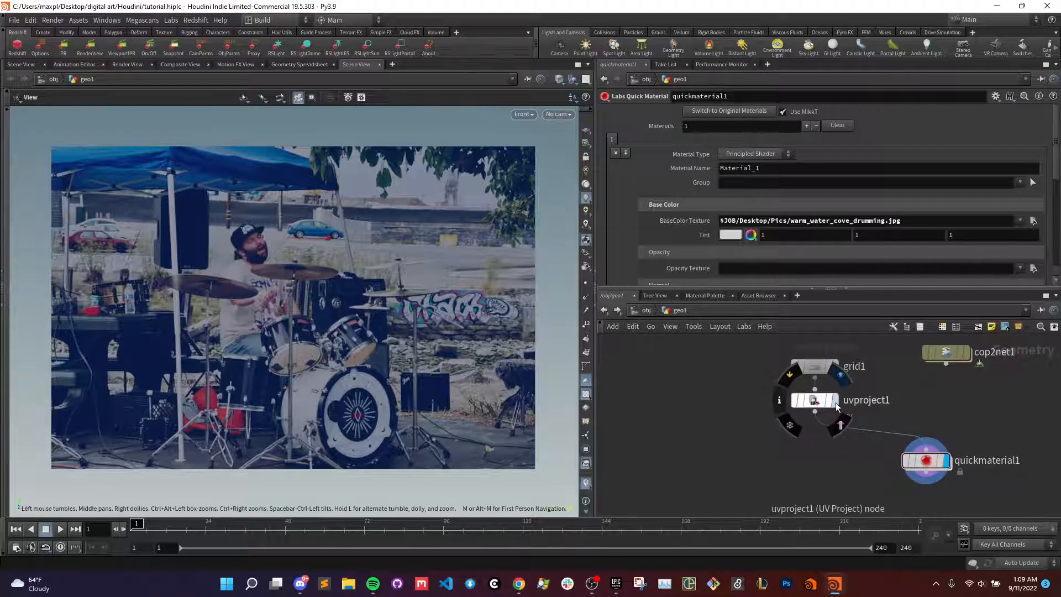
{"action": "left_click", "coordinate": [946, 463]}
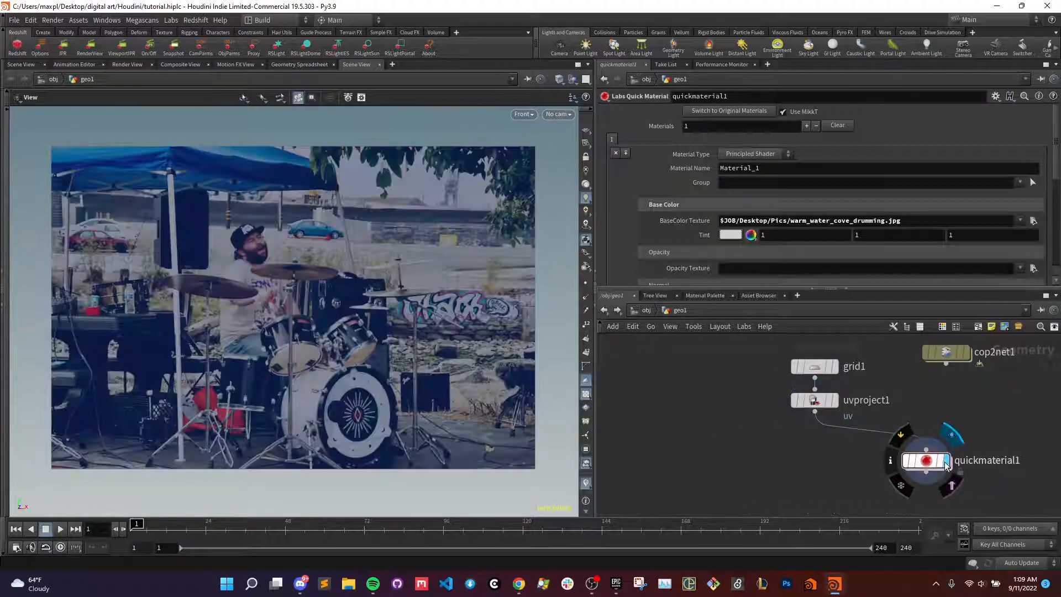
{"action": "key", "text": "Tab"}
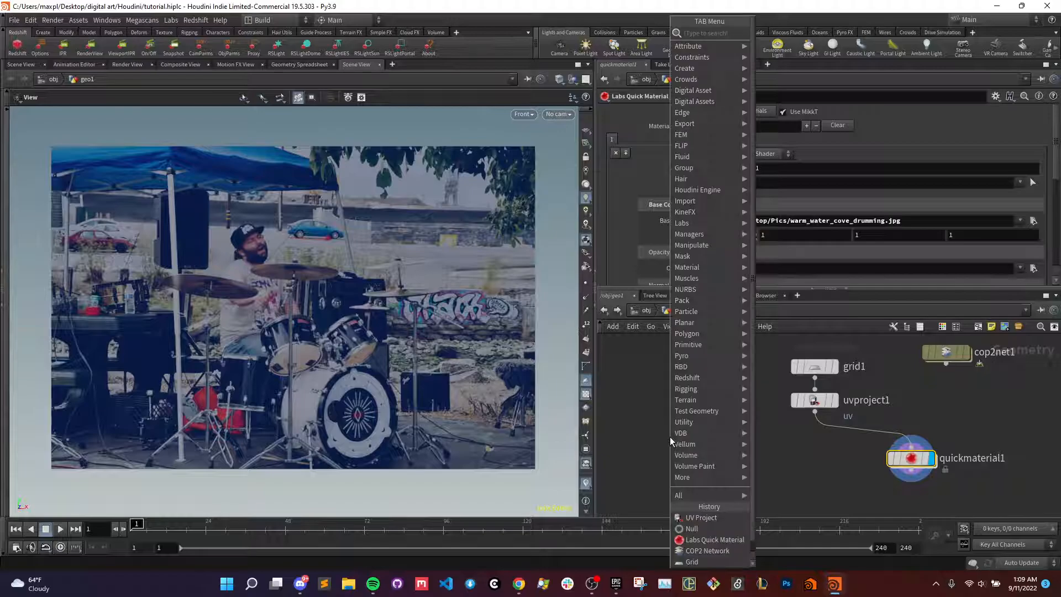
{"action": "type", "text": "curve"}
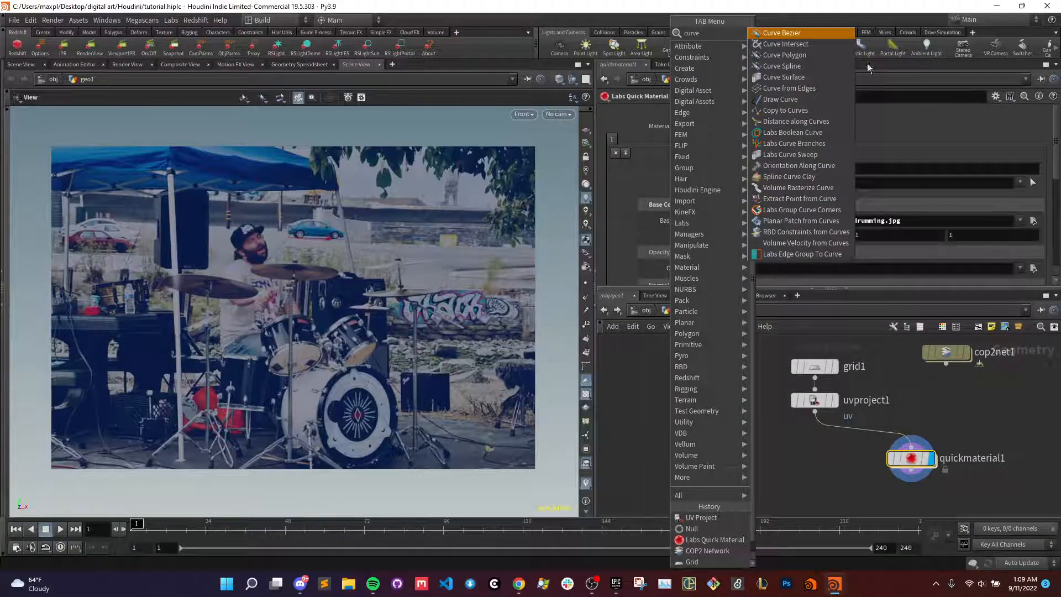
{"action": "left_click", "coordinate": [781, 55]}
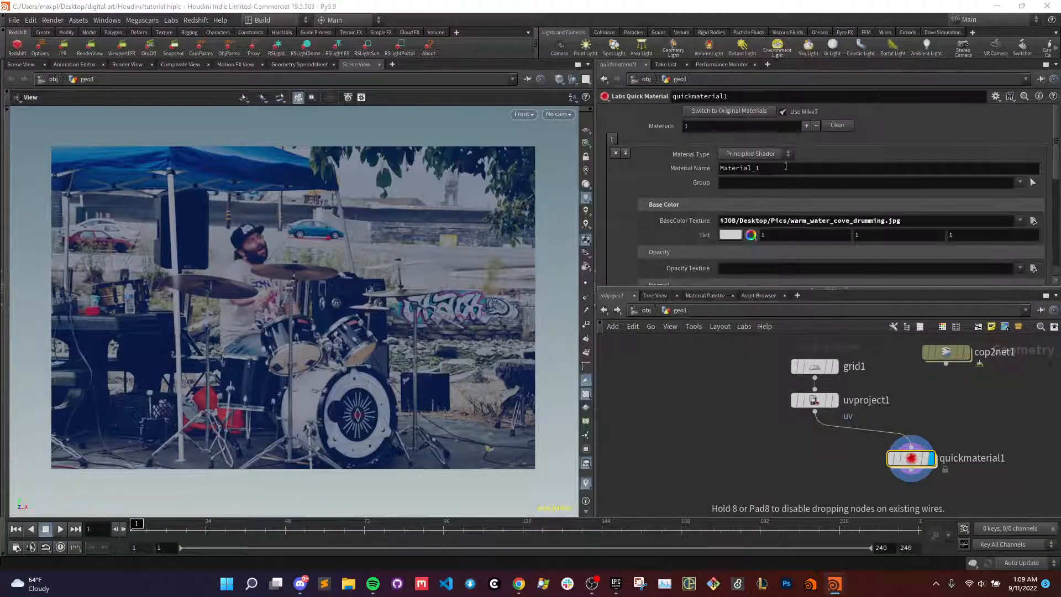
{"action": "left_click", "coordinate": [686, 437]}
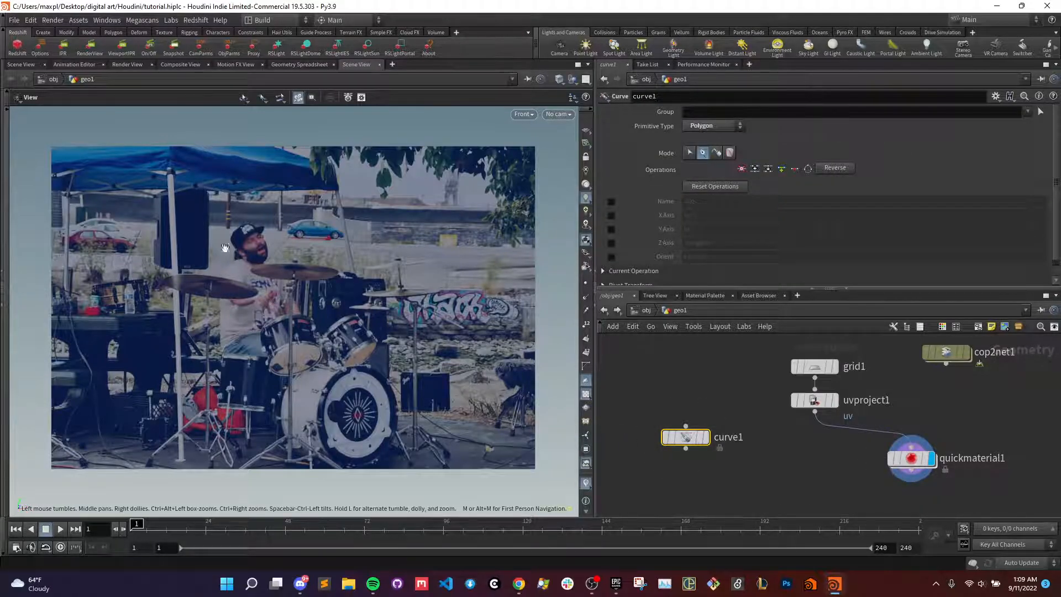
- Start the polygon curve behind the drummer's ear and trace up the back of the cap to its crown
{"action": "key", "text": "Return"}
{"action": "scroll", "coordinate": [221, 249], "scroll_direction": "up", "scroll_amount": 8}
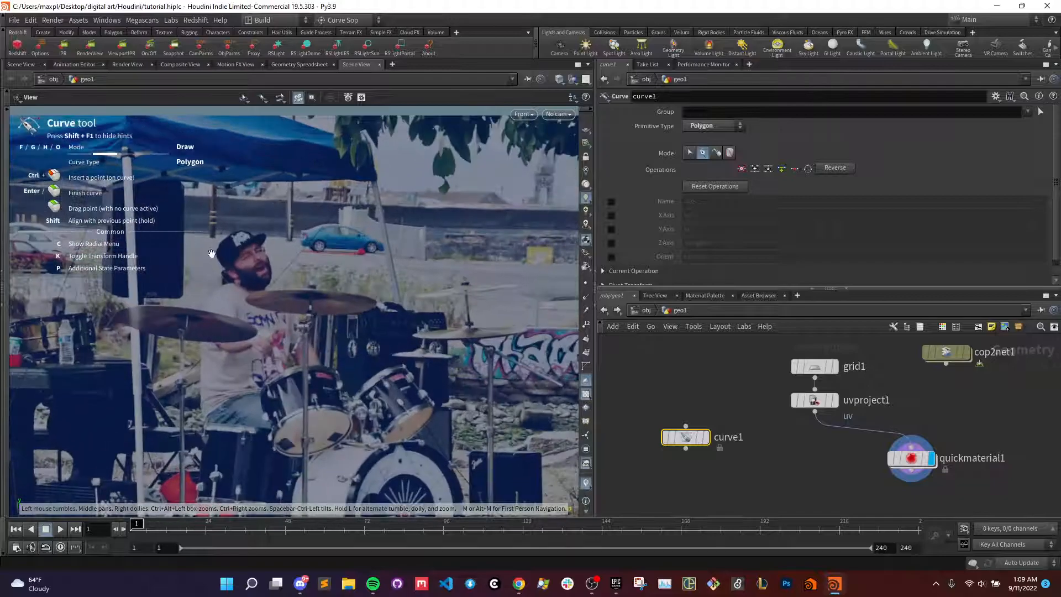
{"action": "scroll", "coordinate": [221, 278], "scroll_direction": "up", "scroll_amount": 4}
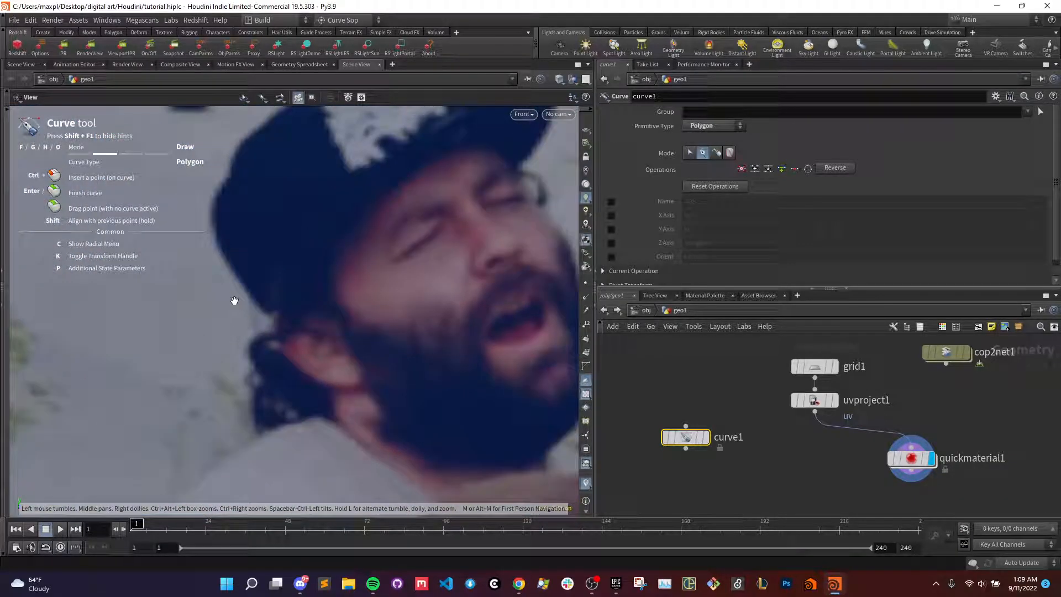
{"action": "left_click", "coordinate": [257, 313]}
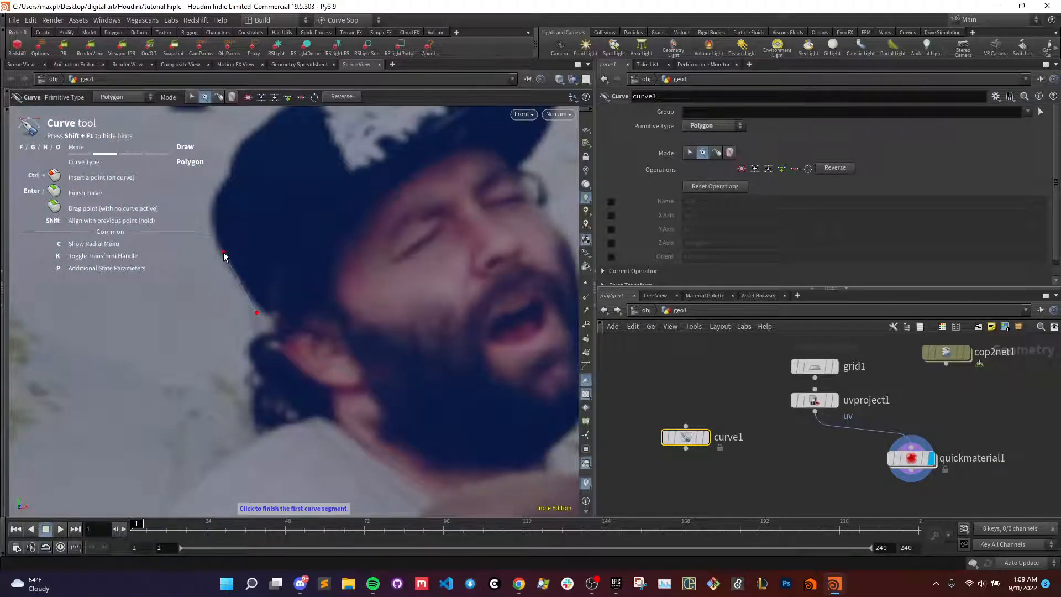
{"action": "left_click", "coordinate": [226, 263]}
{"action": "left_click", "coordinate": [213, 239]}
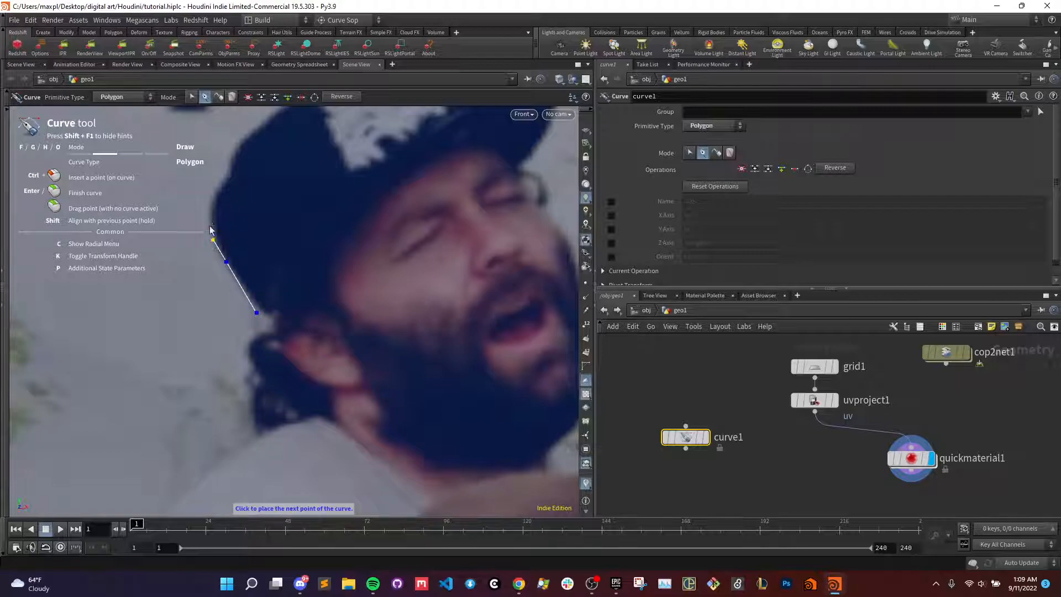
{"action": "left_click", "coordinate": [213, 197]}
{"action": "left_click", "coordinate": [229, 175]}
{"action": "left_click", "coordinate": [232, 152]}
{"action": "left_click", "coordinate": [274, 117]}
{"action": "middle_click_drag", "start_coordinate": [274, 118], "coordinate": [200, 303], "text": "alt"}
{"action": "left_click", "coordinate": [259, 253]}
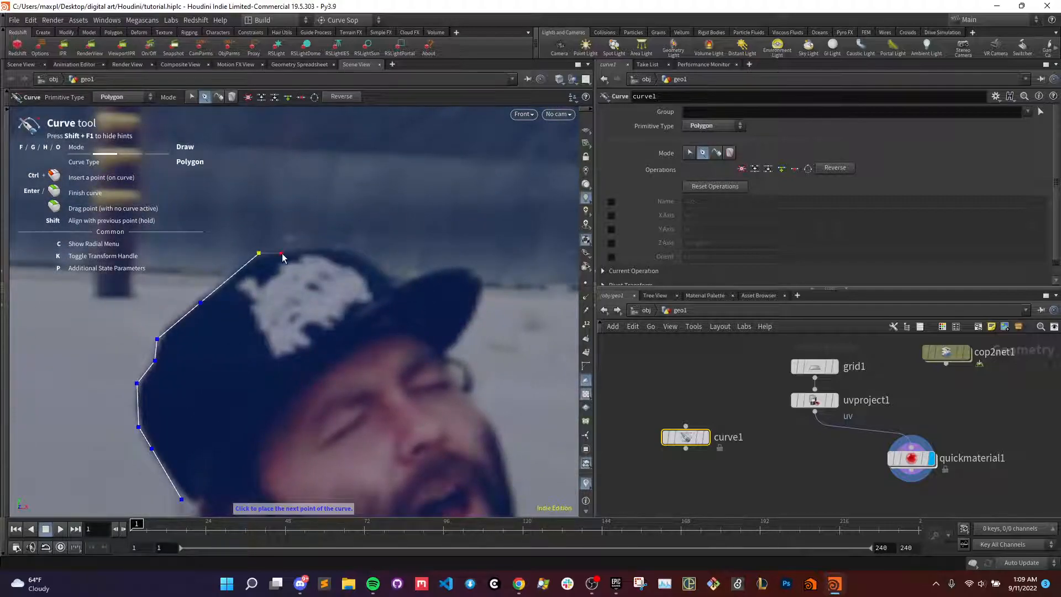
- Continue the curve across the top of the cap and along the upper edge of its brim to the tip
{"action": "left_click", "coordinate": [297, 252]}
{"action": "left_click", "coordinate": [344, 248]}
{"action": "left_click", "coordinate": [379, 268]}
{"action": "left_click", "coordinate": [401, 282]}
{"action": "left_click", "coordinate": [450, 266]}
{"action": "left_click", "coordinate": [468, 267]}
{"action": "left_click", "coordinate": [482, 280]}
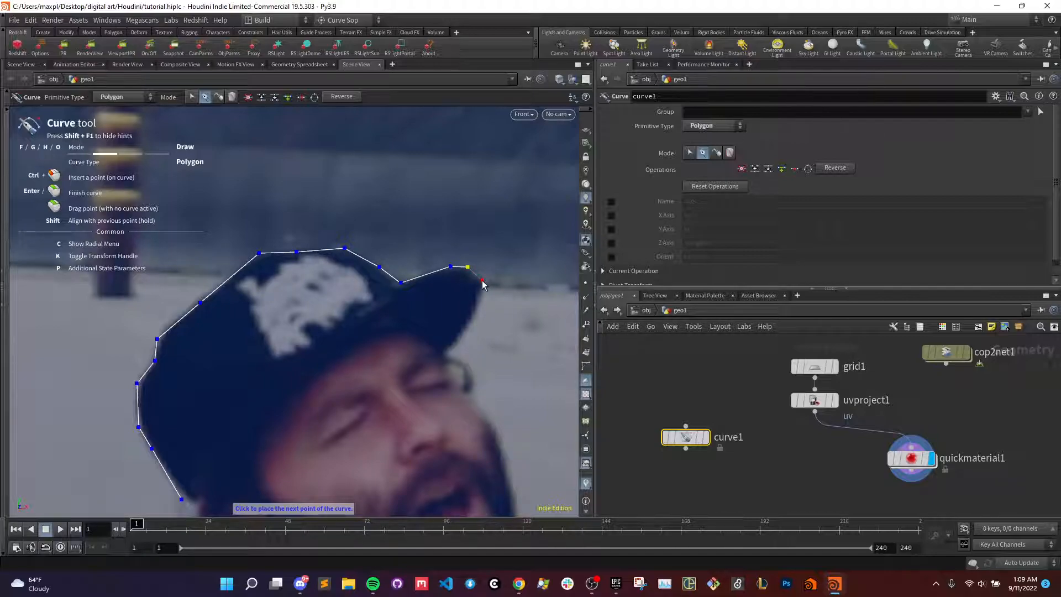
- Trace the curve back under the cap's brim and down the side of the drummer's face to the cheek
{"action": "left_click", "coordinate": [476, 316]}
{"action": "left_click", "coordinate": [444, 352]}
{"action": "left_click", "coordinate": [459, 358]}
{"action": "left_click", "coordinate": [473, 372]}
{"action": "left_click", "coordinate": [473, 390]}
{"action": "left_click", "coordinate": [479, 411]}
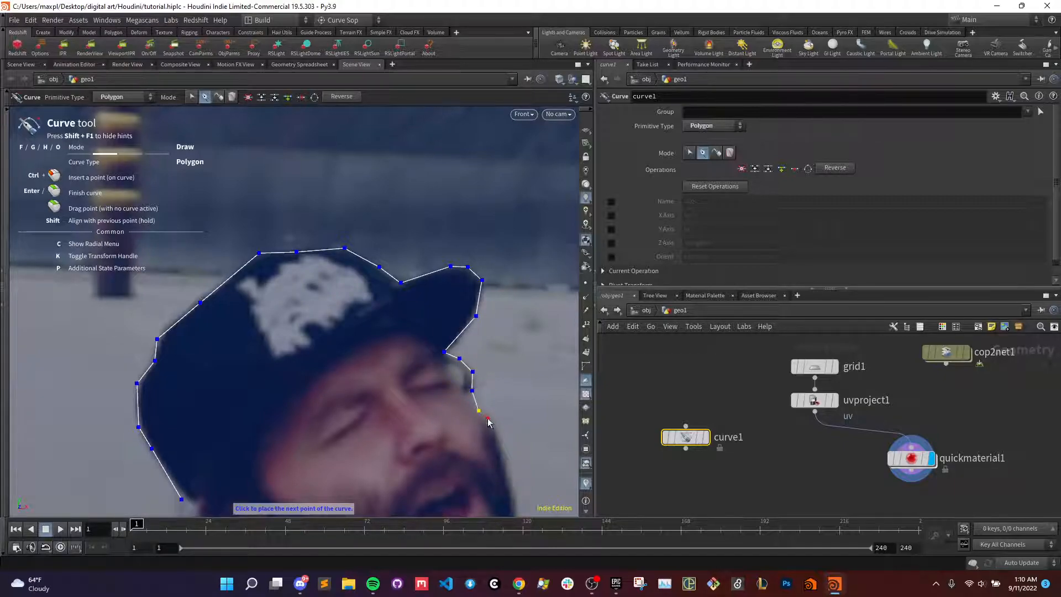
{"action": "left_click", "coordinate": [495, 428]}
{"action": "middle_click_drag", "start_coordinate": [505, 451], "coordinate": [475, 269], "text": "alt"}
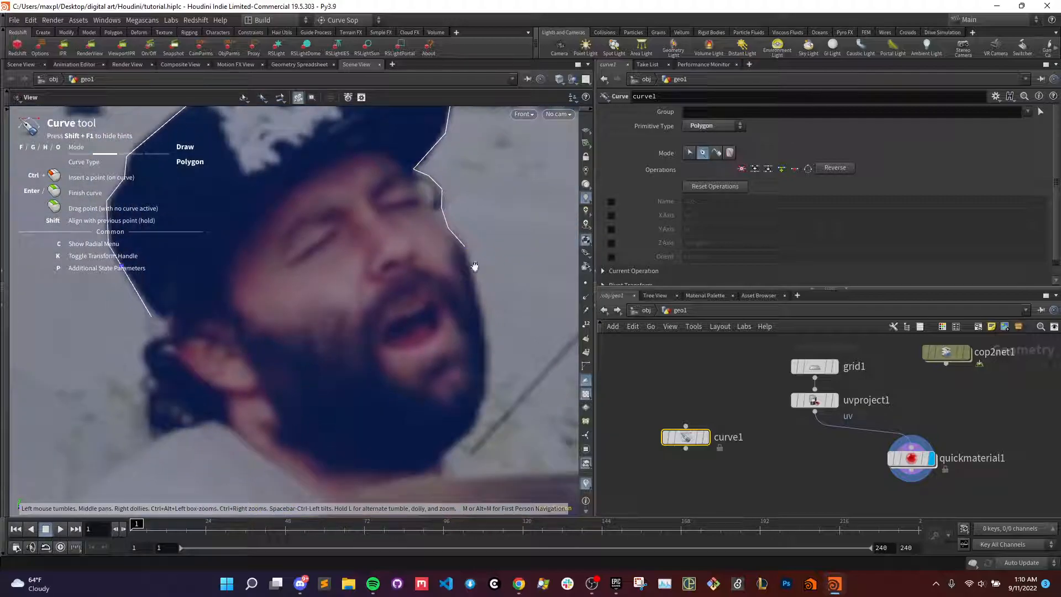
- Trace the outer edge of the beard down to where it meets the cymbal
{"action": "left_click", "coordinate": [484, 322]}
{"action": "left_click", "coordinate": [486, 396]}
{"action": "left_click", "coordinate": [479, 419]}
{"action": "left_click", "coordinate": [438, 459]}
{"action": "left_click", "coordinate": [443, 474]}
{"action": "middle_click_drag", "start_coordinate": [445, 476], "coordinate": [449, 326], "text": "alt"}
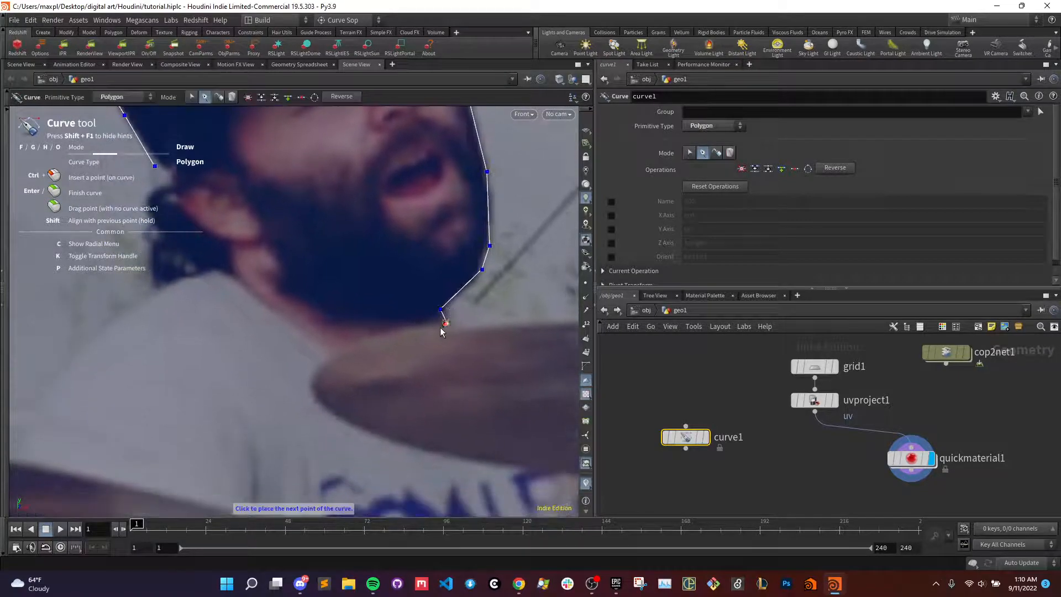
- Carry the curve along the shirt's edge around the near end of the cymbal and along its underside
{"action": "left_click", "coordinate": [382, 336]}
{"action": "left_click", "coordinate": [331, 357]}
{"action": "left_click", "coordinate": [311, 380]}
{"action": "left_click", "coordinate": [322, 408]}
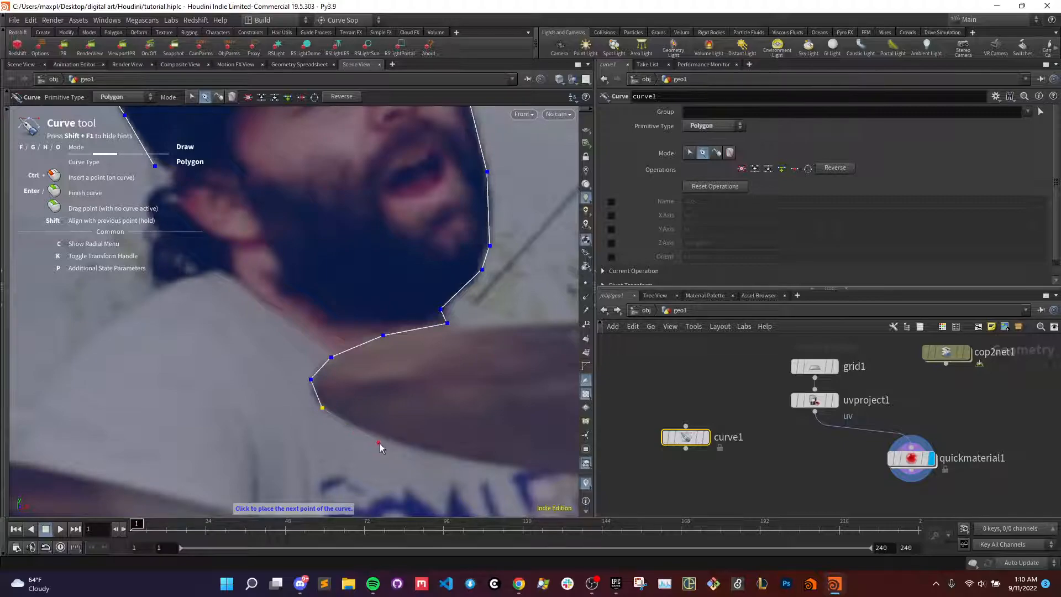
{"action": "left_click", "coordinate": [520, 469]}
{"action": "middle_click_drag", "start_coordinate": [520, 469], "coordinate": [170, 343], "text": "alt"}
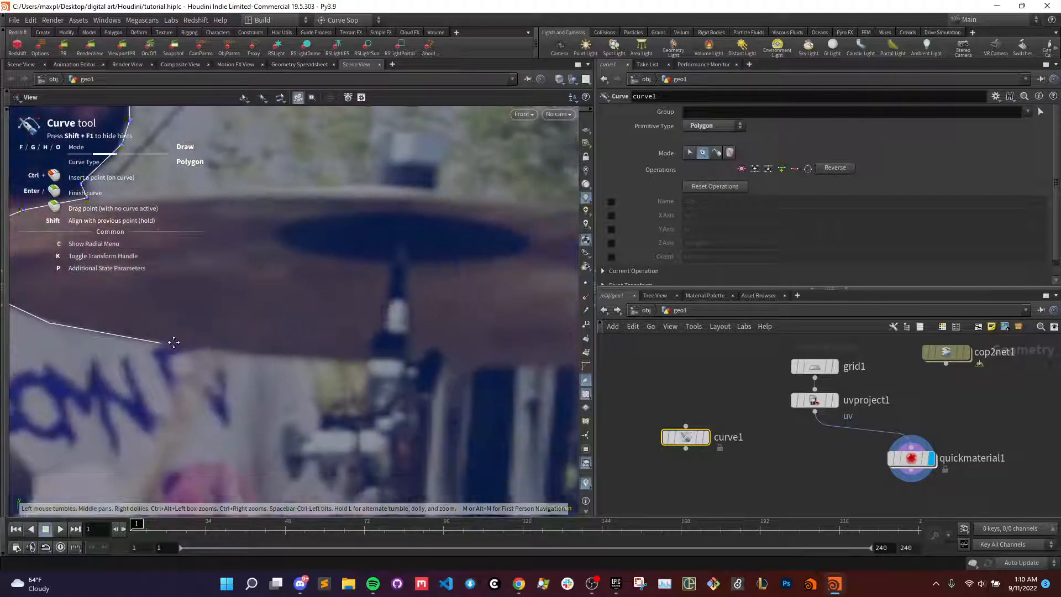
- Extend the curve along the cymbal's underside to the stand and around the stand's clamp
{"action": "left_click", "coordinate": [308, 359]}
{"action": "left_click", "coordinate": [320, 425]}
{"action": "left_click", "coordinate": [307, 434]}
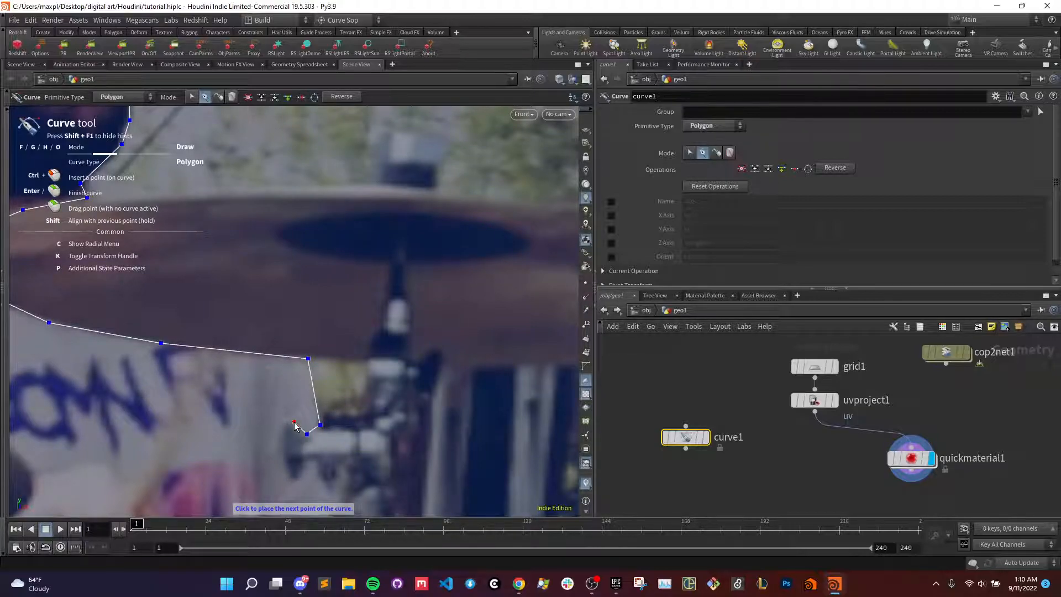
{"action": "left_click", "coordinate": [284, 422]}
{"action": "left_click", "coordinate": [284, 451]}
{"action": "left_click", "coordinate": [290, 480]}
{"action": "left_click", "coordinate": [298, 479]}
{"action": "left_click", "coordinate": [319, 484]}
{"action": "middle_click_drag", "start_coordinate": [320, 484], "coordinate": [339, 351]}
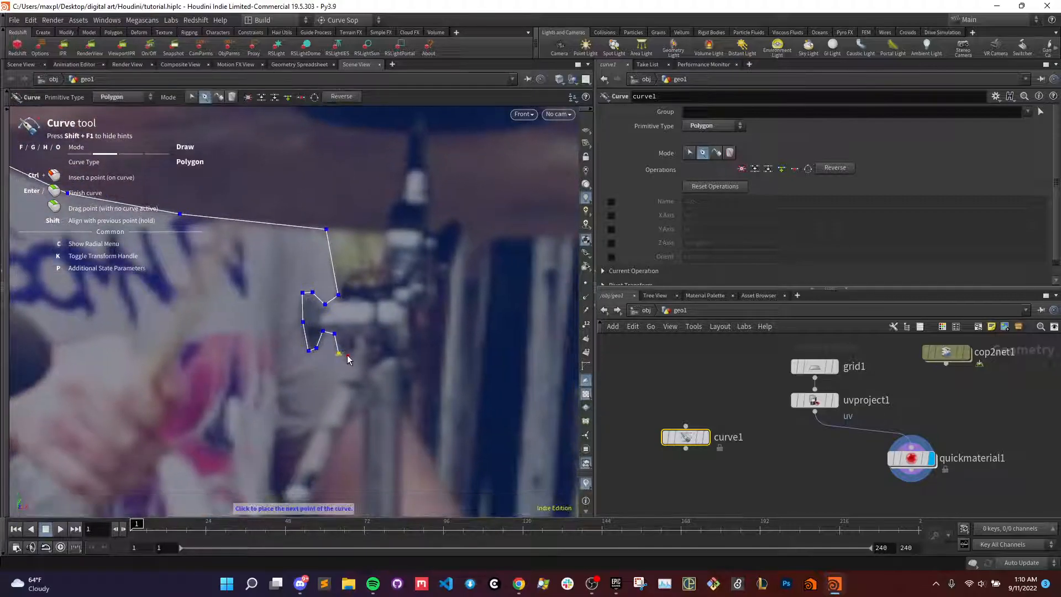
- Carry the curve down the cymbal stand, around the drum and the drummer's legs, and up his back to the other cymbal's underside
{"action": "left_click", "coordinate": [354, 352]}
{"action": "key", "text": "space"}
{"action": "left_click_drag", "start_coordinate": [363, 422], "coordinate": [365, 283]}
{"action": "scroll", "coordinate": [366, 284], "scroll_direction": "down", "scroll_amount": 10}
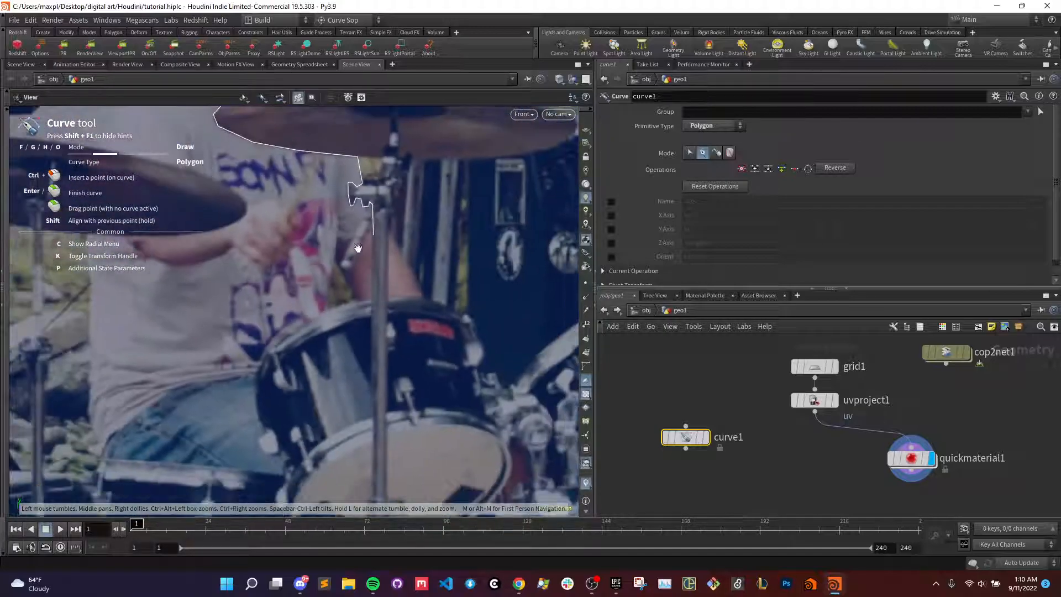
{"action": "left_click_drag", "start_coordinate": [351, 240], "coordinate": [387, 248]}
{"action": "scroll", "coordinate": [396, 289], "scroll_direction": "up", "scroll_amount": 3}
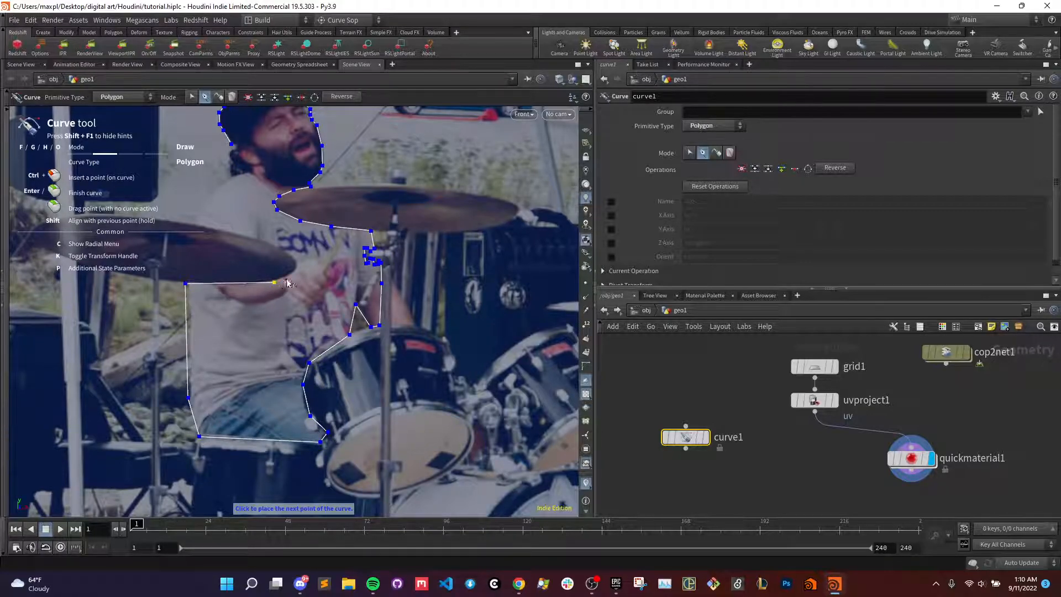
- Close the silhouette past the cymbal and shoulder at the back of the head, and display curve1 on its own
{"action": "left_click", "coordinate": [211, 229]}
{"action": "left_click", "coordinate": [229, 152]}
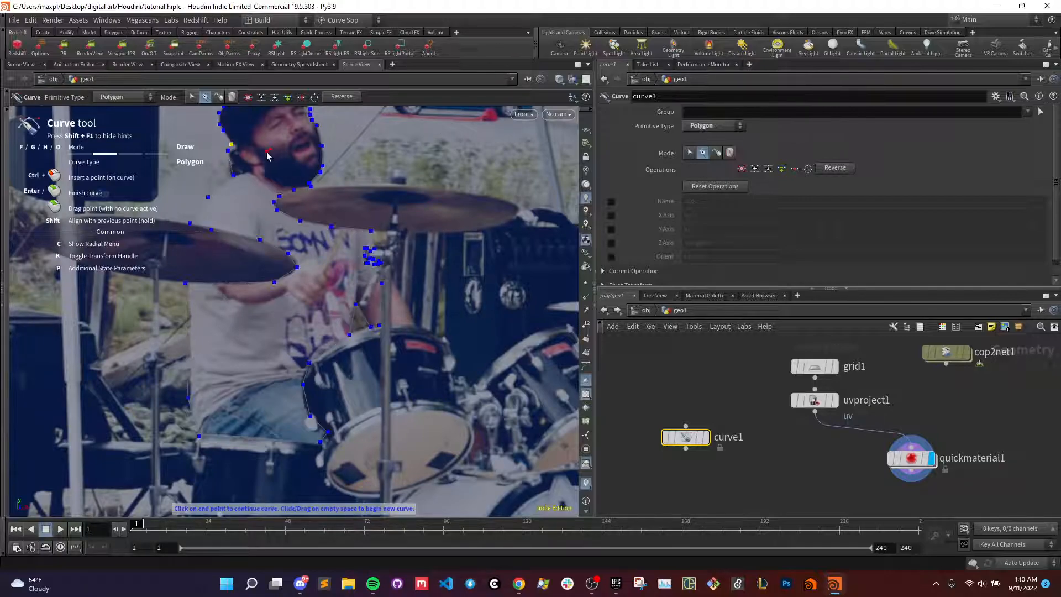
{"action": "scroll", "coordinate": [300, 238], "scroll_direction": "down", "scroll_amount": 3}
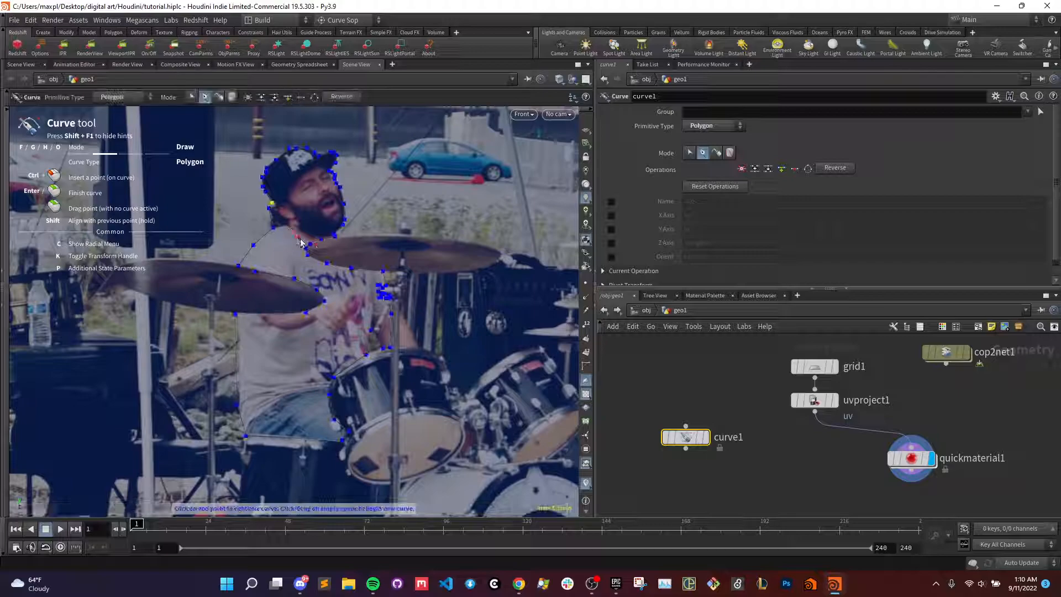
{"action": "left_click", "coordinate": [706, 437]}
{"action": "key", "text": "Return"}
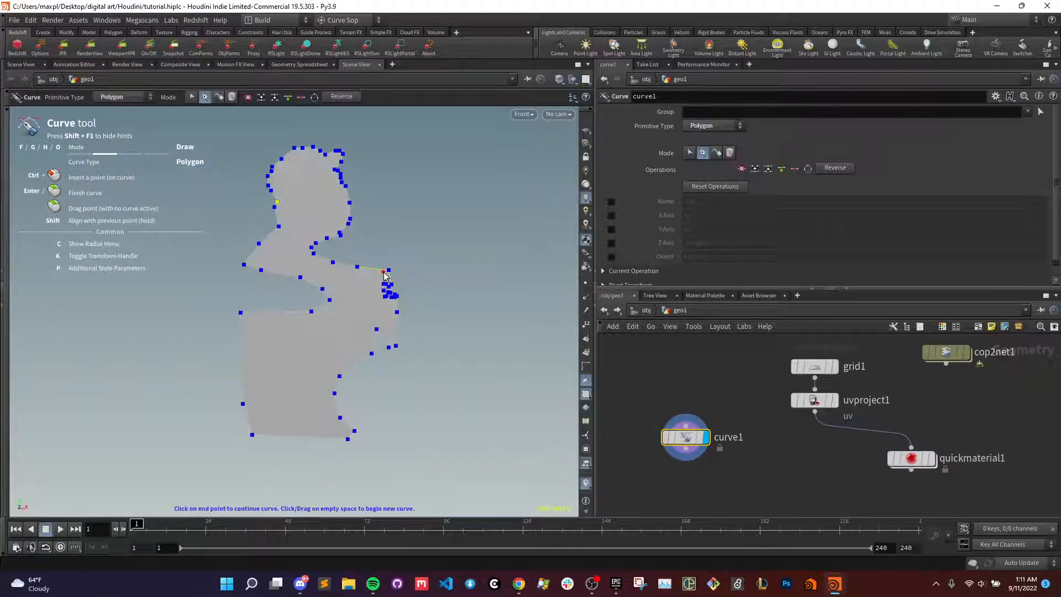
- Add a Boolean node with uvproject1 as Geometry A and curve1 as Geometry B, and display its result
{"action": "middle_click_drag", "start_coordinate": [820, 467], "coordinate": [816, 440]}
{"action": "key", "text": "Tab"}
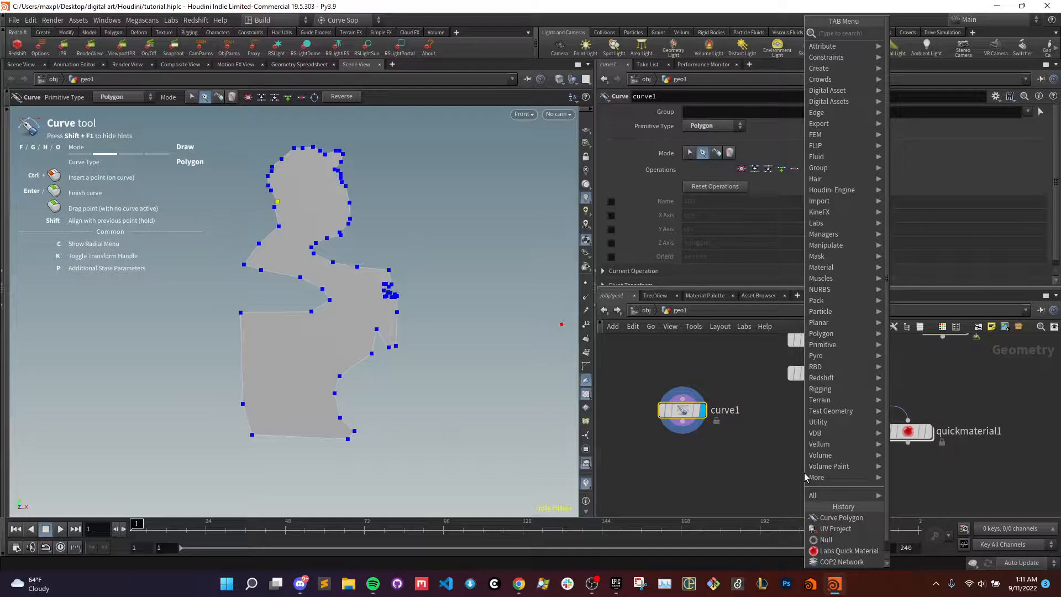
{"action": "left_click", "coordinate": [805, 473]}
{"action": "left_click", "coordinate": [804, 472]}
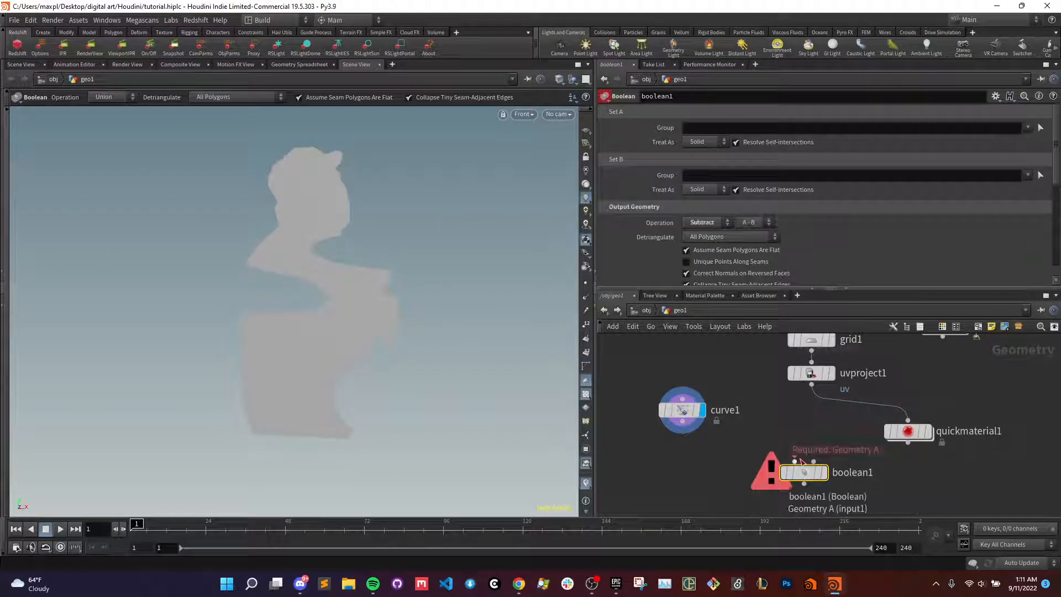
{"action": "left_click_drag", "start_coordinate": [795, 461], "coordinate": [810, 402]}
{"action": "left_click_drag", "start_coordinate": [813, 456], "coordinate": [683, 421]}
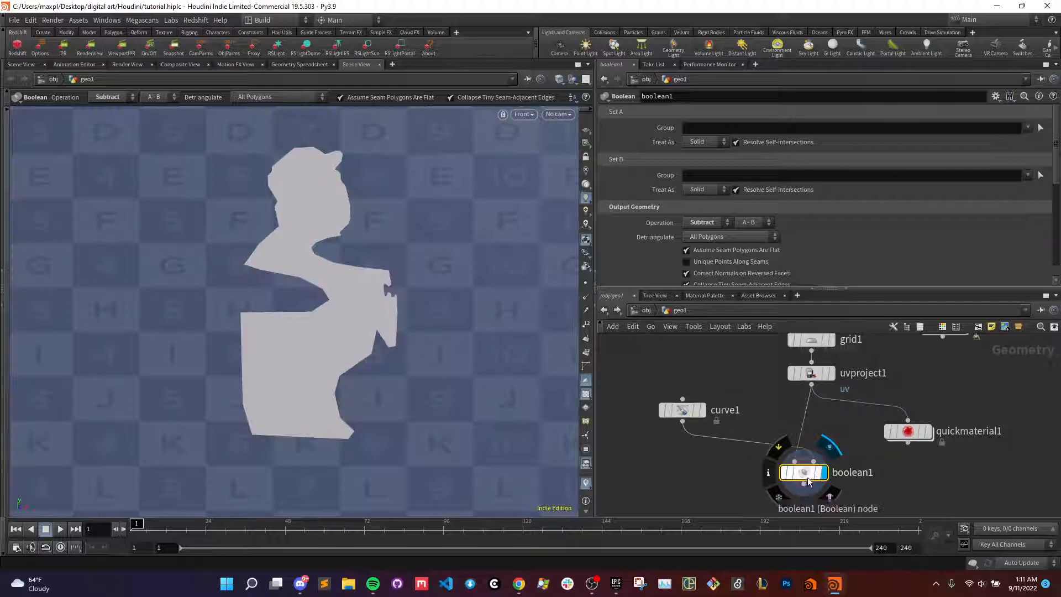
{"action": "left_click_drag", "start_coordinate": [808, 481], "coordinate": [782, 467]}
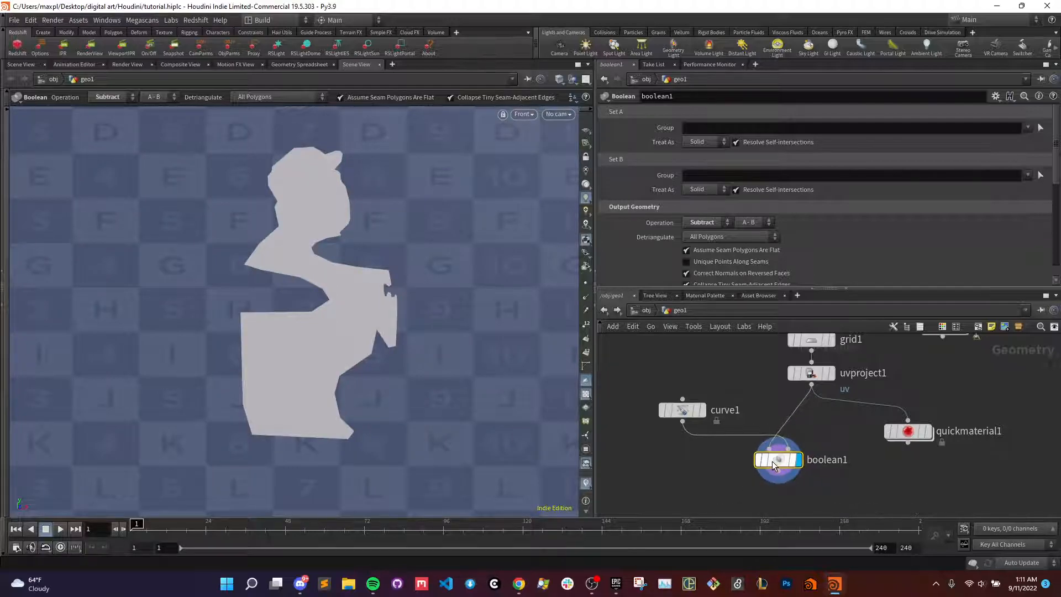
- Detach quickmaterial1 from uvproject1, feed it from boolean1, and display the textured result in the full front view
{"action": "left_click_drag", "start_coordinate": [913, 435], "coordinate": [816, 504]}
{"action": "scroll", "coordinate": [874, 434], "scroll_direction": "down", "scroll_amount": 1}
{"action": "middle_click_drag", "start_coordinate": [869, 471], "coordinate": [886, 412]}
{"action": "left_click_drag", "start_coordinate": [851, 433], "coordinate": [851, 456]}
{"action": "key", "text": "y"}
{"action": "left_click_drag", "start_coordinate": [823, 424], "coordinate": [839, 444]}
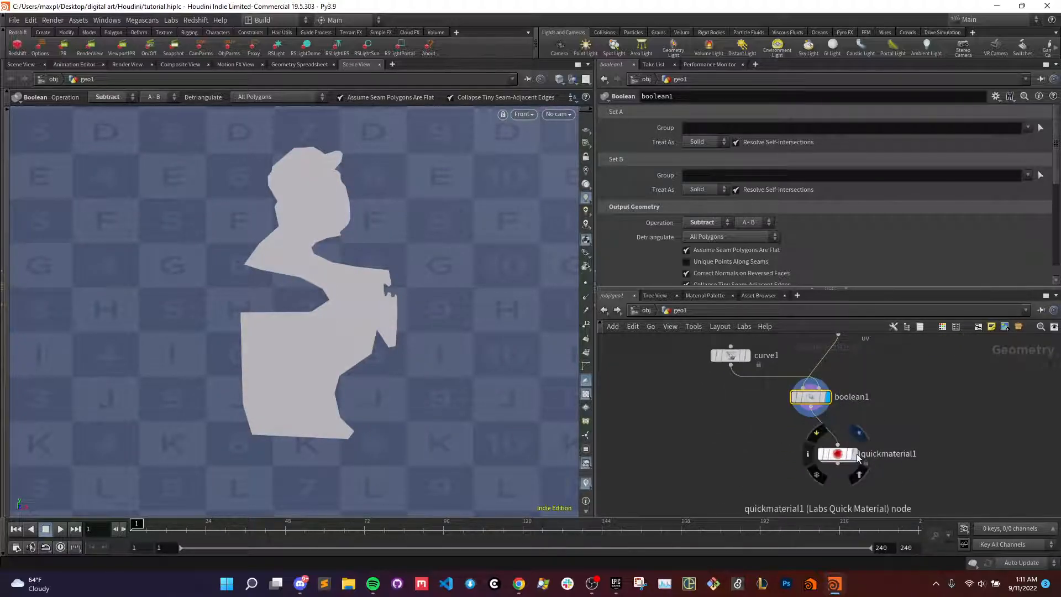
{"action": "left_click", "coordinate": [855, 454]}
{"action": "key", "text": "space+g"}
{"action": "right_click_drag", "start_coordinate": [363, 311], "coordinate": [217, 306], "text": "alt"}
{"action": "middle_click_drag", "start_coordinate": [217, 306], "coordinate": [291, 295], "text": "alt"}
{"action": "middle_click_drag", "start_coordinate": [405, 320], "coordinate": [411, 325], "text": "alt"}
{"action": "right_click_drag", "start_coordinate": [411, 325], "coordinate": [533, 340], "text": "alt"}
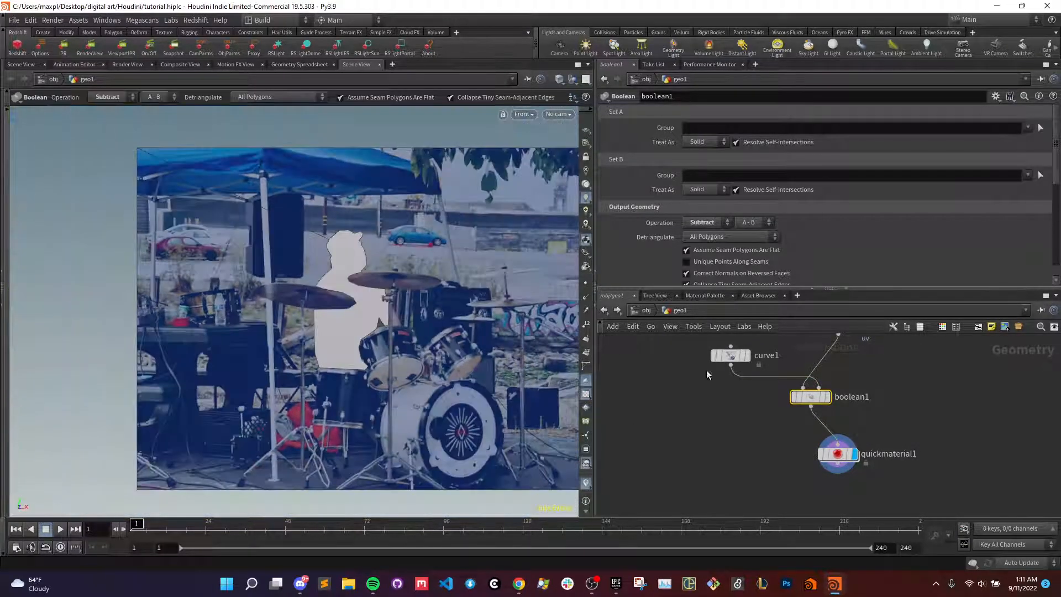
- Cut uvproject1 from above boolean1 and paste it onto the connection between boolean1 and quickmaterial1
{"action": "middle_click_drag", "start_coordinate": [724, 414], "coordinate": [674, 460]}
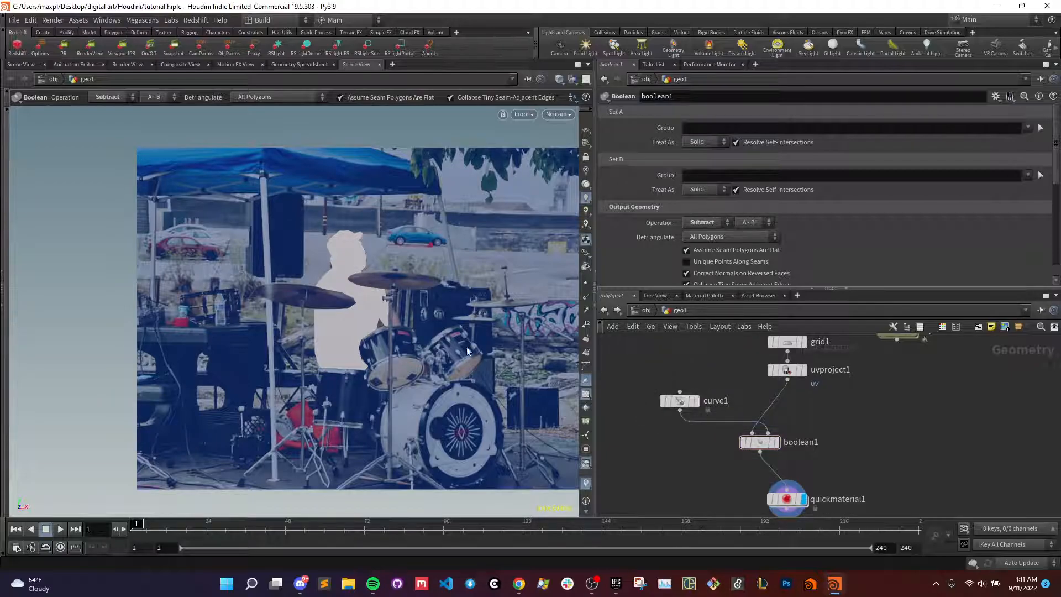
{"action": "scroll", "coordinate": [391, 334], "scroll_direction": "up", "scroll_amount": 4}
{"action": "scroll", "coordinate": [389, 333], "scroll_direction": "down", "scroll_amount": 4}
{"action": "left_click", "coordinate": [784, 370]}
{"action": "key", "text": "ctrl+x"}
{"action": "left_click_drag", "start_coordinate": [768, 444], "coordinate": [767, 418]}
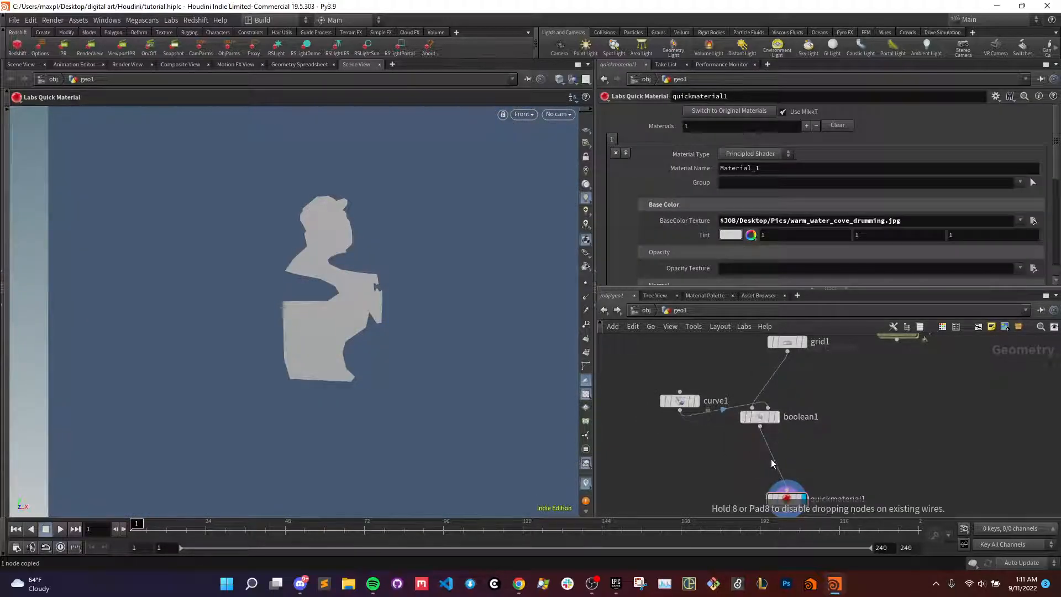
{"action": "key", "text": "ctrl+v"}
{"action": "left_click_drag", "start_coordinate": [775, 460], "coordinate": [783, 467]}
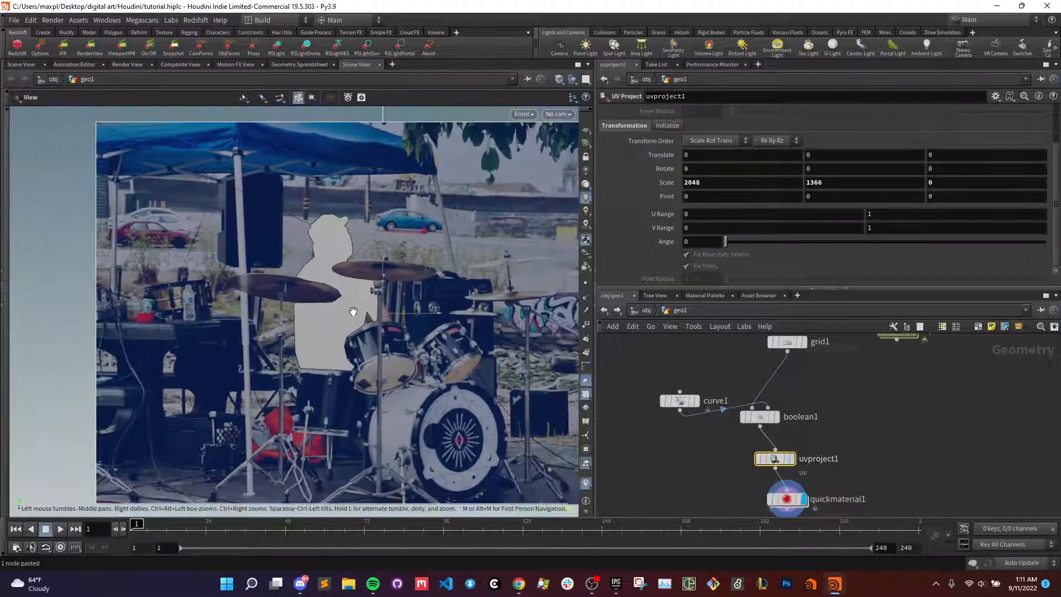
- Examine the silhouette within the textured grid, then display curve1 to check its shape by itself
{"action": "scroll", "coordinate": [346, 310], "scroll_direction": "up", "scroll_amount": 2}
{"action": "scroll", "coordinate": [341, 308], "scroll_direction": "down", "scroll_amount": 4}
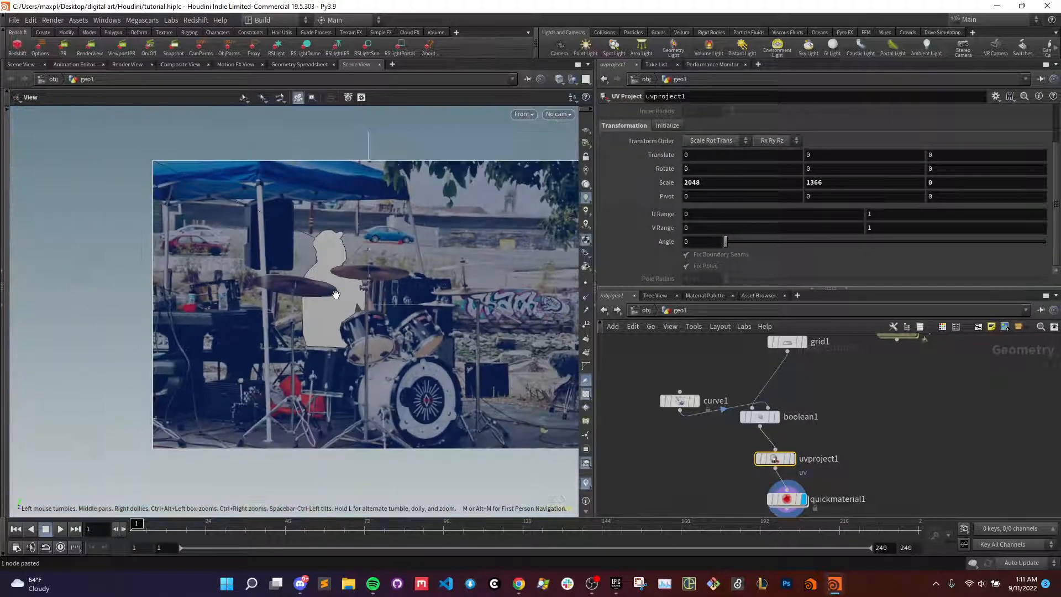
{"action": "scroll", "coordinate": [718, 421], "scroll_direction": "up", "scroll_amount": 3}
{"action": "left_click_drag", "start_coordinate": [652, 392], "coordinate": [659, 353]}
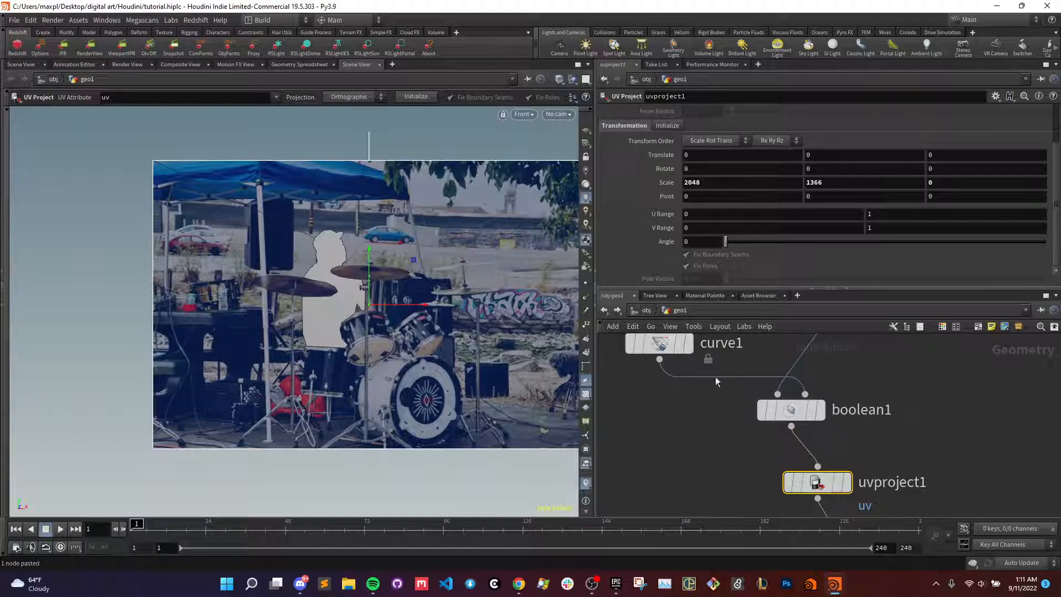
{"action": "left_click", "coordinate": [791, 403]}
{"action": "middle_click_drag", "start_coordinate": [735, 353], "coordinate": [713, 419]}
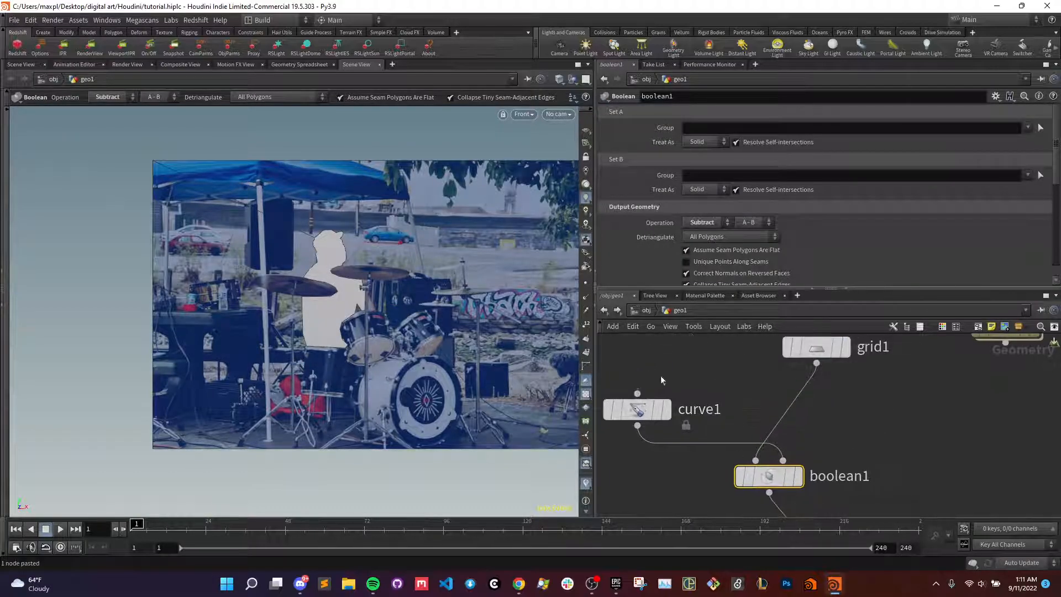
{"action": "left_click", "coordinate": [845, 348]}
{"action": "left_click_drag", "start_coordinate": [666, 415], "coordinate": [674, 372]}
{"action": "left_click", "coordinate": [674, 371]}
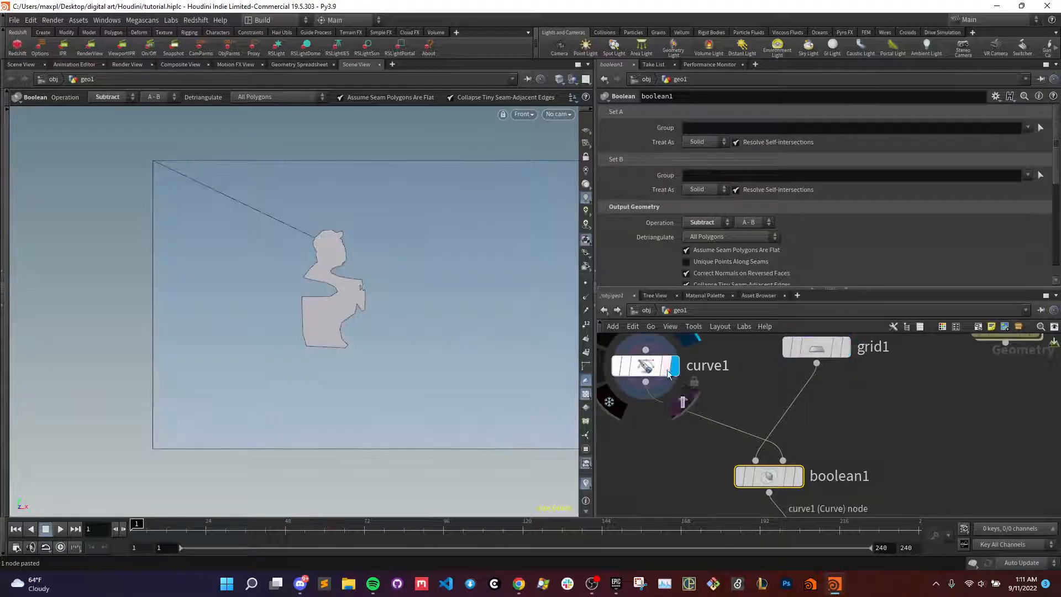
- Display boolean1 and examine how the curve's silhouette cuts into the grid
{"action": "left_click", "coordinate": [799, 477]}
{"action": "key", "text": "Escape"}
{"action": "key", "text": "Return"}
{"action": "key", "text": "Escape"}
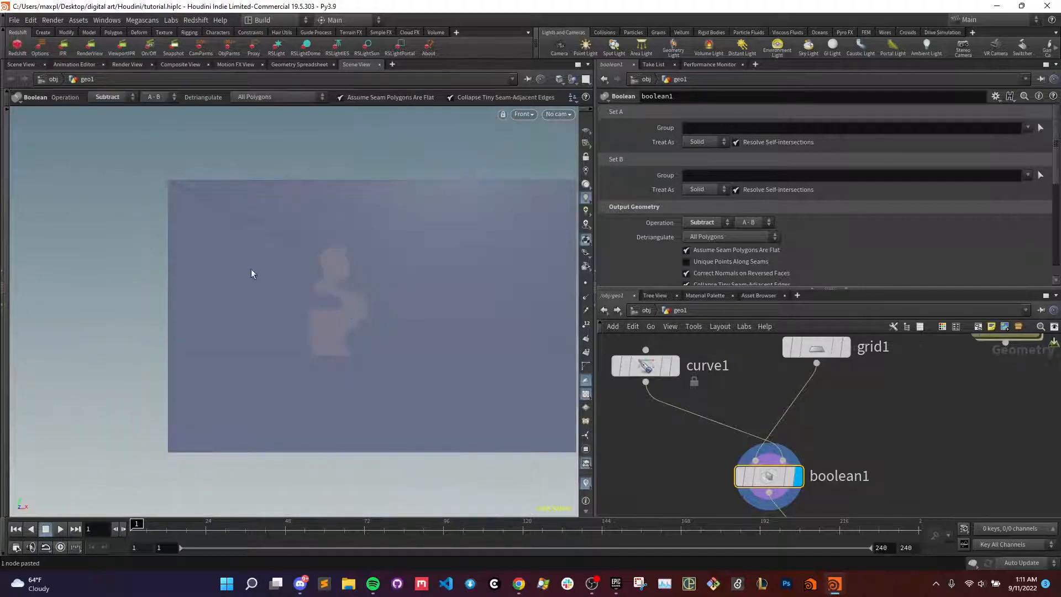
{"action": "key", "text": "s"}
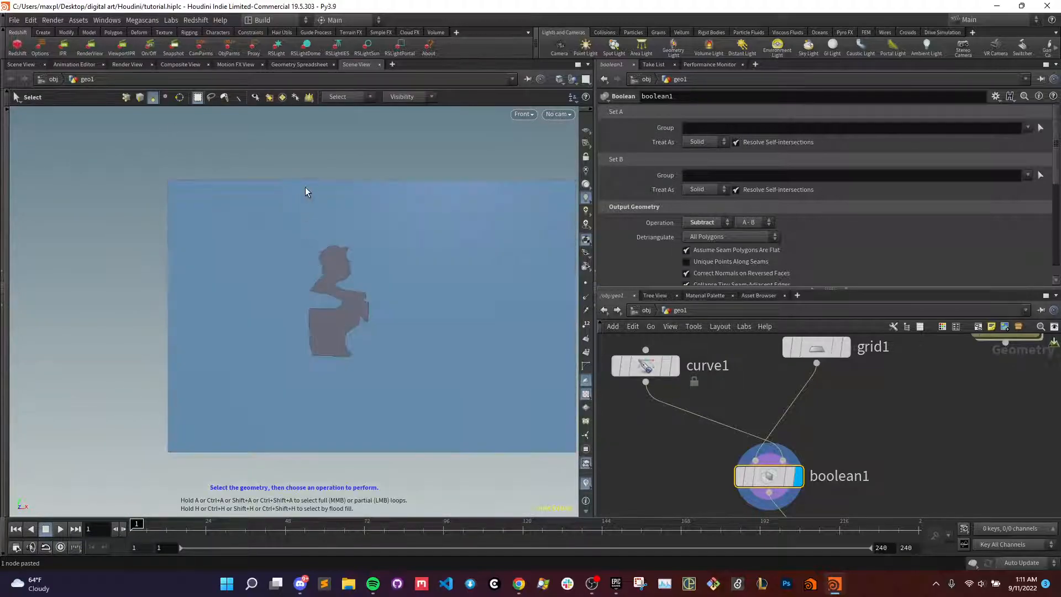
{"action": "key", "text": "Escape"}
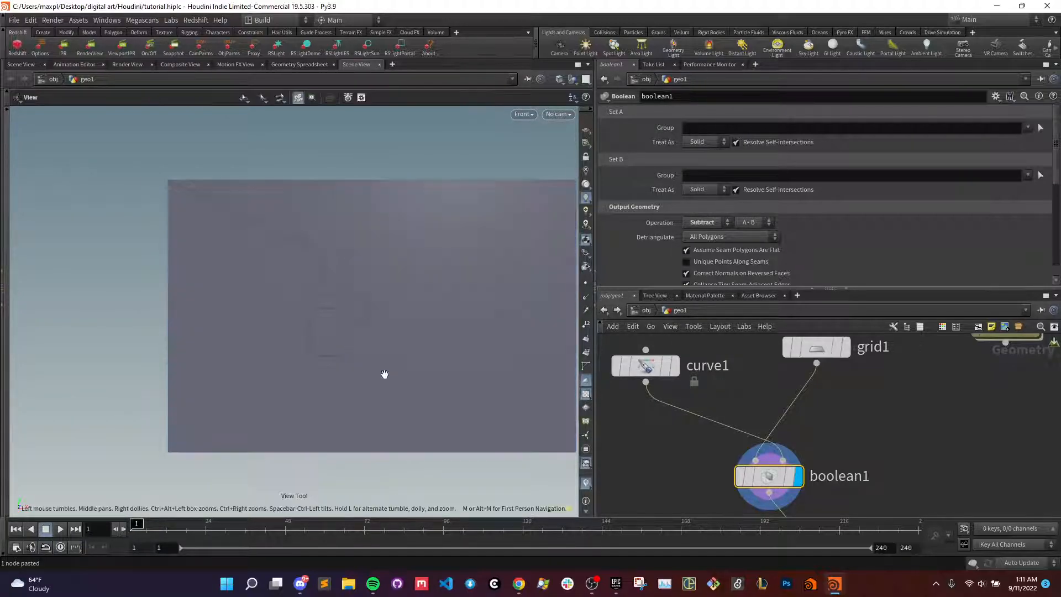
{"action": "scroll", "coordinate": [392, 338], "scroll_direction": "down", "scroll_amount": 3}
- Display uvproject1 and then quickmaterial1 to examine the UV checker pattern and the photo texture over the drummer
{"action": "middle_click_drag", "start_coordinate": [888, 474], "coordinate": [843, 360]}
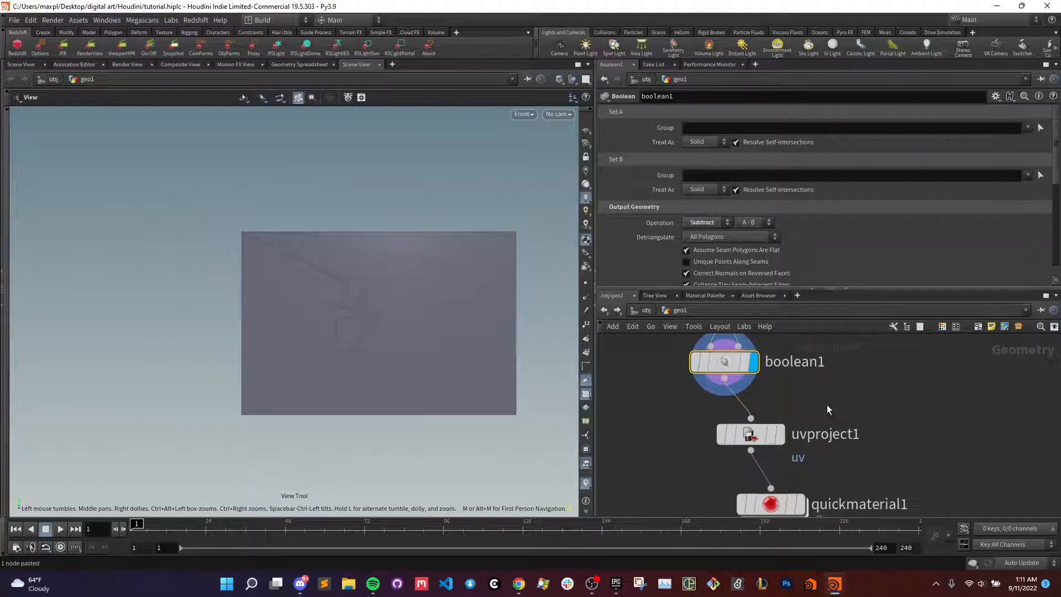
{"action": "left_click", "coordinate": [780, 434]}
{"action": "middle_click_drag", "start_coordinate": [881, 463], "coordinate": [879, 406]}
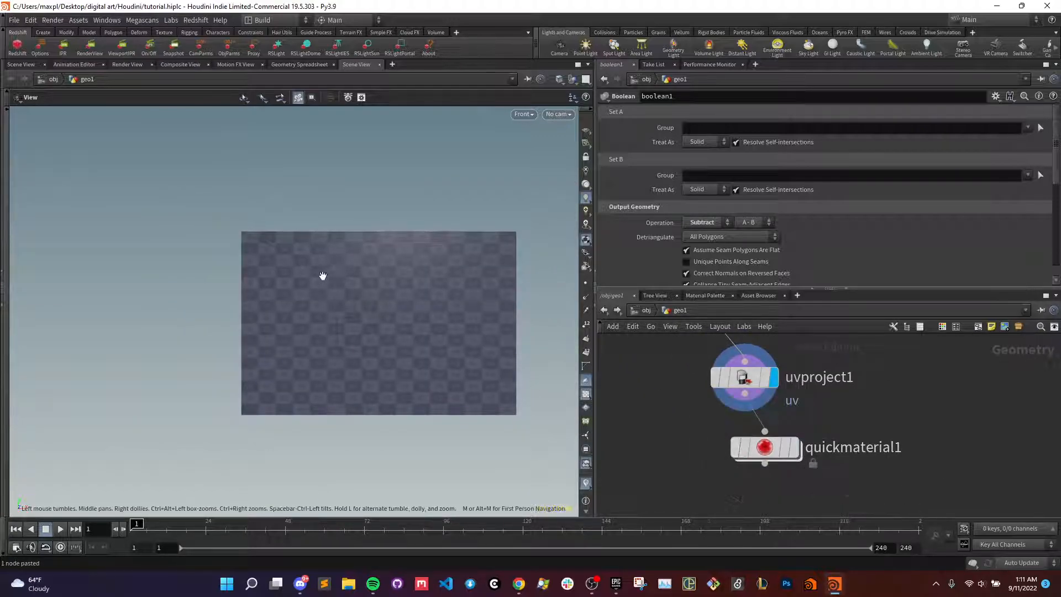
{"action": "scroll", "coordinate": [342, 308], "scroll_direction": "up", "scroll_amount": 3}
{"action": "scroll", "coordinate": [341, 308], "scroll_direction": "up", "scroll_amount": 4}
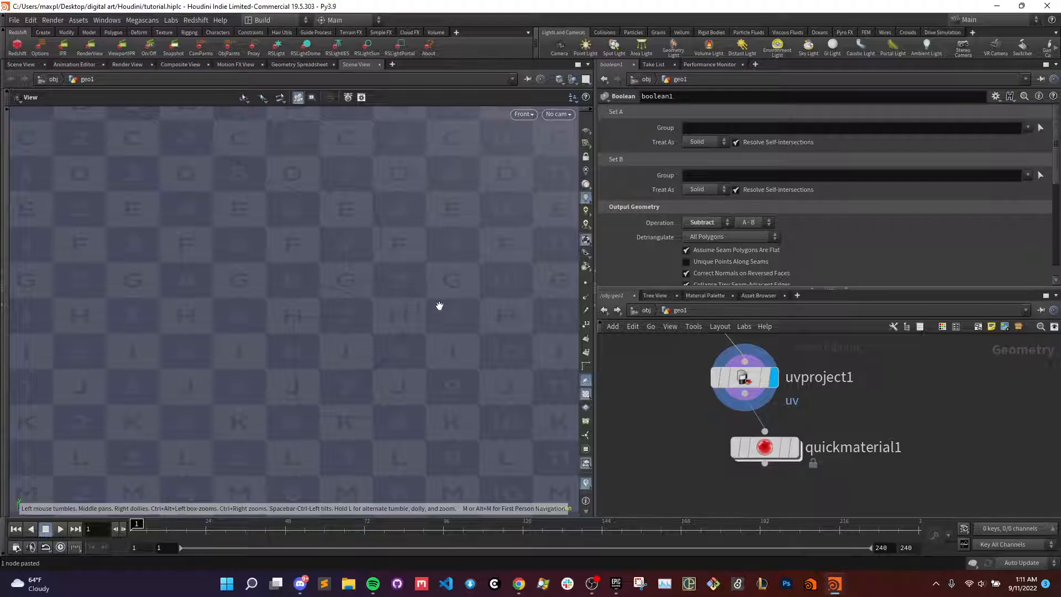
{"action": "scroll", "coordinate": [438, 305], "scroll_direction": "down", "scroll_amount": 5}
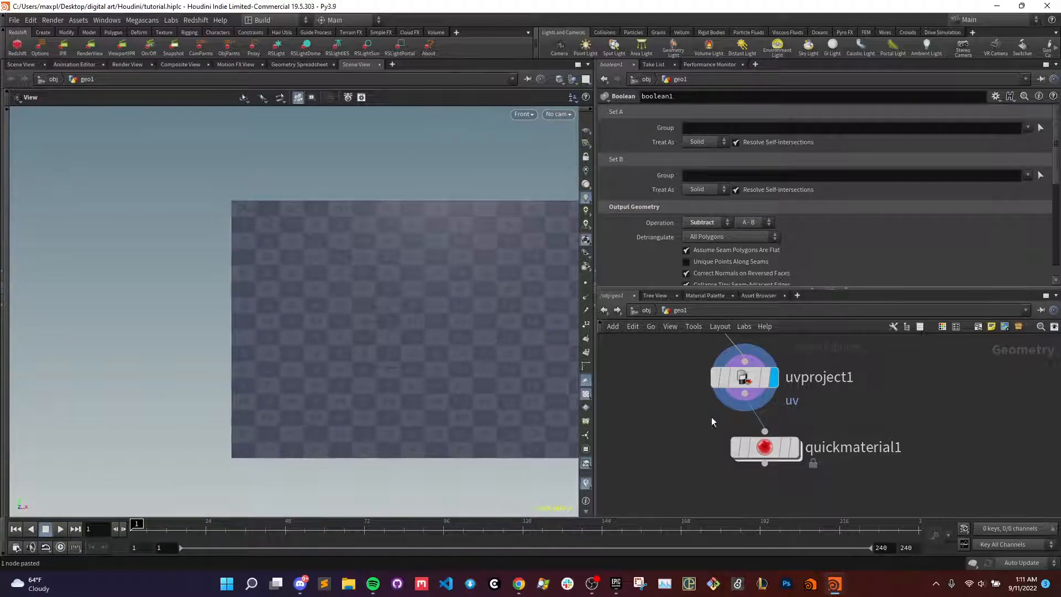
{"action": "left_click", "coordinate": [794, 448]}
{"action": "scroll", "coordinate": [399, 313], "scroll_direction": "up", "scroll_amount": 5}
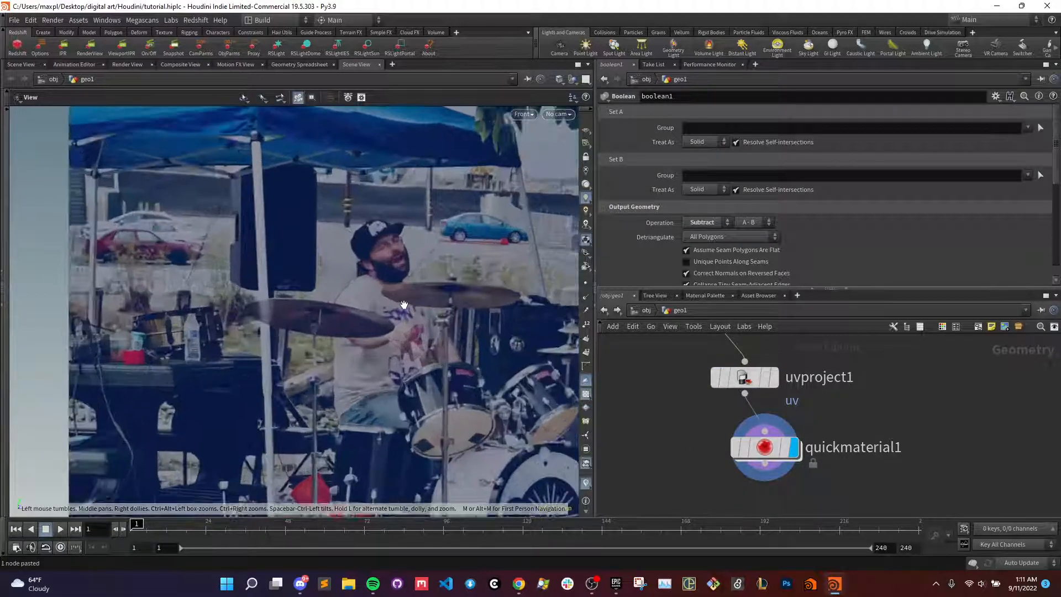
{"action": "scroll", "coordinate": [353, 272], "scroll_direction": "down", "scroll_amount": 5}
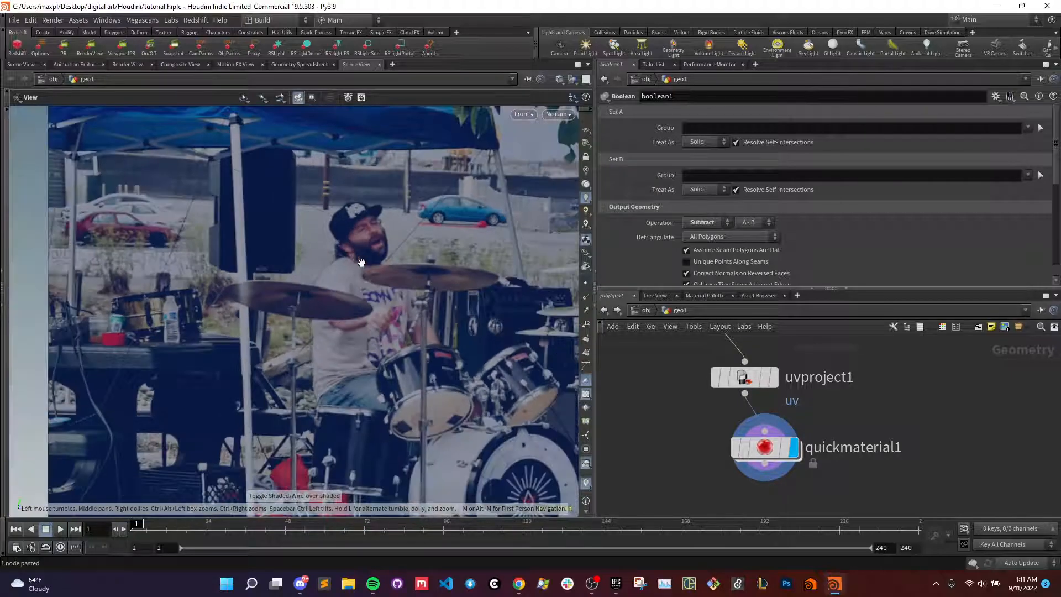
- Move quickmaterial1 aside and place a new Material node below uvproject1
{"action": "mouse_move", "coordinate": [789, 452]}
{"action": "left_click_drag", "start_coordinate": [788, 452], "coordinate": [885, 455]}
{"action": "scroll", "coordinate": [693, 446], "scroll_direction": "down", "scroll_amount": 3}
{"action": "middle_click_drag", "start_coordinate": [682, 448], "coordinate": [748, 470]}
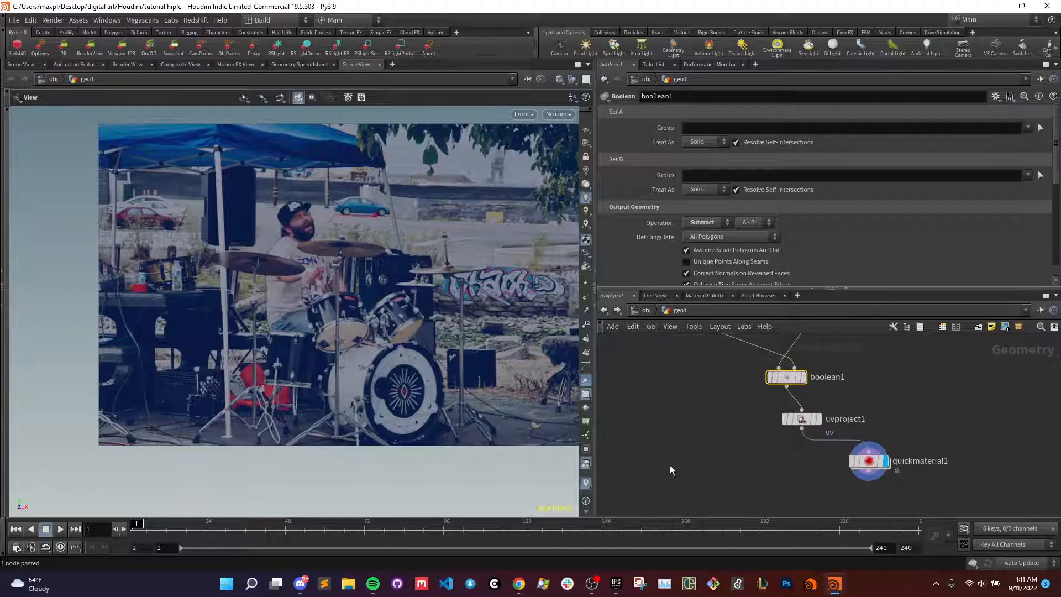
{"action": "key", "text": "Tab"}
{"action": "type", "text": "mat"}
{"action": "key", "text": "Return"}
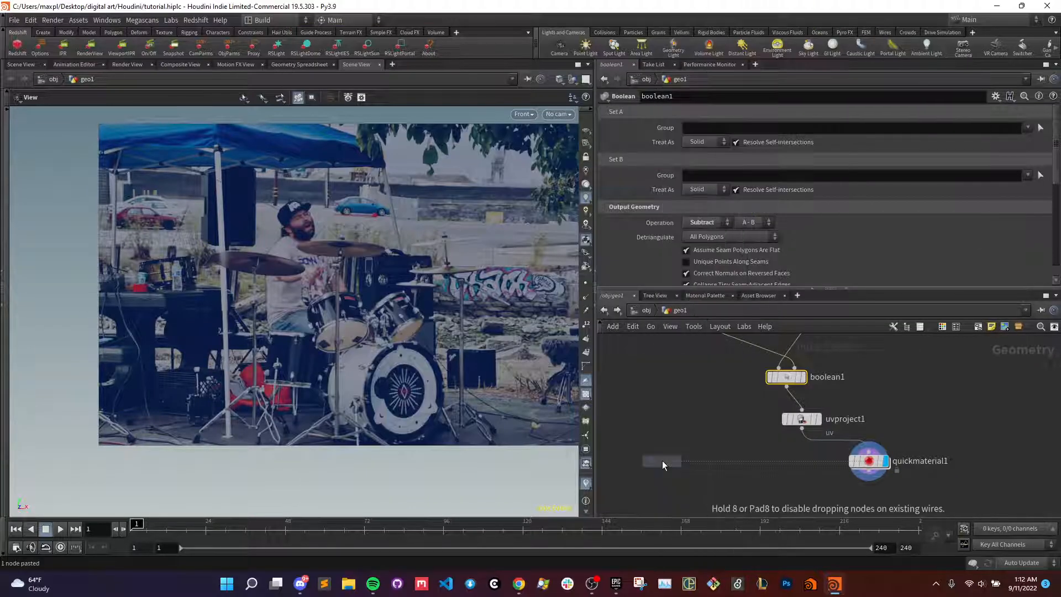
{"action": "left_click", "coordinate": [662, 459]}
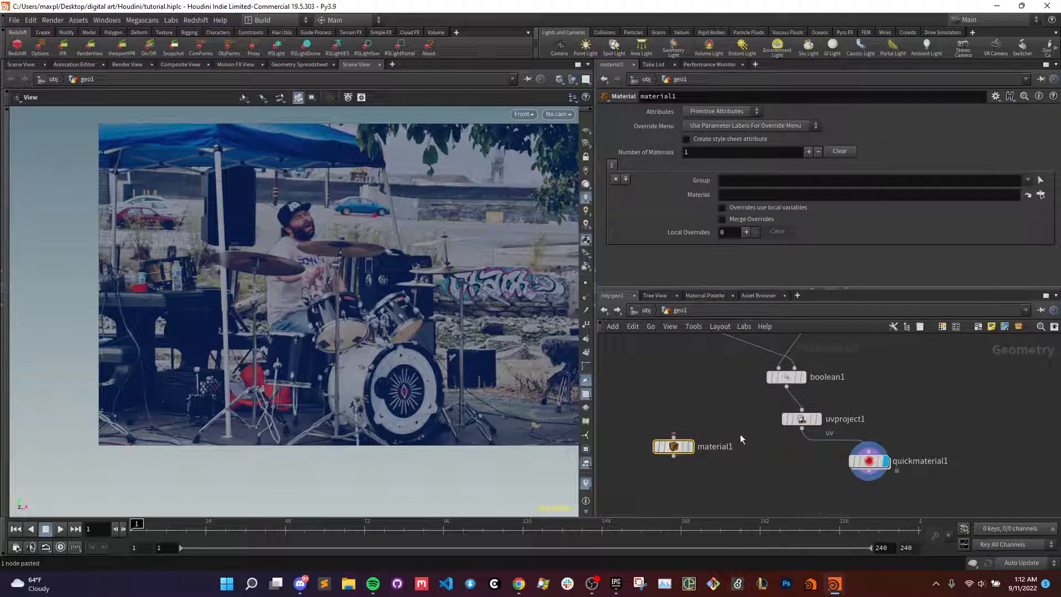
{"action": "mouse_move", "coordinate": [674, 451]}
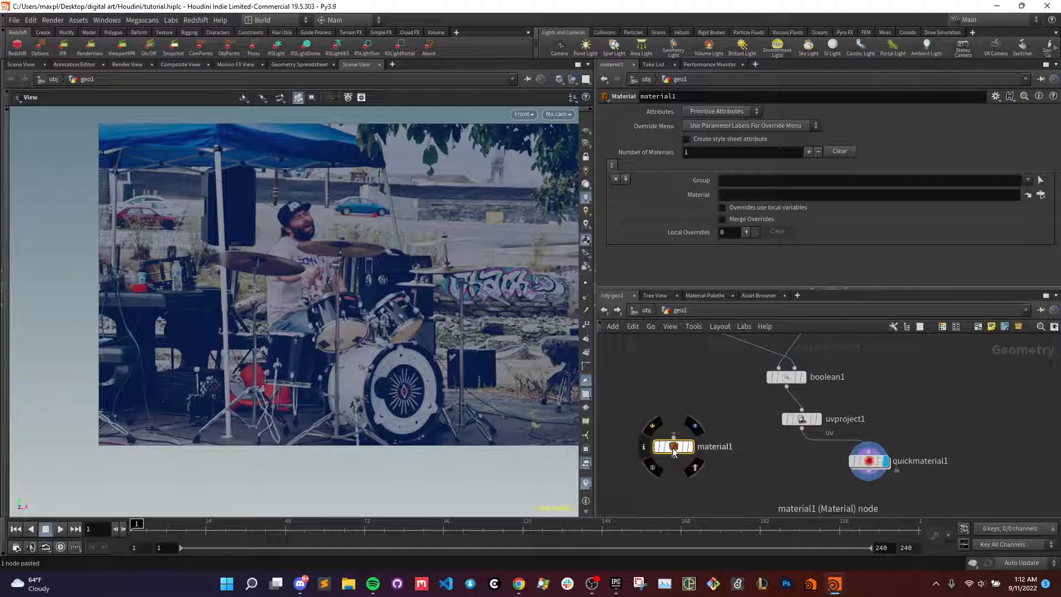
{"action": "left_click_drag", "start_coordinate": [673, 452], "coordinate": [801, 482]}
- Add a Material Network node inside geo1 and go inside it
{"action": "key", "text": "Tab"}
{"action": "type", "text": "matnet"}
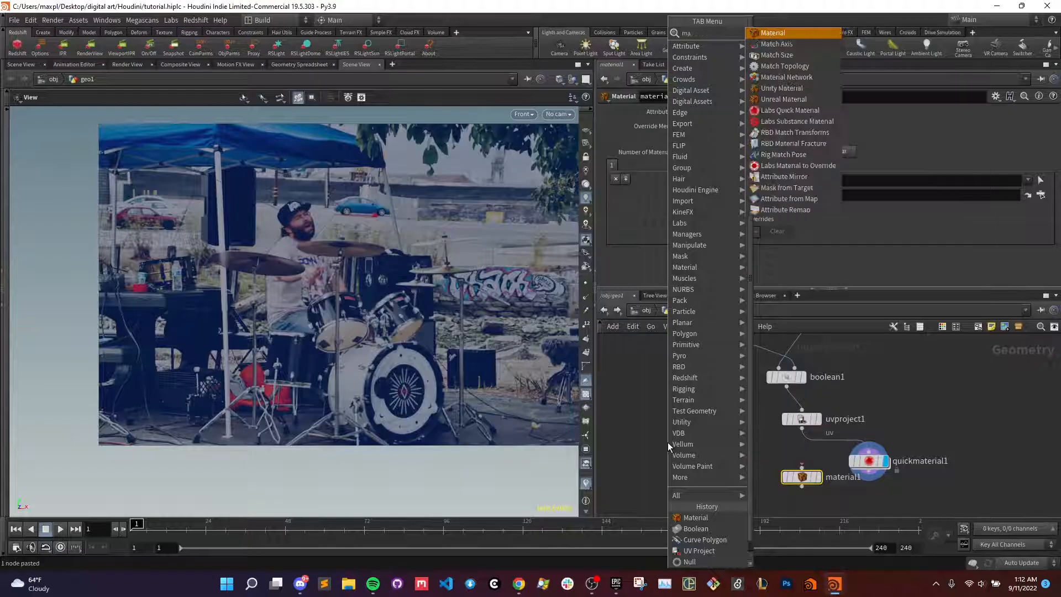
{"action": "key", "text": "Return"}
{"action": "left_click", "coordinate": [667, 443]}
{"action": "double_click", "coordinate": [668, 442]}
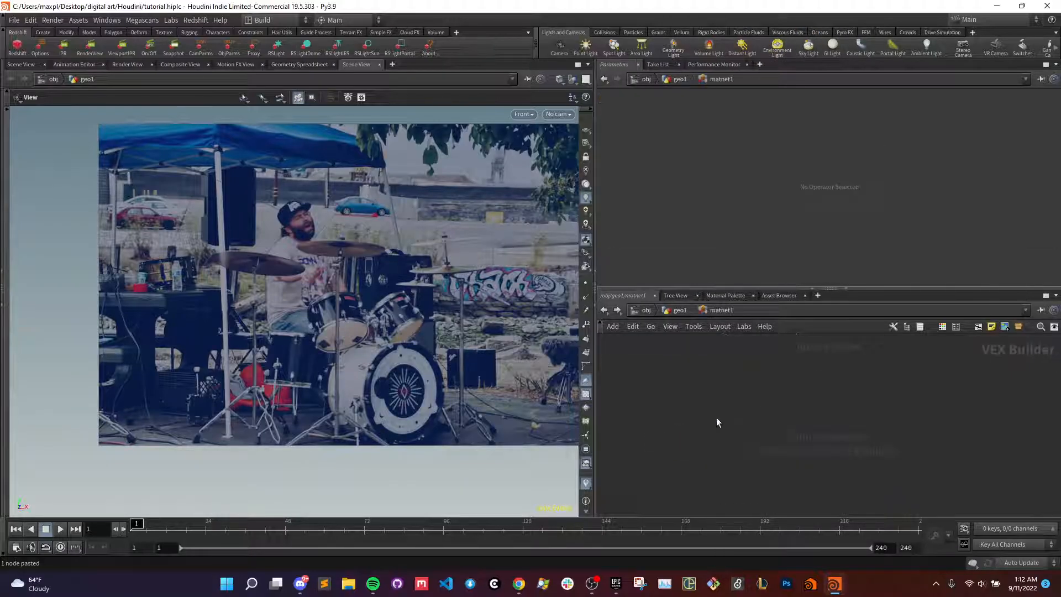
- Add a Material Builder node inside the matnet1 material network
{"action": "key", "text": "Tab"}
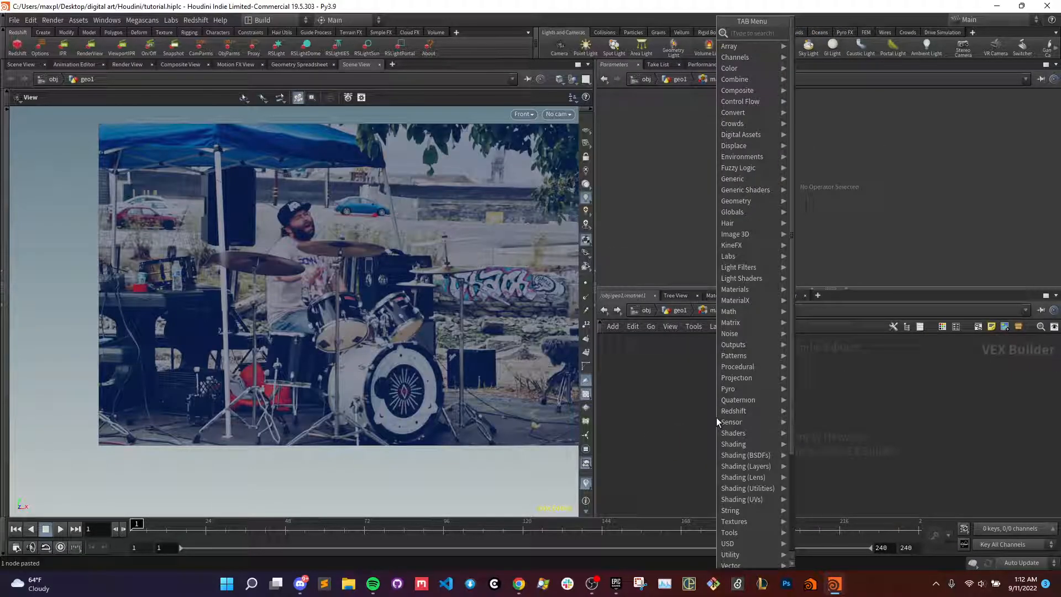
{"action": "type", "text": "material b"}
{"action": "key", "text": "Return"}
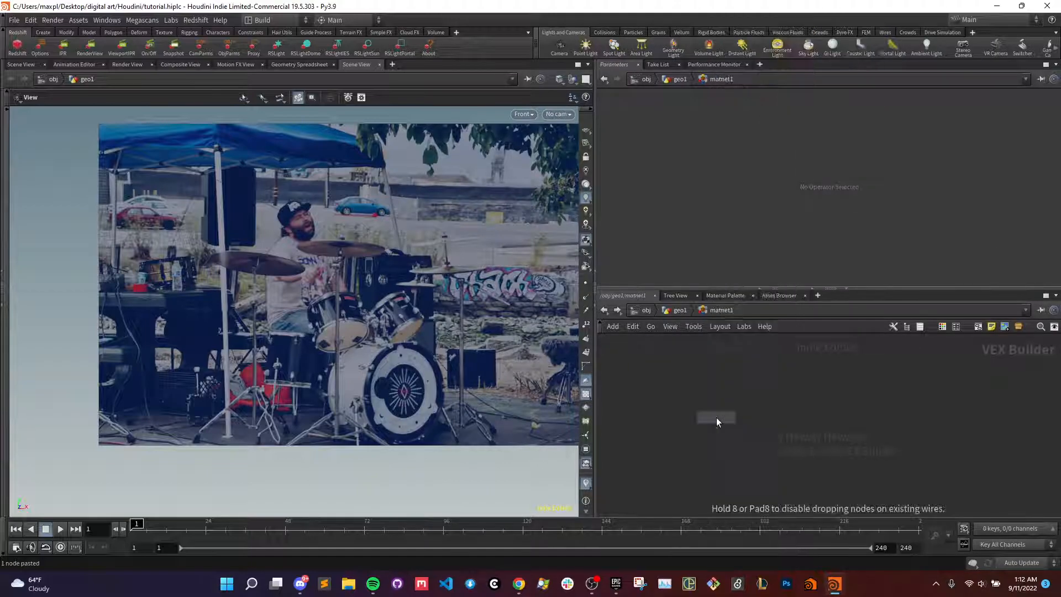
{"action": "left_click", "coordinate": [716, 417]}
{"action": "left_click_drag", "start_coordinate": [717, 416], "coordinate": [738, 413]}
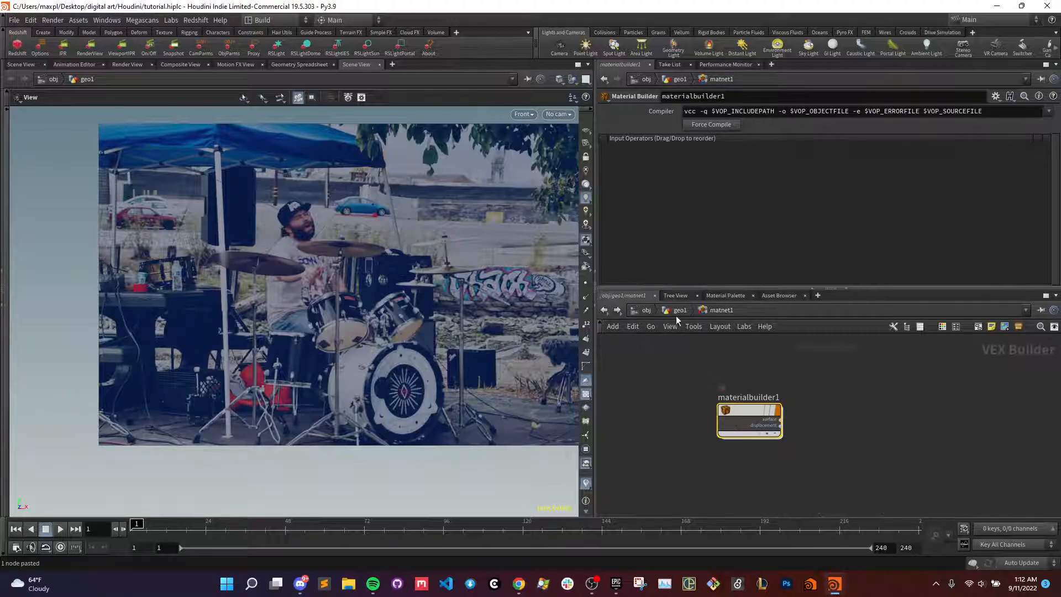
- Return to geo1 to check the material1 node's parameters, and go inside materialbuilder1 in matnet1
{"action": "key", "text": "u"}
{"action": "left_click_drag", "start_coordinate": [802, 429], "coordinate": [802, 468]}
{"action": "left_click", "coordinate": [818, 476]}
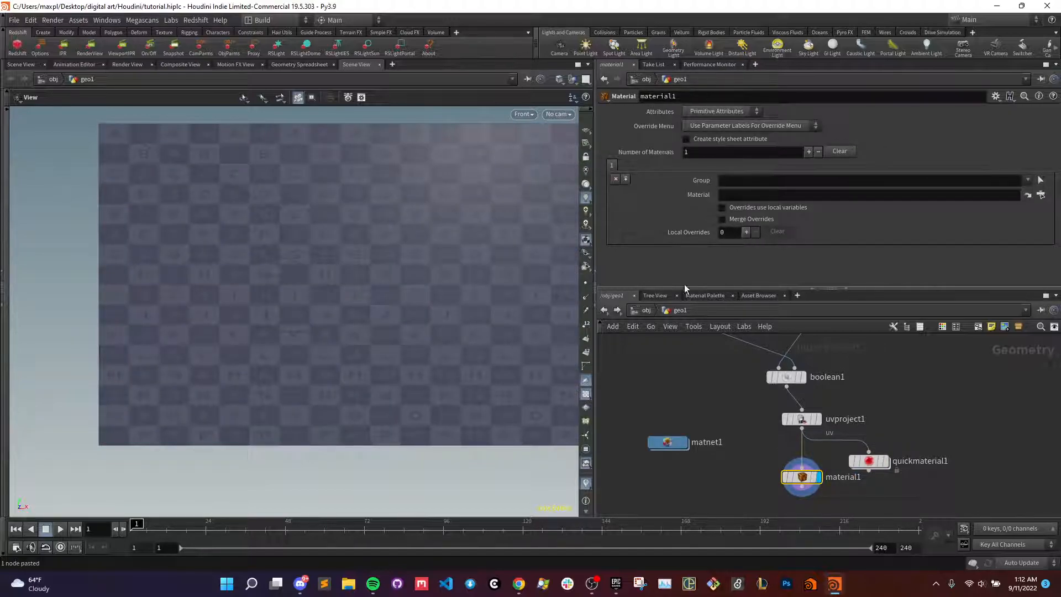
{"action": "double_click", "coordinate": [668, 442]}
{"action": "double_click", "coordinate": [748, 411]}
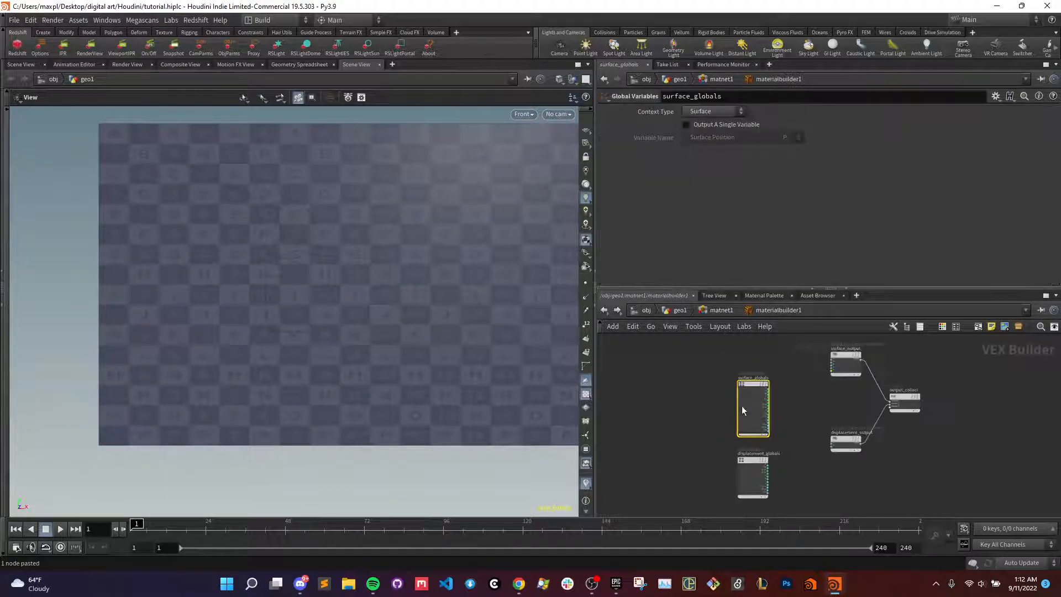
- Delete the displacement_globals and displacement_output nodes from the material builder
{"action": "middle_click_drag", "start_coordinate": [792, 384], "coordinate": [760, 371]}
{"action": "scroll", "coordinate": [765, 374], "scroll_direction": "down", "scroll_amount": 2}
{"action": "scroll", "coordinate": [765, 374], "scroll_direction": "up", "scroll_amount": 4}
{"action": "left_click_drag", "start_coordinate": [805, 430], "coordinate": [687, 446]}
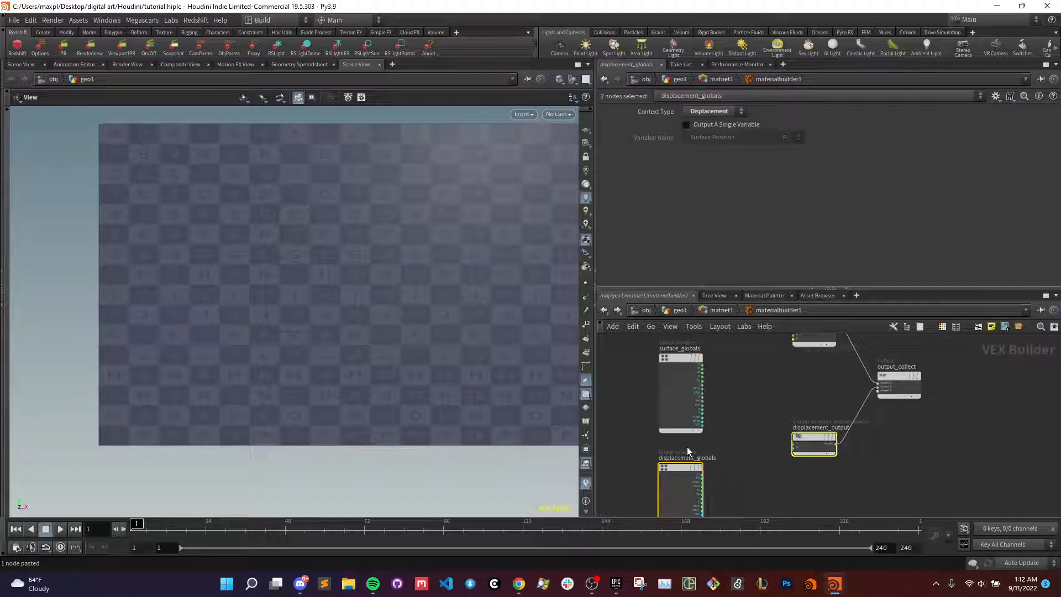
{"action": "key", "text": "Delete"}
- Delete the surface_globals node, keeping only surface_output and output_collect
{"action": "scroll", "coordinate": [734, 380], "scroll_direction": "up", "scroll_amount": 3}
{"action": "left_click_drag", "start_coordinate": [652, 431], "coordinate": [685, 371]}
{"action": "scroll", "coordinate": [717, 385], "scroll_direction": "down", "scroll_amount": 1}
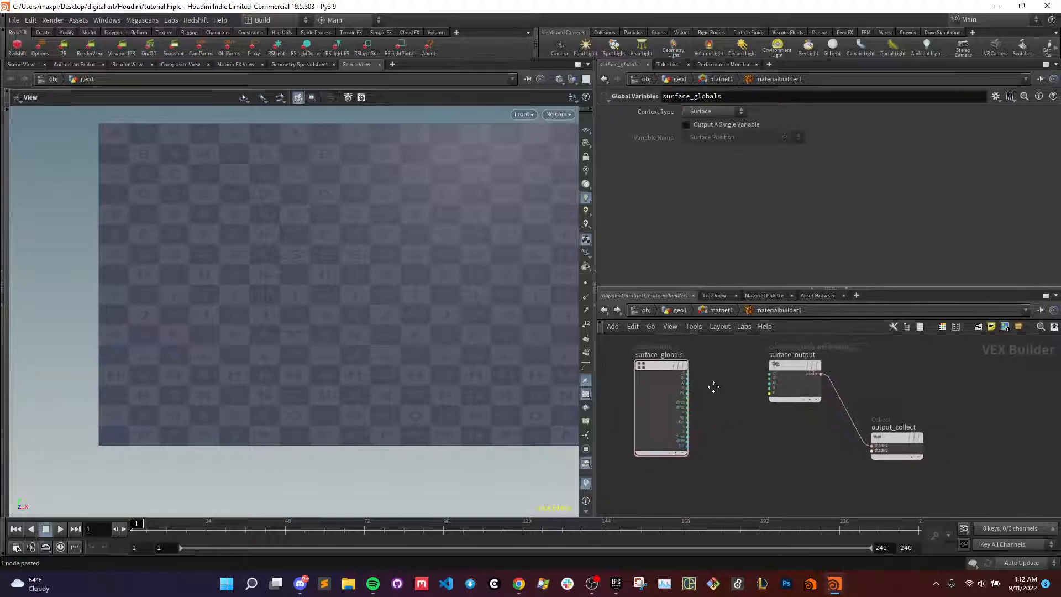
{"action": "middle_click_drag", "start_coordinate": [717, 385], "coordinate": [705, 390]}
{"action": "scroll", "coordinate": [692, 390], "scroll_direction": "up", "scroll_amount": 3}
{"action": "left_click_drag", "start_coordinate": [628, 355], "coordinate": [837, 370]}
{"action": "scroll", "coordinate": [689, 389], "scroll_direction": "down", "scroll_amount": 2}
{"action": "scroll", "coordinate": [685, 378], "scroll_direction": "up", "scroll_amount": 4}
{"action": "left_click_drag", "start_coordinate": [685, 384], "coordinate": [837, 380]}
{"action": "scroll", "coordinate": [794, 399], "scroll_direction": "down", "scroll_amount": 3}
{"action": "key", "text": "y"}
{"action": "left_click_drag", "start_coordinate": [773, 436], "coordinate": [776, 380]}
{"action": "left_click_drag", "start_coordinate": [684, 376], "coordinate": [673, 366]}
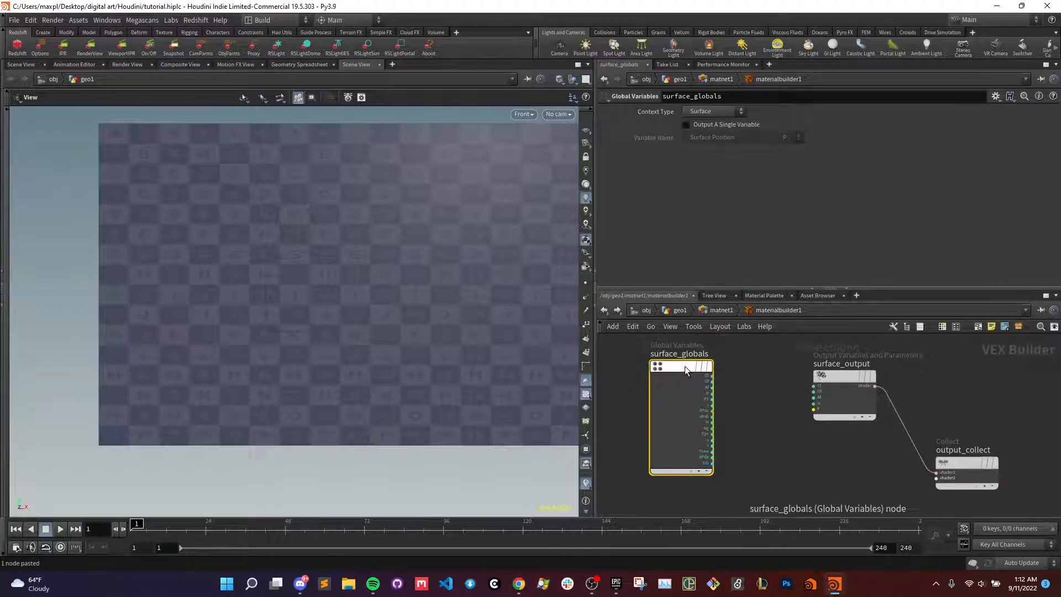
{"action": "key", "text": "Delete"}
- Add a UV Coords node in front of surface_output in the material builder
{"action": "key", "text": "Tab"}
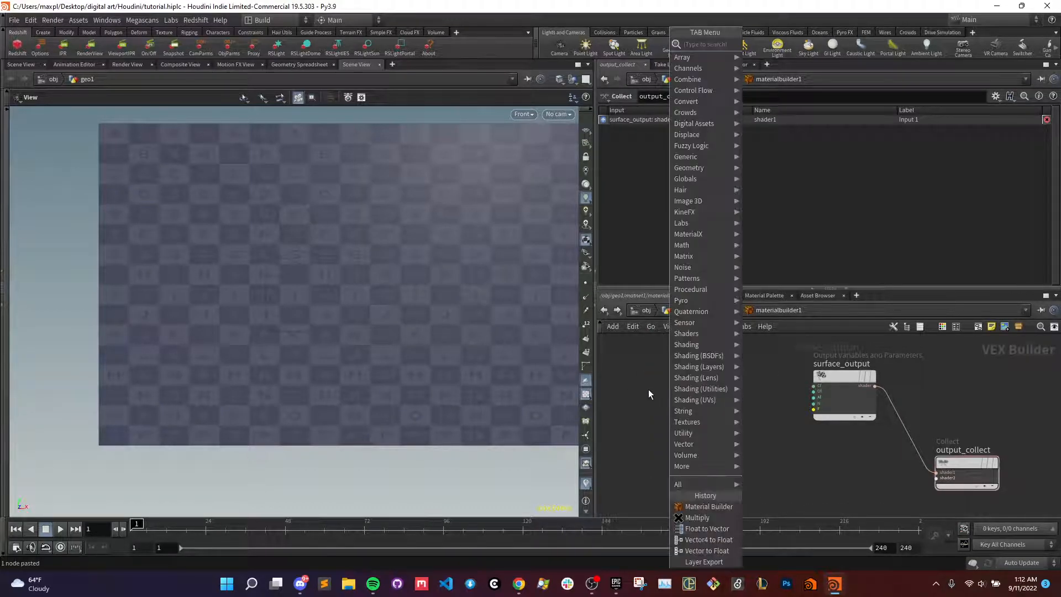
{"action": "type", "text": "uv"}
{"action": "key", "text": "Return"}
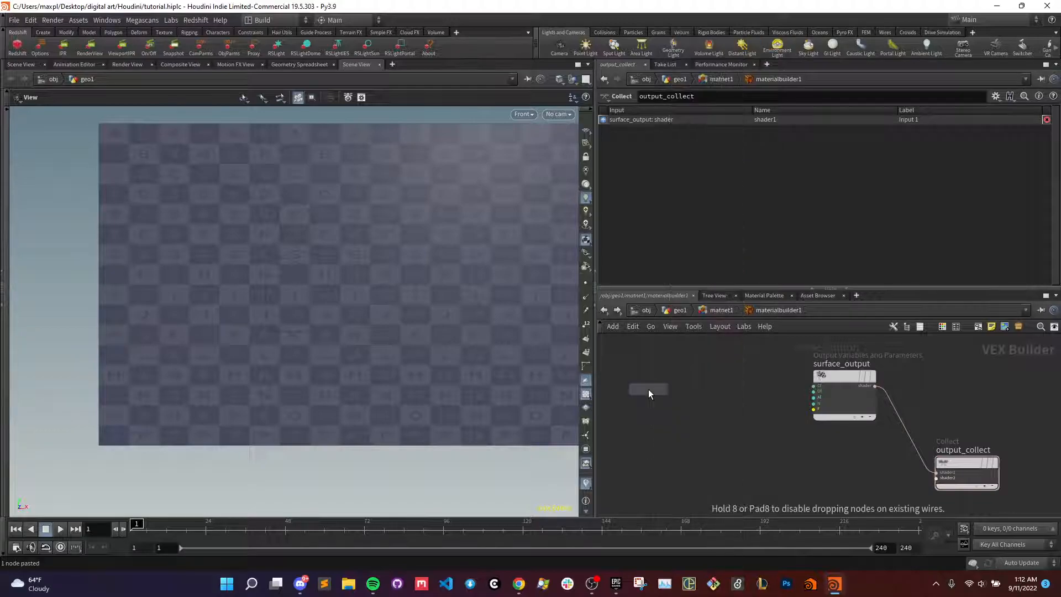
{"action": "left_click", "coordinate": [641, 388]}
{"action": "left_click_drag", "start_coordinate": [639, 384], "coordinate": [617, 357]}
- Add a Texture node and wire the uv output of UV Coords into its uv input
{"action": "key", "text": "Tab"}
{"action": "type", "text": "fit"}
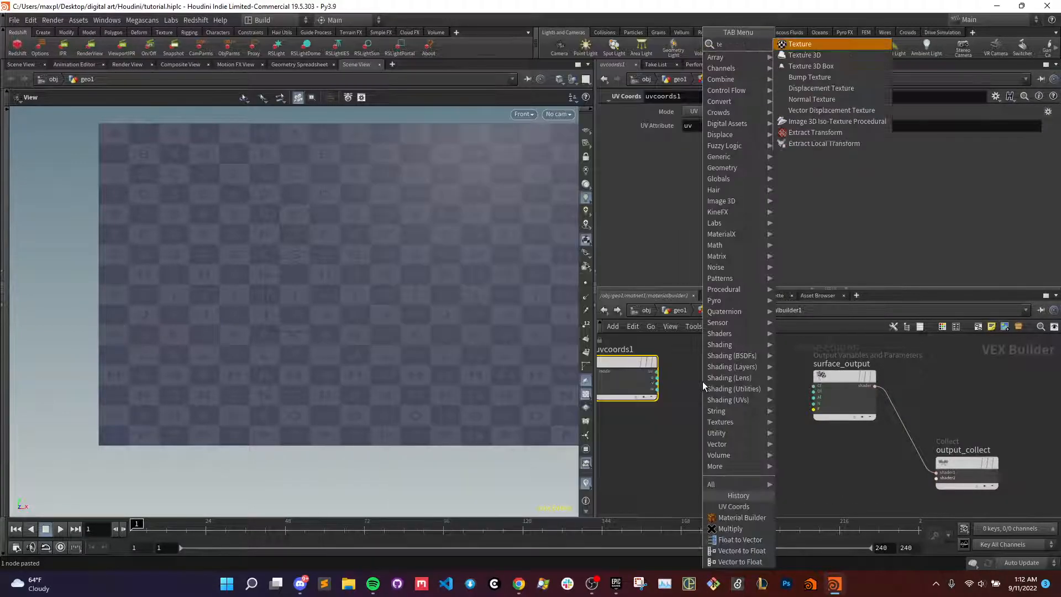
{"action": "key", "text": "Return"}
{"action": "left_click", "coordinate": [702, 382]}
{"action": "scroll", "coordinate": [702, 381], "scroll_direction": "up", "scroll_amount": 2}
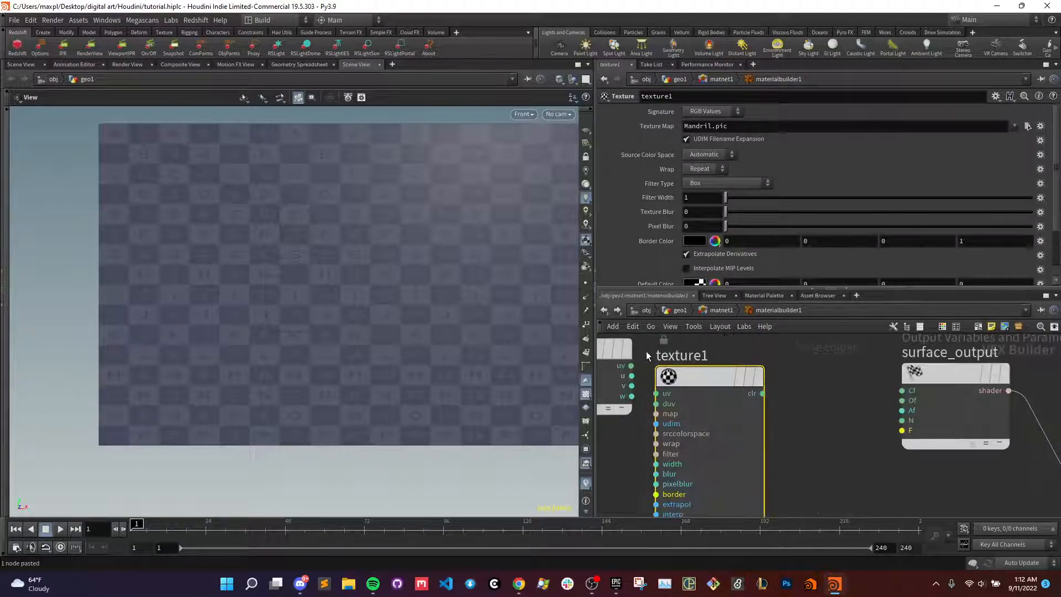
{"action": "left_click_drag", "start_coordinate": [689, 376], "coordinate": [714, 362]}
{"action": "left_click_drag", "start_coordinate": [631, 366], "coordinate": [682, 381]}
- Load warm_water_cove_drumming.jpg as the Texture node's map and wire its clr output to Cf on surface_output
{"action": "left_click", "coordinate": [1028, 126]}
{"action": "left_click", "coordinate": [851, 165]}
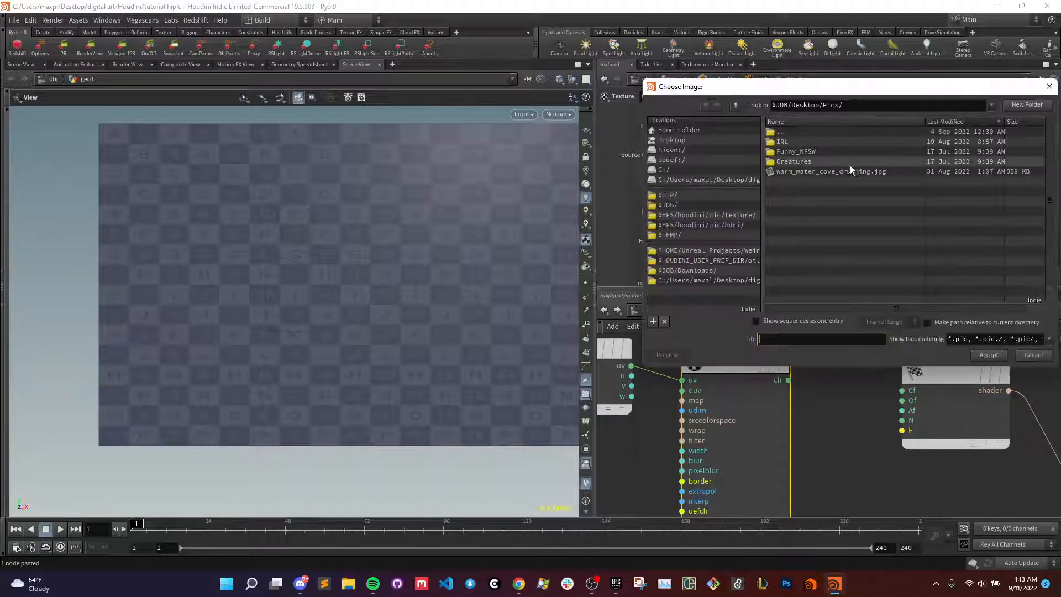
{"action": "double_click", "coordinate": [837, 171]}
{"action": "left_click_drag", "start_coordinate": [789, 381], "coordinate": [903, 390]}
{"action": "scroll", "coordinate": [831, 408], "scroll_direction": "down", "scroll_amount": 3}
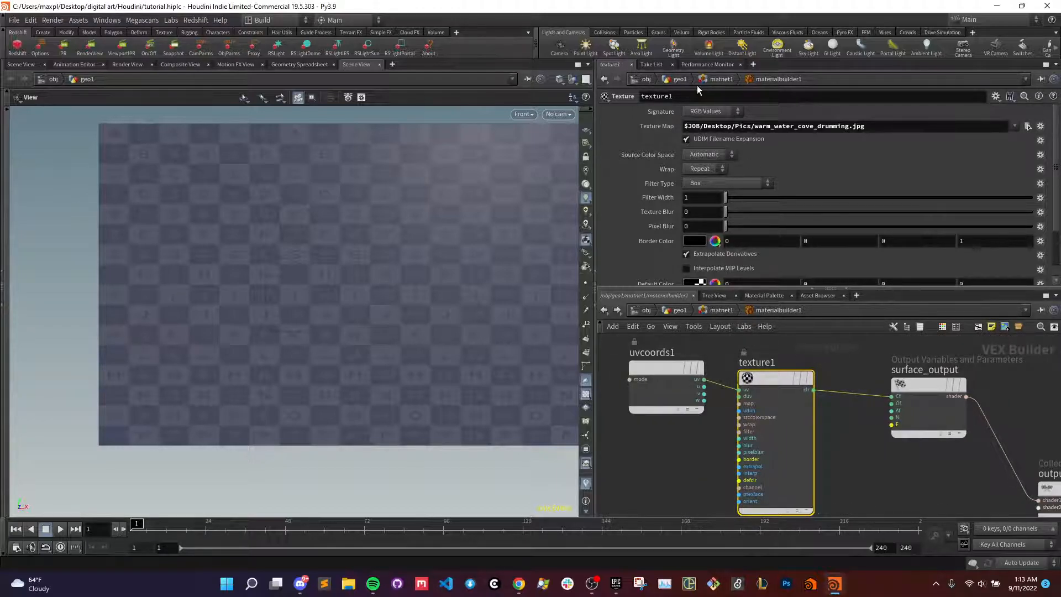
- Check the Texture node's signature options, leave it on RGB Values, and save the scene
{"action": "left_click", "coordinate": [703, 112]}
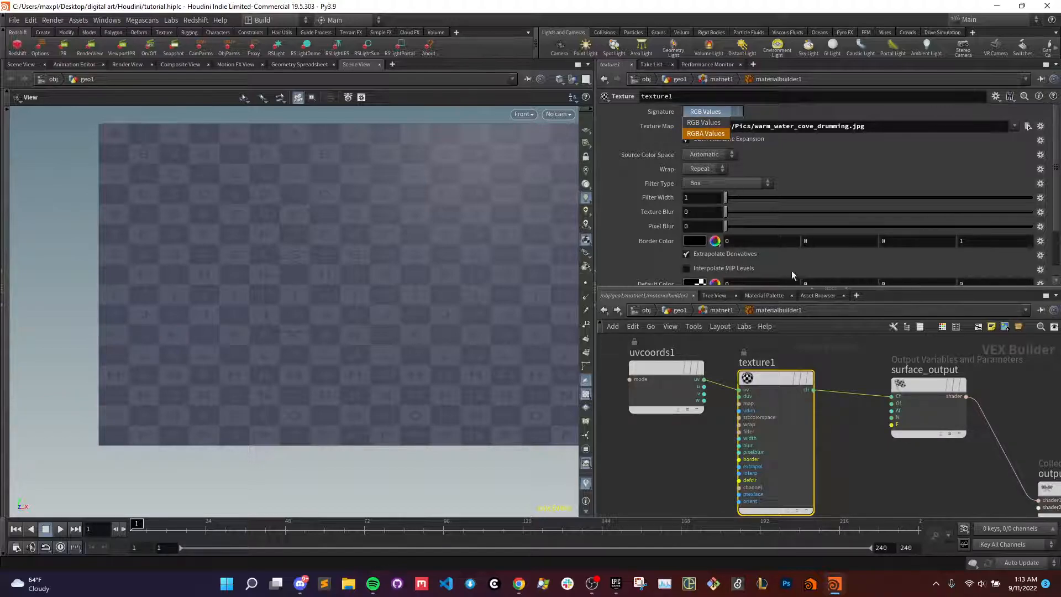
{"action": "left_click", "coordinate": [861, 445]}
{"action": "scroll", "coordinate": [885, 425], "scroll_direction": "up", "scroll_amount": 2}
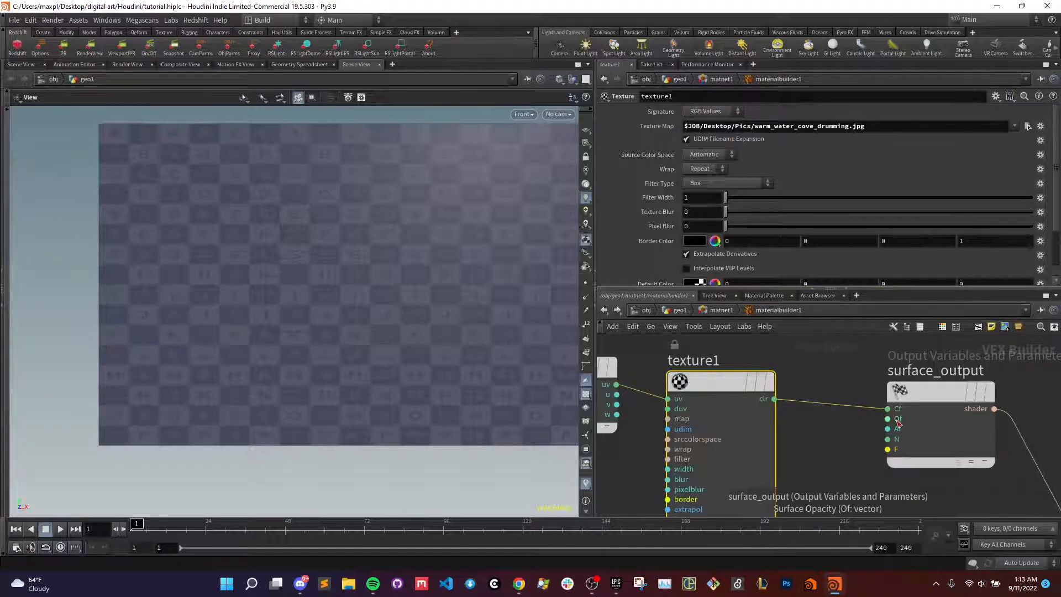
{"action": "left_click", "coordinate": [854, 384]}
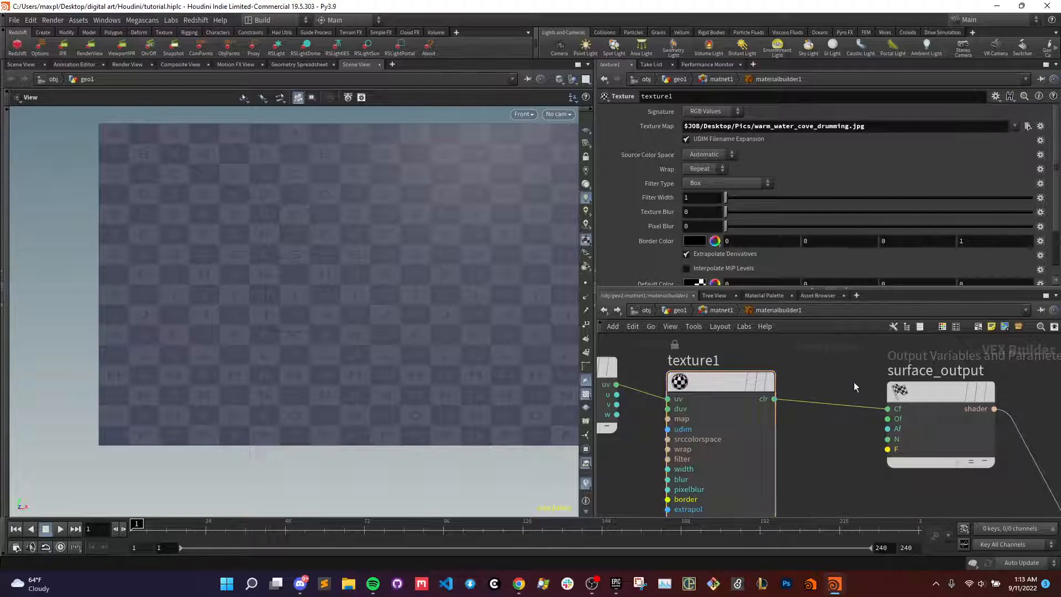
{"action": "key", "text": "ctrl+s"}
{"action": "scroll", "coordinate": [841, 381], "scroll_direction": "down", "scroll_amount": 1}
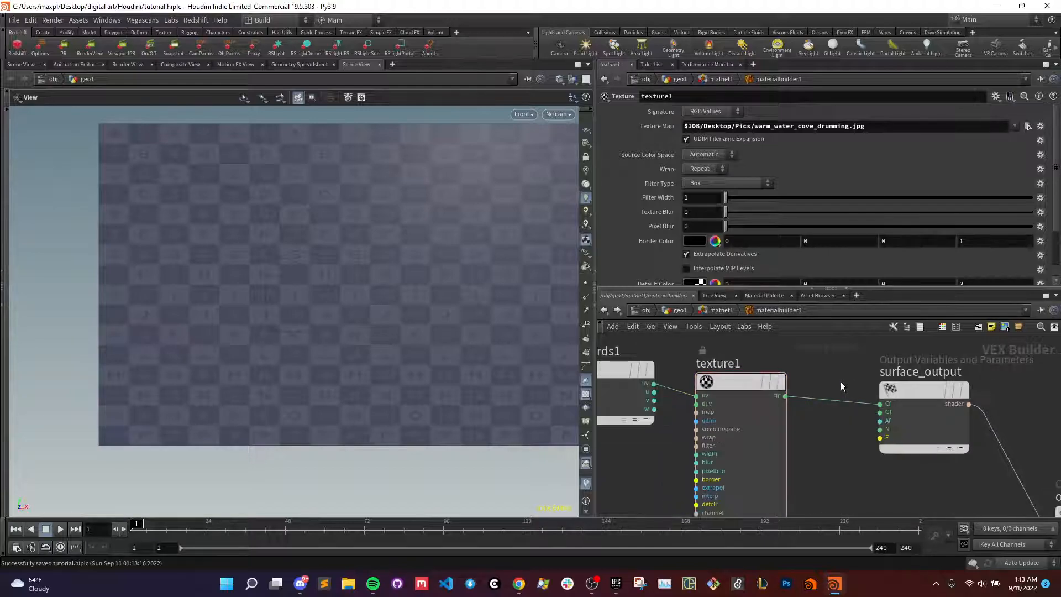
{"action": "key", "text": "Tab"}
{"action": "left_click", "coordinate": [828, 435]}
{"action": "left_click_drag", "start_coordinate": [785, 396], "coordinate": [823, 452]}
{"action": "type", "text": "vector to float"}
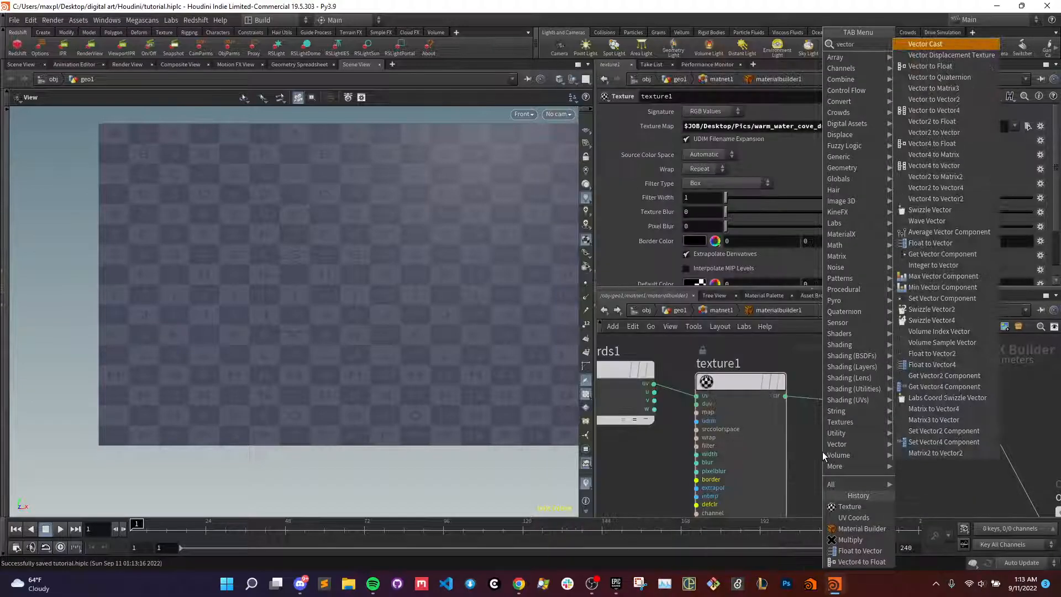
{"action": "key", "text": "Return"}
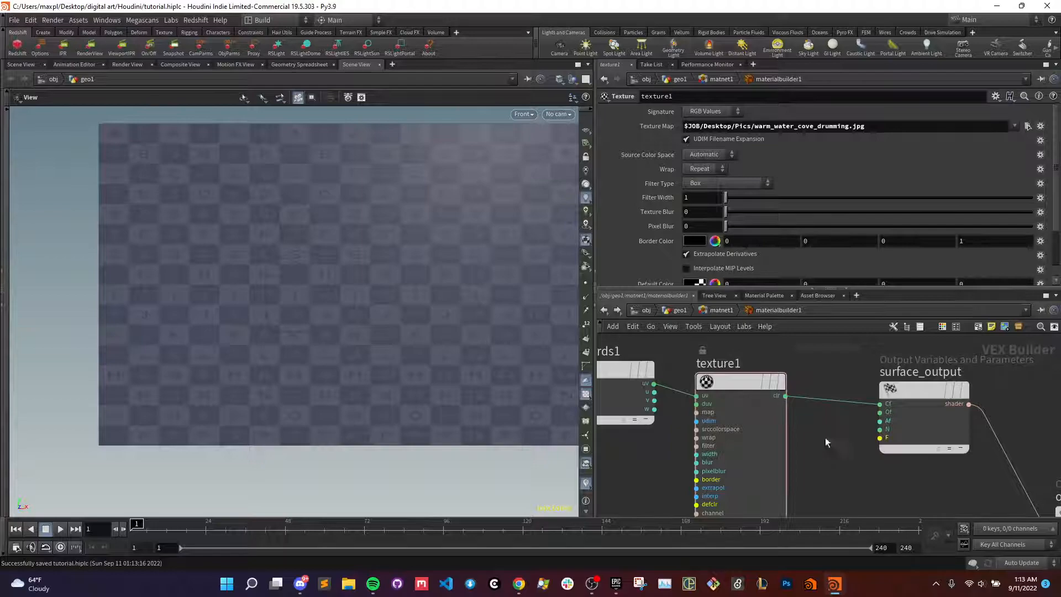
- Go back to geo1 and assign /obj/geo1/matnet1/materialbuilder1 as the material of material1
{"action": "left_click", "coordinate": [717, 313]}
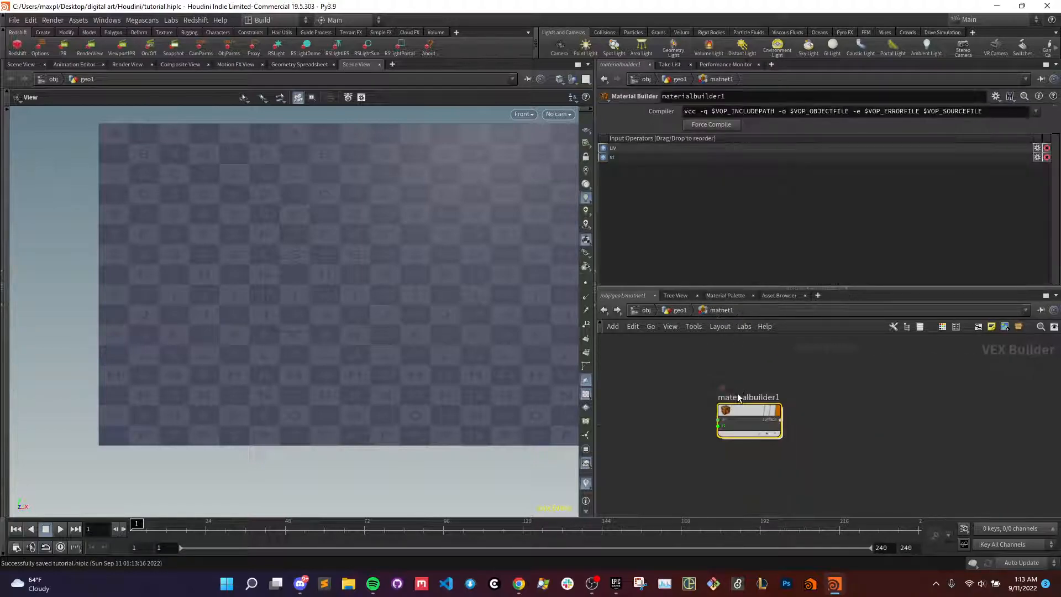
{"action": "left_click", "coordinate": [676, 311]}
{"action": "left_click", "coordinate": [800, 477]}
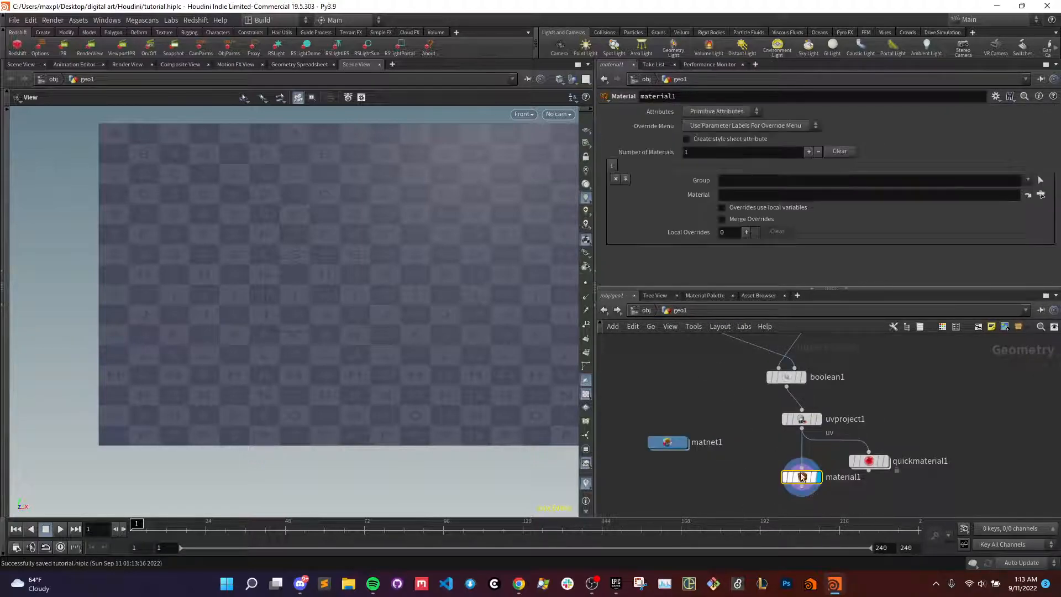
{"action": "left_click", "coordinate": [1041, 195]}
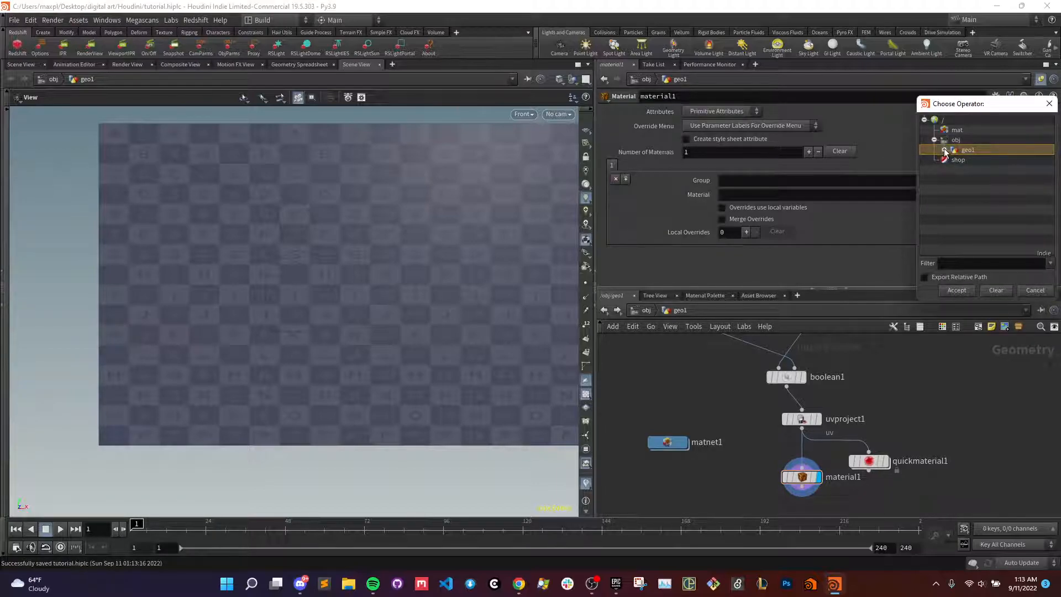
{"action": "left_click", "coordinate": [944, 151]}
{"action": "left_click", "coordinate": [954, 159]}
{"action": "left_click", "coordinate": [995, 169]}
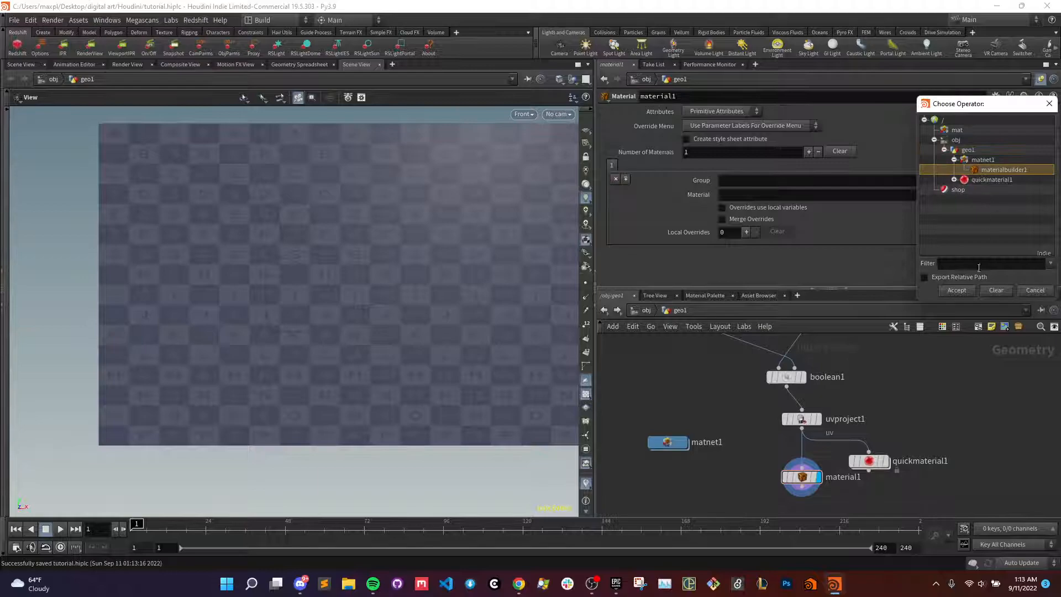
{"action": "left_click", "coordinate": [956, 290]}
- Frame the whole grid in the front view and create a camera from that view
{"action": "scroll", "coordinate": [504, 293], "scroll_direction": "down", "scroll_amount": 2}
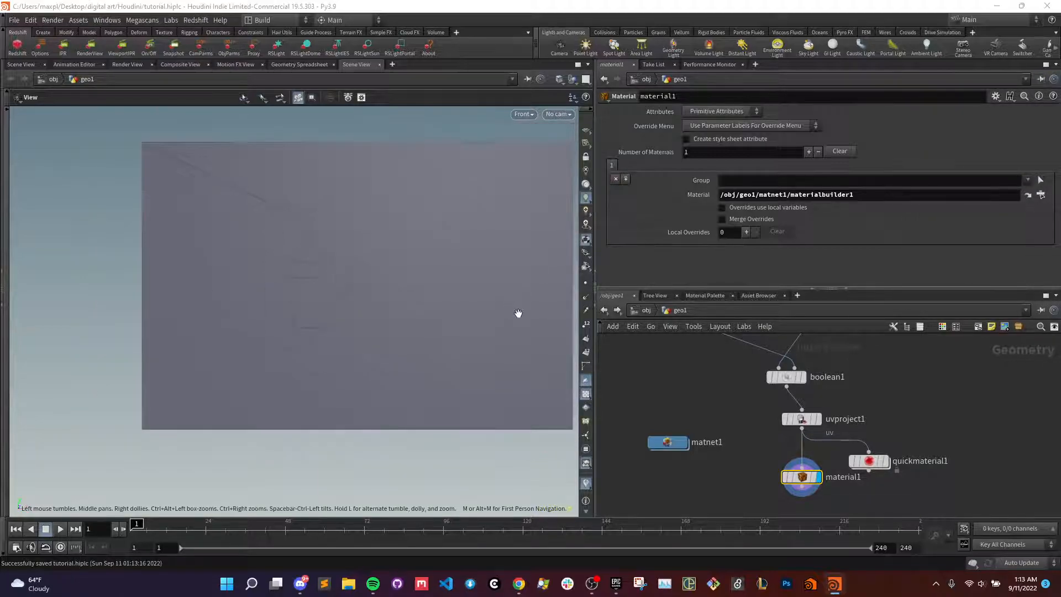
{"action": "key", "text": "space+f"}
{"action": "scroll", "coordinate": [474, 298], "scroll_direction": "down", "scroll_amount": 4}
{"action": "scroll", "coordinate": [474, 301], "scroll_direction": "up", "scroll_amount": 1}
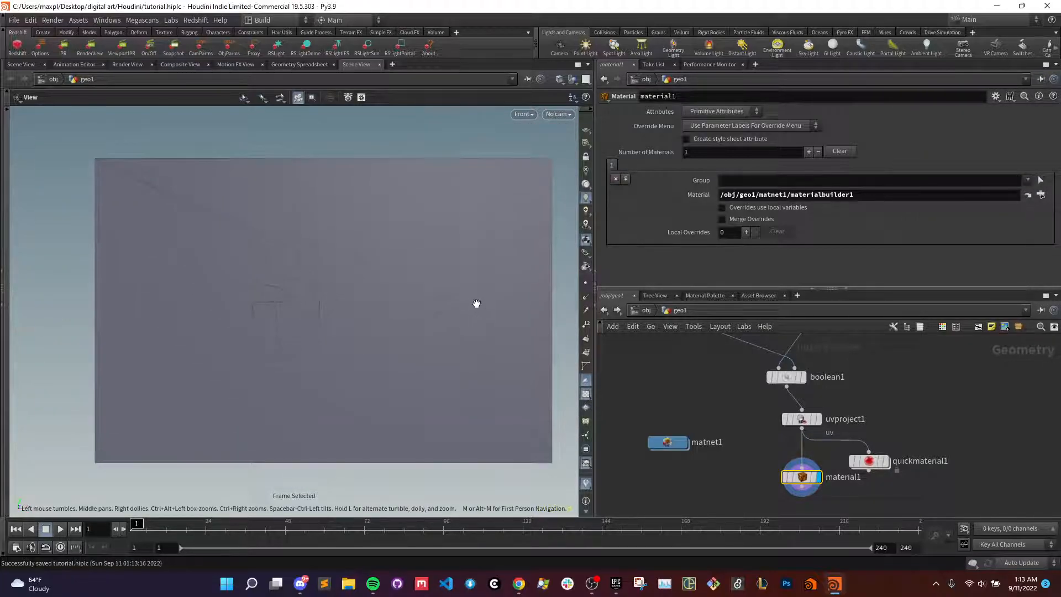
{"action": "mouse_move", "coordinate": [803, 481]}
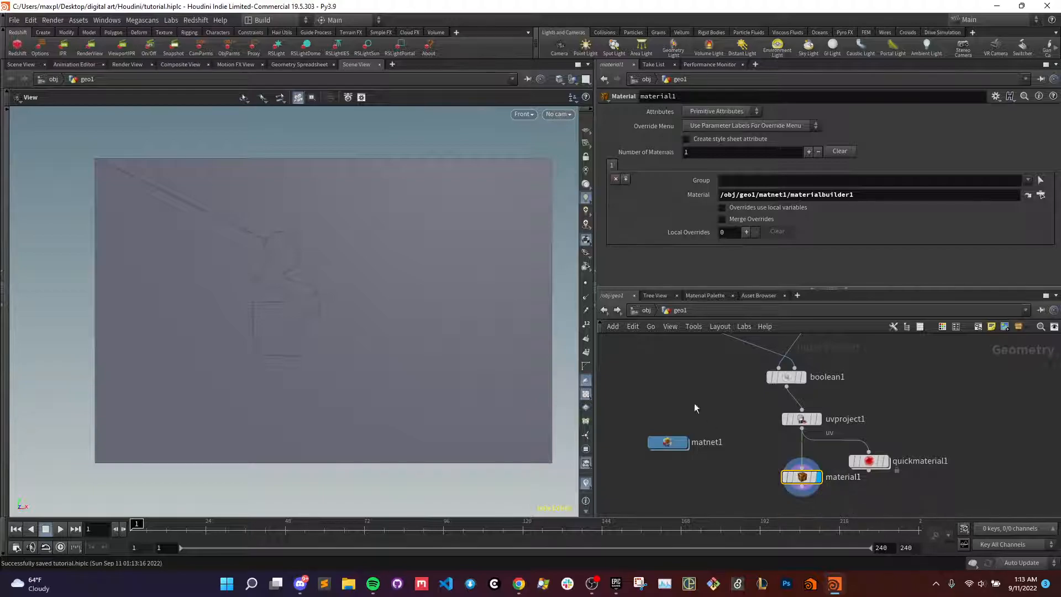
{"action": "scroll", "coordinate": [481, 309], "scroll_direction": "down", "scroll_amount": 1}
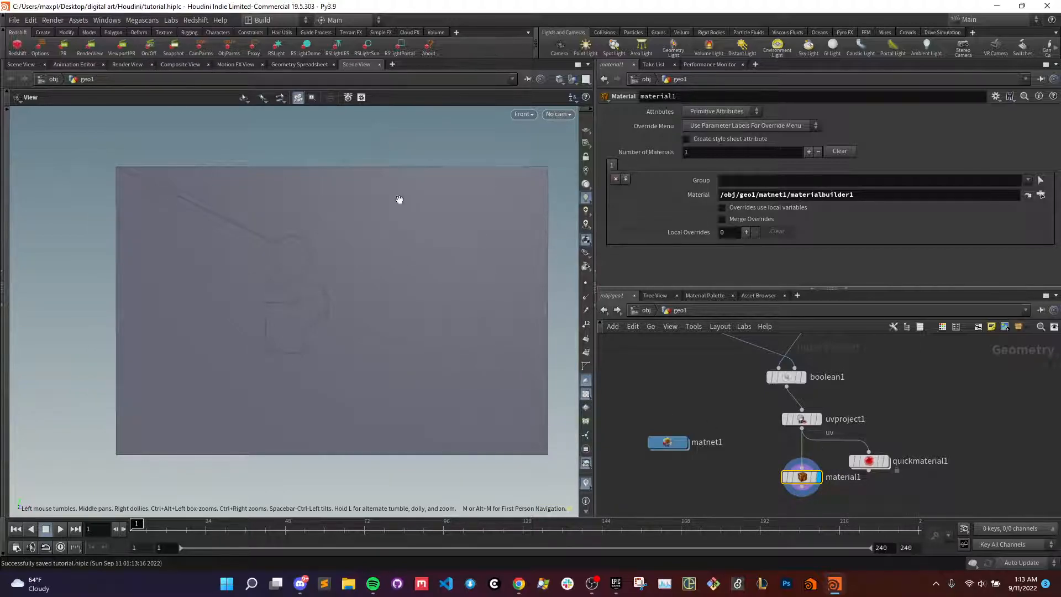
{"action": "left_click", "coordinate": [557, 46], "text": "ctrl"}
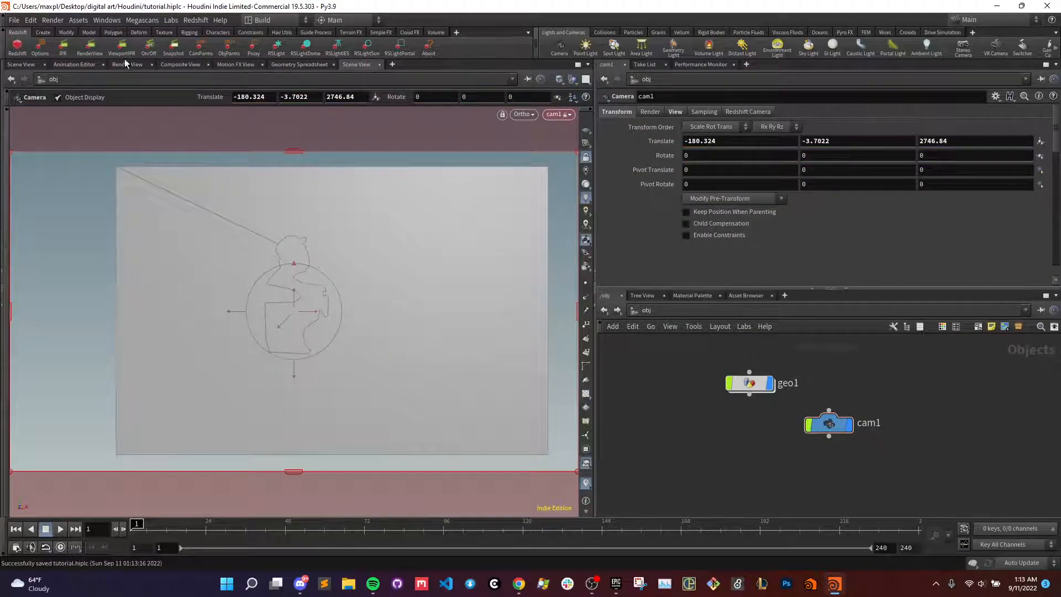
- Start a render in the Render View with /obj/cam1 as the camera
{"action": "left_click", "coordinate": [125, 64]}
{"action": "left_click", "coordinate": [229, 80]}
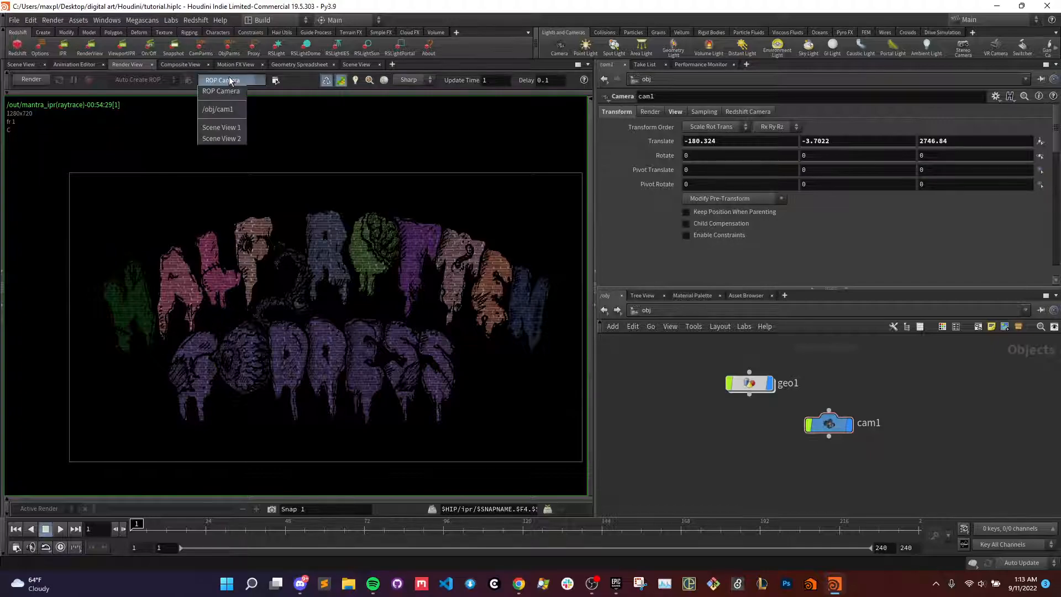
{"action": "left_click", "coordinate": [210, 114]}
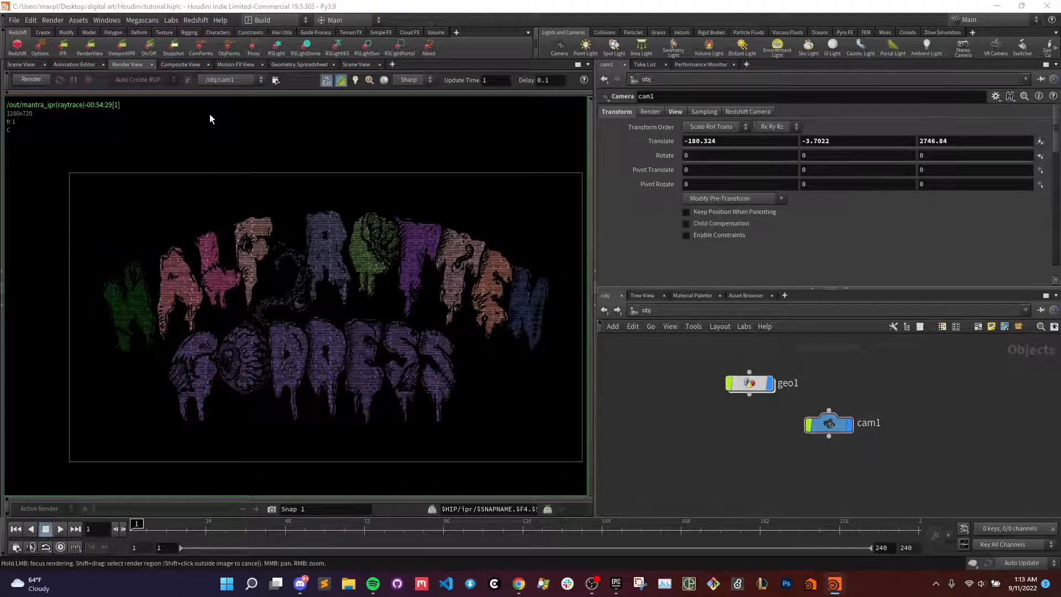
{"action": "left_click", "coordinate": [32, 80]}
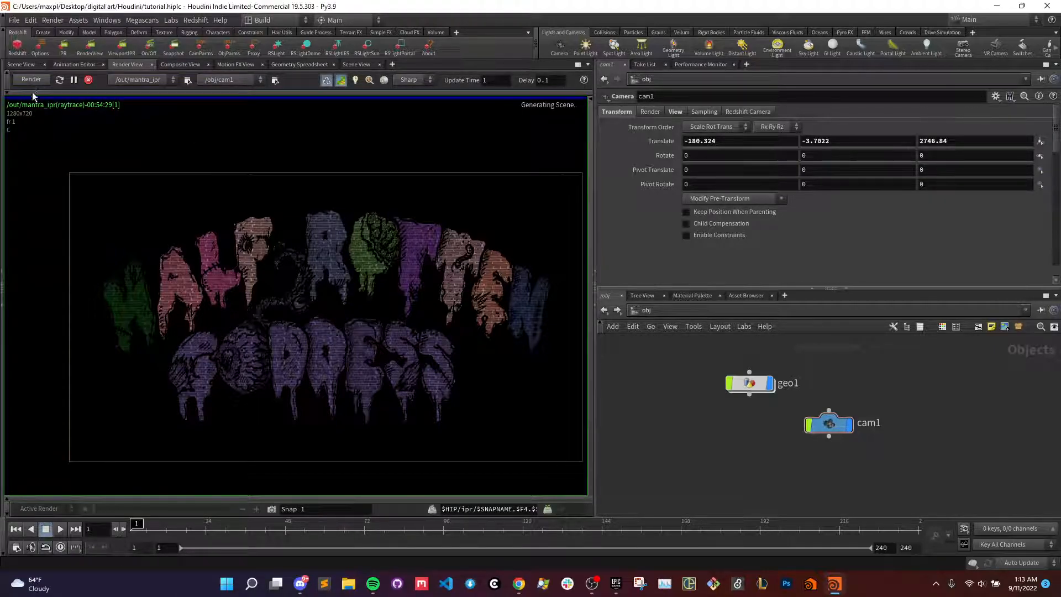
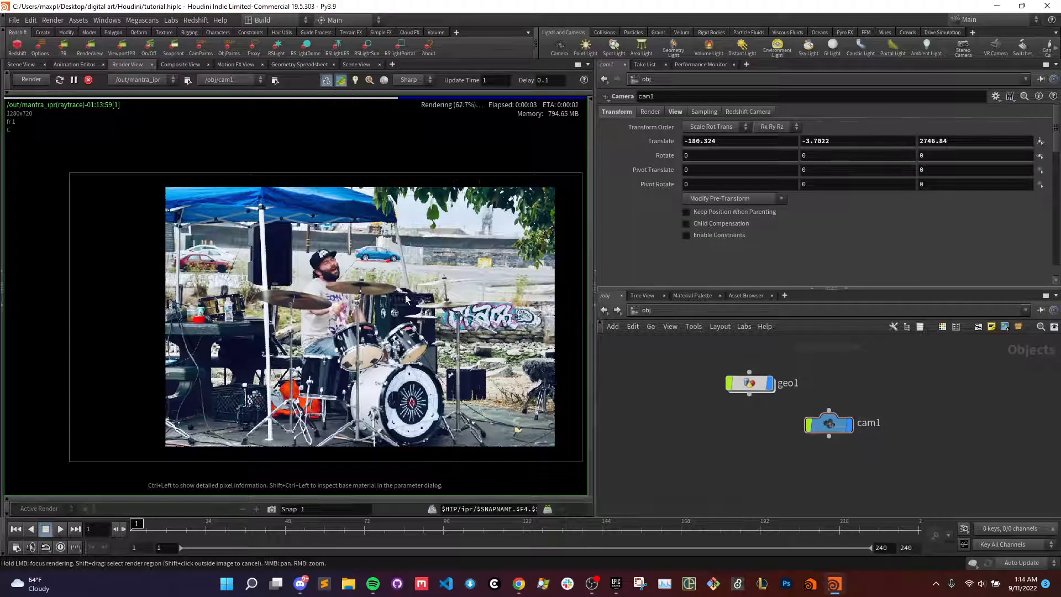
- Look closer at the finished render, then go into the geo1 network
{"action": "scroll", "coordinate": [362, 279], "scroll_direction": "up", "scroll_amount": 2}
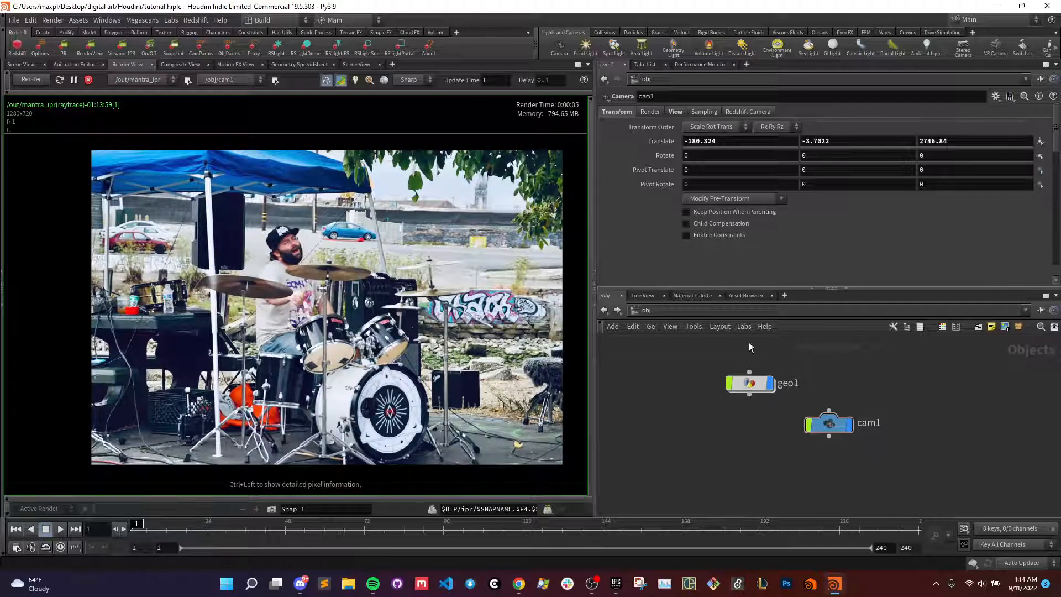
{"action": "double_click", "coordinate": [749, 383]}
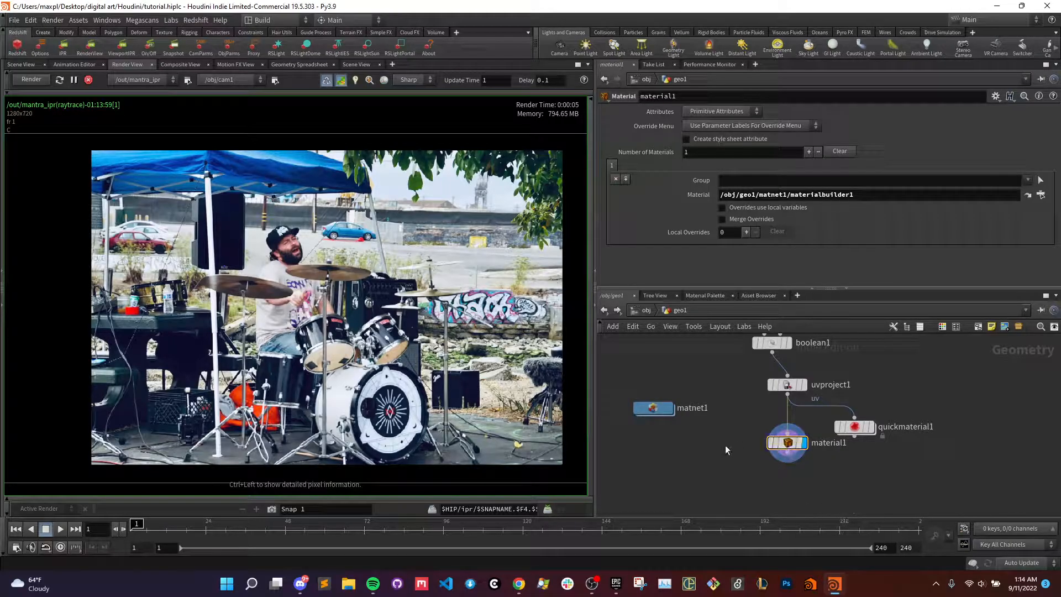
{"action": "left_click", "coordinate": [592, 584]}
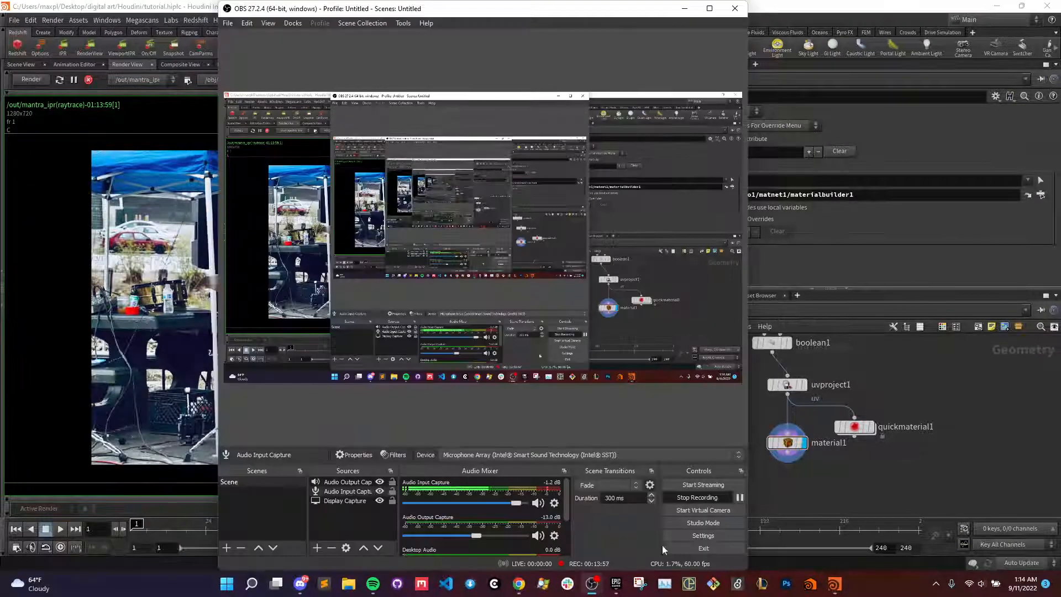
{"action": "left_click", "coordinate": [740, 498]}
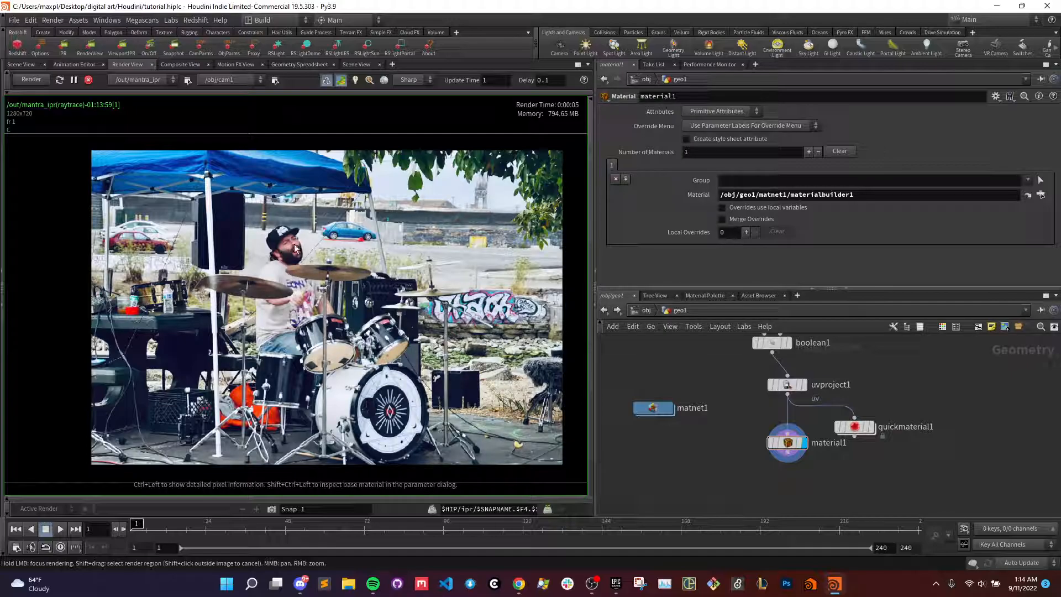
- Open materialbuilder1 inside the matnet1 material network
{"action": "middle_click_drag", "start_coordinate": [723, 380], "coordinate": [711, 396]}
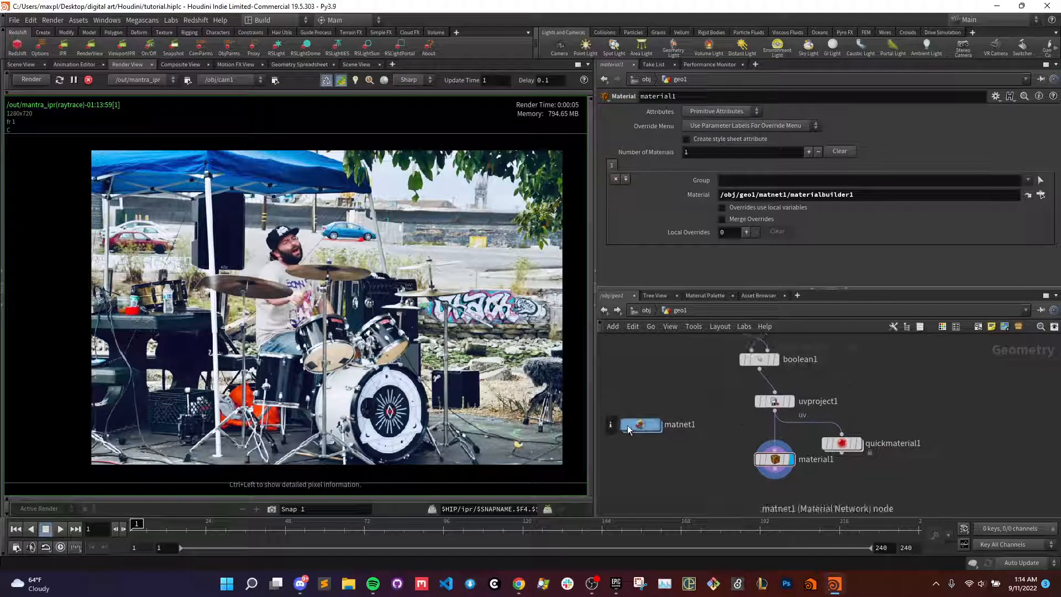
{"action": "double_click", "coordinate": [641, 429]}
{"action": "double_click", "coordinate": [737, 412]}
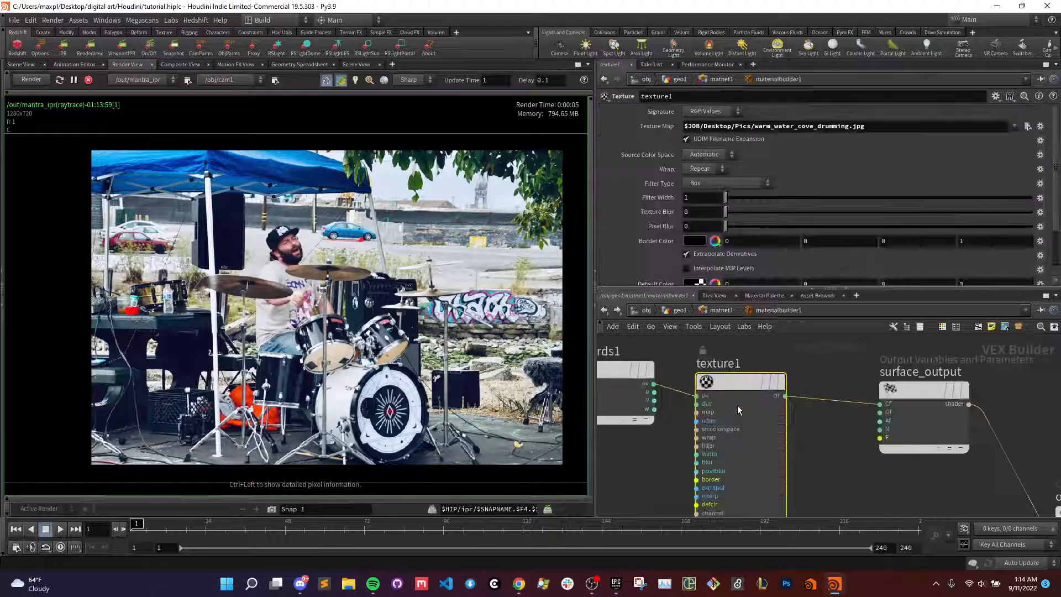
- Rearrange uvcoords1, texture1, surface_output and output_collect into a tidy row following the shader's flow
{"action": "scroll", "coordinate": [712, 420], "scroll_direction": "down", "scroll_amount": 1}
{"action": "middle_click_drag", "start_coordinate": [655, 437], "coordinate": [750, 454]}
{"action": "scroll", "coordinate": [756, 462], "scroll_direction": "down", "scroll_amount": 1}
{"action": "scroll", "coordinate": [753, 461], "scroll_direction": "down", "scroll_amount": 1}
{"action": "left_click_drag", "start_coordinate": [716, 389], "coordinate": [658, 364]}
{"action": "left_click_drag", "start_coordinate": [796, 398], "coordinate": [744, 367]}
{"action": "left_click_drag", "start_coordinate": [893, 401], "coordinate": [879, 374]}
{"action": "left_click_drag", "start_coordinate": [1005, 473], "coordinate": [986, 381]}
{"action": "middle_click_drag", "start_coordinate": [705, 375], "coordinate": [744, 381]}
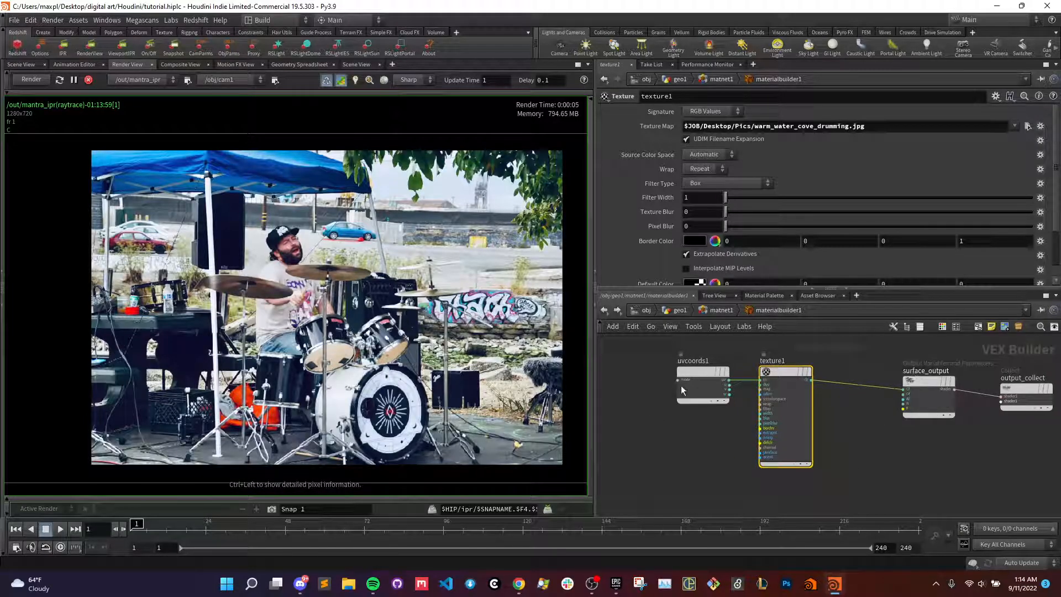
- Insert a Multiply node on the wire between texture1's clr output and surface_output's Cf input
{"action": "middle_click_drag", "start_coordinate": [713, 455], "coordinate": [651, 446]}
{"action": "scroll", "coordinate": [665, 457], "scroll_direction": "up", "scroll_amount": 2}
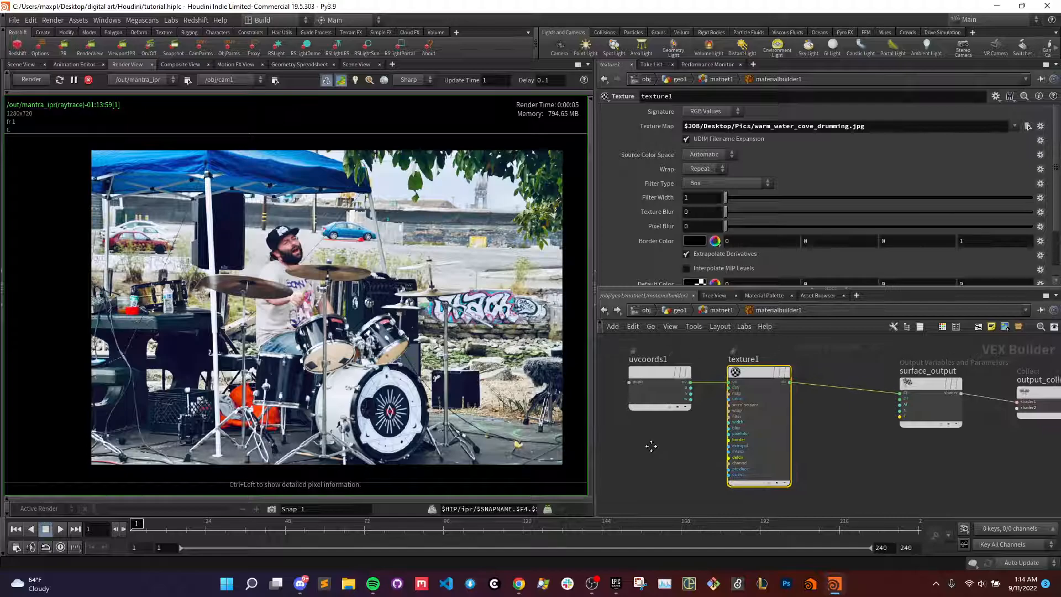
{"action": "scroll", "coordinate": [668, 429], "scroll_direction": "up", "scroll_amount": 4}
{"action": "scroll", "coordinate": [712, 412], "scroll_direction": "down", "scroll_amount": 4}
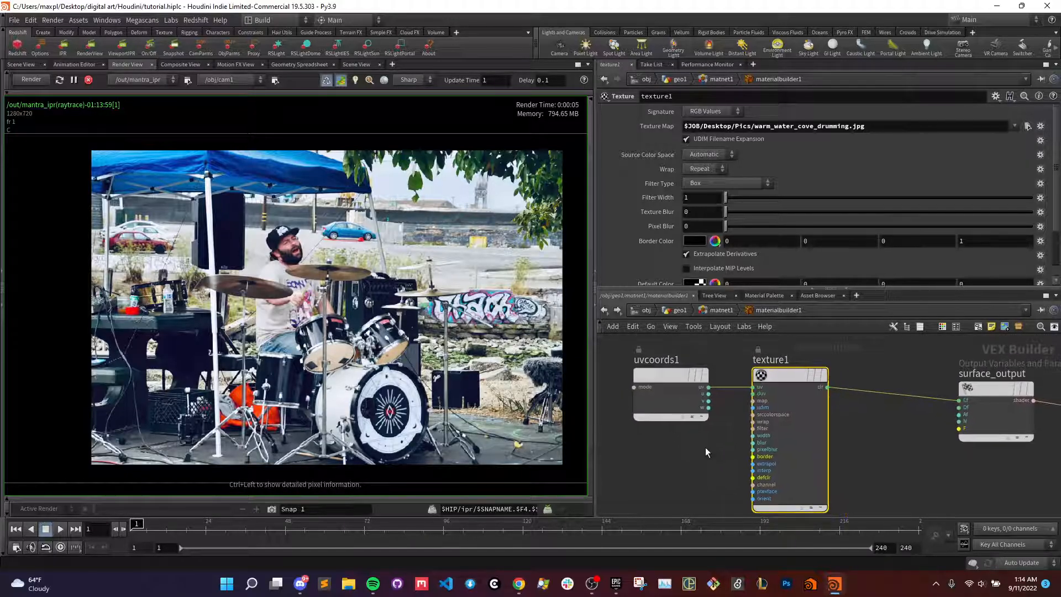
{"action": "scroll", "coordinate": [897, 371], "scroll_direction": "up", "scroll_amount": 3}
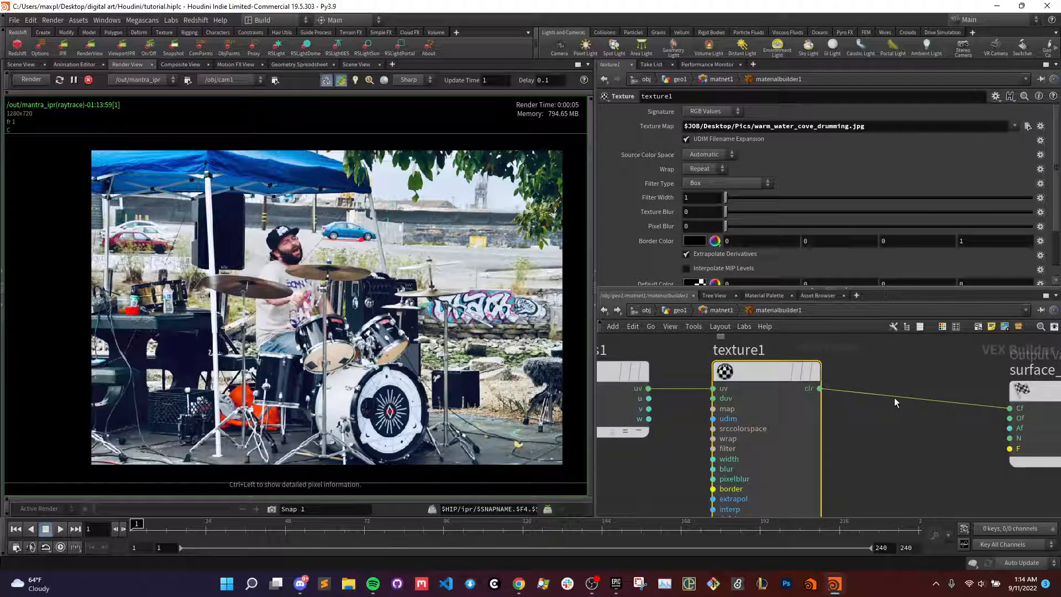
{"action": "key", "text": "Tab"}
{"action": "type", "text": "mult"}
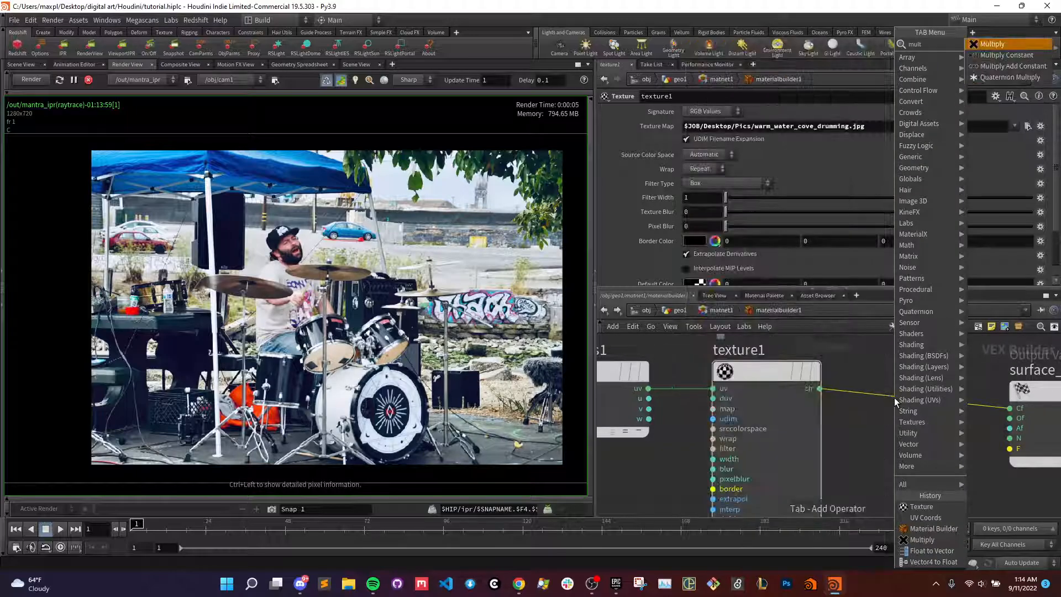
{"action": "key", "text": "Return"}
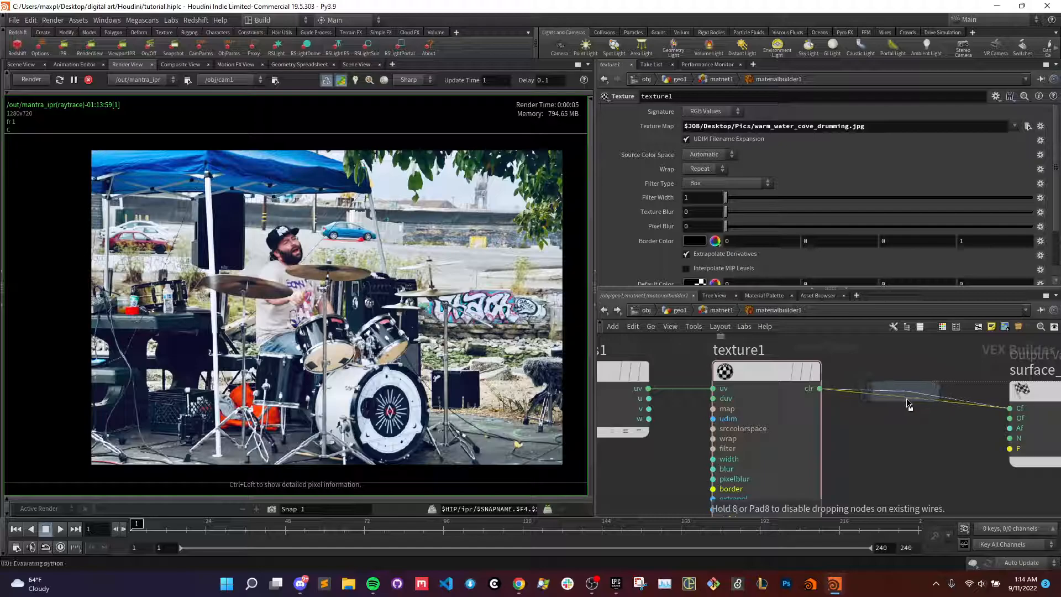
{"action": "left_click", "coordinate": [908, 405]}
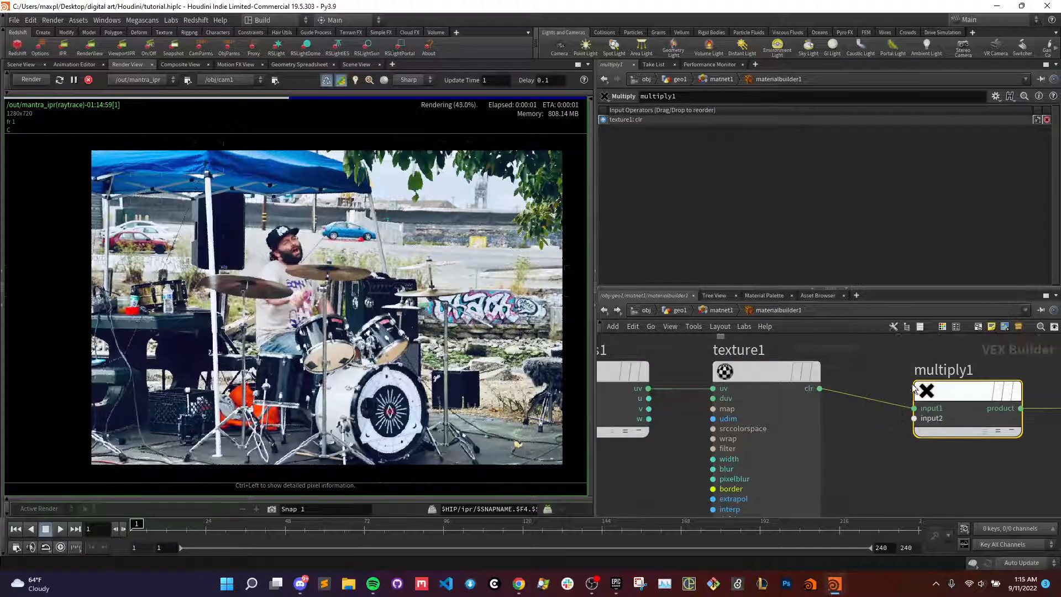
{"action": "scroll", "coordinate": [914, 390], "scroll_direction": "down", "scroll_amount": 4}
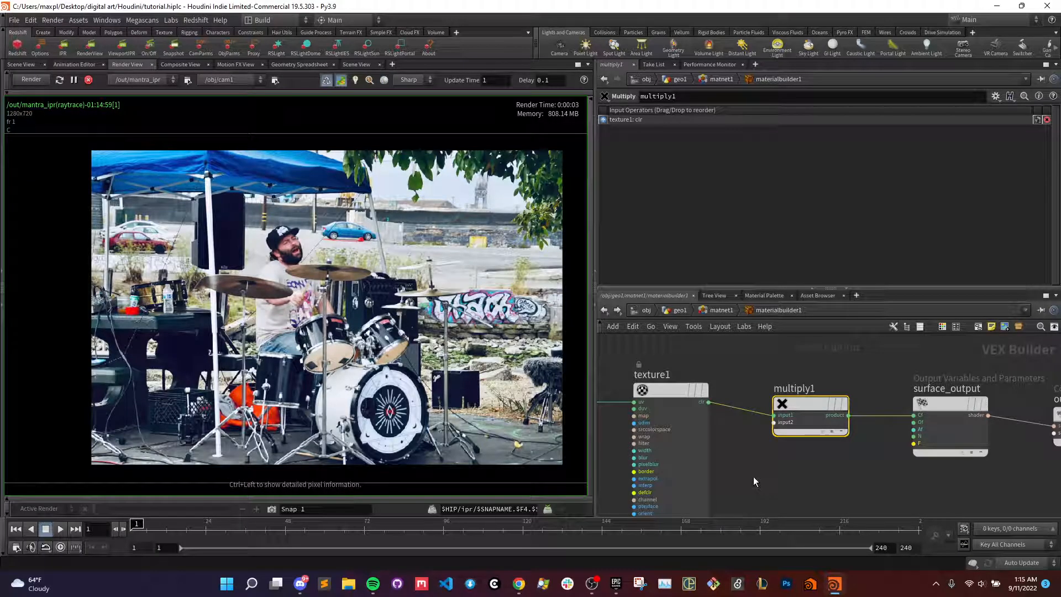
{"action": "key", "text": "Tab"}
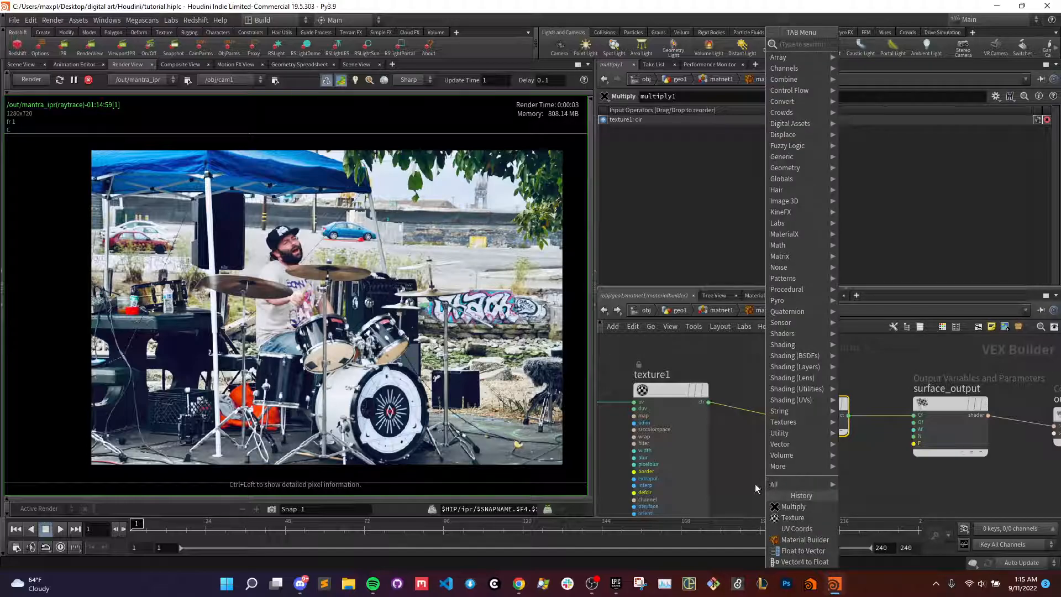
{"action": "mouse_move", "coordinate": [592, 584]}
{"action": "left_click", "coordinate": [597, 528]}
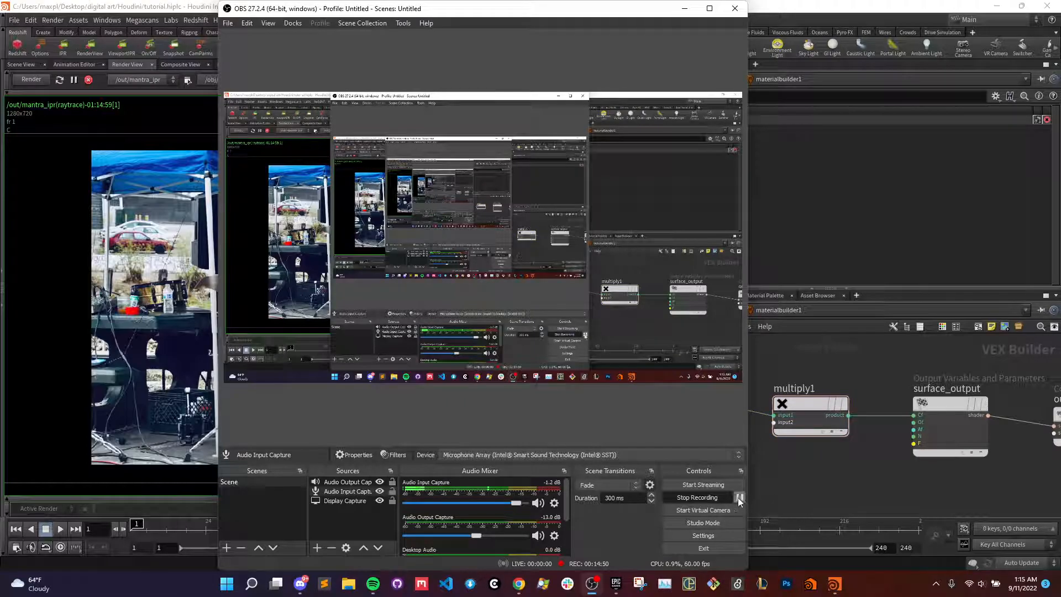
{"action": "left_click", "coordinate": [798, 483]}
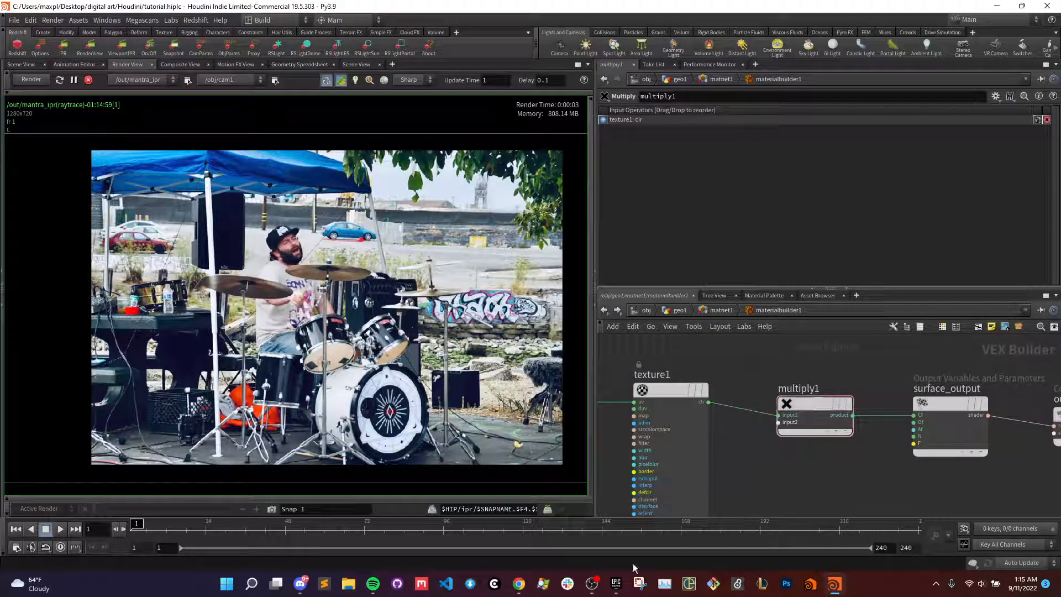
{"action": "left_click", "coordinate": [592, 585]}
{"action": "left_click", "coordinate": [818, 462]}
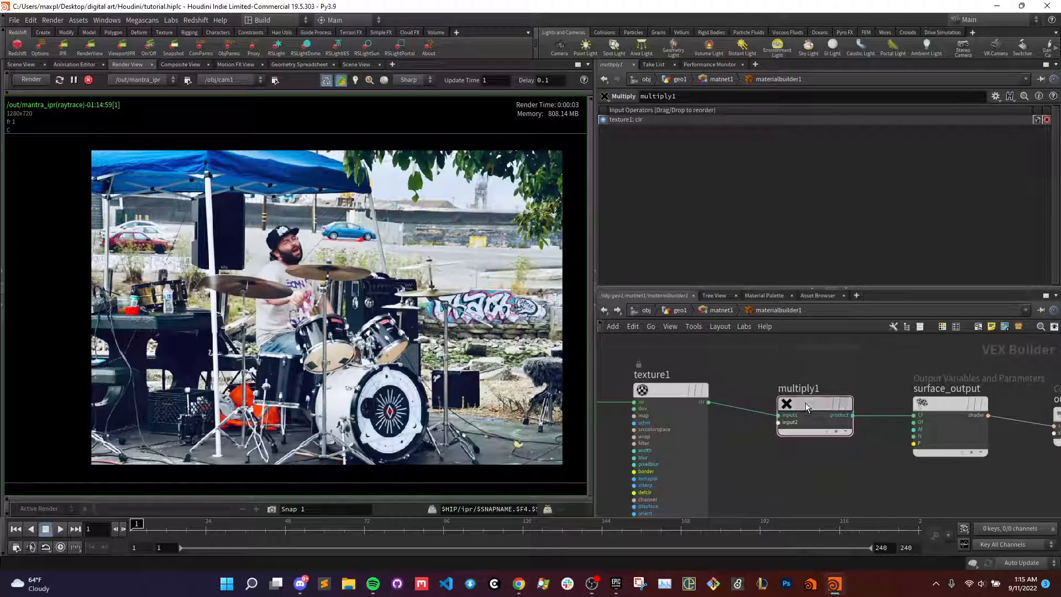
- Delete the multiply1 node
{"action": "left_click_drag", "start_coordinate": [805, 407], "coordinate": [808, 393]}
{"action": "key", "text": "Delete"}
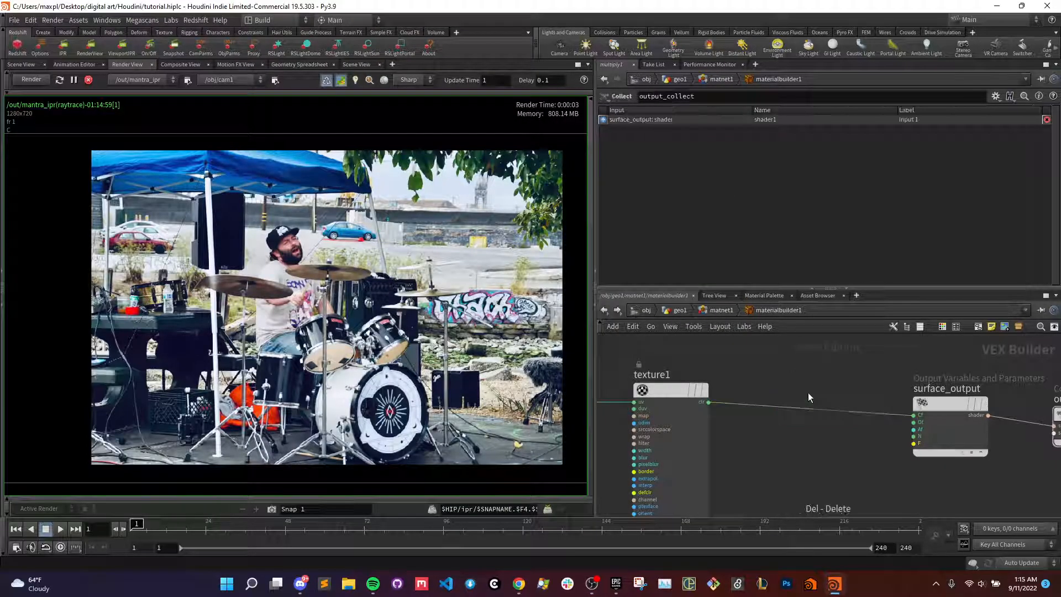
- Add a Luminance node beside texture1 and feed texture1's clr output into its rgb input
{"action": "key", "text": "Tab"}
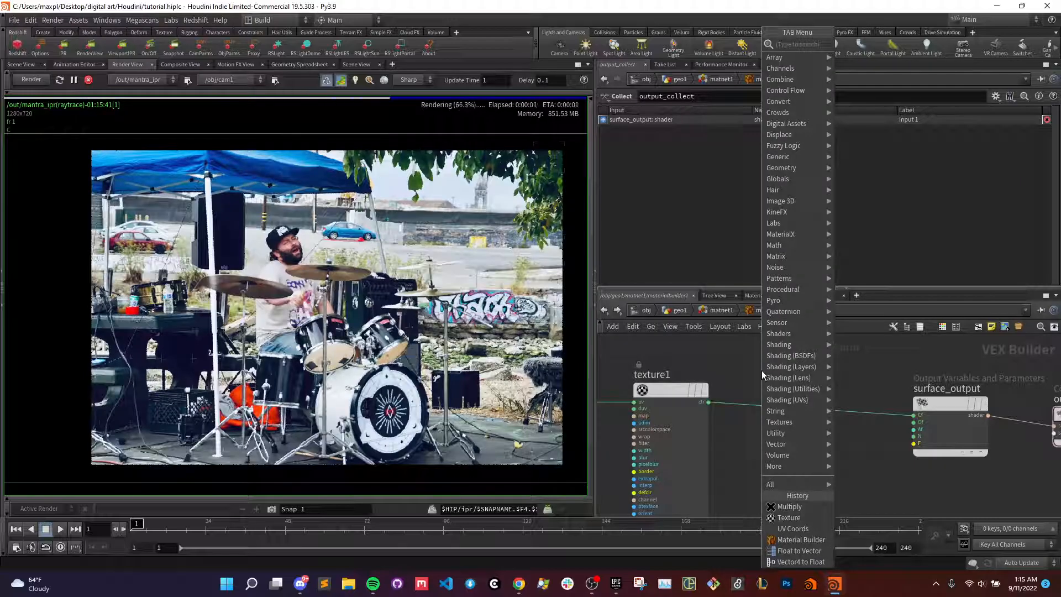
{"action": "type", "text": "add"}
{"action": "key", "text": "Return"}
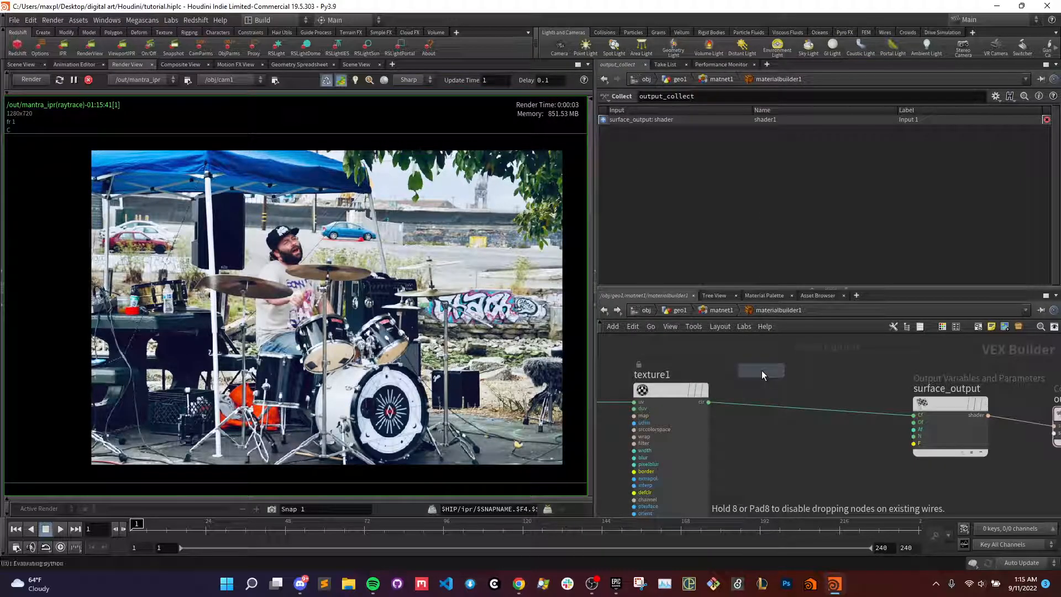
{"action": "left_click", "coordinate": [761, 370]}
{"action": "scroll", "coordinate": [745, 385], "scroll_direction": "up", "scroll_amount": 2}
{"action": "left_click_drag", "start_coordinate": [693, 409], "coordinate": [738, 383]}
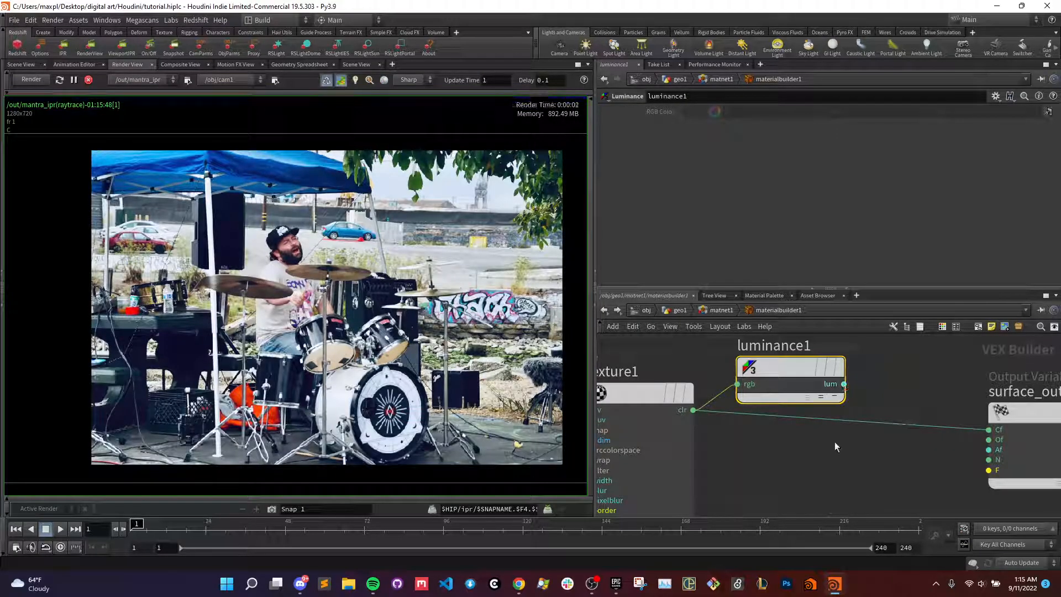
- Add a Normalize node below the wire between texture1 and surface_output
{"action": "key", "text": "Tab"}
{"action": "type", "text": "norm"}
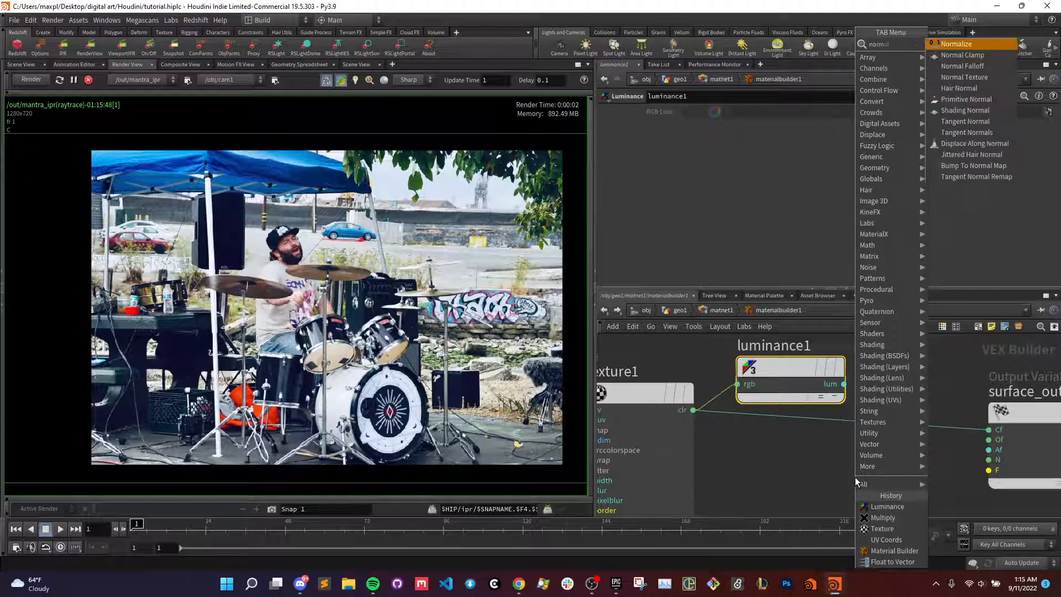
{"action": "key", "text": "Return"}
{"action": "left_click", "coordinate": [855, 478]}
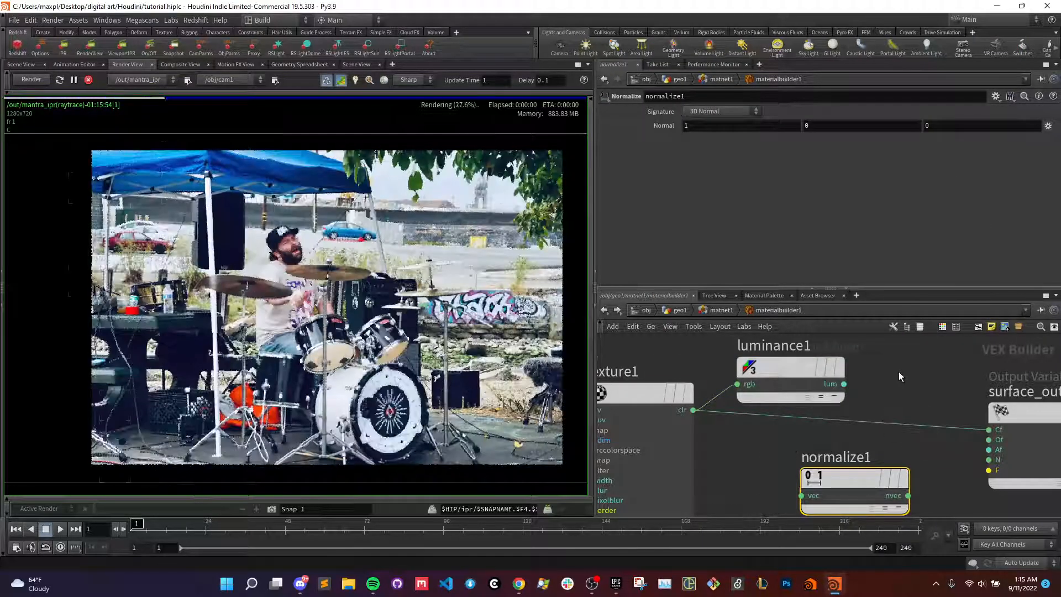
- Add a Float to Vector node and connect luminance1's lum output to its fval1, fval2 and fval3 inputs
{"action": "key", "text": "Tab"}
{"action": "type", "text": "fla"}
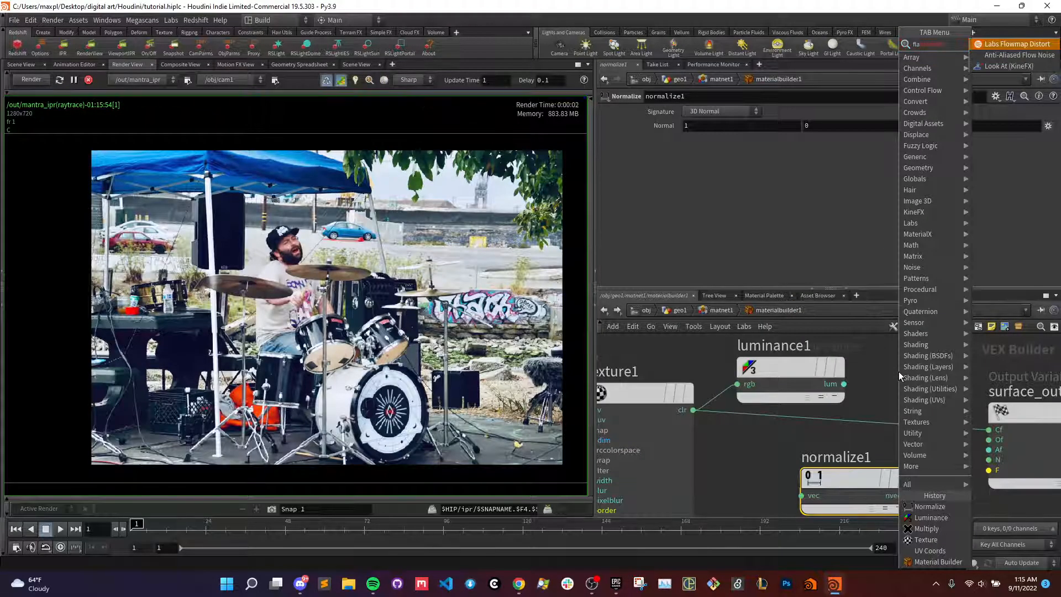
{"action": "type", "text": "at to vec"}
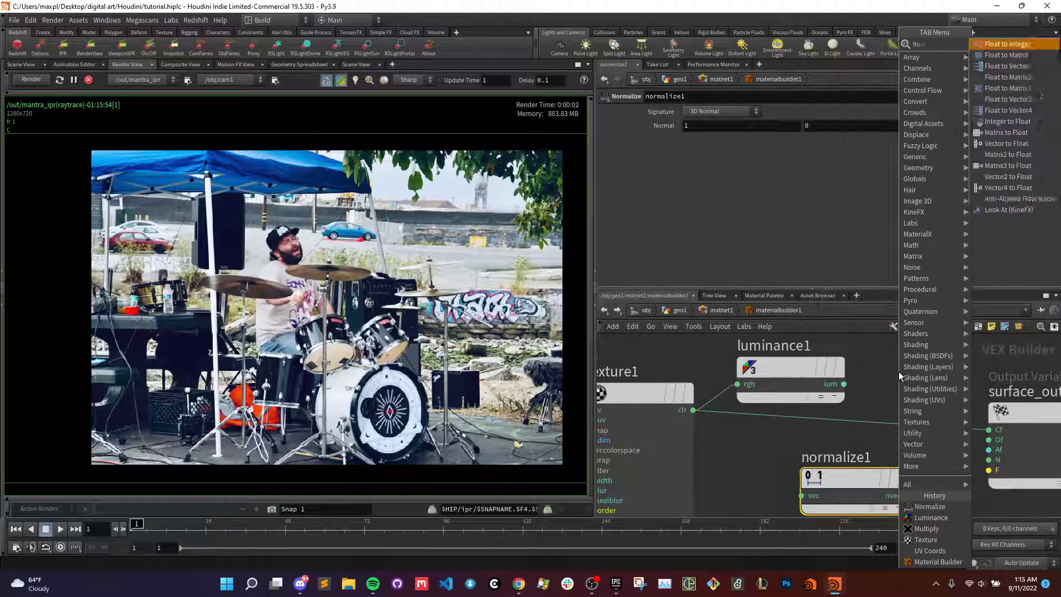
{"action": "key", "text": "Return"}
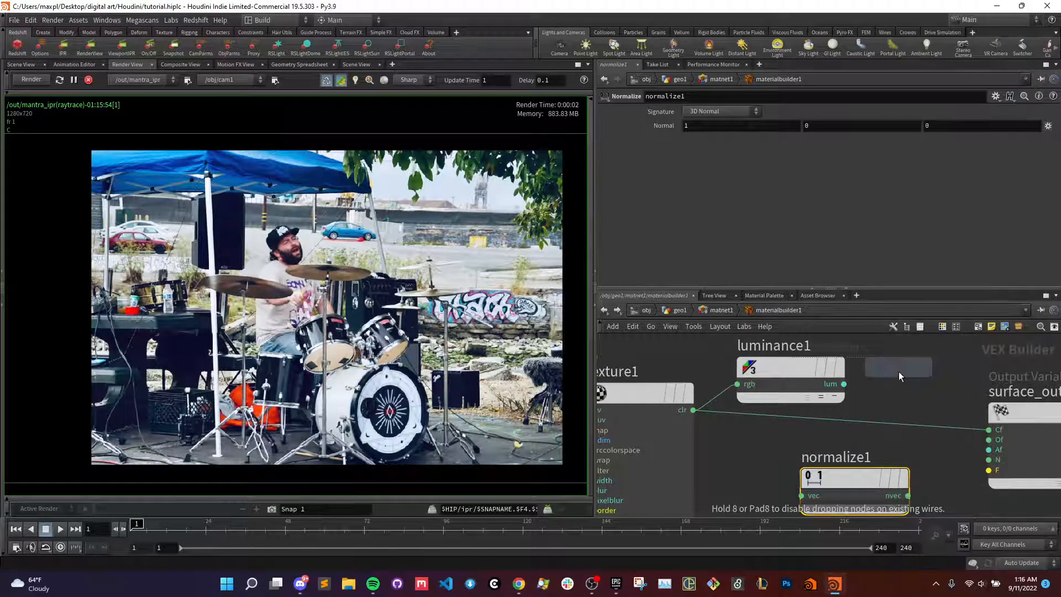
{"action": "left_click", "coordinate": [890, 375]}
{"action": "middle_click_drag", "start_coordinate": [806, 429], "coordinate": [755, 427]}
{"action": "left_click_drag", "start_coordinate": [739, 374], "coordinate": [772, 379]}
{"action": "left_click", "coordinate": [787, 389]}
{"action": "left_click", "coordinate": [751, 373]}
{"action": "left_click", "coordinate": [787, 398]}
{"action": "left_click", "coordinate": [752, 373]}
{"action": "left_click", "coordinate": [787, 406]}
- Route floattovec1's vec output through normalize1 into surface_output's Cf, keeping the nodes stacked beside texture1
{"action": "left_click", "coordinate": [876, 390]}
{"action": "left_click", "coordinate": [751, 482]}
{"action": "left_click_drag", "start_coordinate": [807, 391], "coordinate": [703, 459]}
{"action": "middle_click_drag", "start_coordinate": [811, 394], "coordinate": [838, 378]}
{"action": "left_click_drag", "start_coordinate": [829, 449], "coordinate": [763, 481]}
{"action": "left_click", "coordinate": [801, 495]}
{"action": "left_click", "coordinate": [936, 390]}
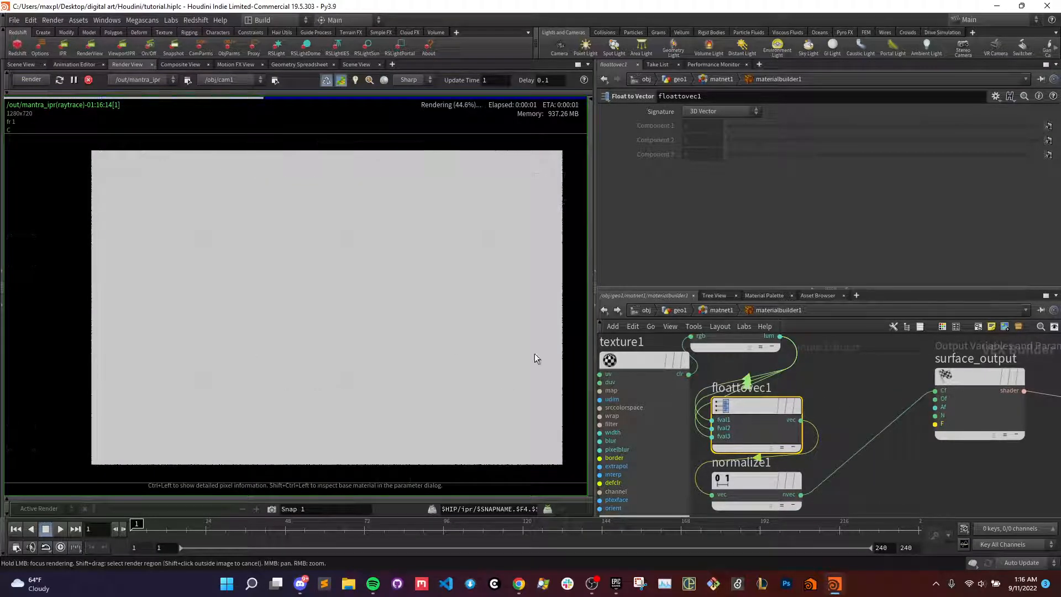
- Delete luminance1 and place a Length node above floattovec1 in its place
{"action": "middle_click_drag", "start_coordinate": [868, 401], "coordinate": [903, 441]}
{"action": "left_click_drag", "start_coordinate": [758, 363], "coordinate": [769, 364]}
{"action": "scroll", "coordinate": [885, 374], "scroll_direction": "down", "scroll_amount": 3}
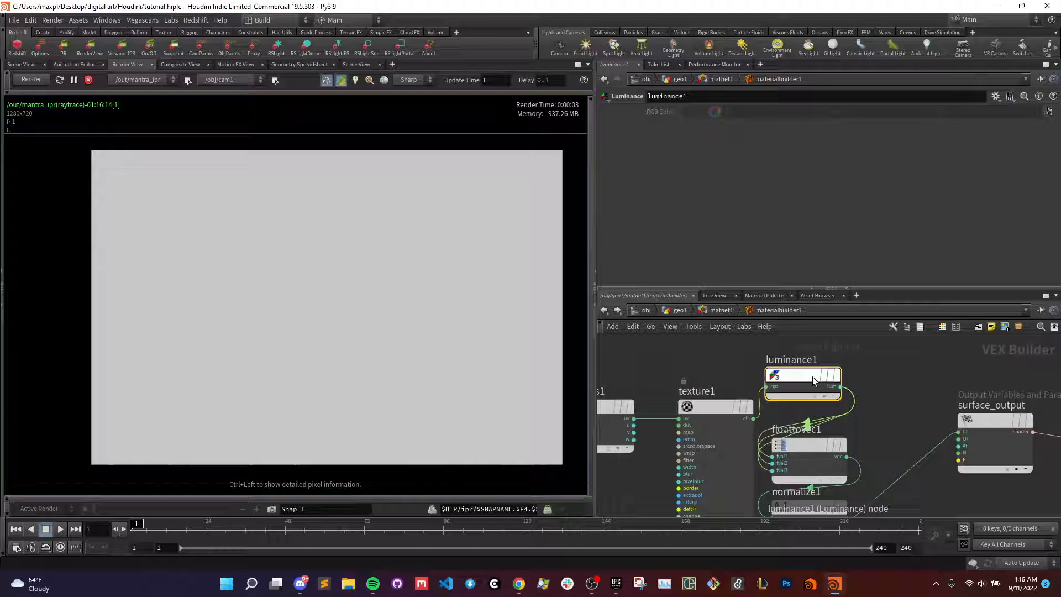
{"action": "key", "text": "Delete"}
{"action": "key", "text": "Tab"}
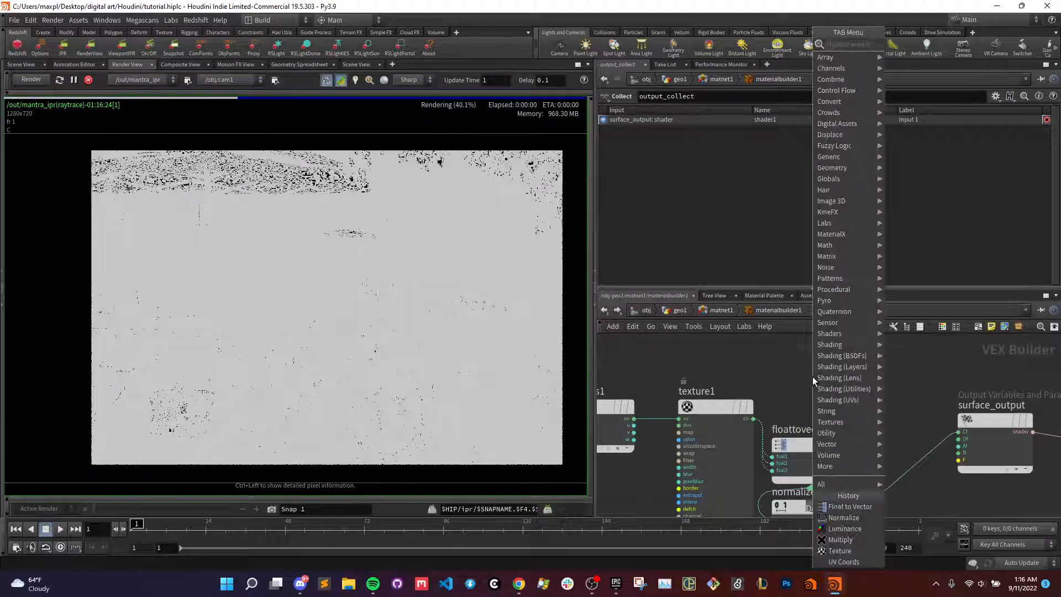
{"action": "type", "text": "length"}
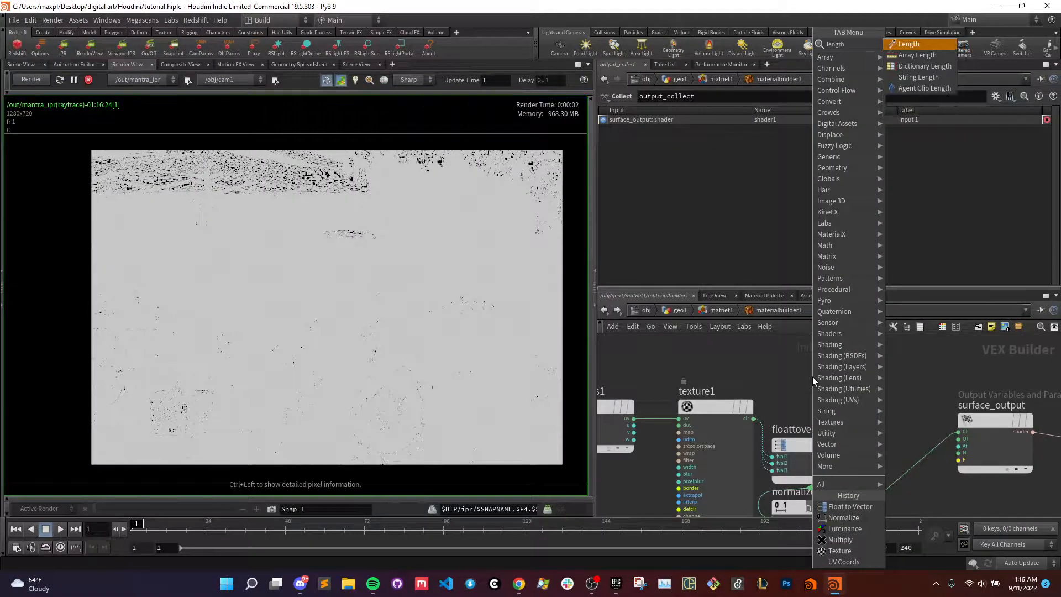
{"action": "key", "text": "Return"}
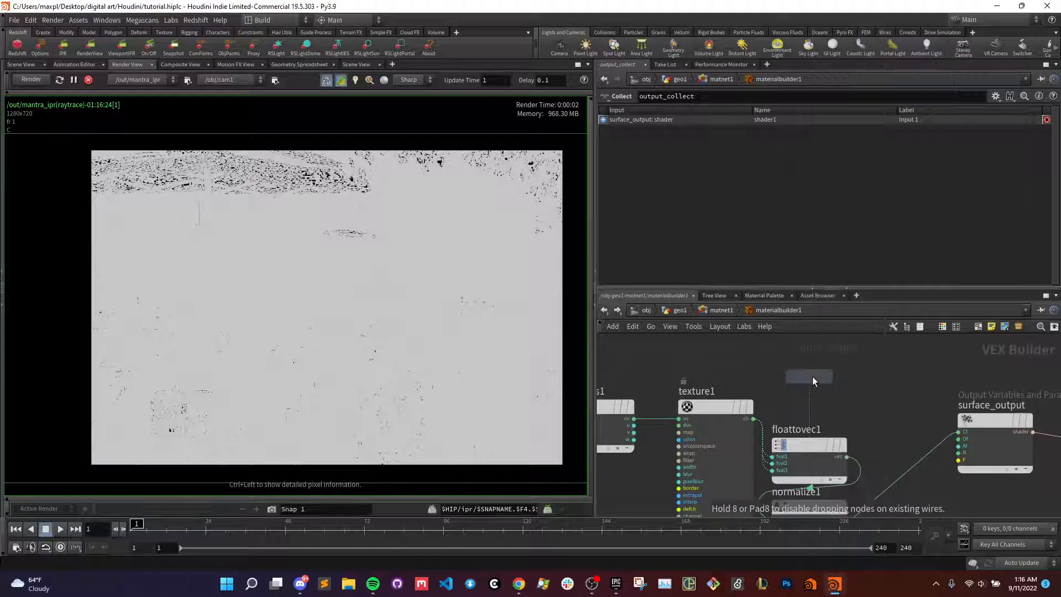
{"action": "left_click", "coordinate": [813, 377]}
- Connect texture1's clr output to the Length node and its len output to all three floattovec1 inputs
{"action": "left_click_drag", "start_coordinate": [753, 418], "coordinate": [772, 388]}
{"action": "mouse_move", "coordinate": [847, 388]}
{"action": "left_mouse_down"}
{"action": "mouse_move", "coordinate": [767, 458]}
{"action": "mouse_move", "coordinate": [847, 388]}
{"action": "left_mouse_up"}
{"action": "left_click_drag", "start_coordinate": [773, 471], "coordinate": [847, 389]}
- Delete normalize1 so that floattovec1 feeds surface_output's Cf directly
{"action": "middle_click_drag", "start_coordinate": [864, 431], "coordinate": [821, 397]}
{"action": "left_click", "coordinate": [774, 473]}
{"action": "key", "text": "Delete"}
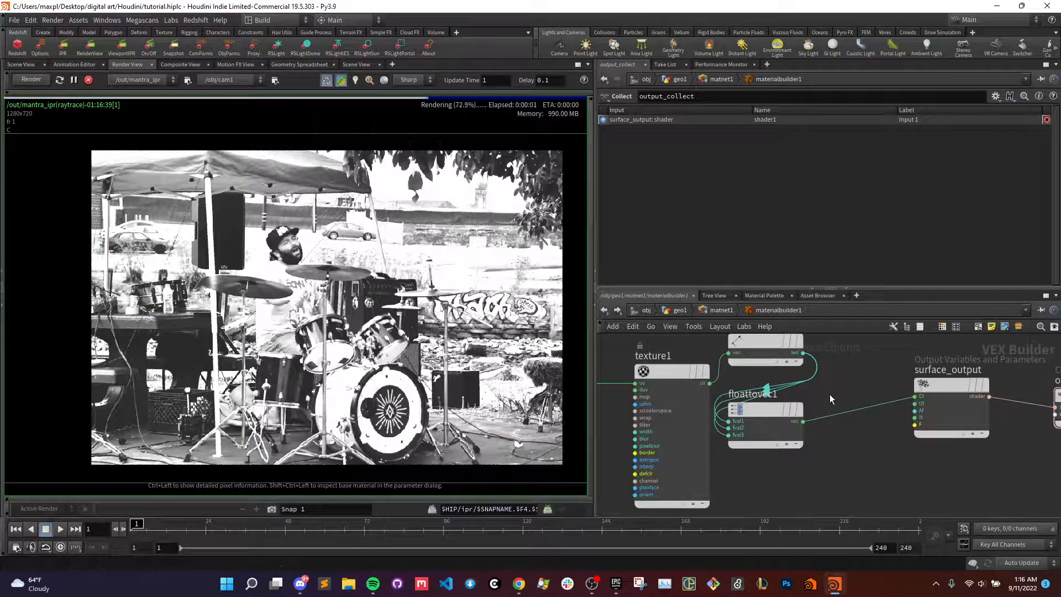
{"action": "middle_click_drag", "start_coordinate": [829, 401], "coordinate": [828, 423]}
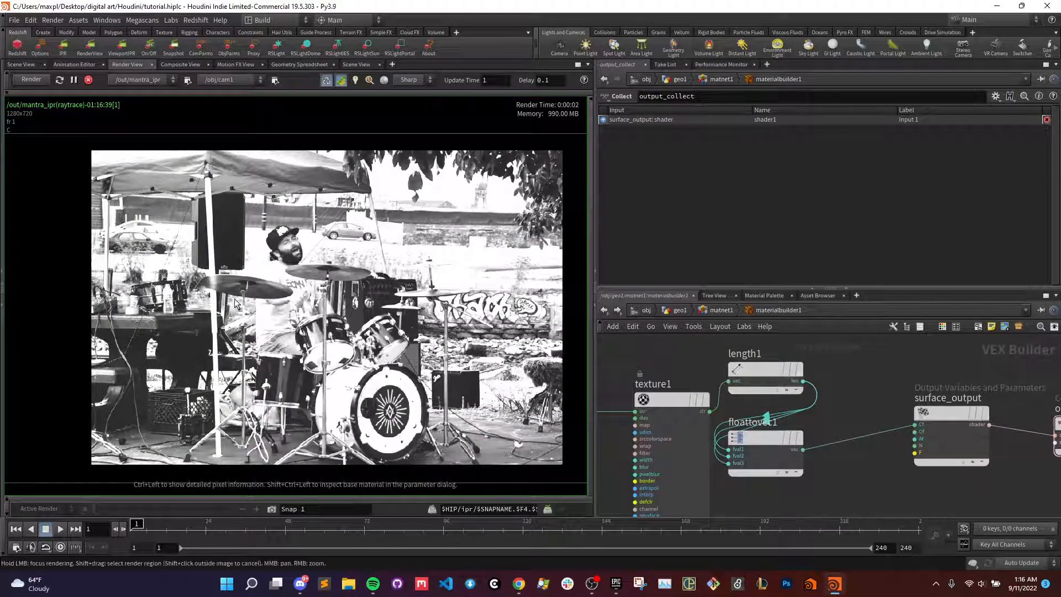
- Add a Luminance node fed by texture1's clr output and connect its lum output to all three floattovec1 inputs
{"action": "key", "text": "Tab"}
{"action": "type", "text": "lum"}
{"action": "key", "text": "Return"}
{"action": "left_click", "coordinate": [824, 357]}
{"action": "left_click", "coordinate": [803, 382]}
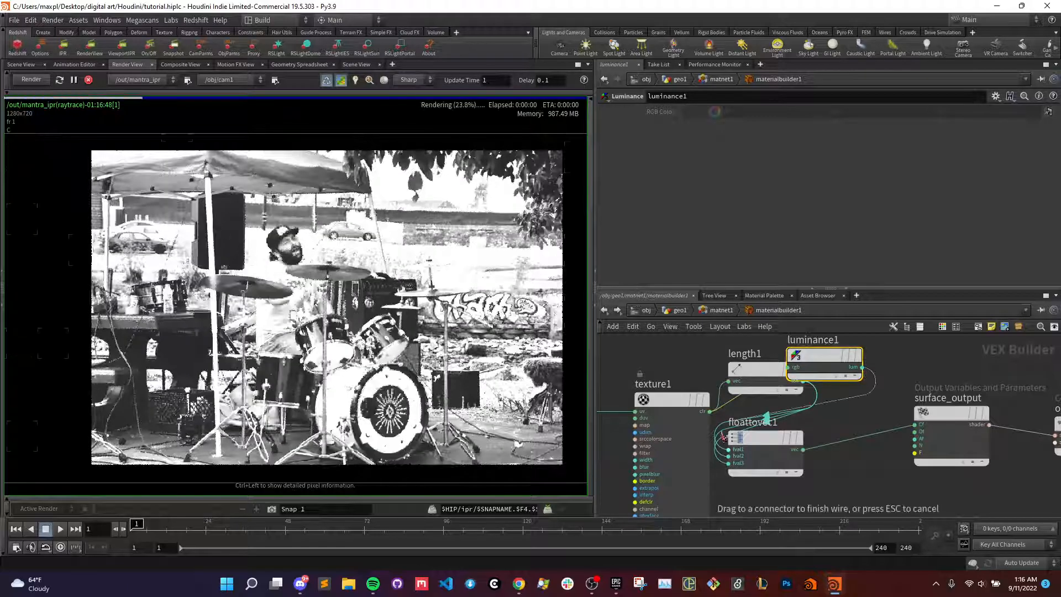
{"action": "left_click_drag", "start_coordinate": [863, 368], "coordinate": [730, 457]}
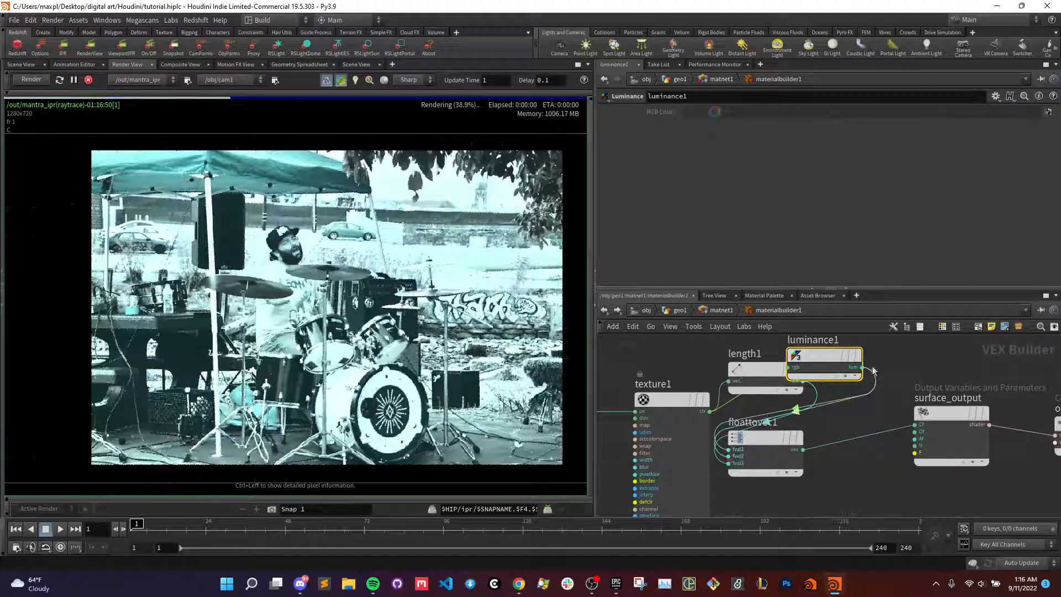
{"action": "left_click_drag", "start_coordinate": [863, 368], "coordinate": [731, 463]}
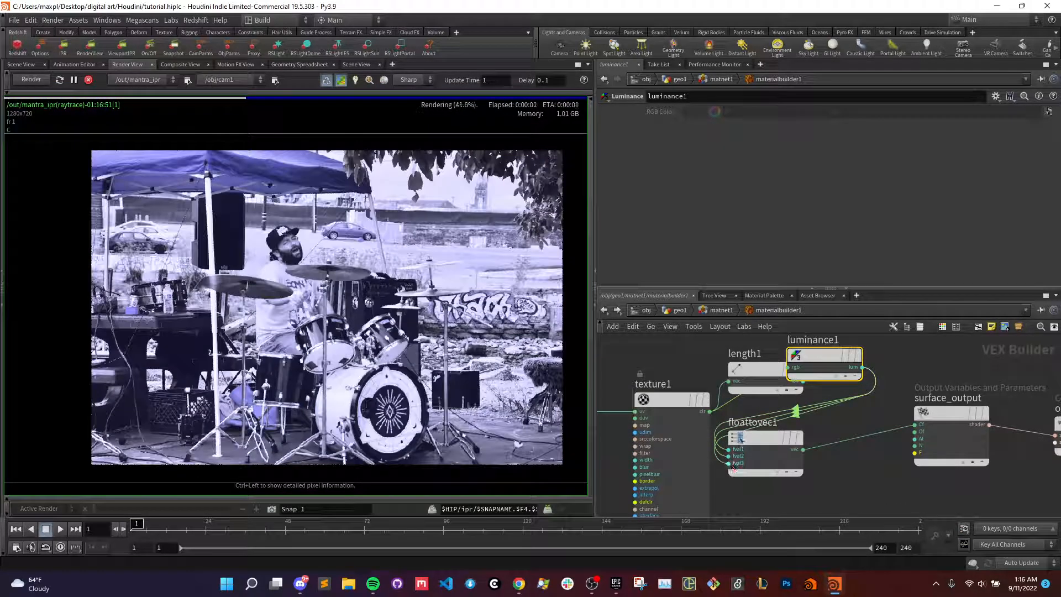
- Delete length1 and move luminance1 into its place above floattovec1
{"action": "left_click", "coordinate": [757, 368]}
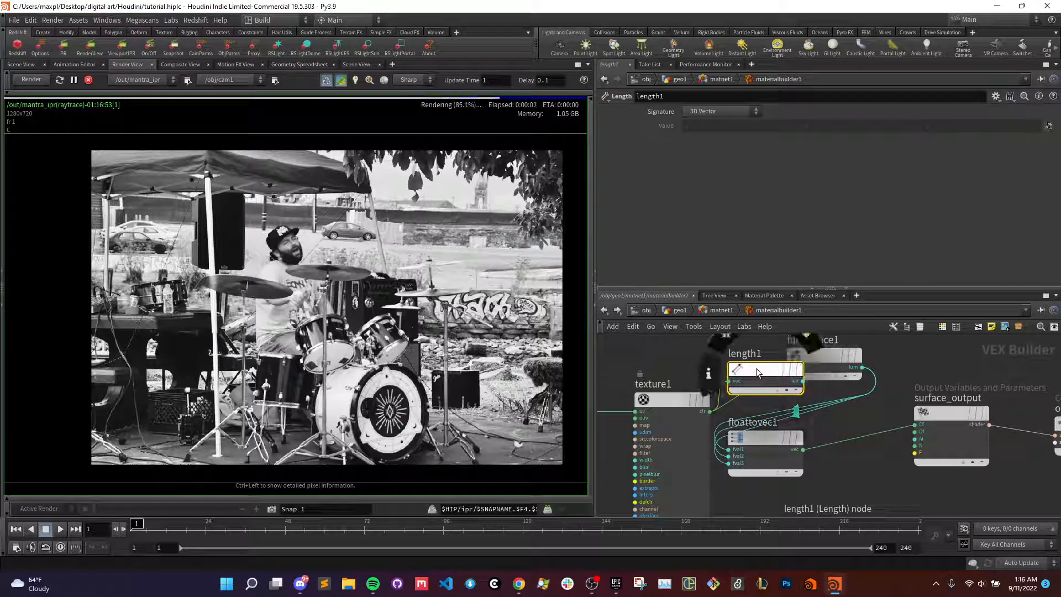
{"action": "key", "text": "Delete"}
{"action": "left_click_drag", "start_coordinate": [811, 356], "coordinate": [752, 364]}
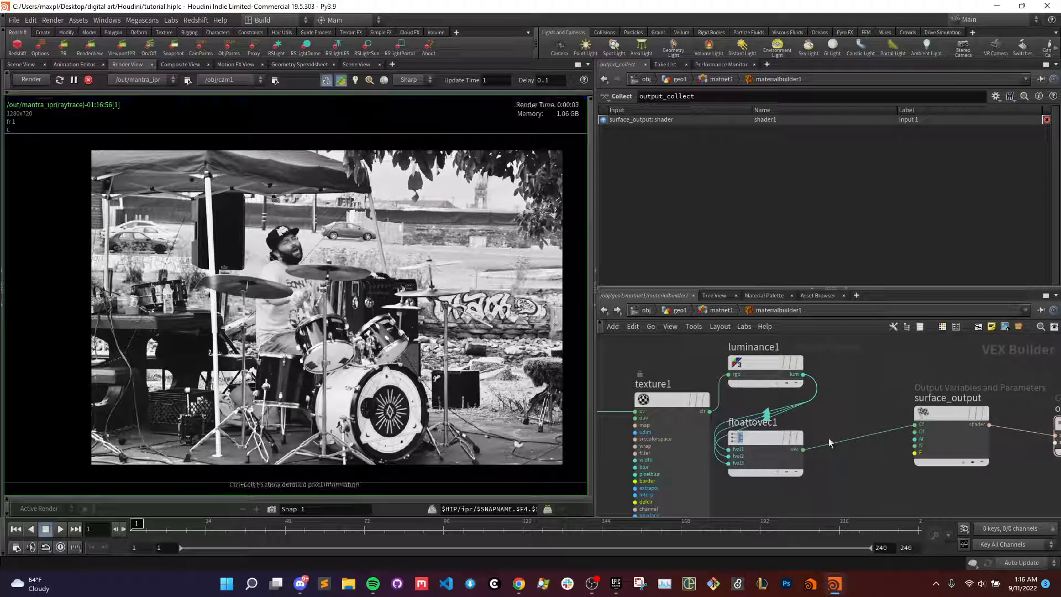
- Move luminance1 and floattovec1 together further down beside texture1 to free space above them
{"action": "key", "text": "h"}
{"action": "left_click_drag", "start_coordinate": [858, 449], "coordinate": [804, 338]}
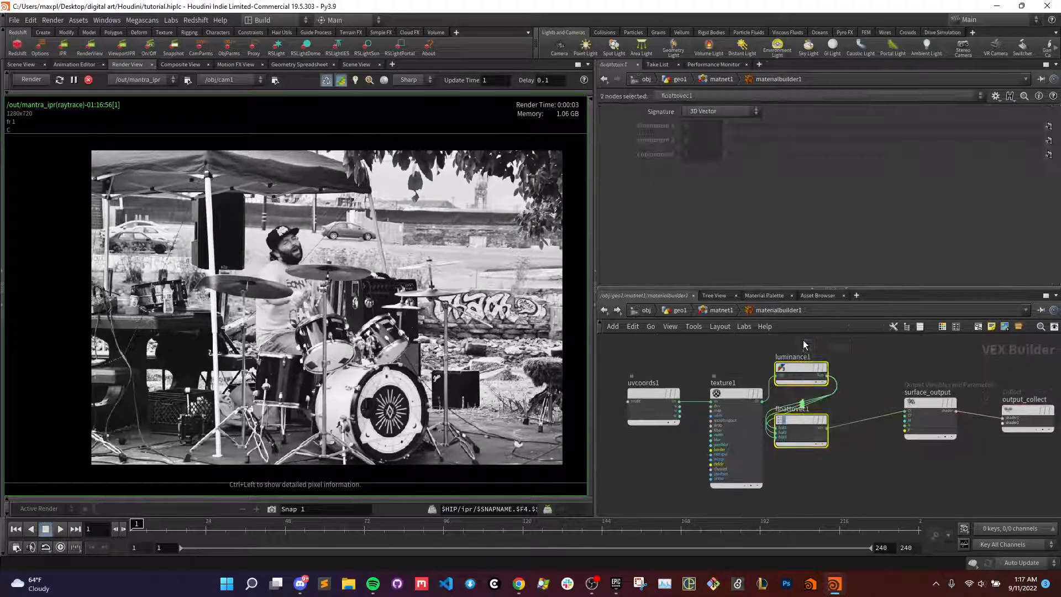
{"action": "left_click_drag", "start_coordinate": [801, 413], "coordinate": [808, 465]}
{"action": "left_click", "coordinate": [898, 477]}
- Add a Color Mix node above luminance1, between texture1 and surface_output
{"action": "key", "text": "Tab"}
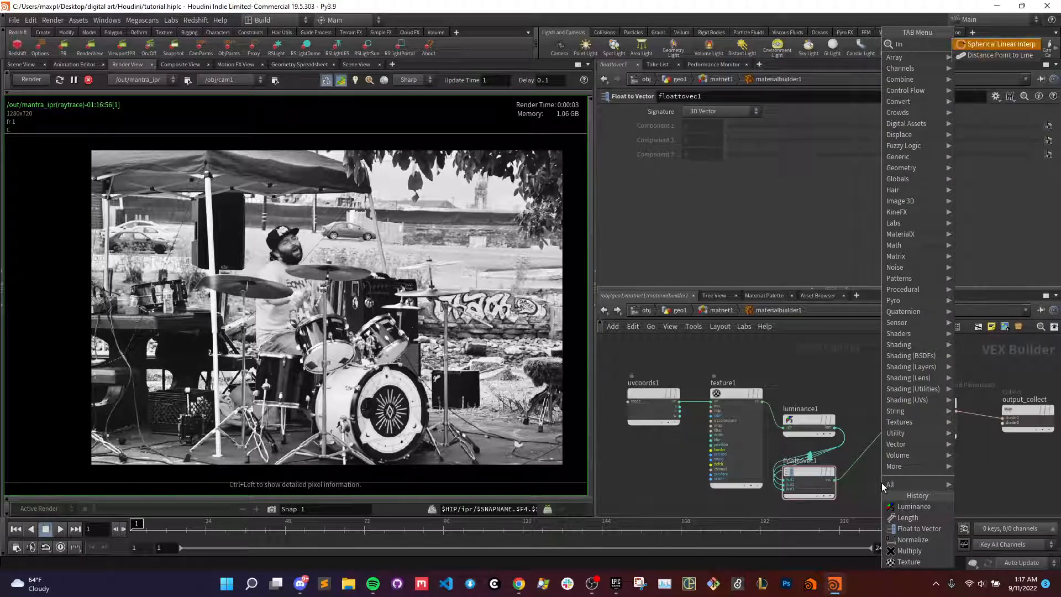
{"action": "key", "text": "Escape"}
{"action": "key", "text": "Tab"}
{"action": "type", "text": "mix"}
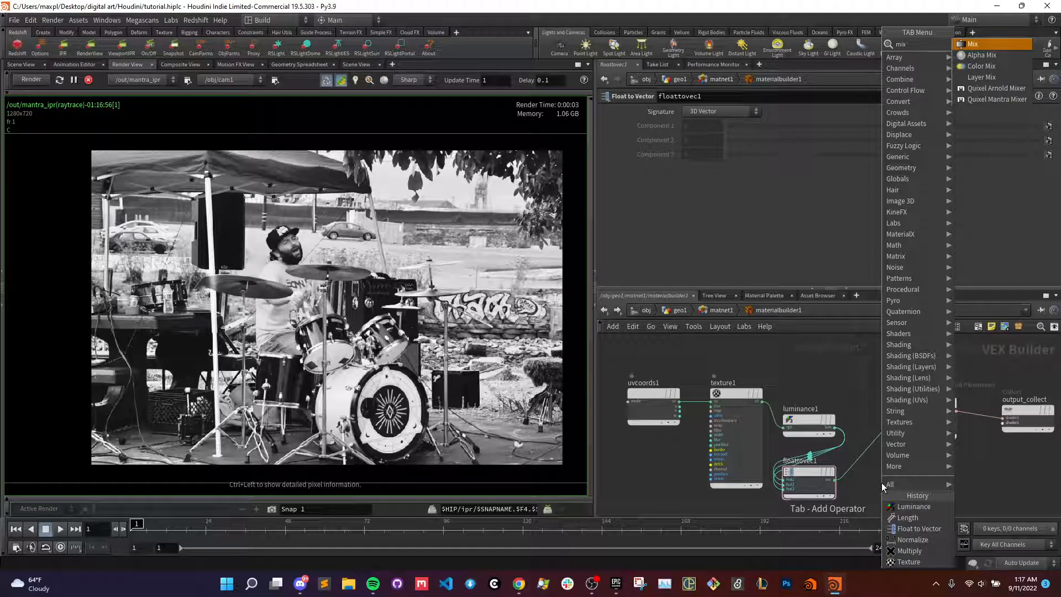
{"action": "key", "text": "Down"}
{"action": "key", "text": "Down"}
{"action": "key", "text": "Return"}
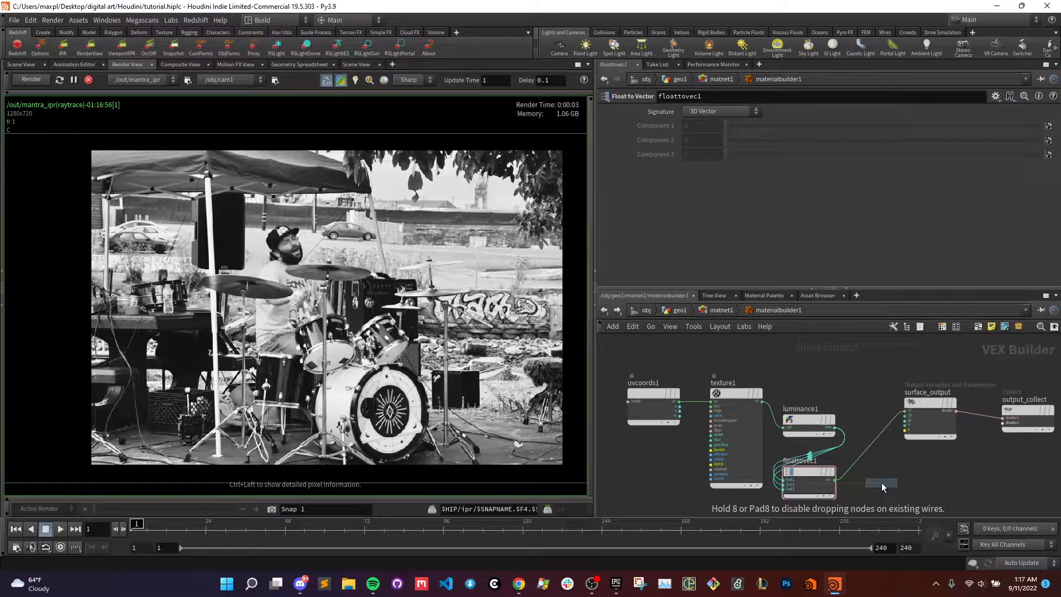
{"action": "left_click", "coordinate": [858, 372]}
- Connect texture1's clr output to colormix1's primary input and floattovec1's vec output to its secondary input
{"action": "scroll", "coordinate": [838, 394], "scroll_direction": "up", "scroll_amount": 4}
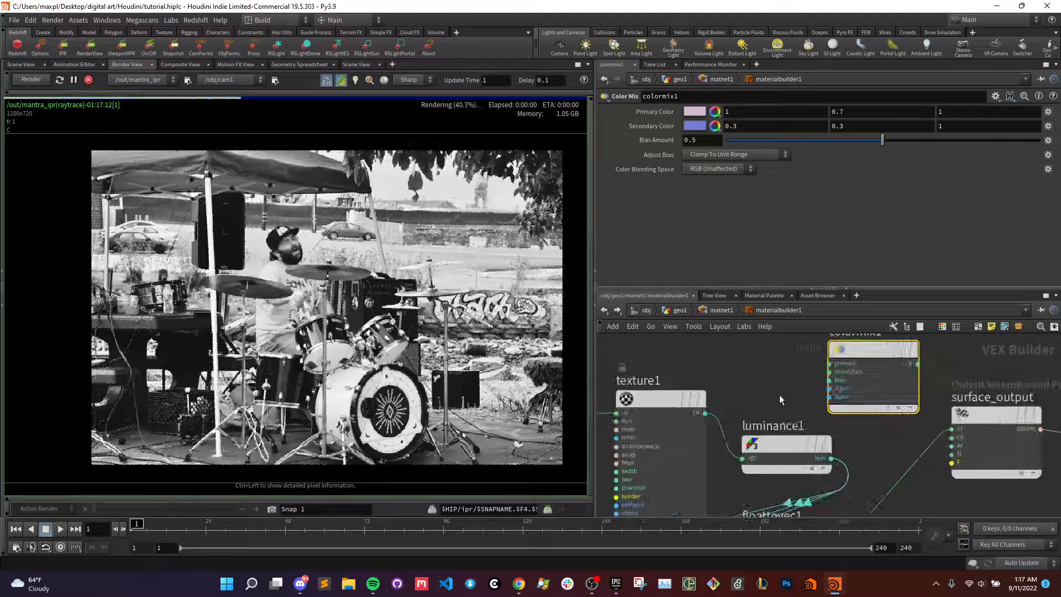
{"action": "scroll", "coordinate": [865, 436], "scroll_direction": "down", "scroll_amount": 4}
{"action": "left_click", "coordinate": [833, 367]}
{"action": "left_click", "coordinate": [749, 401]}
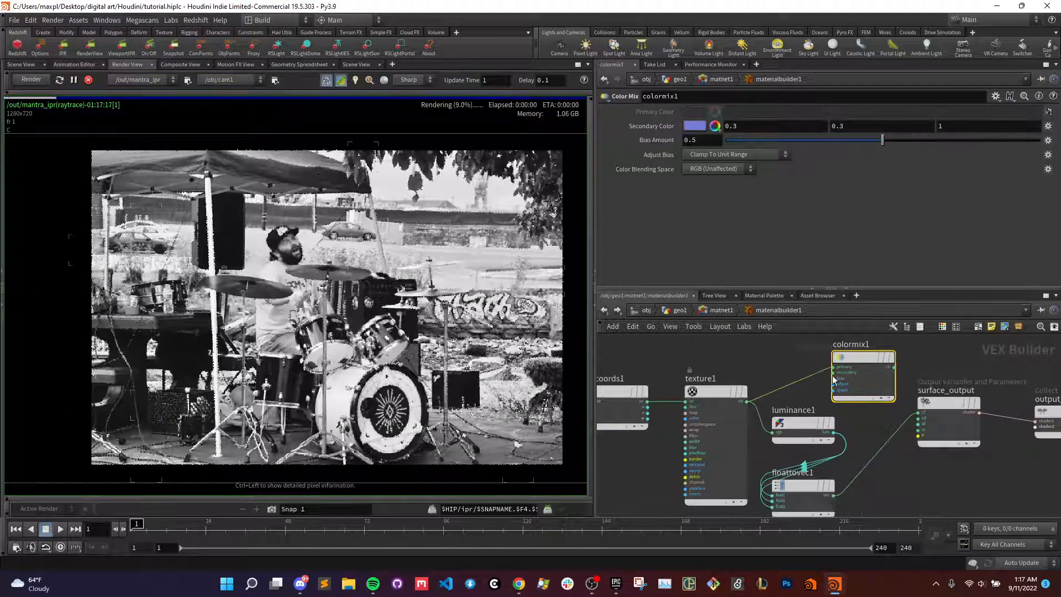
{"action": "left_click", "coordinate": [833, 372]}
{"action": "left_click", "coordinate": [840, 487]}
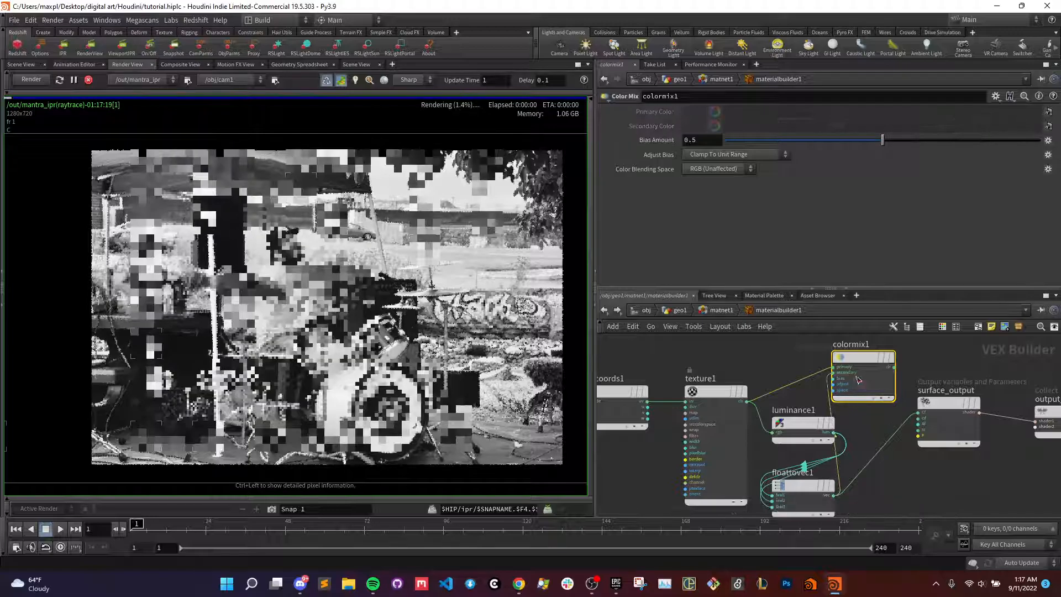
- Connect colormix1's clr output to surface_output's Cf input in place of the floattovec1 wire
{"action": "scroll", "coordinate": [898, 379], "scroll_direction": "up", "scroll_amount": 3}
{"action": "left_click", "coordinate": [892, 363]}
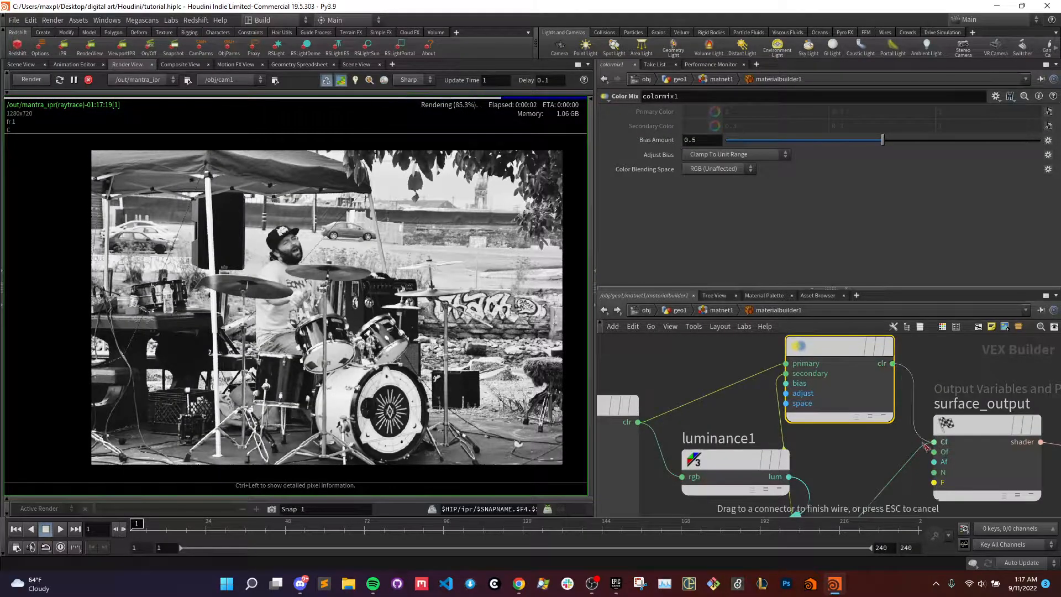
{"action": "left_click", "coordinate": [934, 442]}
- Promote colormix1's bias input to a material parameter and select the new parameter for editing
{"action": "middle_click_drag", "start_coordinate": [887, 463], "coordinate": [956, 472]}
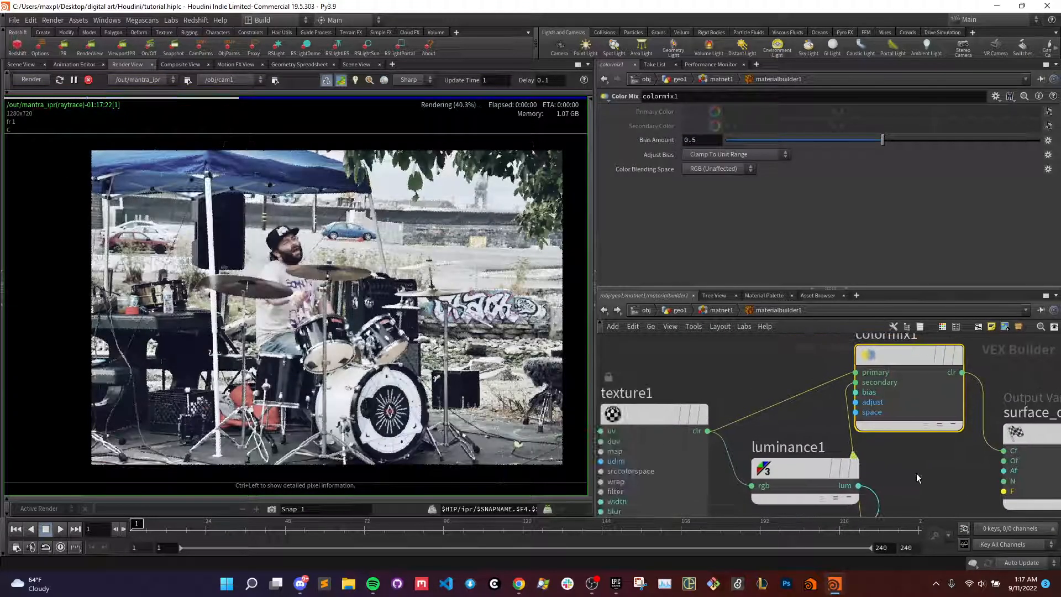
{"action": "right_click", "coordinate": [856, 393]}
{"action": "left_click", "coordinate": [860, 399]}
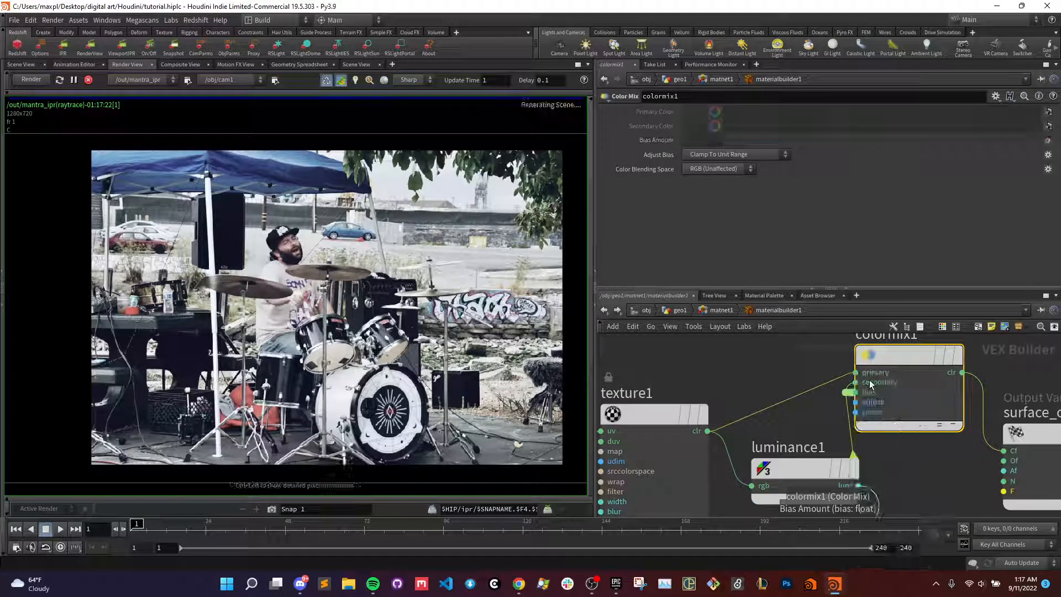
{"action": "left_click", "coordinate": [847, 393]}
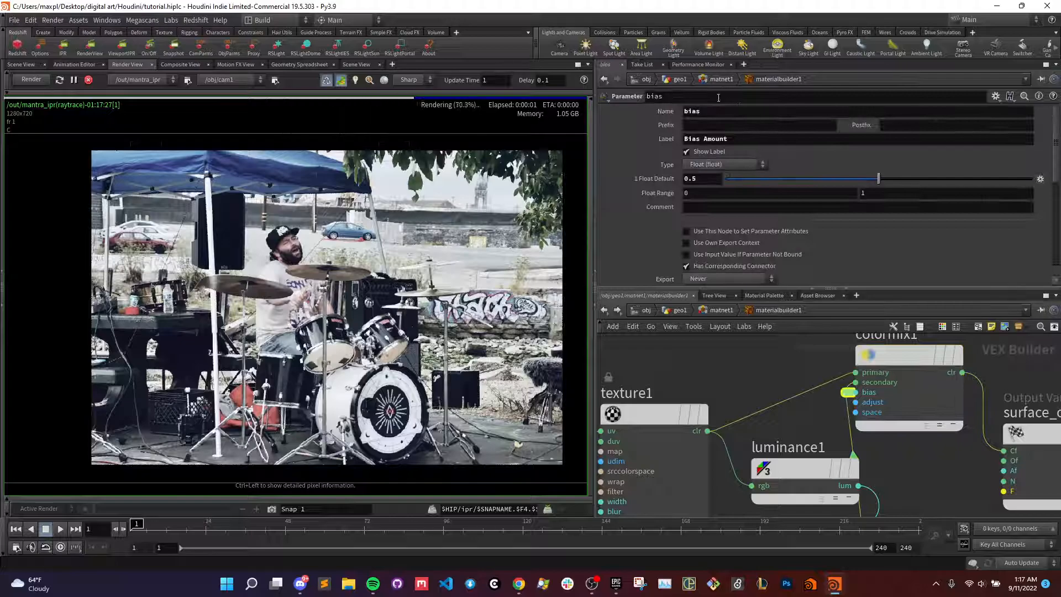
- Test the bias parameter's float default across its range, set it to 0, and save the scene
{"action": "left_click", "coordinate": [691, 139]}
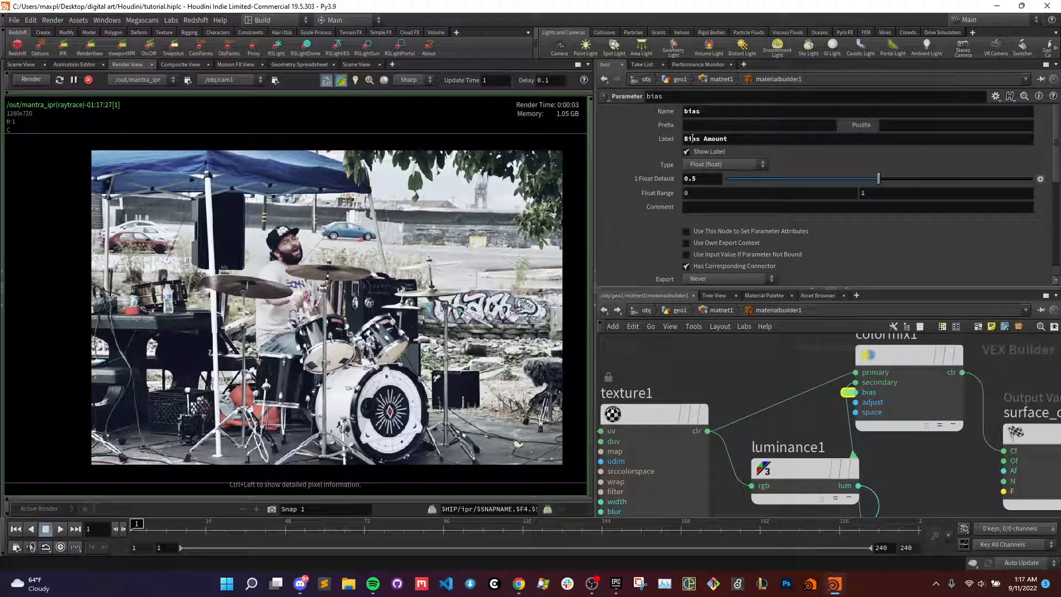
{"action": "left_click_drag", "start_coordinate": [879, 180], "coordinate": [1032, 179]}
{"action": "left_click_drag", "start_coordinate": [823, 181], "coordinate": [728, 185]}
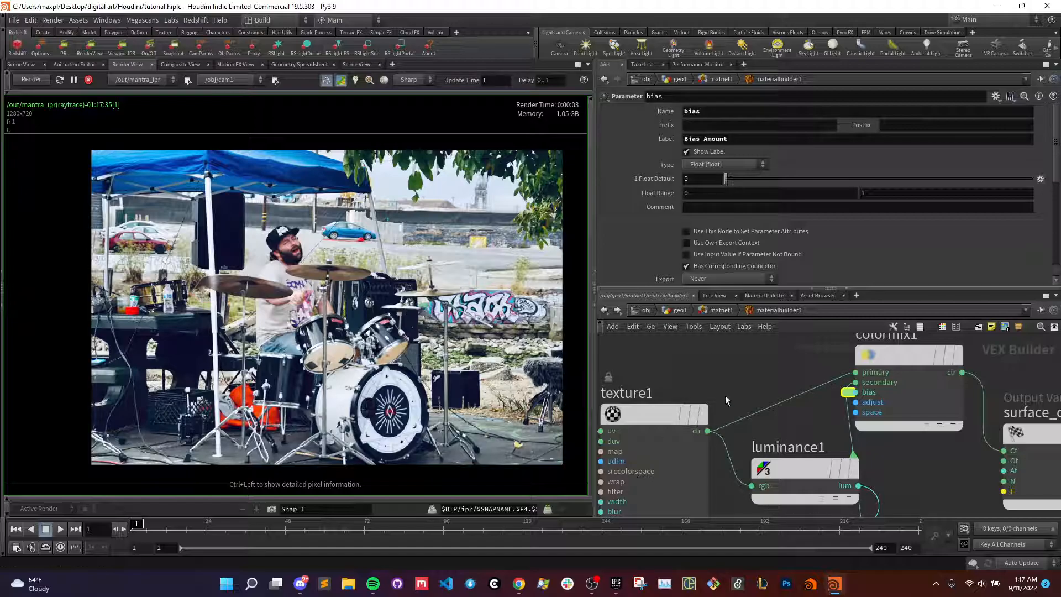
{"action": "key", "text": "ctrl+s"}
- Set the bias parameter's Export option to Always
{"action": "scroll", "coordinate": [774, 382], "scroll_direction": "down", "scroll_amount": 4}
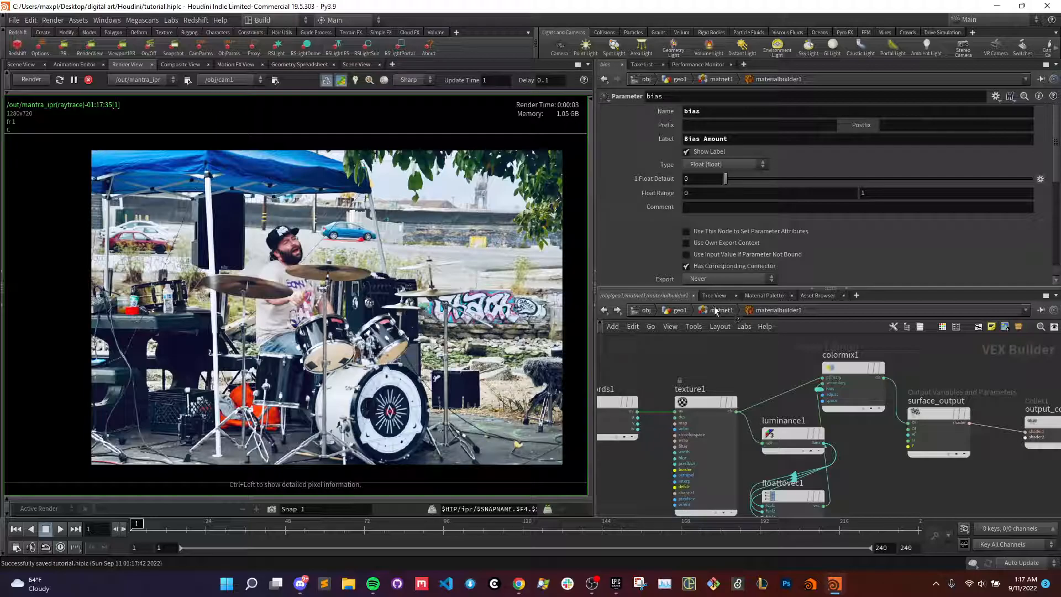
{"action": "scroll", "coordinate": [709, 244], "scroll_direction": "down", "scroll_amount": 3}
{"action": "left_click", "coordinate": [724, 221]}
{"action": "left_click", "coordinate": [704, 237]}
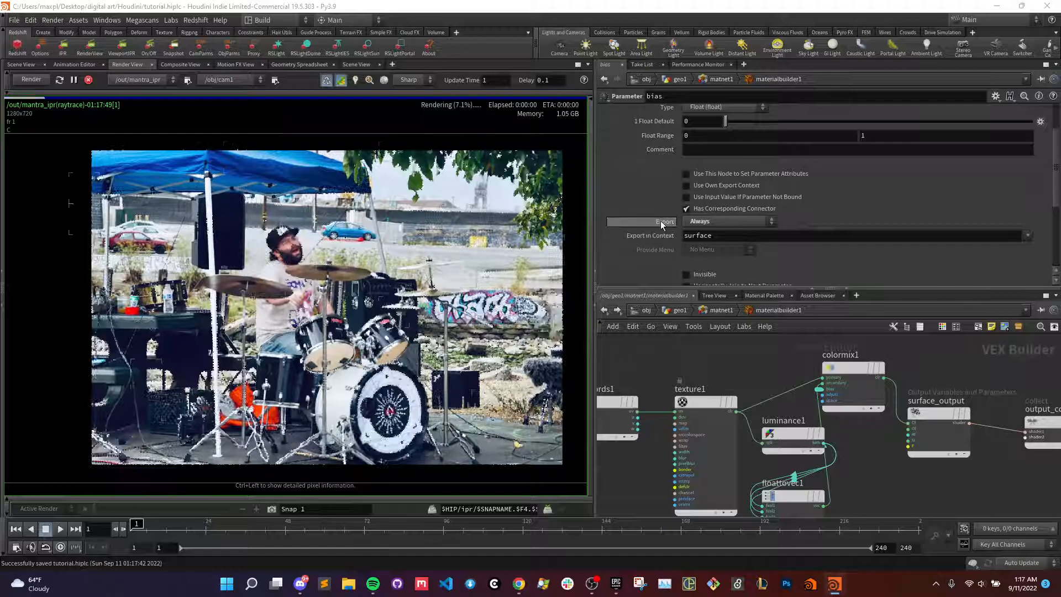
{"action": "mouse_move", "coordinate": [662, 222]}
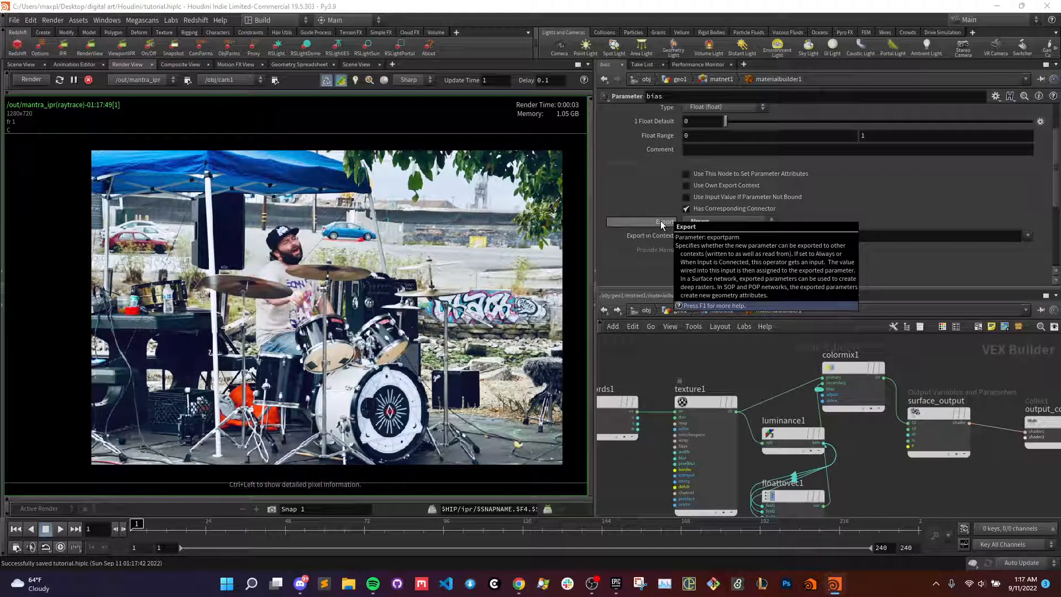
- Return to the geo1 network and add one local override on material1 for the Bias Amount parameter
{"action": "key", "text": "u"}
{"action": "key", "text": "u"}
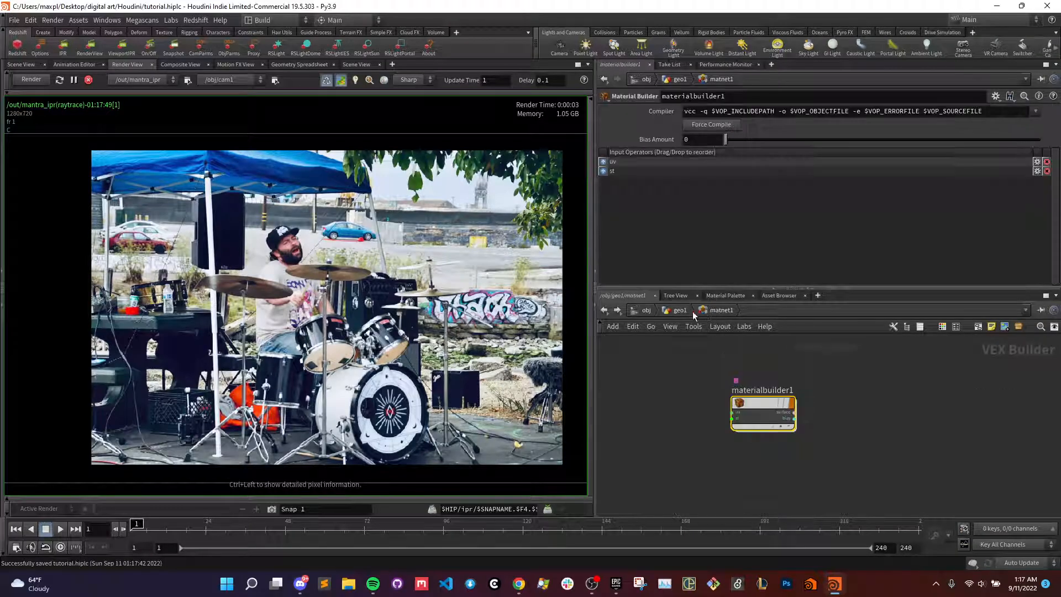
{"action": "left_click_drag", "start_coordinate": [763, 462], "coordinate": [763, 487]}
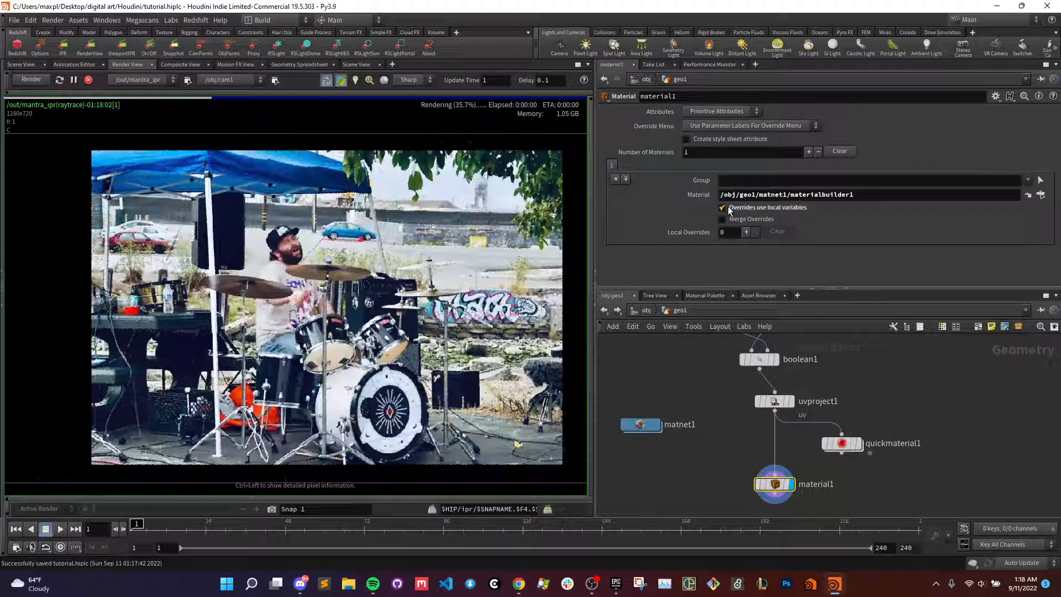
{"action": "left_click", "coordinate": [746, 232]}
{"action": "left_click", "coordinate": [785, 247]}
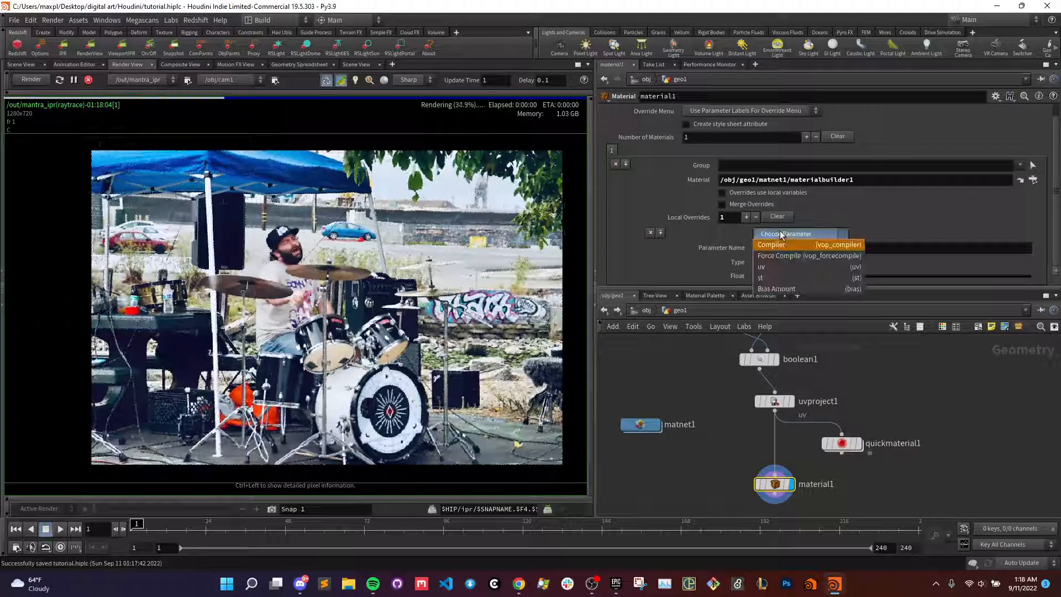
{"action": "left_click", "coordinate": [790, 288]}
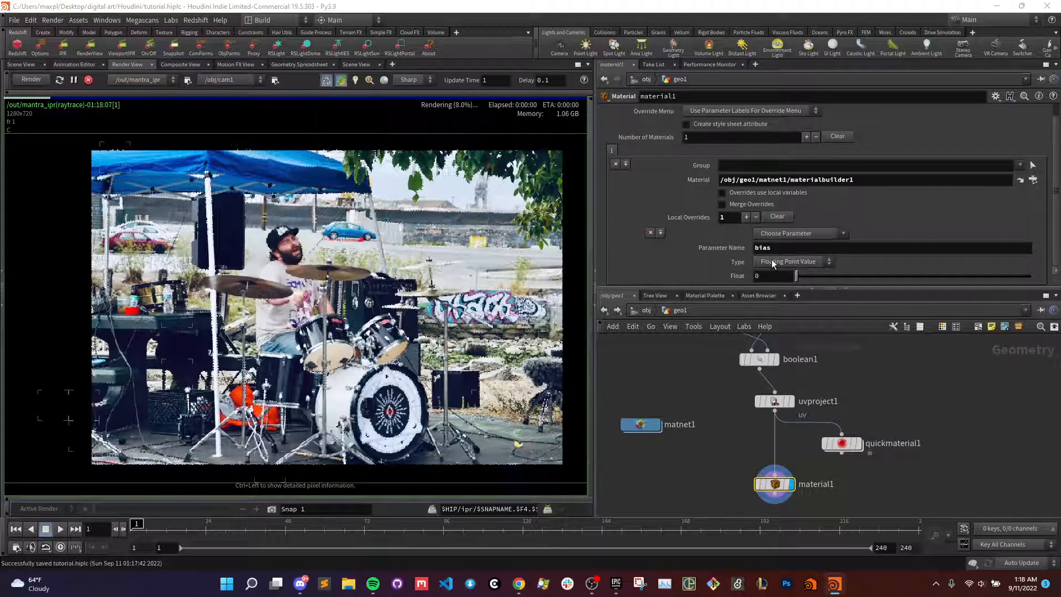
{"action": "left_click_drag", "start_coordinate": [795, 275], "coordinate": [760, 275]}
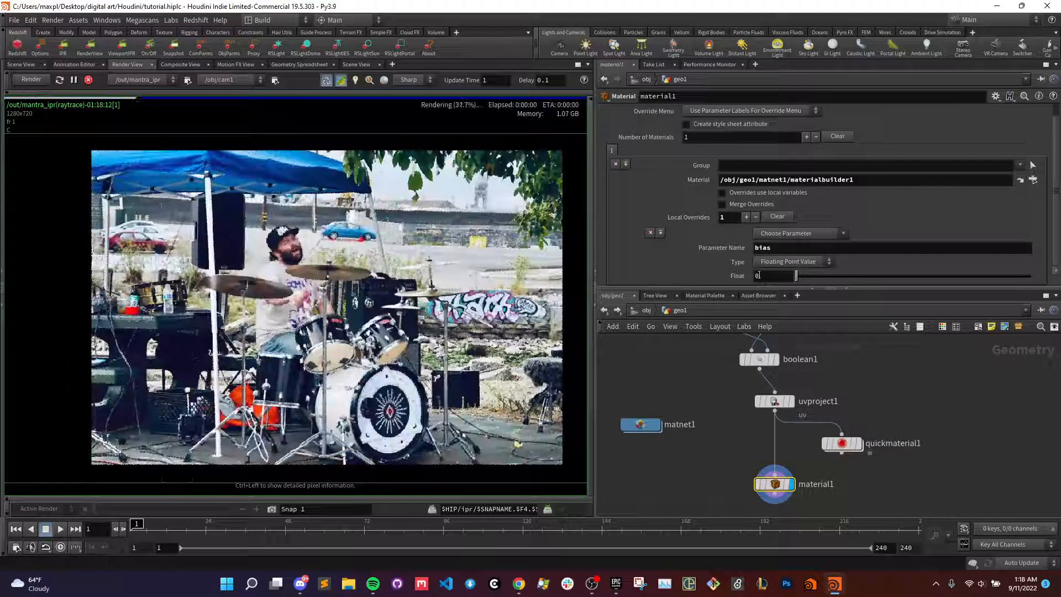
- Move material1 further down to make room for a node between it and uvproject1
{"action": "middle_click_drag", "start_coordinate": [709, 444], "coordinate": [717, 391]}
{"action": "key", "text": "Tab"}
{"action": "key", "text": "Escape"}
{"action": "left_click_drag", "start_coordinate": [782, 437], "coordinate": [783, 466]}
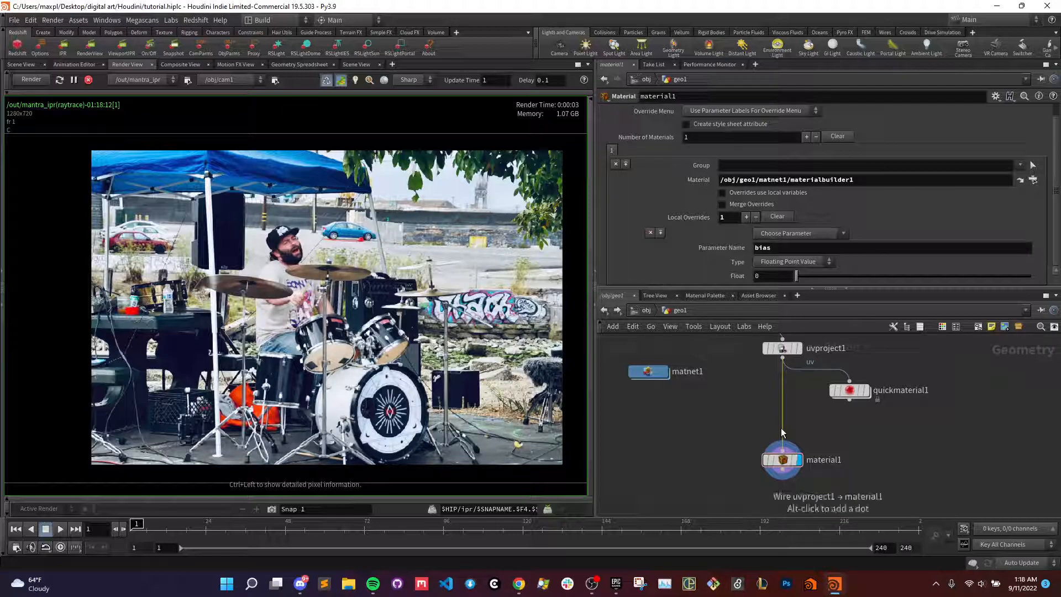
{"action": "key", "text": "Tab"}
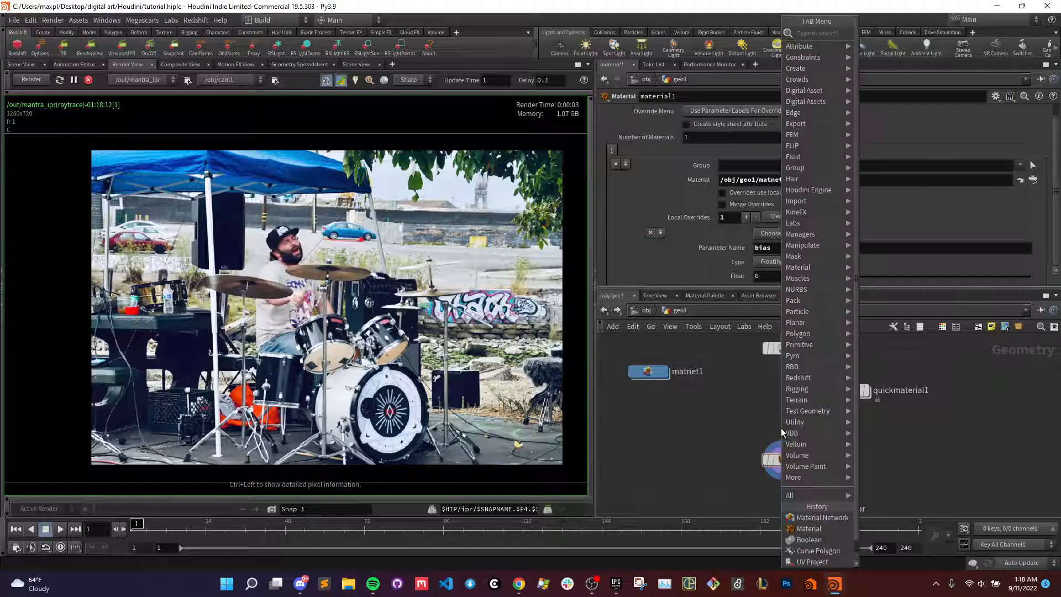
{"action": "key", "text": "Return"}
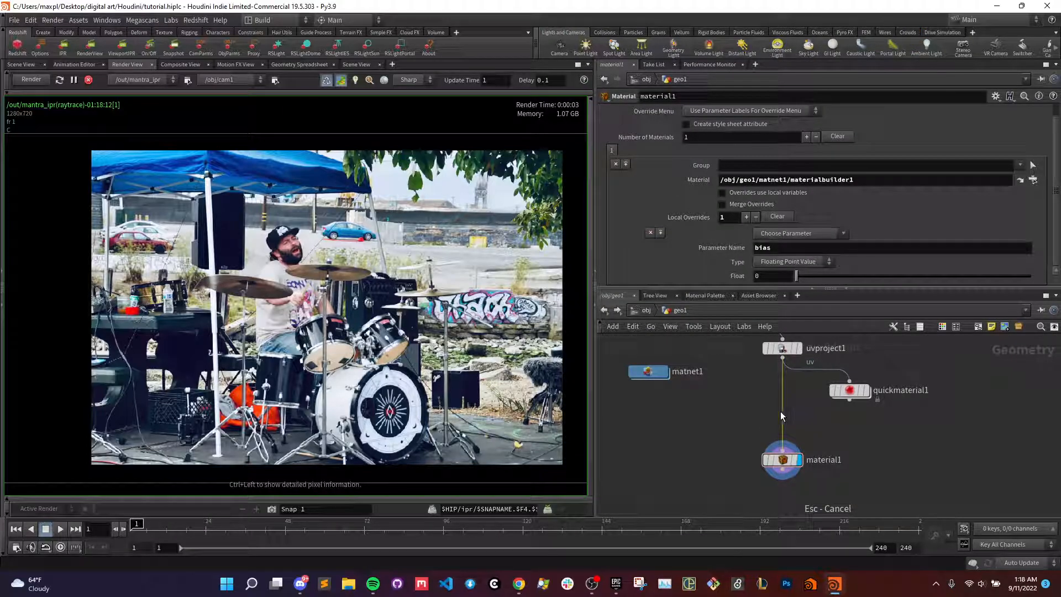
{"action": "key", "text": "Escape"}
{"action": "key", "text": "Tab"}
{"action": "key", "text": "Escape"}
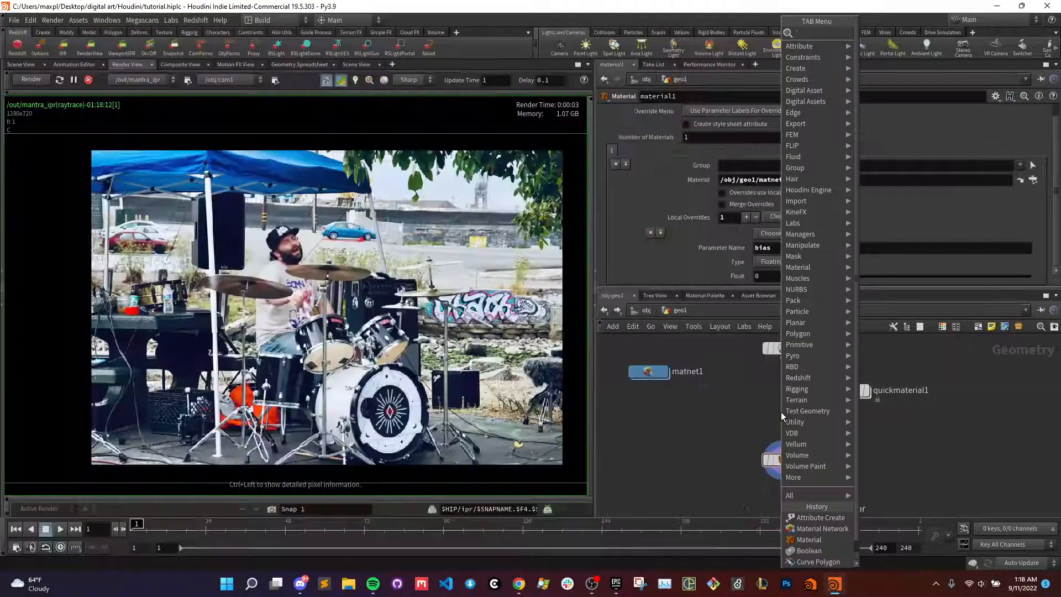
{"action": "key", "text": "Tab"}
{"action": "type", "text": "attr cre"}
{"action": "key", "text": "Return"}
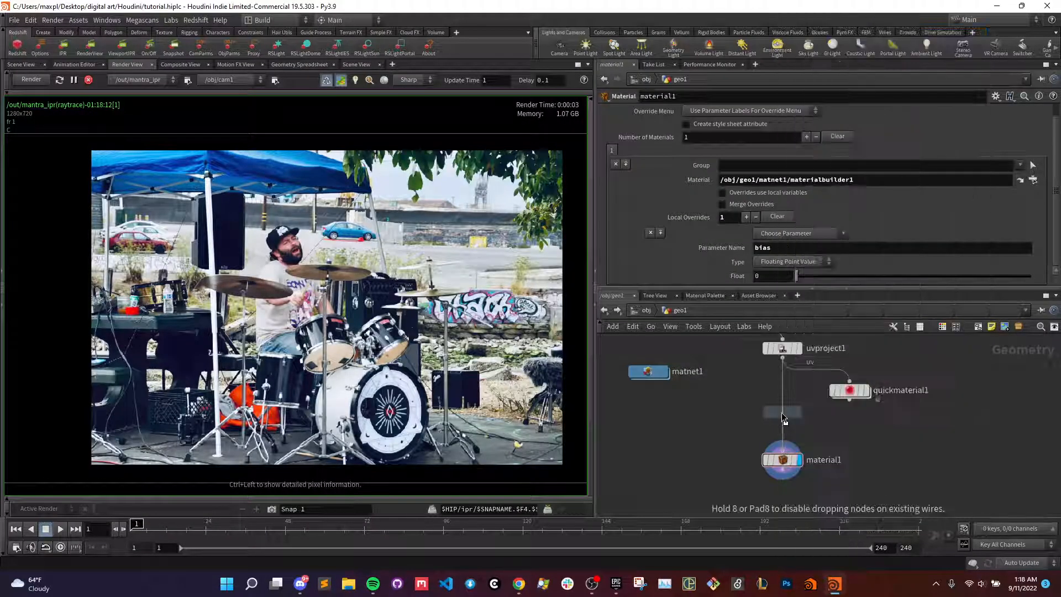
{"action": "left_click", "coordinate": [781, 413]}
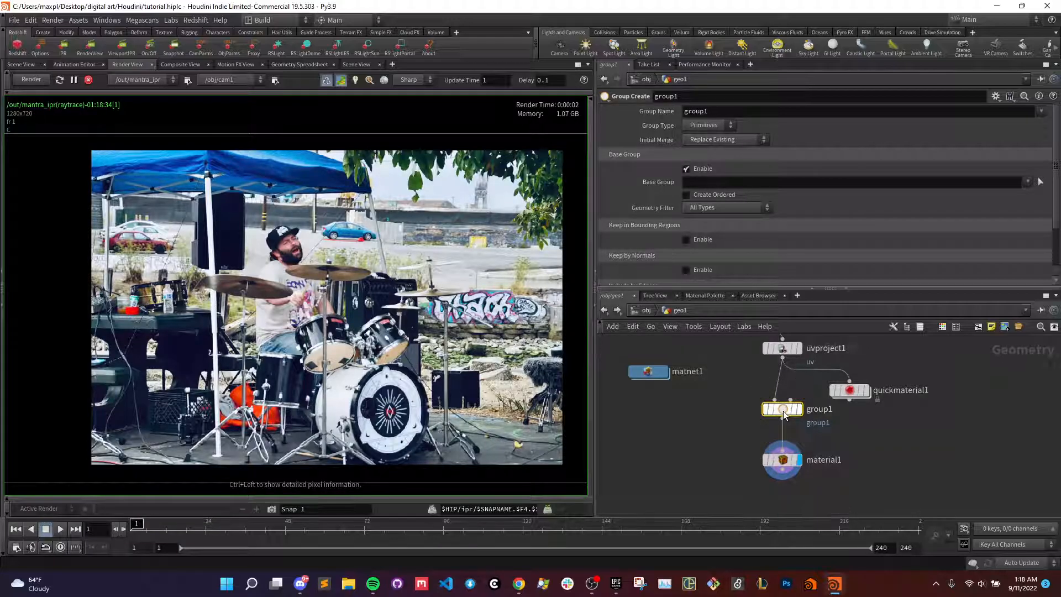
{"action": "key", "text": "Delete"}
- Insert an Attribute Create node between uvproject1 and material1, and select material1 to show its bias override
{"action": "key", "text": "Tab"}
{"action": "type", "text": "attribcr"}
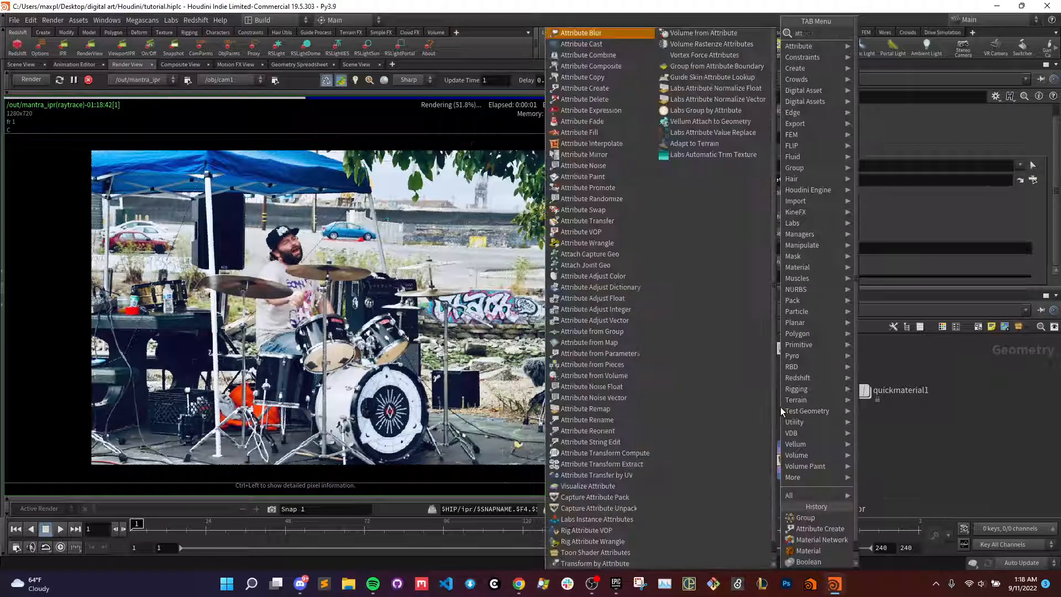
{"action": "key", "text": "Return"}
{"action": "left_click", "coordinate": [781, 407]}
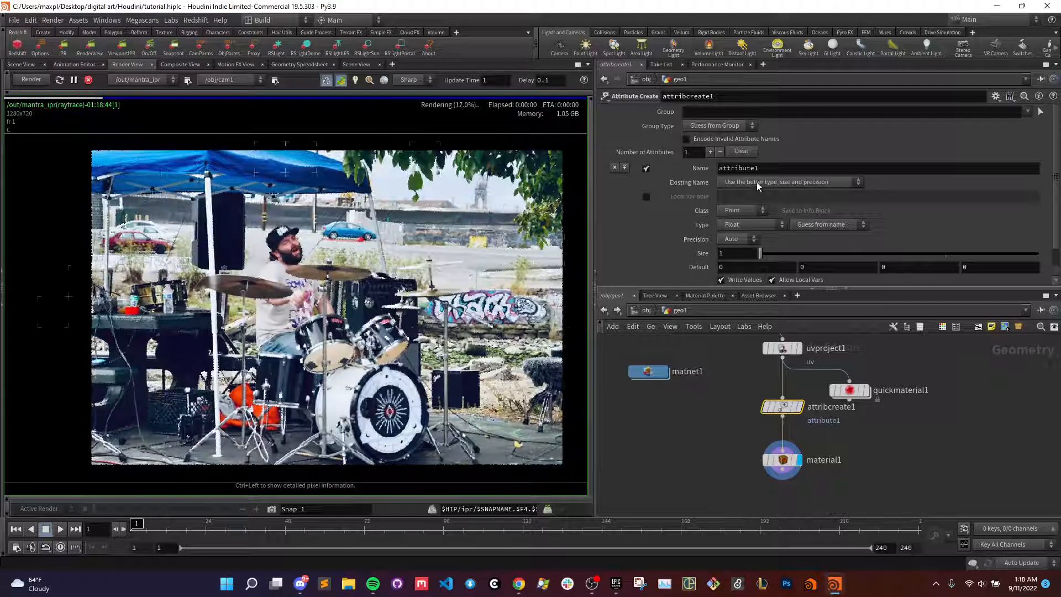
{"action": "left_click", "coordinate": [783, 458]}
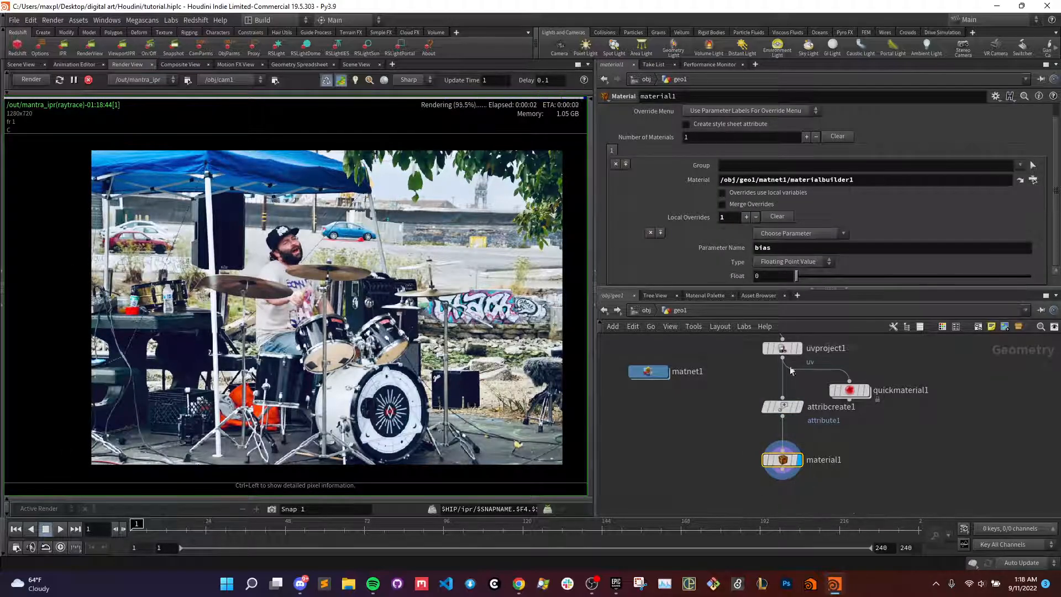
- Name the attribute made by attribcreate1 bias and keep its group type at Guess from Group
{"action": "left_click", "coordinate": [782, 407]}
{"action": "left_click_drag", "start_coordinate": [768, 169], "coordinate": [678, 168]}
{"action": "type", "text": "bias"}
{"action": "key", "text": "Return"}
{"action": "left_click", "coordinate": [701, 128]}
{"action": "left_click", "coordinate": [701, 134]}
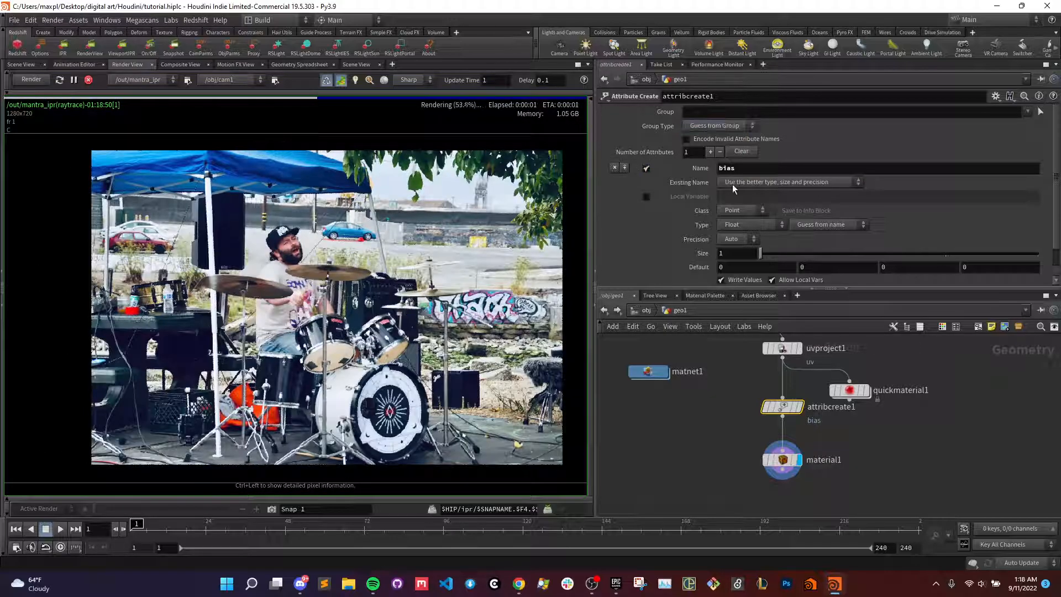
- Set the class of attribcreate1's bias attribute to Primitive
{"action": "left_click", "coordinate": [741, 210]}
{"action": "left_click", "coordinate": [744, 238]}
{"action": "scroll", "coordinate": [744, 240], "scroll_direction": "down", "scroll_amount": 2}
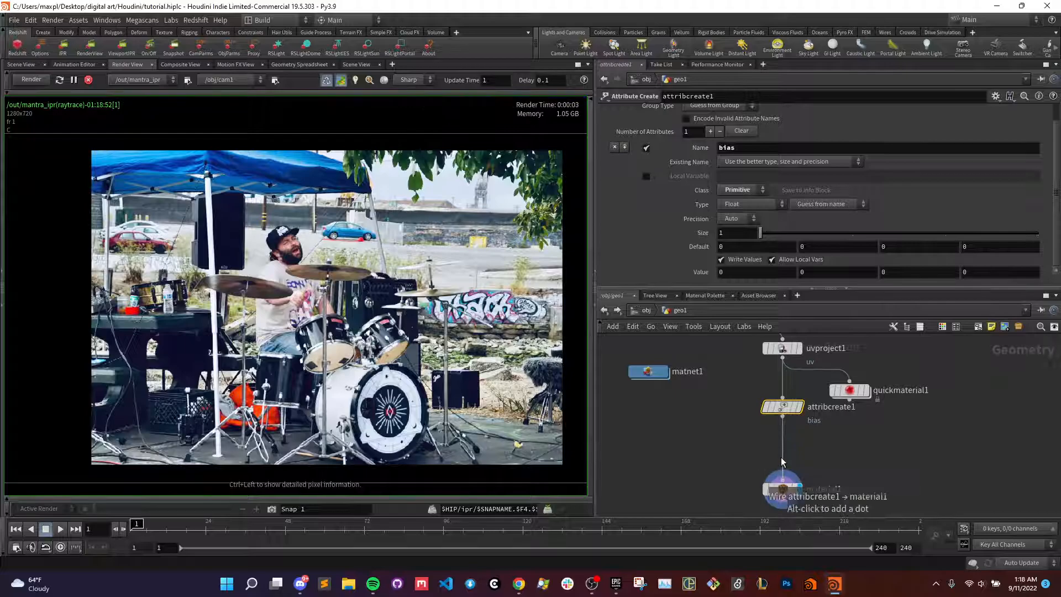
{"action": "key", "text": "Tab"}
{"action": "key", "text": "Escape"}
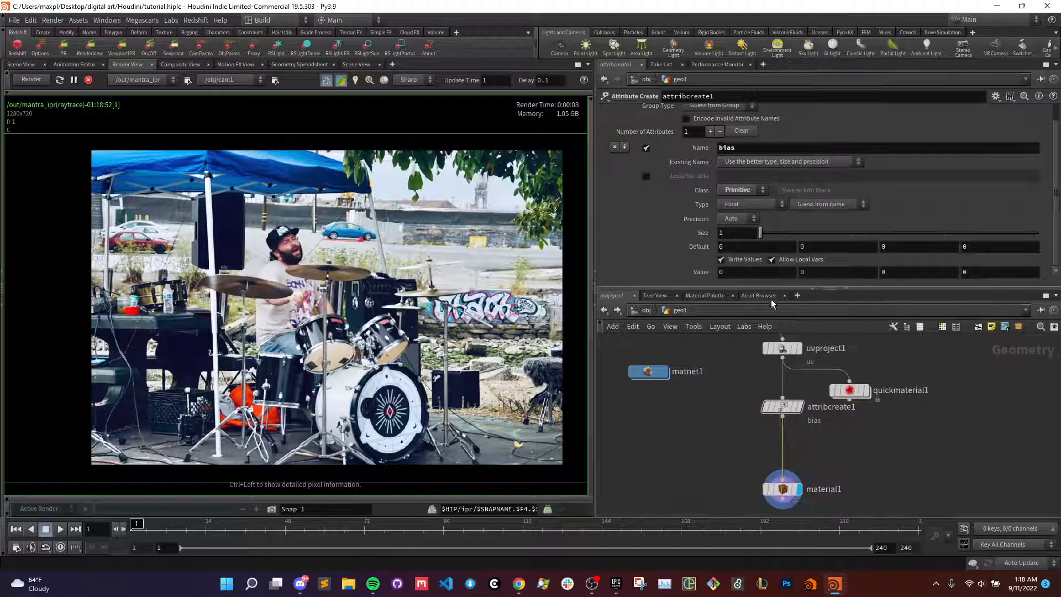
- Test a value of 1 for attribcreate1's bias attribute in the live render and reset it to 0
{"action": "double_click", "coordinate": [752, 271]}
{"action": "type", "text": "1"}
{"action": "key", "text": "Return"}
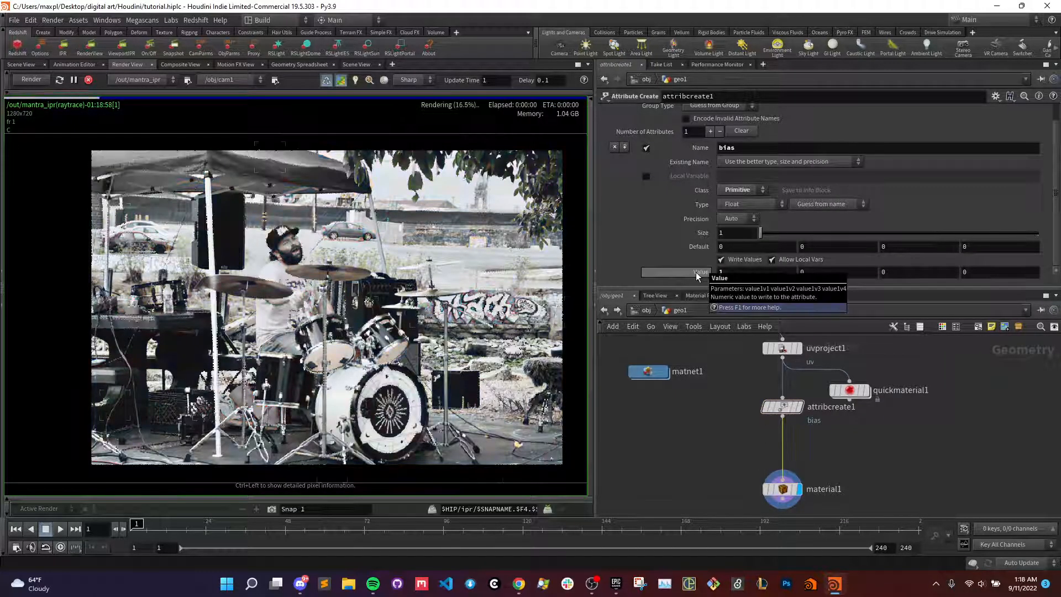
{"action": "double_click", "coordinate": [730, 273]}
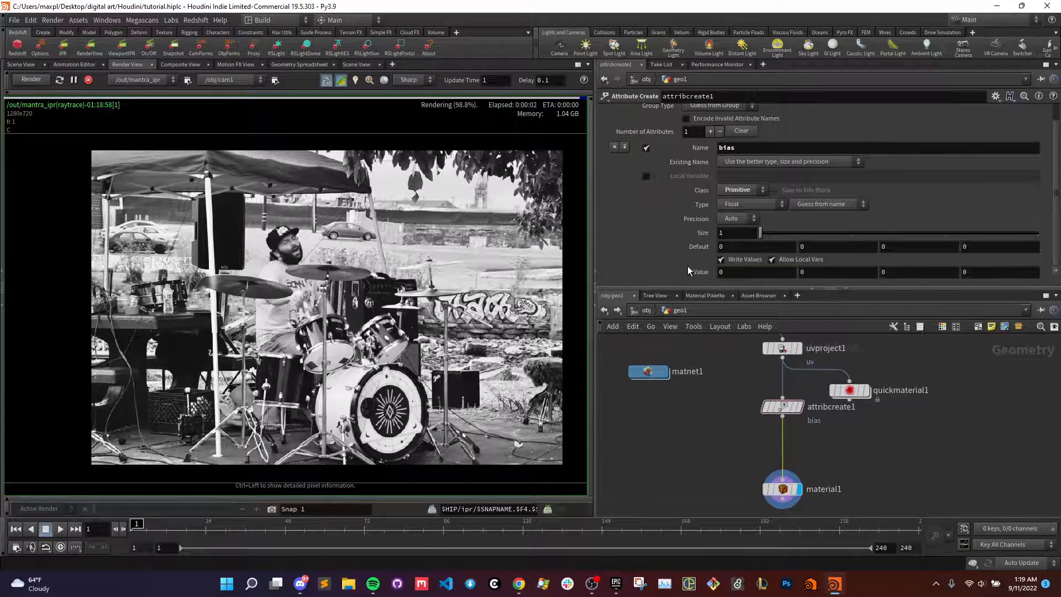
- Let material1's overrides use local variables
{"action": "left_click", "coordinate": [783, 488]}
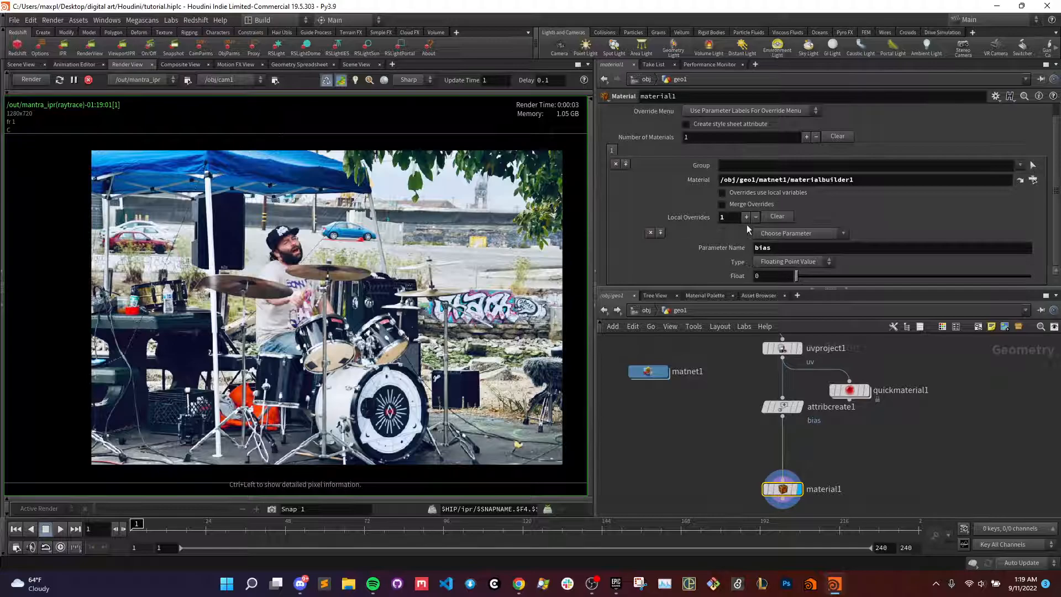
{"action": "left_click", "coordinate": [728, 193]}
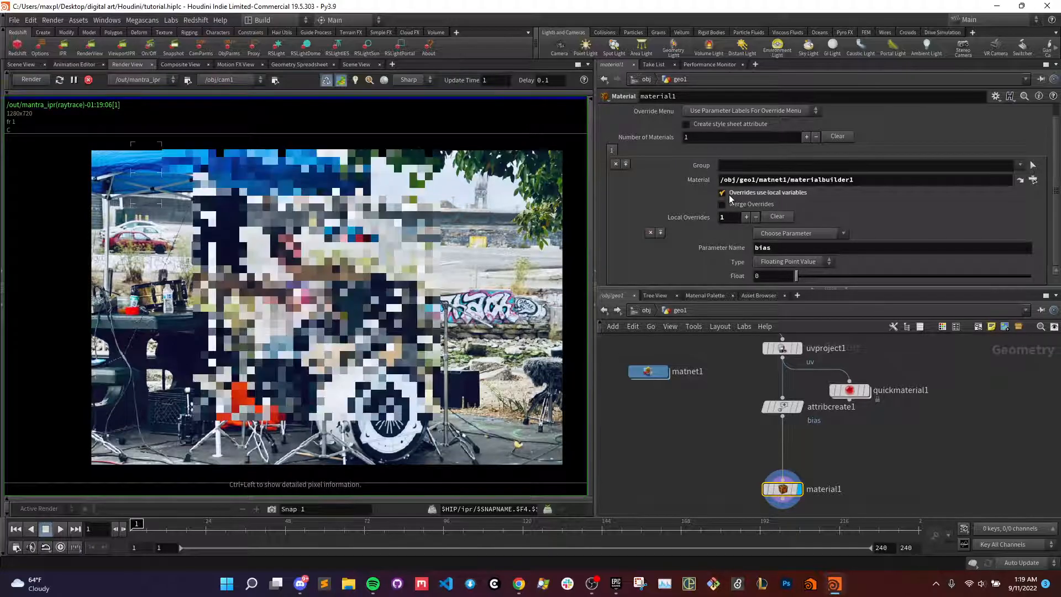
{"action": "left_click", "coordinate": [777, 276]}
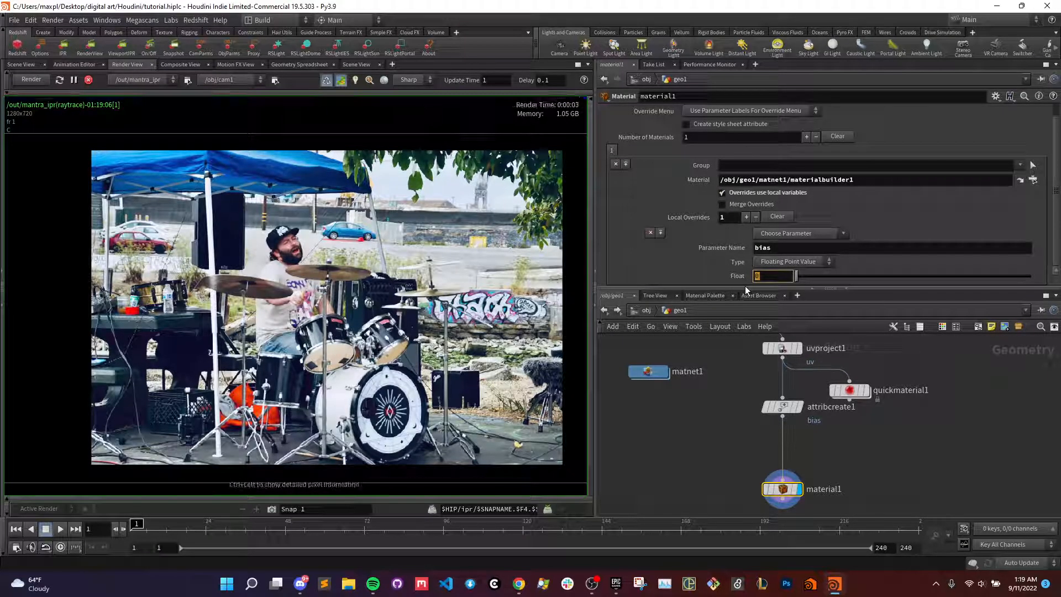
{"action": "type", "text": "$PR"}
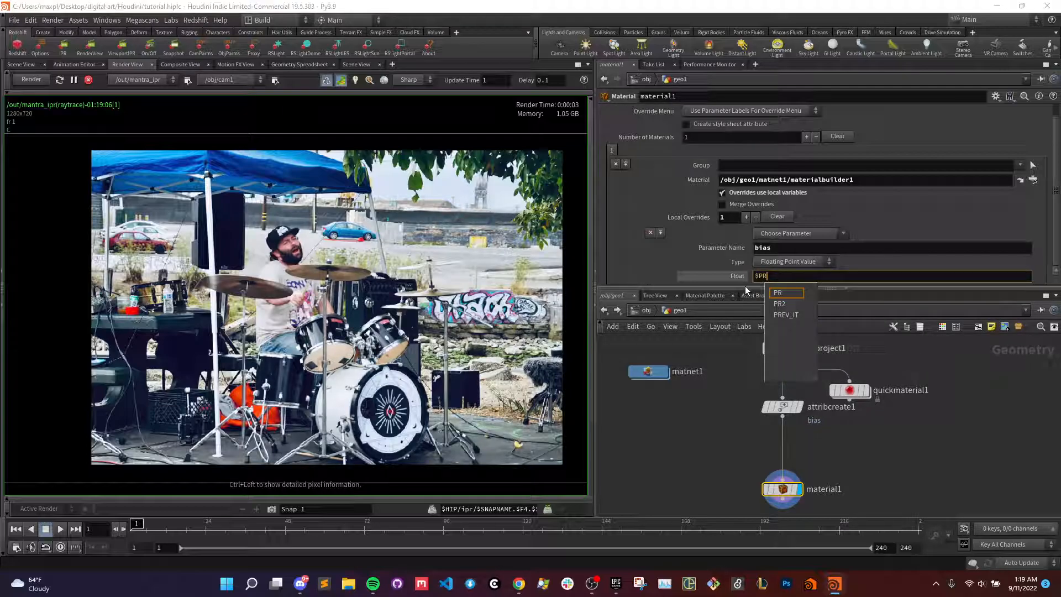
{"action": "key", "text": "BackSpace"}
{"action": "key", "text": "BackSpace"}
{"action": "left_click", "coordinate": [716, 425]}
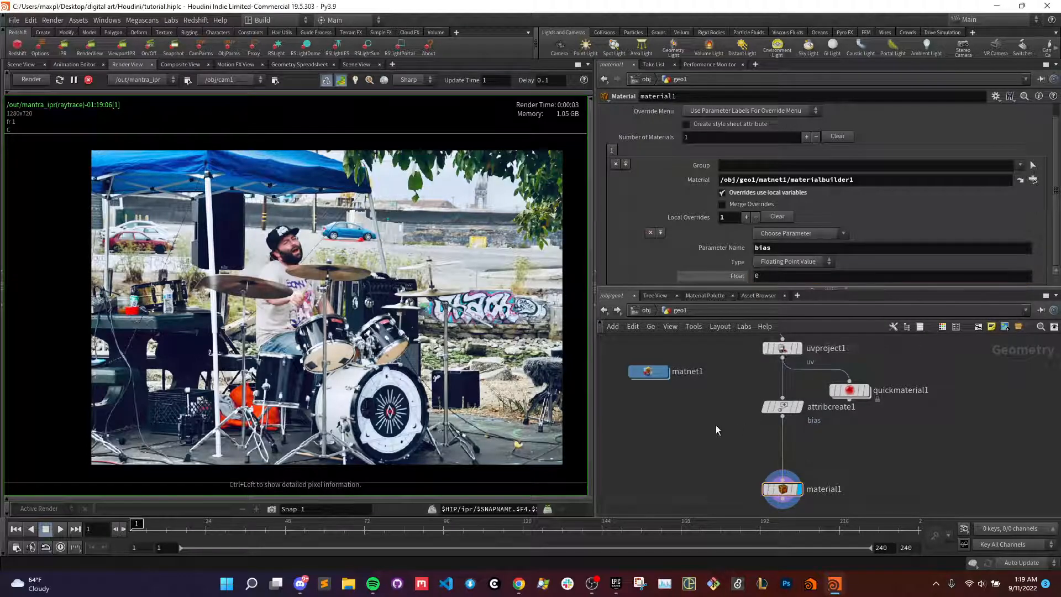
- Insert a second Attribute Create node between attribcreate1 and material1
{"action": "left_click", "coordinate": [782, 407]}
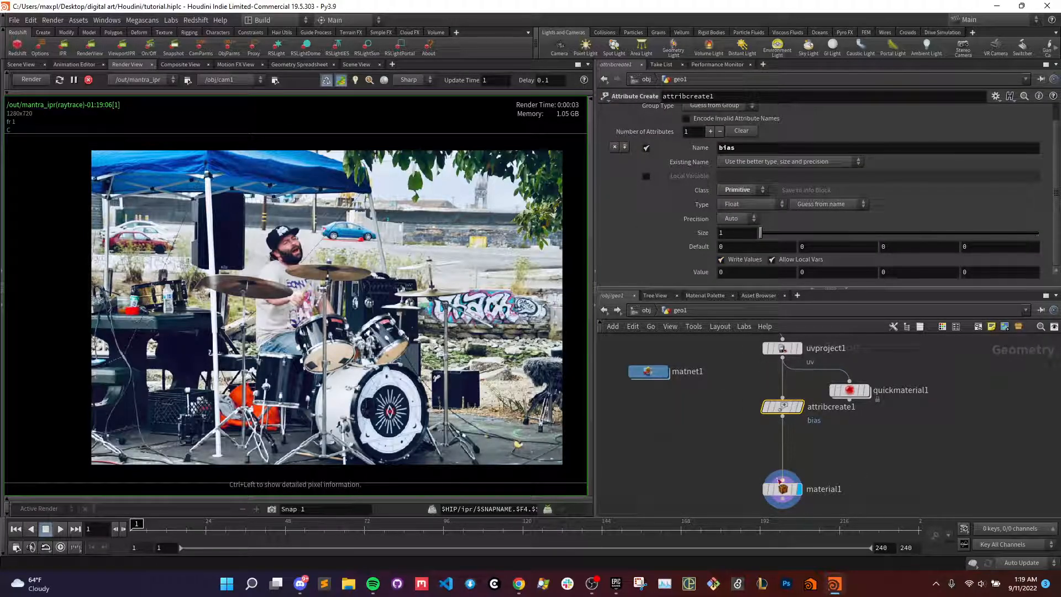
{"action": "left_click_drag", "start_coordinate": [782, 407], "coordinate": [782, 413]}
{"action": "key", "text": "Tab"}
{"action": "type", "text": "attribcr"}
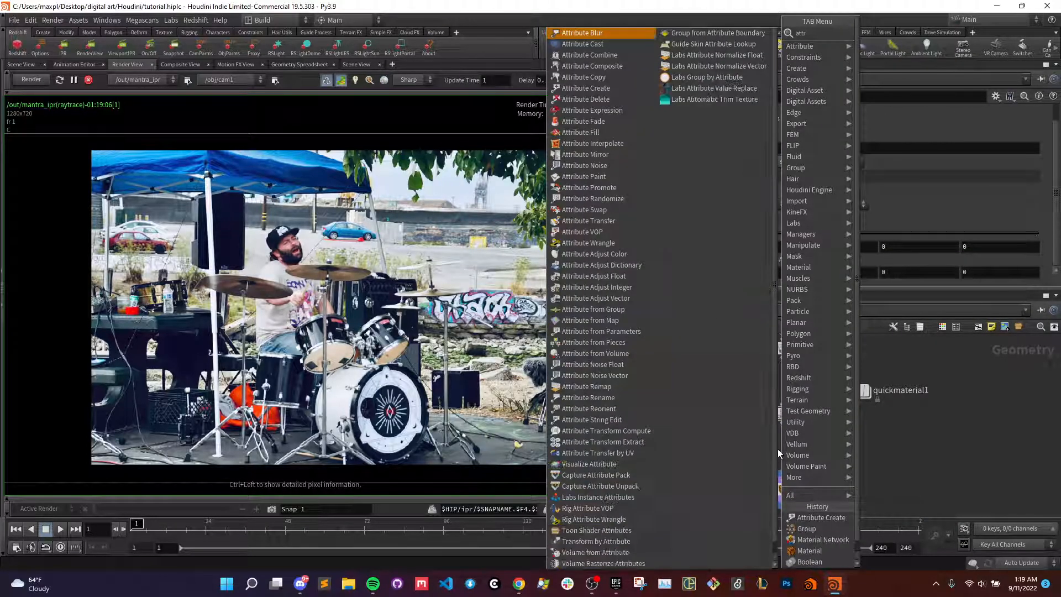
{"action": "key", "text": "Return"}
{"action": "left_click", "coordinate": [777, 449]}
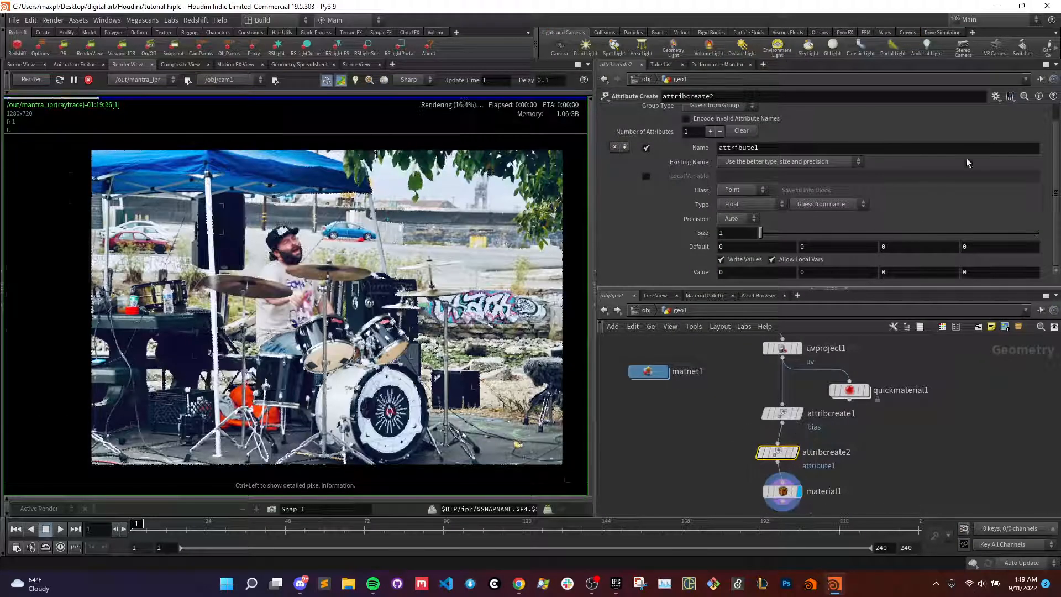
- Name attribcreate2's attribute bias and set its value to 1
{"action": "scroll", "coordinate": [967, 166], "scroll_direction": "up", "scroll_amount": 2}
{"action": "double_click", "coordinate": [815, 169]}
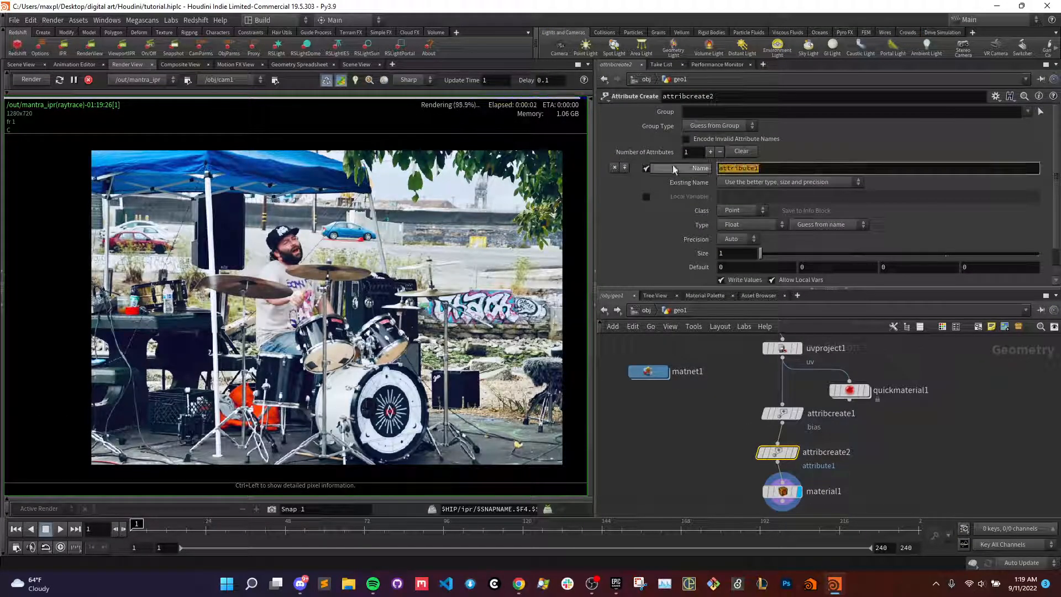
{"action": "type", "text": "bias"}
{"action": "key", "text": "Return"}
{"action": "scroll", "coordinate": [685, 270], "scroll_direction": "down", "scroll_amount": 2}
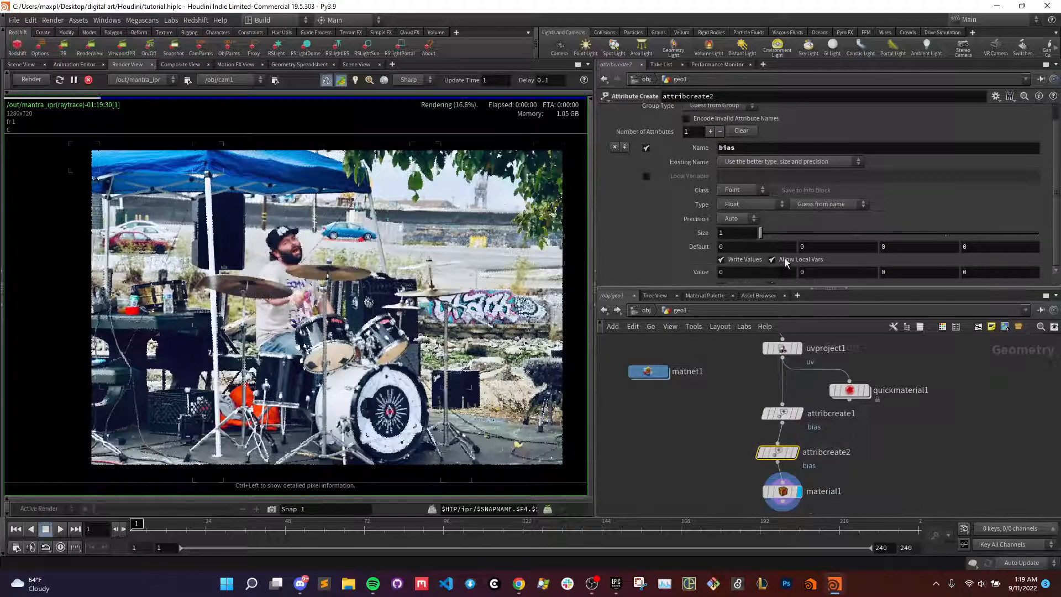
{"action": "left_click_drag", "start_coordinate": [685, 270], "coordinate": [671, 269]}
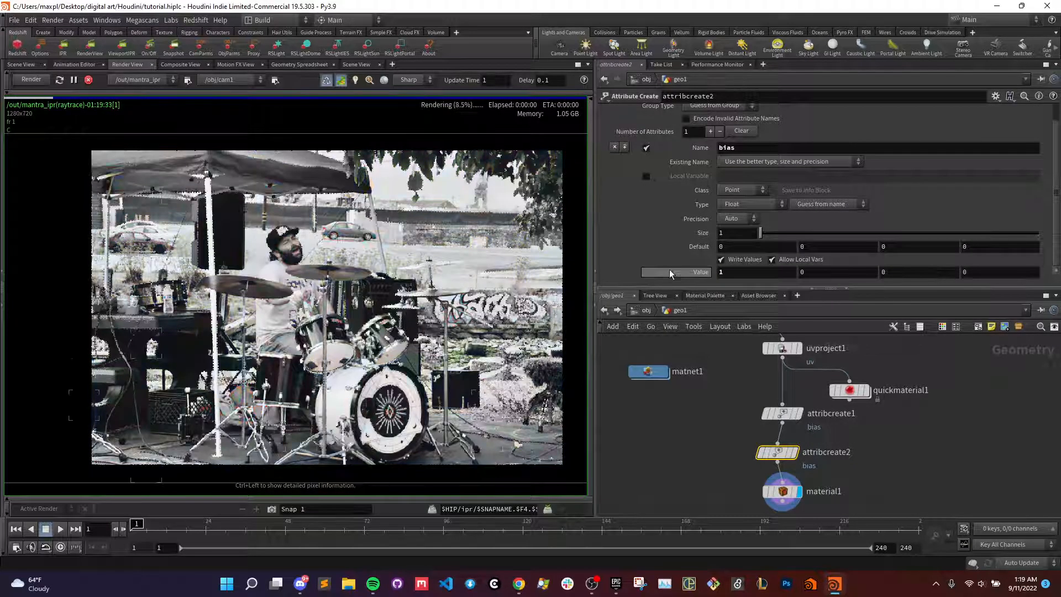
- Restrict attribcreate2's group to the background primitive around the drummer's silhouette, picked in the viewport with primitive selection
{"action": "scroll", "coordinate": [933, 173], "scroll_direction": "up", "scroll_amount": 2}
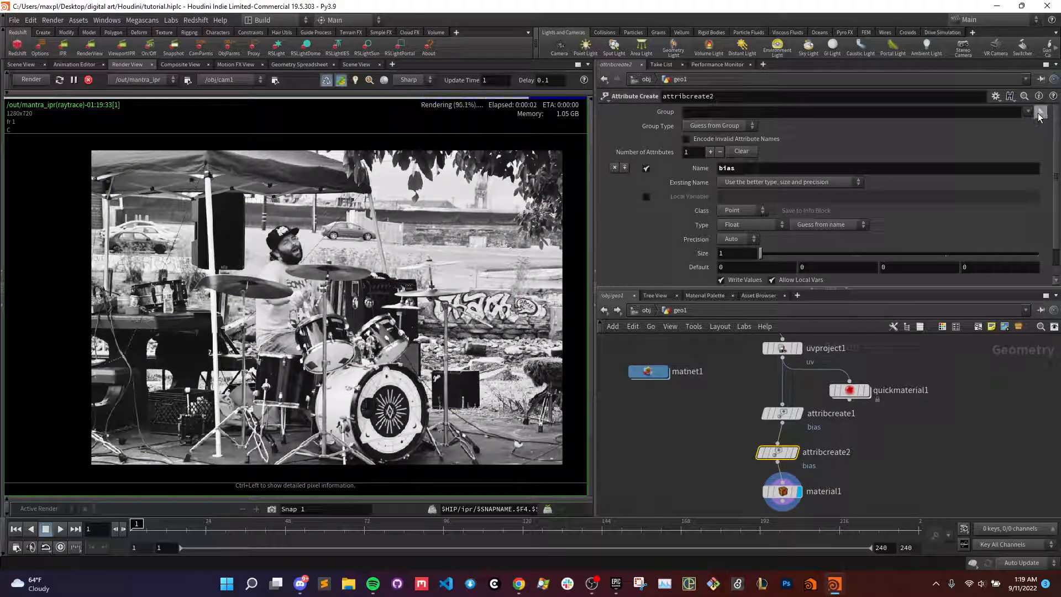
{"action": "left_click", "coordinate": [1041, 112]}
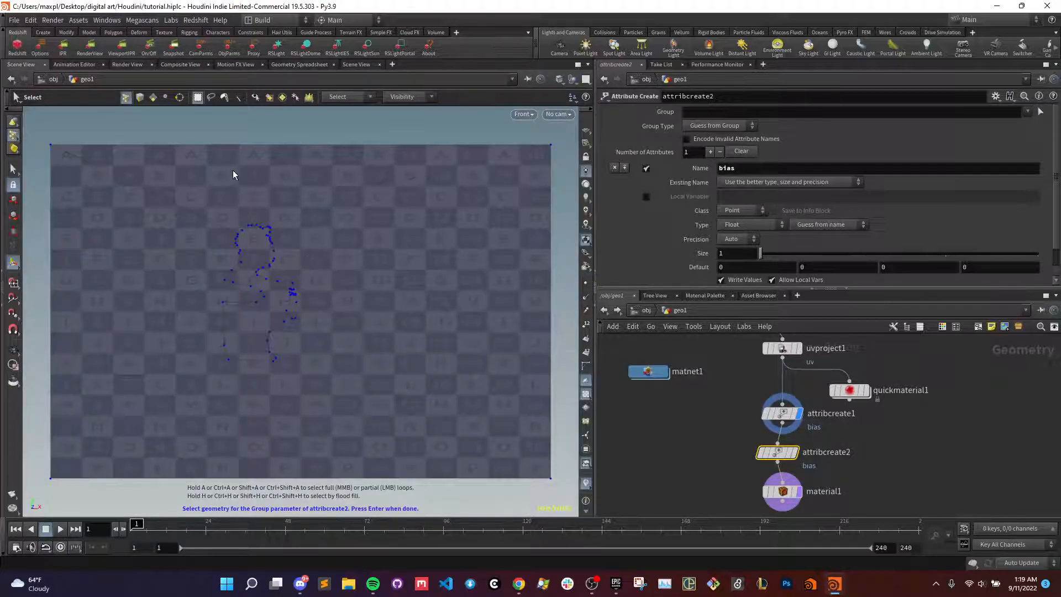
{"action": "left_click", "coordinate": [153, 98]}
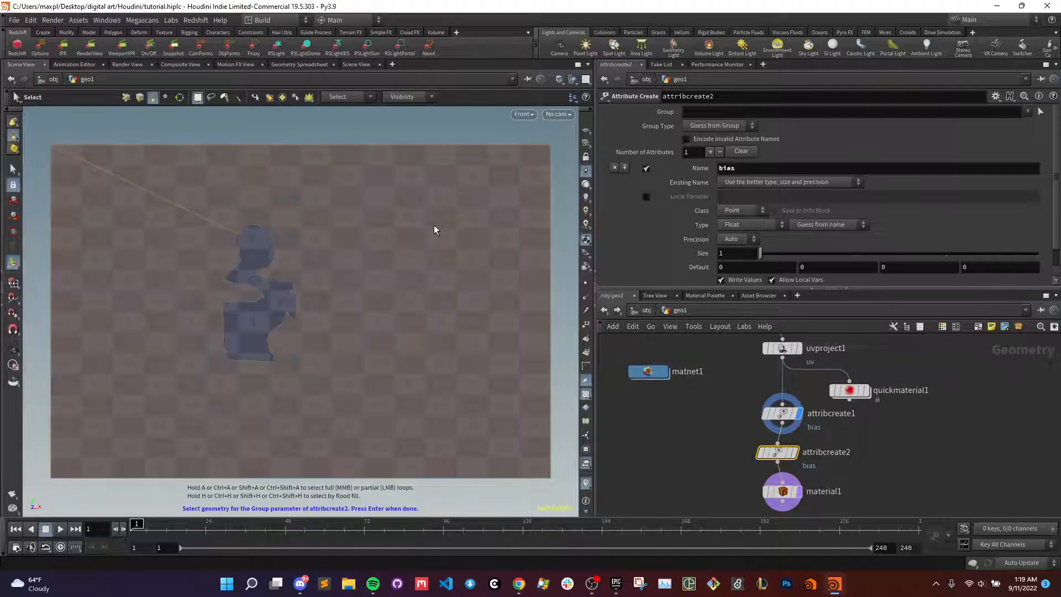
{"action": "left_click", "coordinate": [435, 308]}
{"action": "key", "text": "Return"}
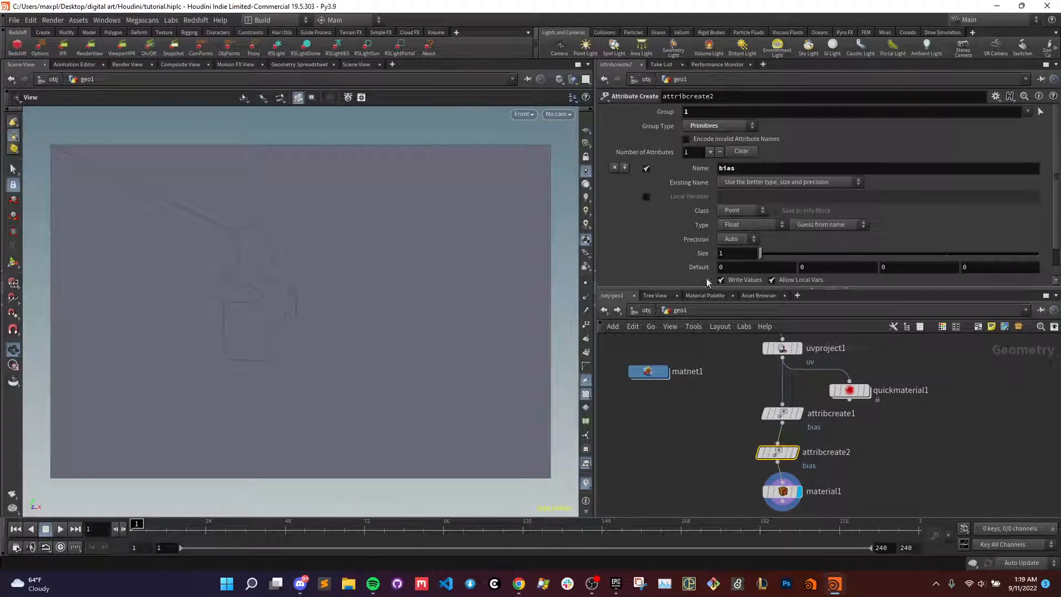
- Review the settings of attribcreate1 and material1, and re-render the image in the render view
{"action": "scroll", "coordinate": [750, 249], "scroll_direction": "down", "scroll_amount": 1}
{"action": "left_click", "coordinate": [781, 414]}
{"action": "middle_click_drag", "start_coordinate": [845, 480], "coordinate": [848, 437]}
{"action": "left_click", "coordinate": [777, 448]}
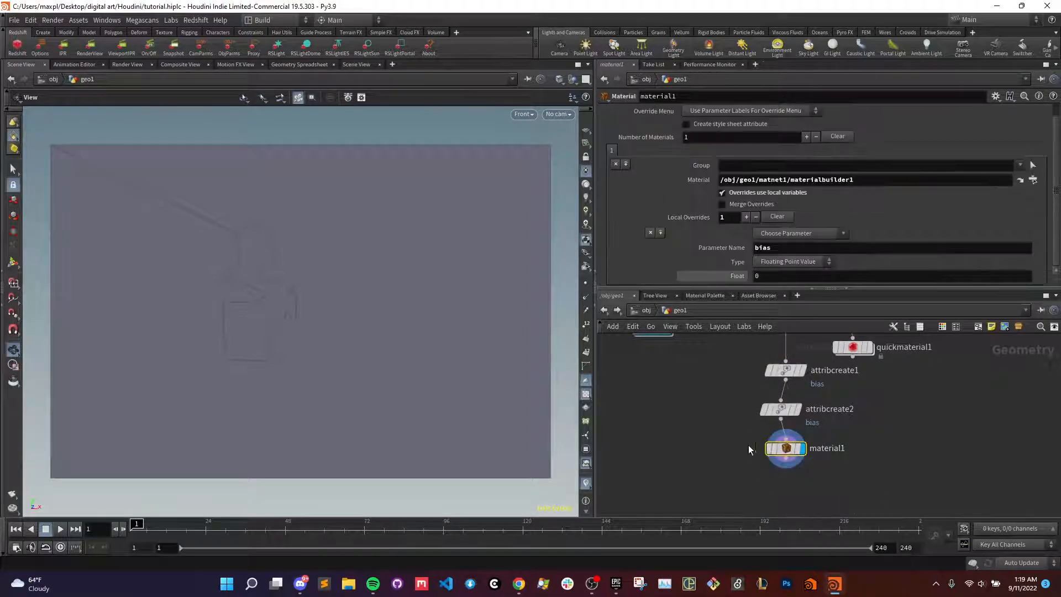
{"action": "left_click", "coordinate": [694, 431]}
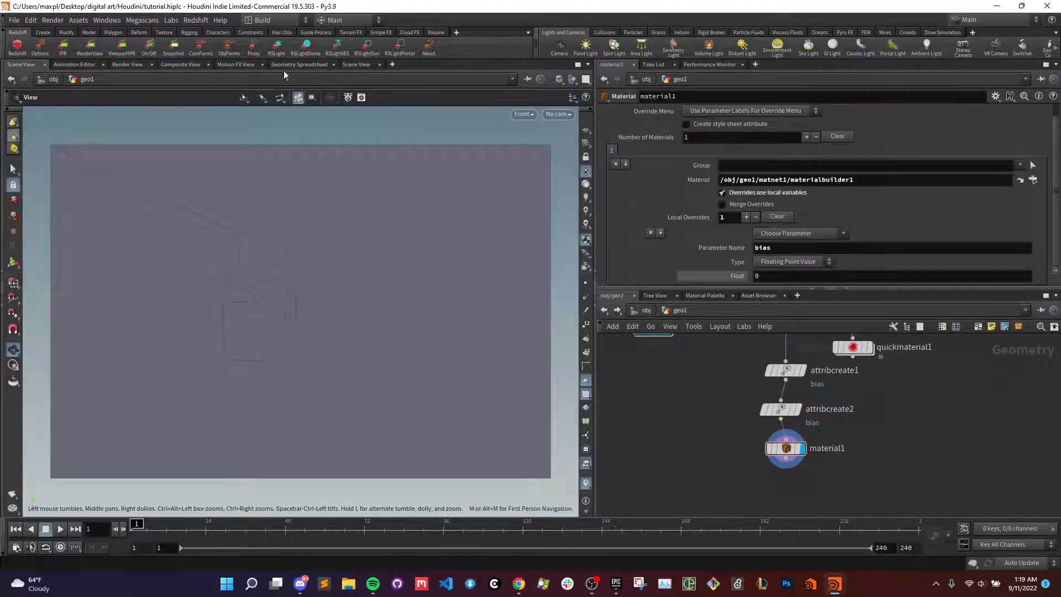
{"action": "left_click", "coordinate": [126, 64]}
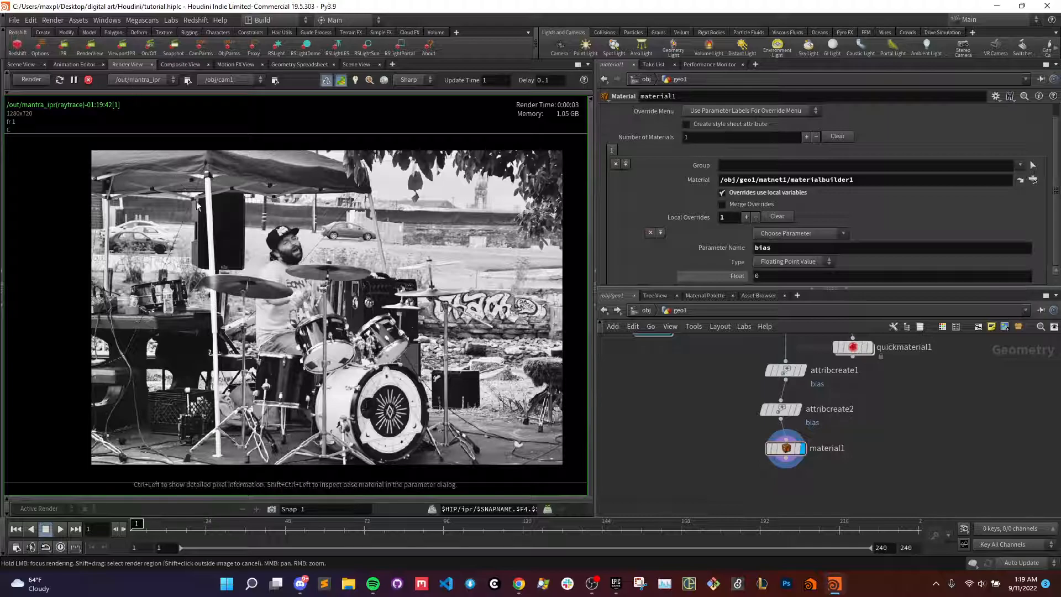
{"action": "left_click", "coordinate": [32, 80]}
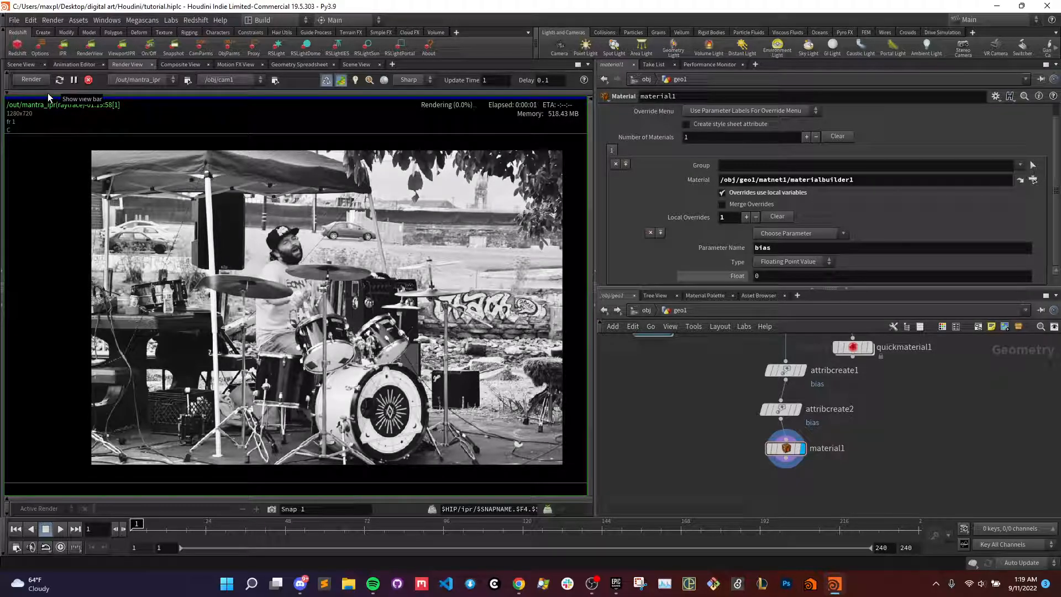
- Change the class of attribcreate2's bias attribute to Primitive
{"action": "left_click", "coordinate": [788, 371]}
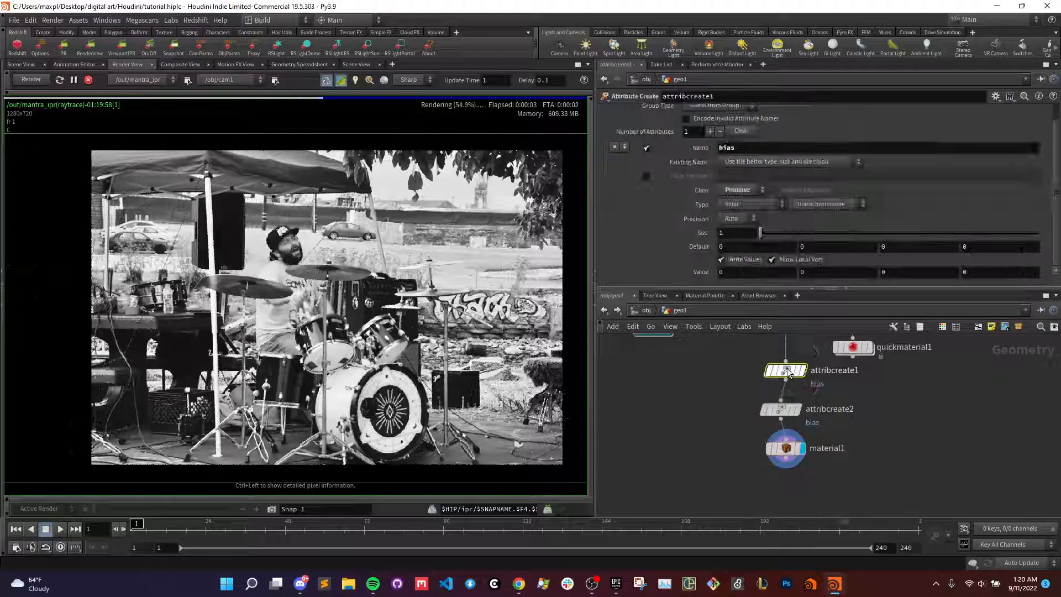
{"action": "left_click", "coordinate": [780, 410]}
{"action": "scroll", "coordinate": [747, 214], "scroll_direction": "up", "scroll_amount": 1}
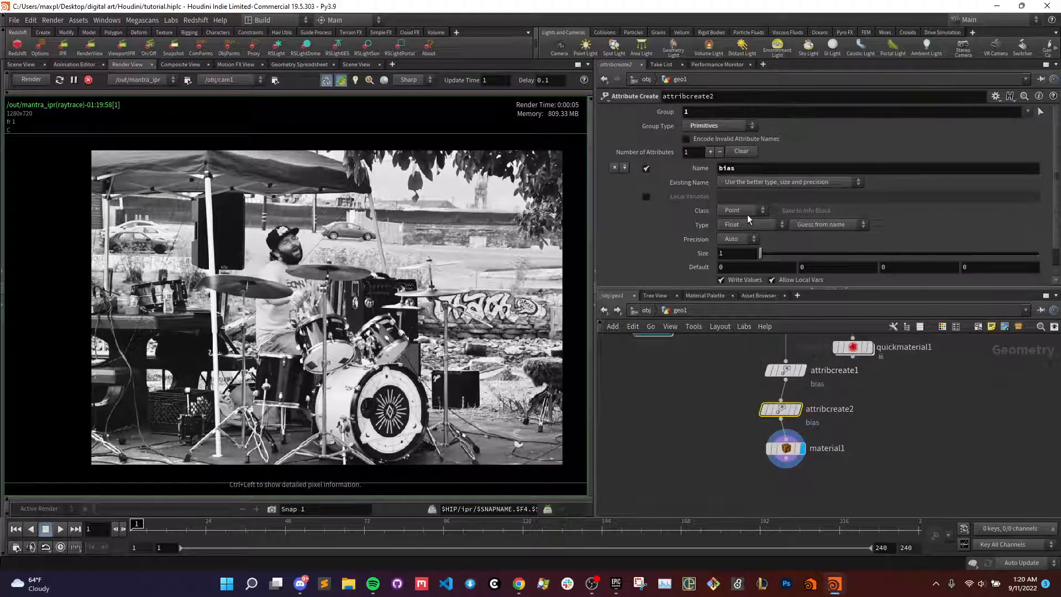
{"action": "left_click", "coordinate": [740, 210]}
{"action": "left_click", "coordinate": [738, 232]}
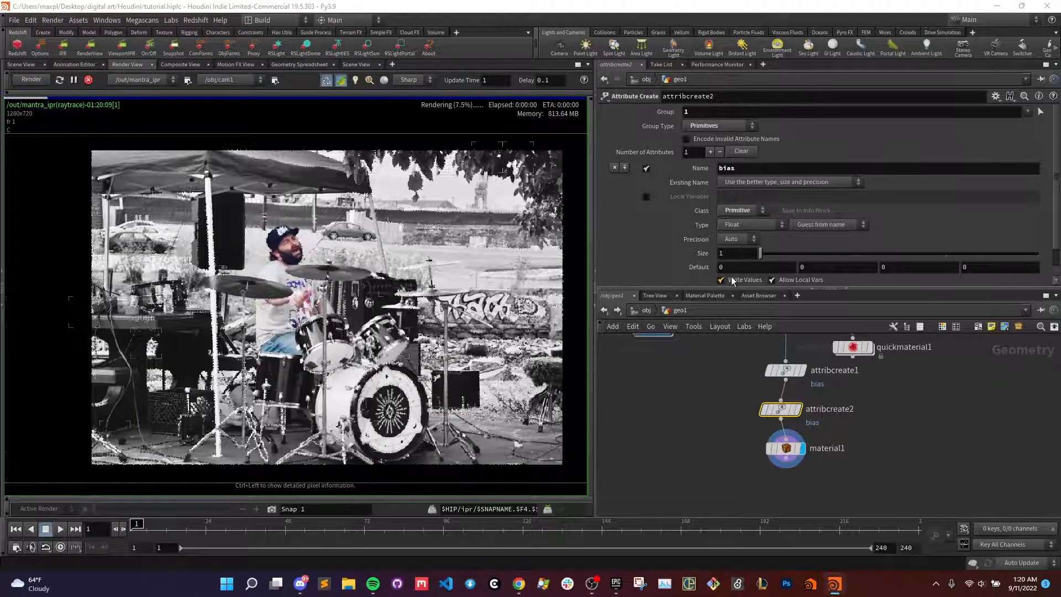
- Examine the render up close and as a whole, comparing the drummer's silhouette with the surrounding background
{"action": "scroll", "coordinate": [260, 303], "scroll_direction": "up", "scroll_amount": 5}
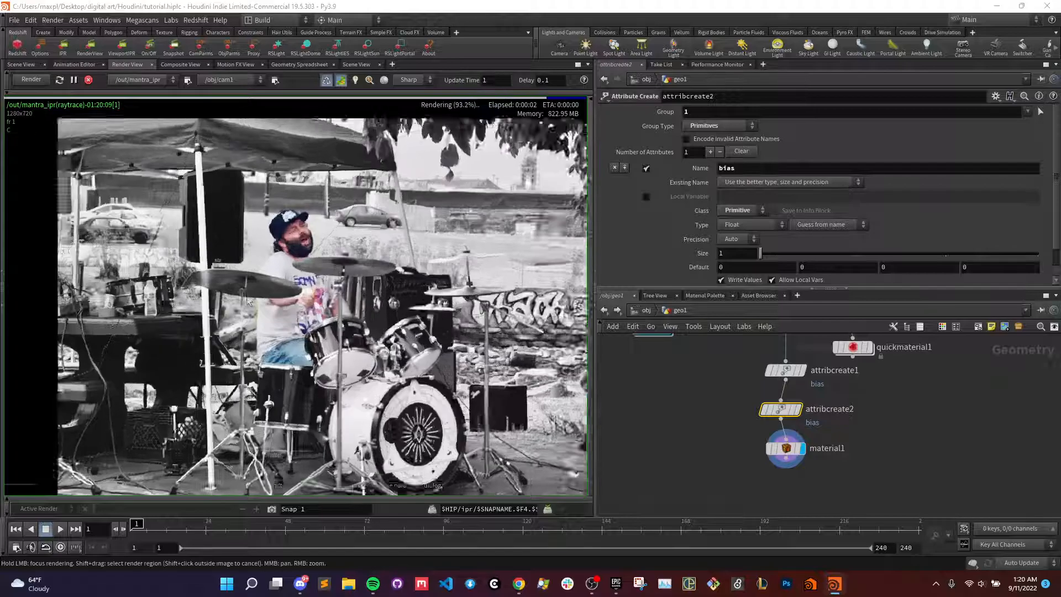
{"action": "scroll", "coordinate": [290, 303], "scroll_direction": "down", "scroll_amount": 5}
{"action": "middle_click_drag", "start_coordinate": [374, 310], "coordinate": [337, 301]}
{"action": "scroll", "coordinate": [337, 302], "scroll_direction": "up", "scroll_amount": 2}
{"action": "scroll", "coordinate": [339, 301], "scroll_direction": "down", "scroll_amount": 3}
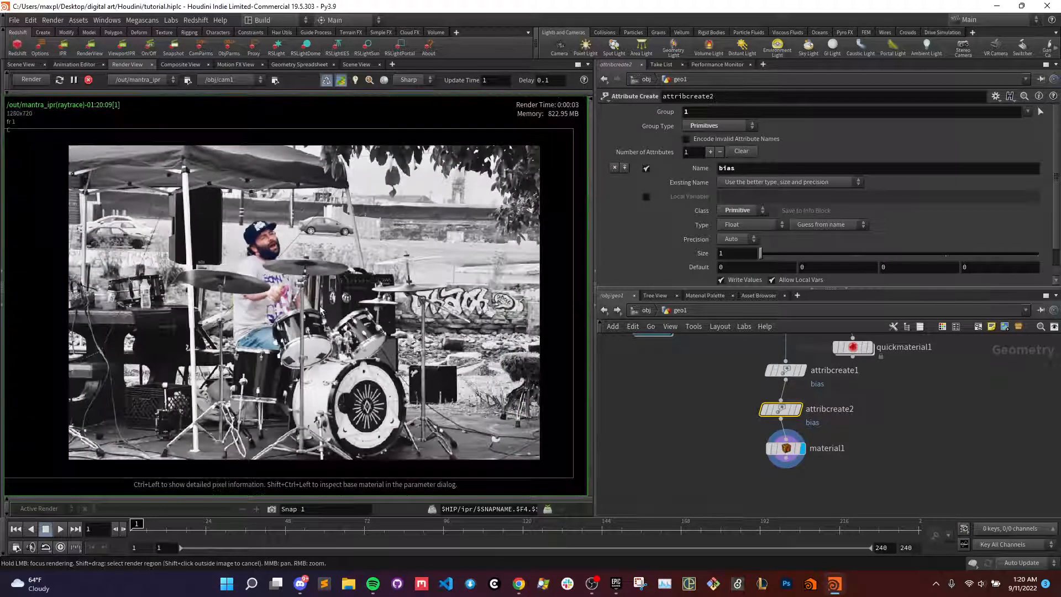
{"action": "scroll", "coordinate": [326, 308], "scroll_direction": "down", "scroll_amount": 1}
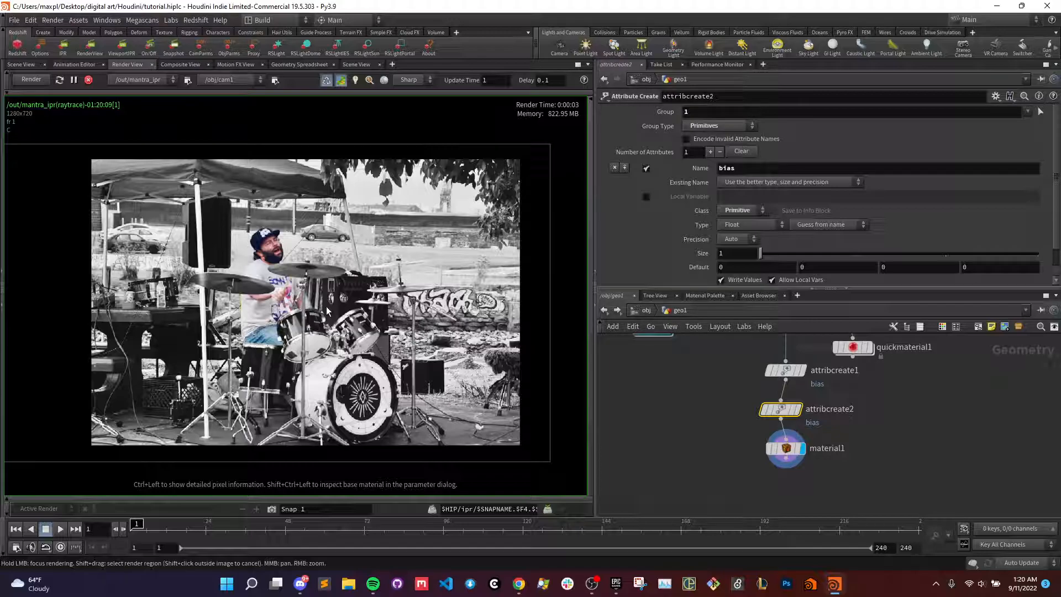
{"action": "left_click", "coordinate": [694, 478]}
{"action": "scroll", "coordinate": [292, 291], "scroll_direction": "up", "scroll_amount": 4}
{"action": "scroll", "coordinate": [286, 292], "scroll_direction": "down", "scroll_amount": 4}
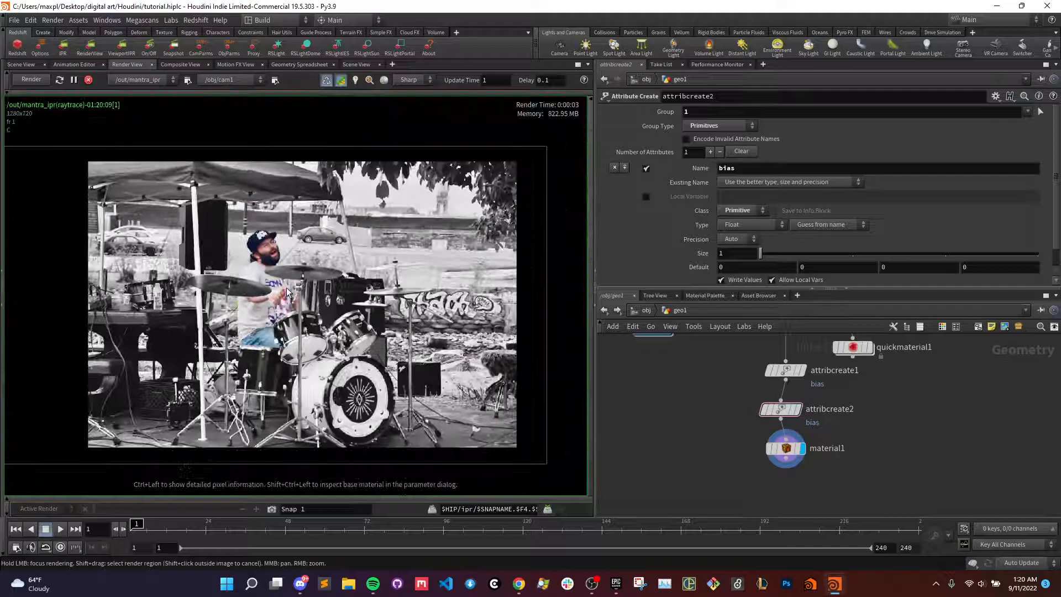
{"action": "scroll", "coordinate": [277, 288], "scroll_direction": "up", "scroll_amount": 2}
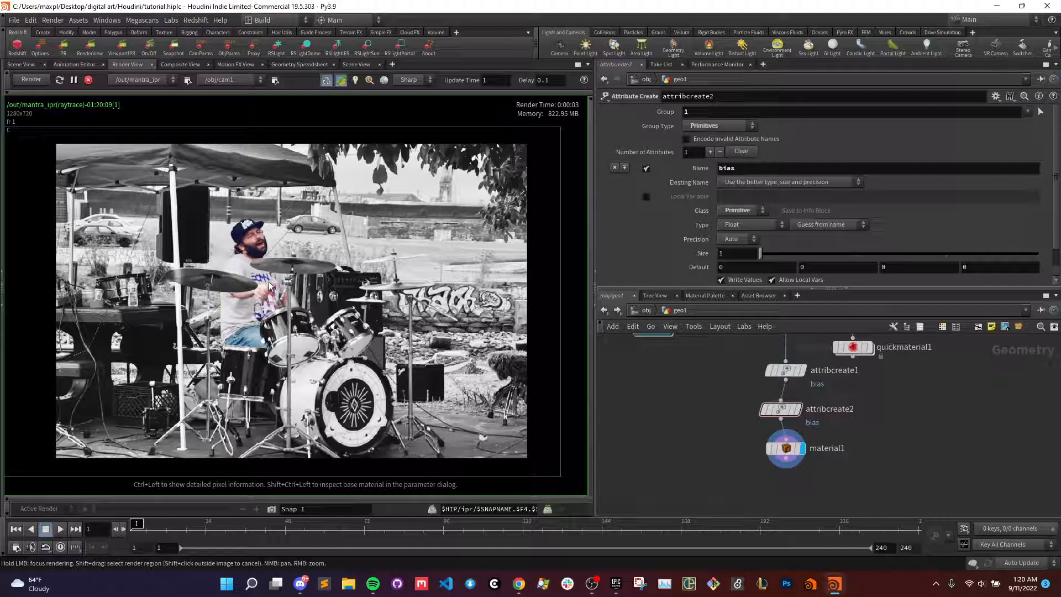
{"action": "scroll", "coordinate": [291, 270], "scroll_direction": "up", "scroll_amount": 2}
{"action": "scroll", "coordinate": [282, 282], "scroll_direction": "down", "scroll_amount": 2}
{"action": "scroll", "coordinate": [271, 299], "scroll_direction": "up", "scroll_amount": 3}
{"action": "scroll", "coordinate": [265, 311], "scroll_direction": "down", "scroll_amount": 2}
{"action": "scroll", "coordinate": [267, 311], "scroll_direction": "up", "scroll_amount": 2}
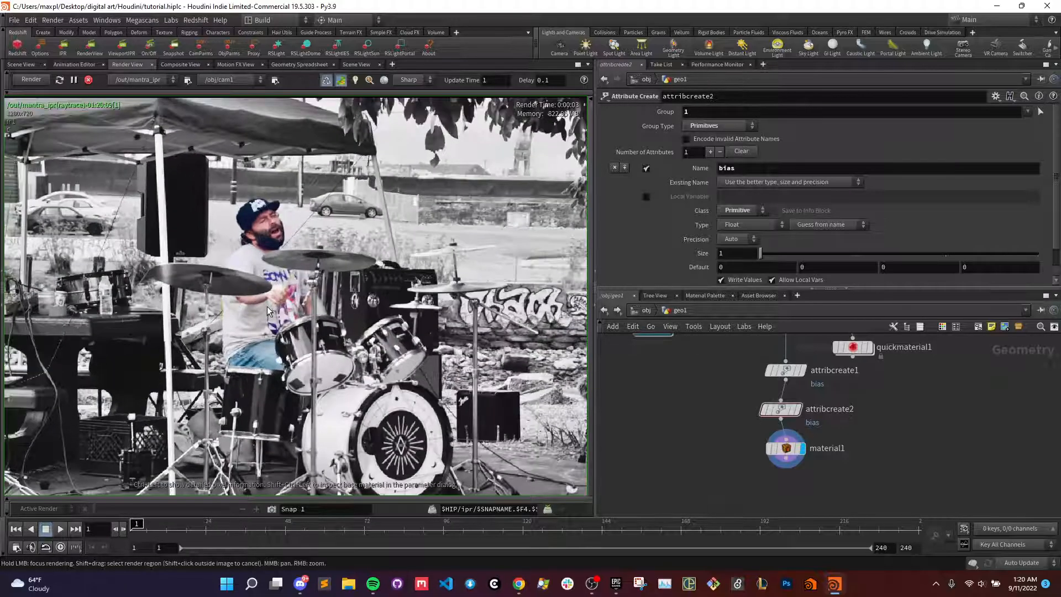
{"action": "scroll", "coordinate": [268, 311], "scroll_direction": "down", "scroll_amount": 3}
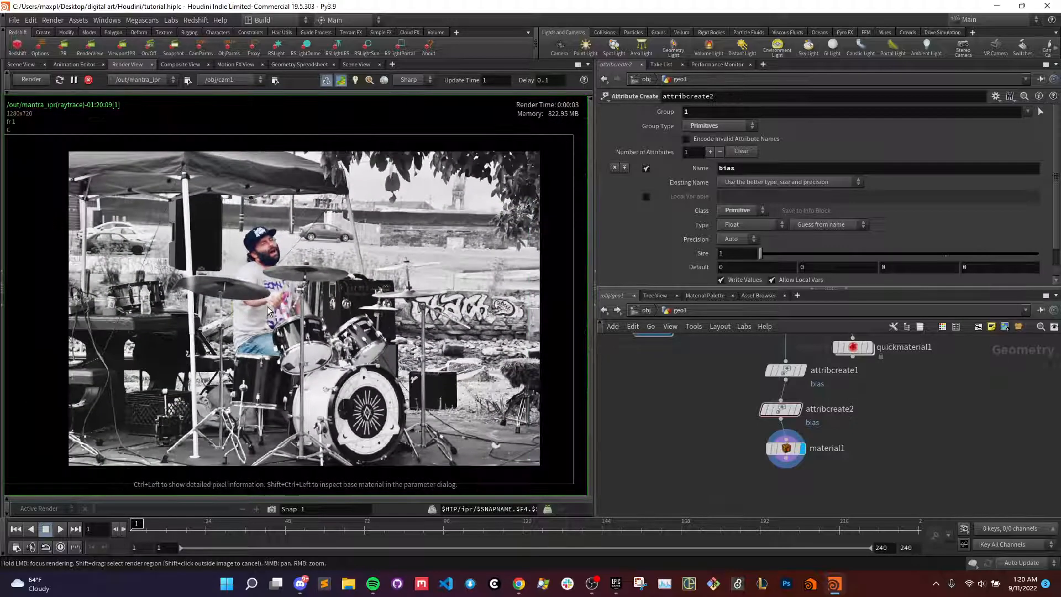
{"action": "middle_click_drag", "start_coordinate": [270, 306], "coordinate": [269, 305]}
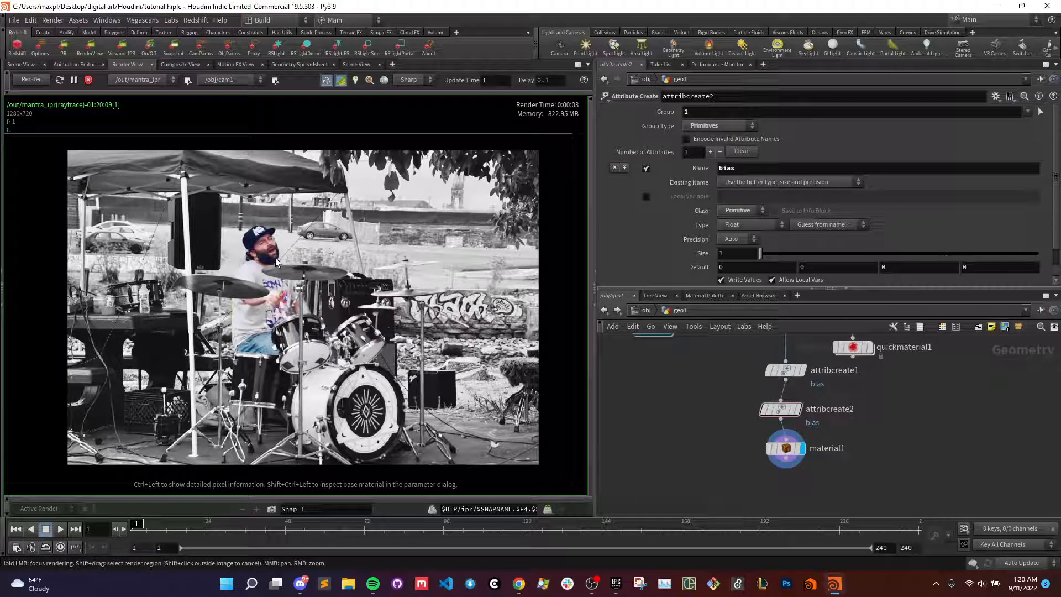
{"action": "scroll", "coordinate": [289, 241], "scroll_direction": "up", "scroll_amount": 4}
{"action": "scroll", "coordinate": [288, 241], "scroll_direction": "down", "scroll_amount": 5}
{"action": "middle_click_drag", "start_coordinate": [298, 269], "coordinate": [293, 267]}
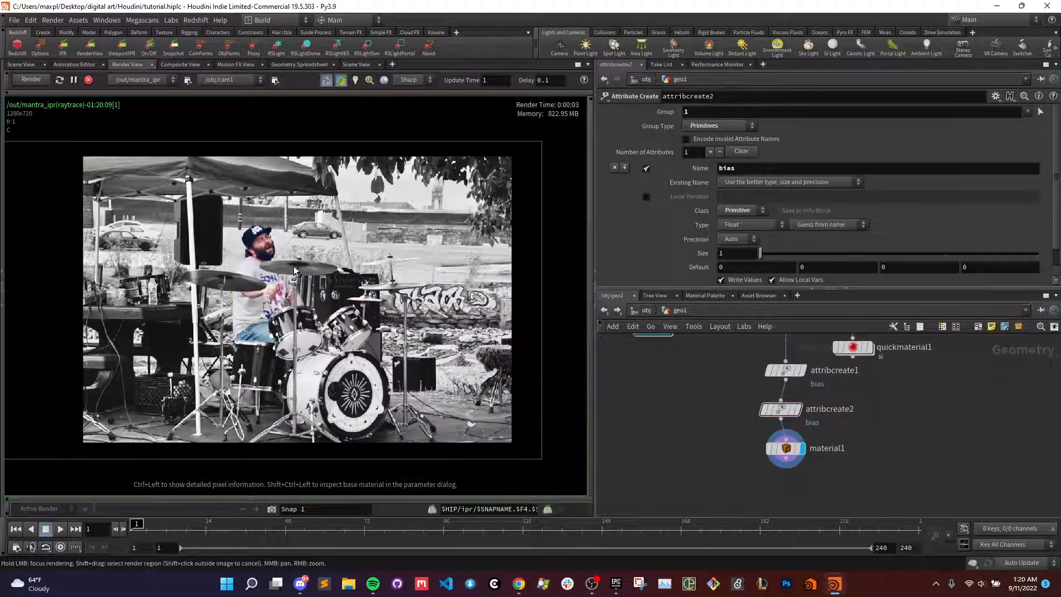
{"action": "scroll", "coordinate": [294, 267], "scroll_direction": "up", "scroll_amount": 2}
{"action": "scroll", "coordinate": [277, 288], "scroll_direction": "down", "scroll_amount": 2}
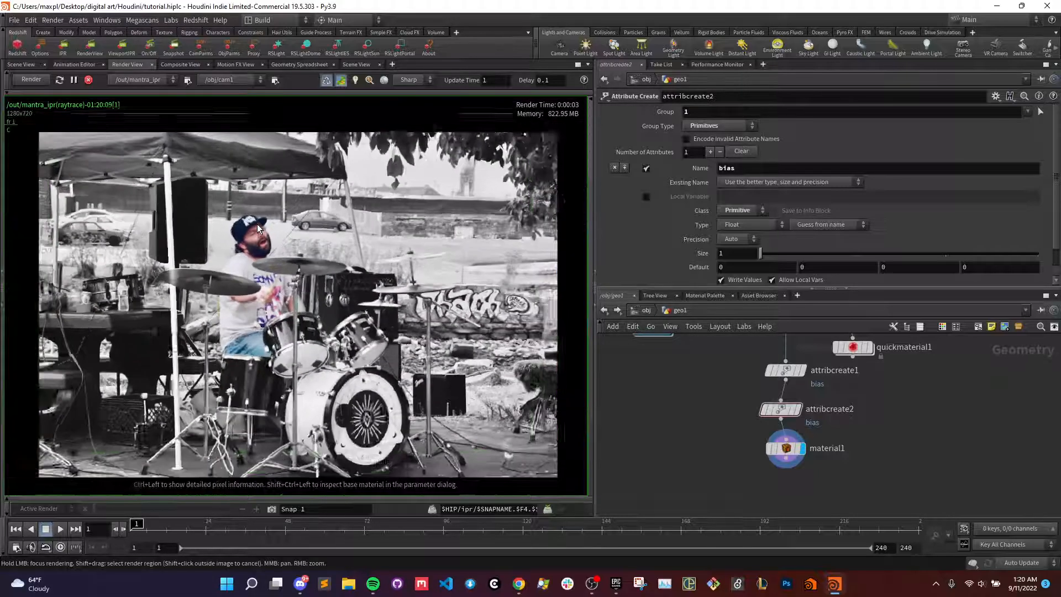
{"action": "scroll", "coordinate": [276, 288], "scroll_direction": "up", "scroll_amount": 4}
{"action": "scroll", "coordinate": [286, 326], "scroll_direction": "down", "scroll_amount": 3}
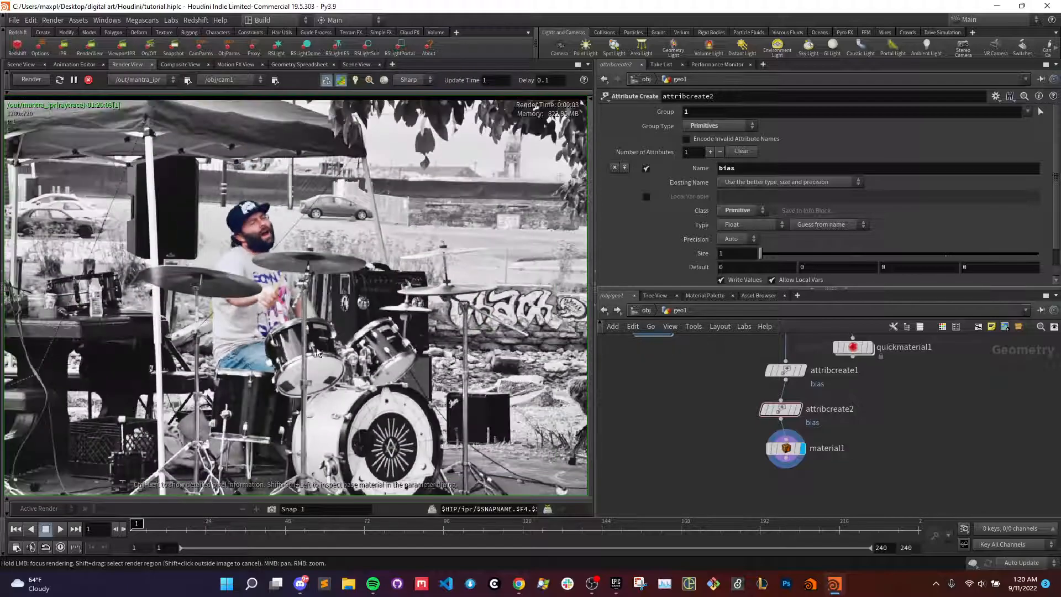
{"action": "middle_click_drag", "start_coordinate": [286, 322], "coordinate": [281, 316]}
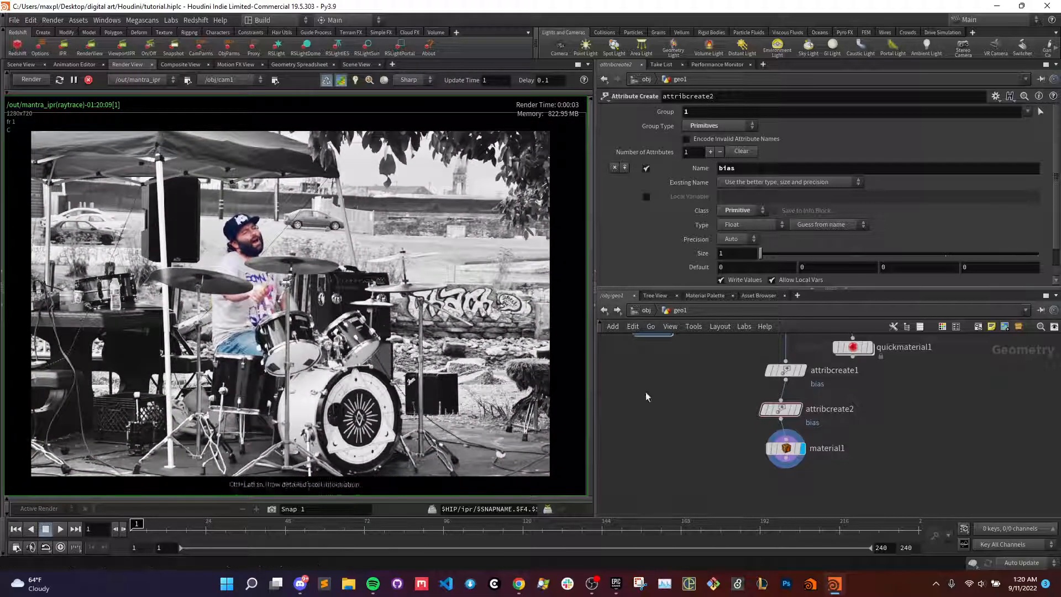